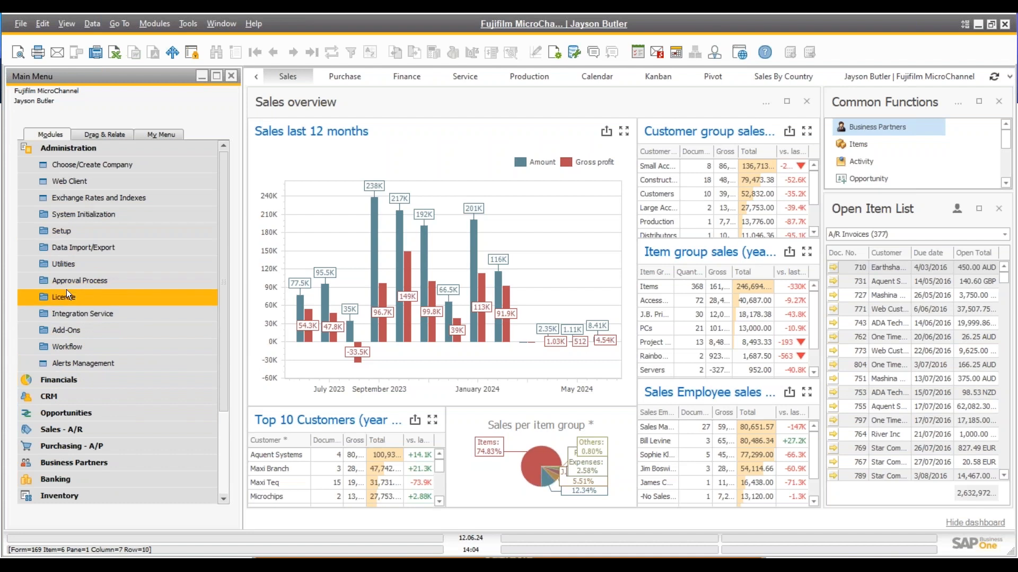
Confirm Use B1 Print and Delivery is enabled on the B1 Productivity Package tab, then cancel
click(63, 332)
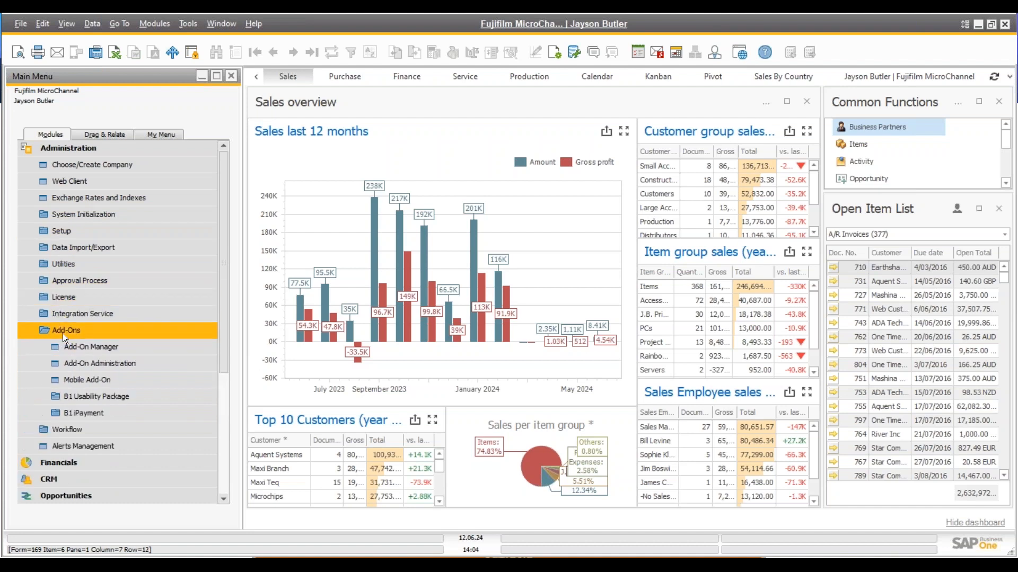
click(85, 396)
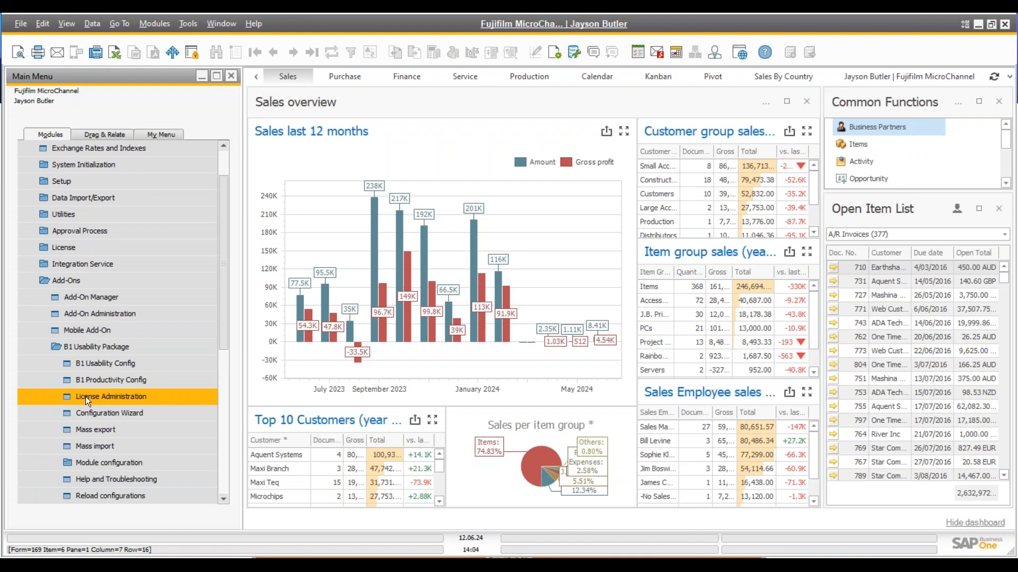
click(108, 367)
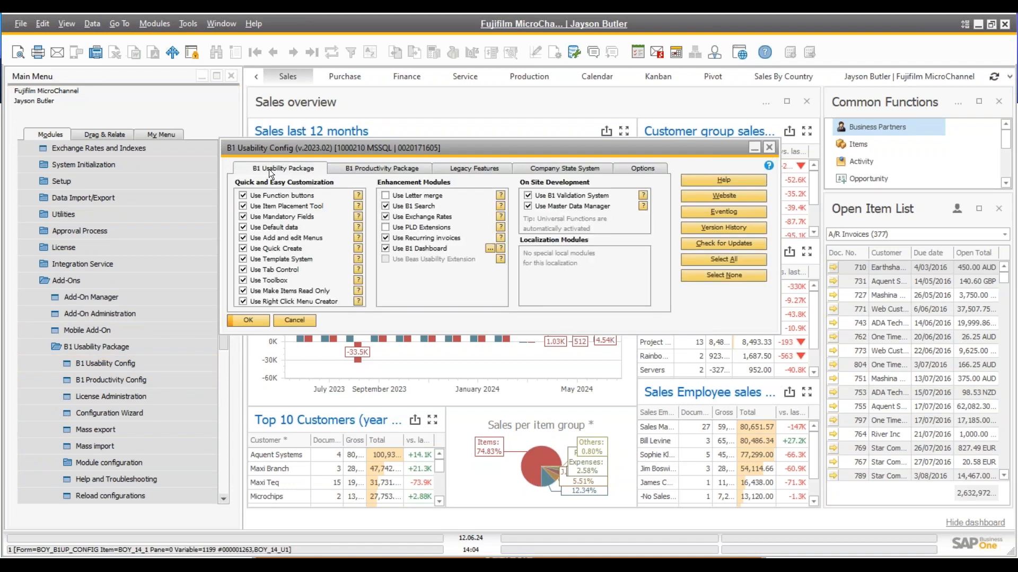
click(365, 169)
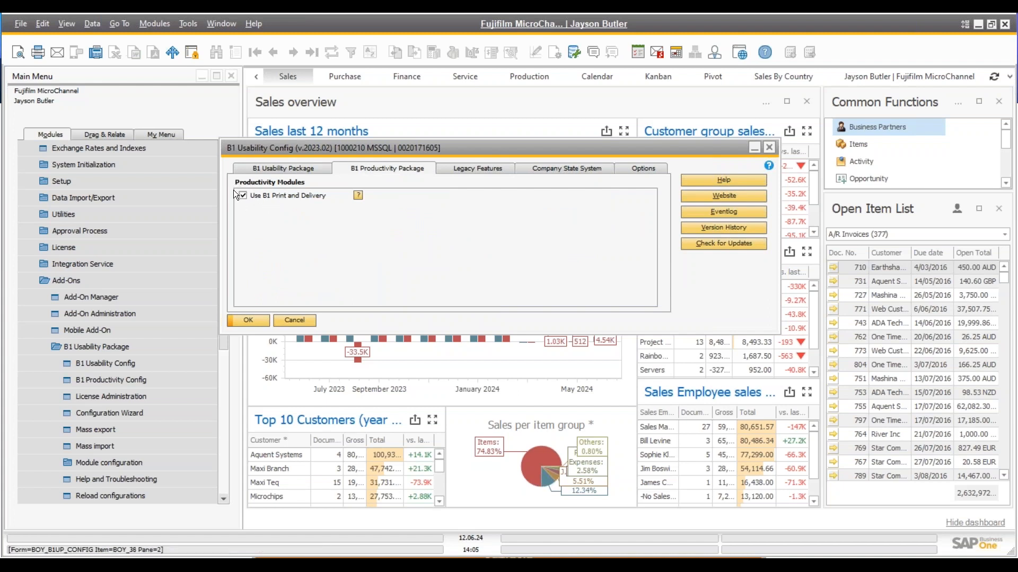
click(293, 320)
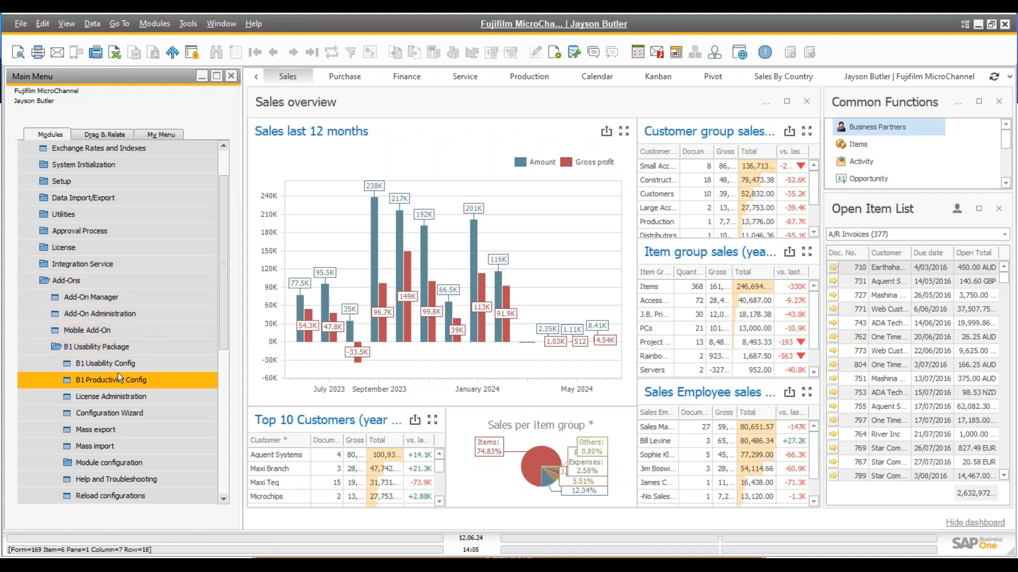
Launch the B1 Print and Delivery Startup Wizard from Module configuration and move it higher on screen
scroll(118, 374, down, 2)
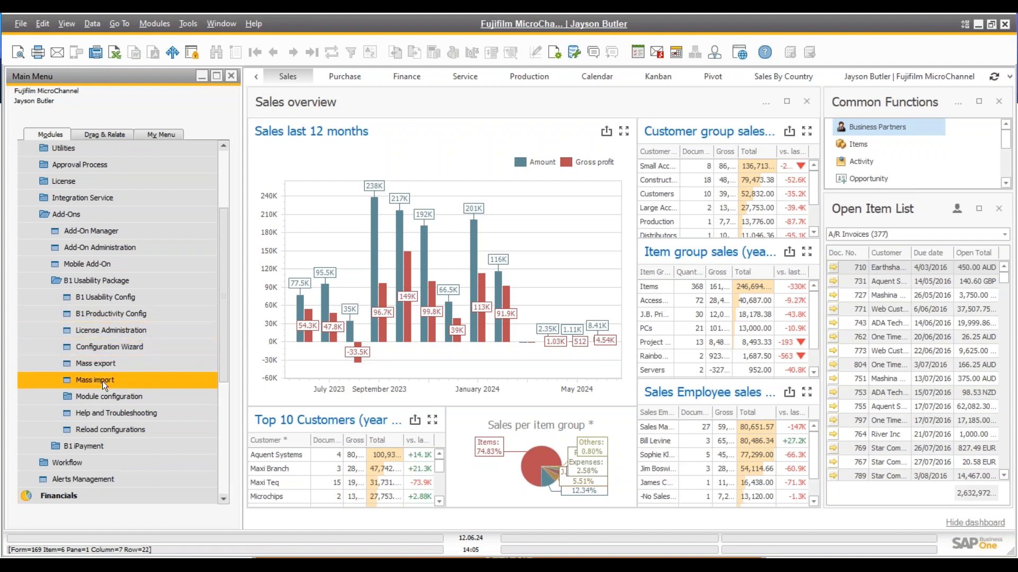
click(102, 393)
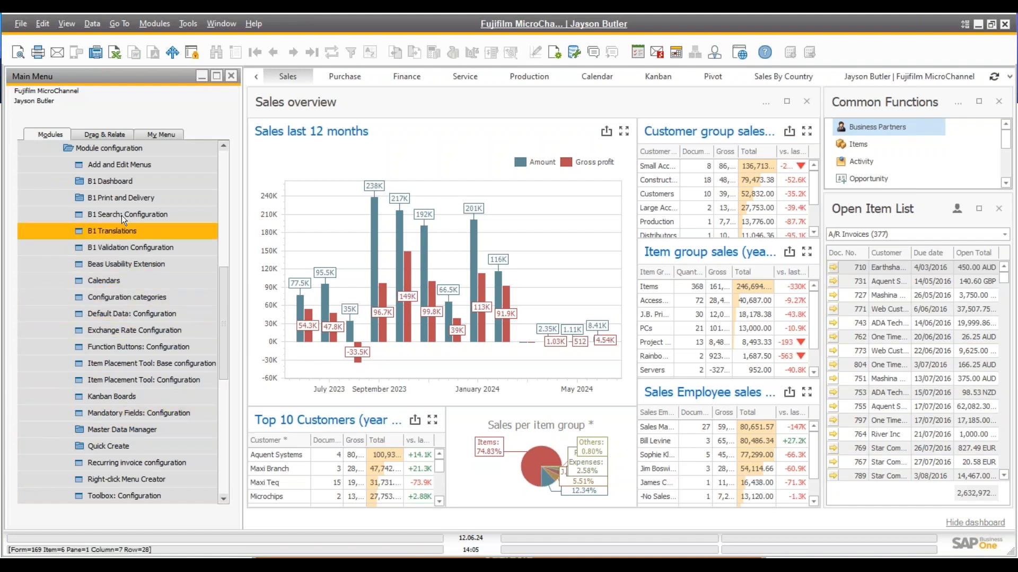
click(122, 199)
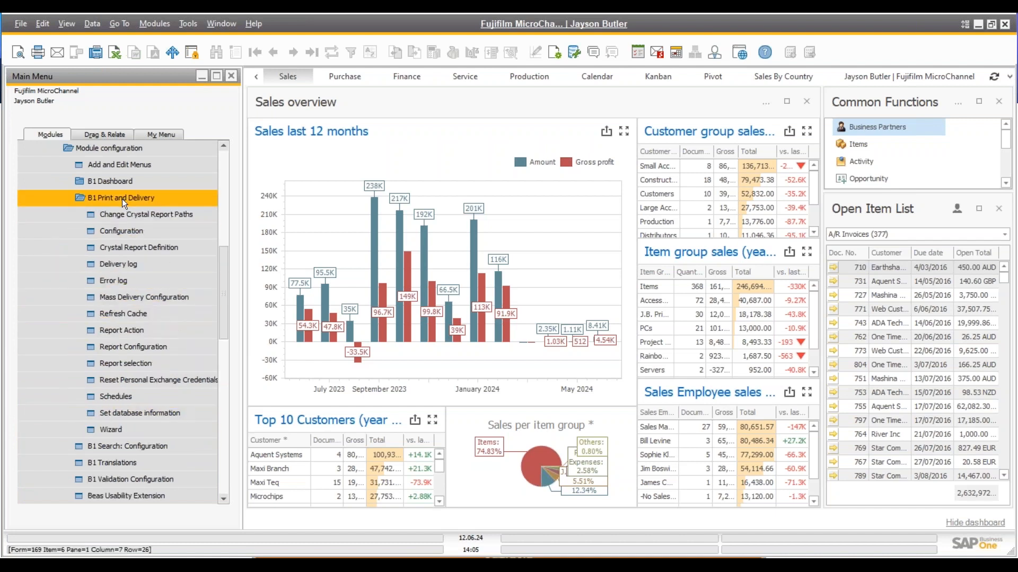
click(113, 428)
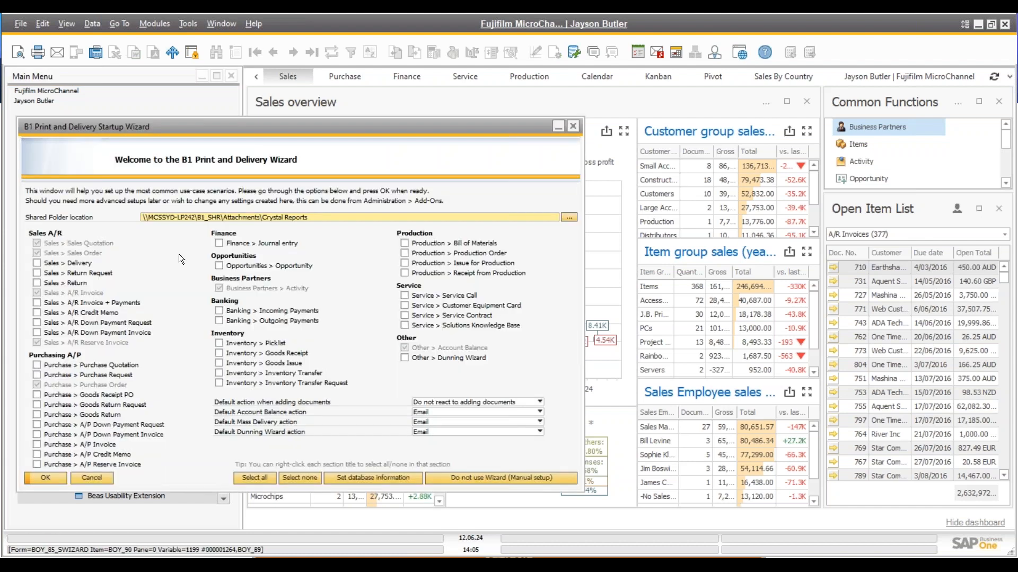
drag(221, 126, 306, 111)
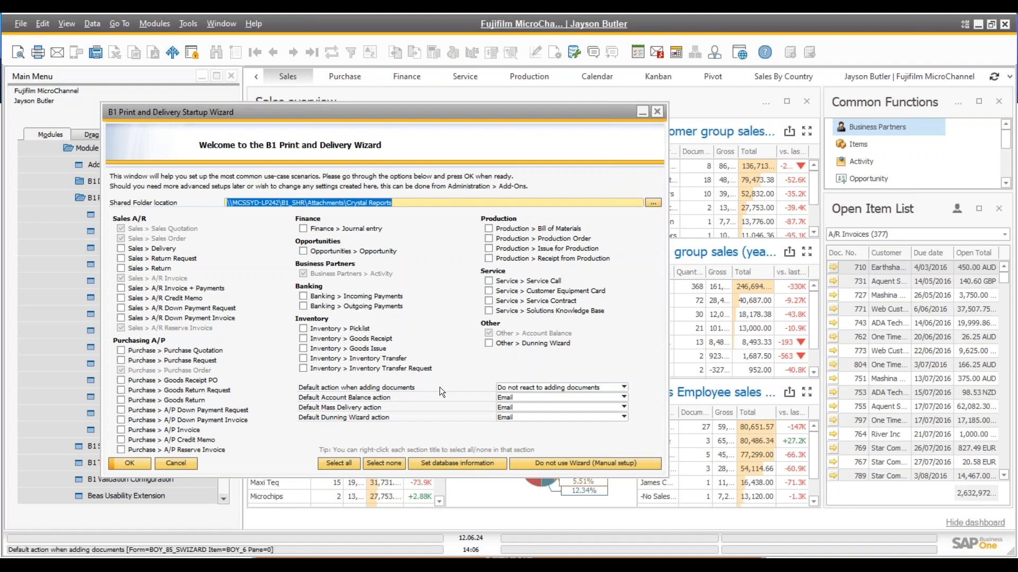
Keep 'Do not react to adding documents' as the default action and close the wizard
click(517, 389)
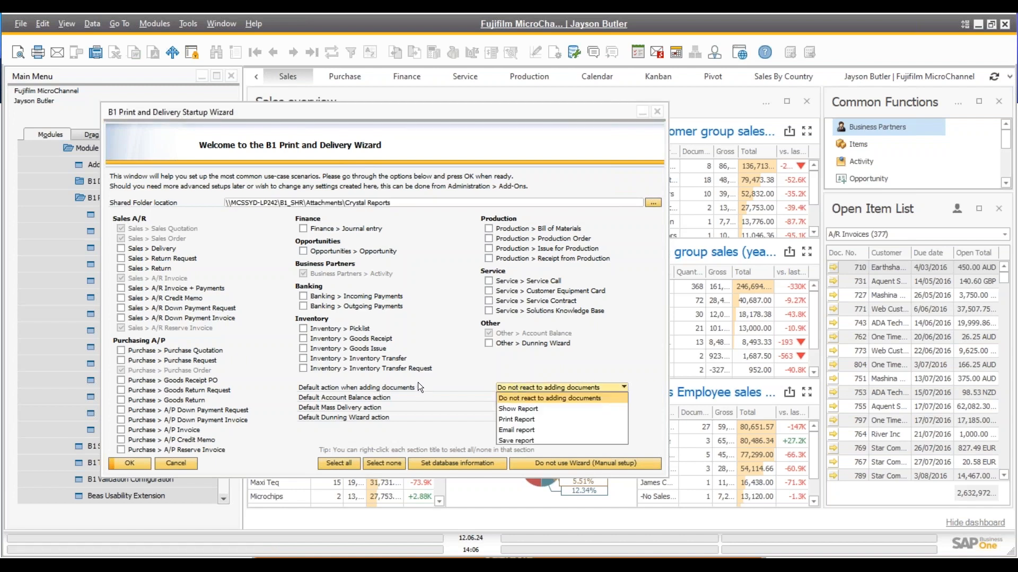
click(526, 388)
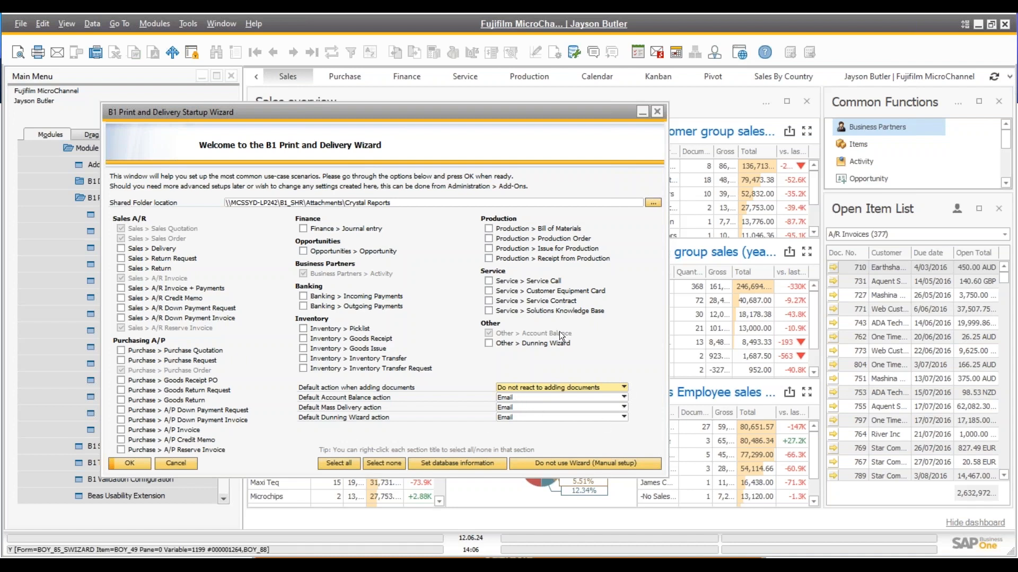
click(658, 112)
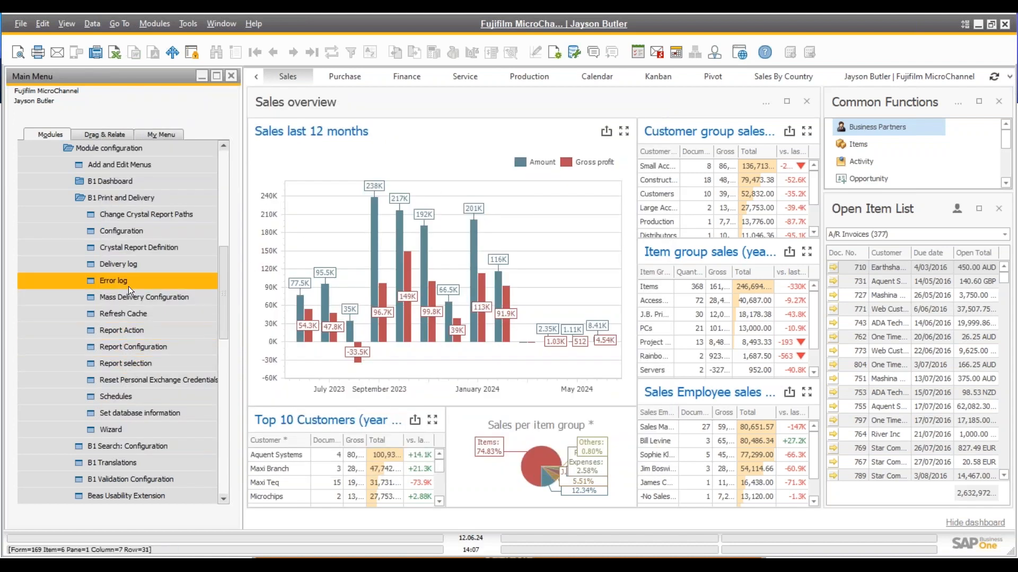
Open Report Configuration at the Sales Quotation record and review the CR-D001 Crystal Report definition
scroll(129, 286, up, 2)
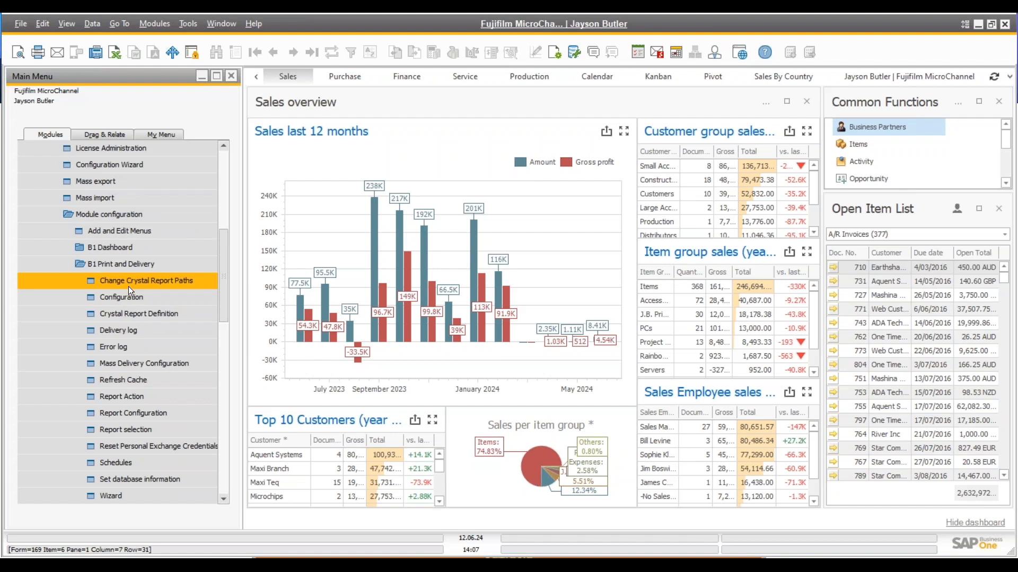
scroll(128, 286, down, 3)
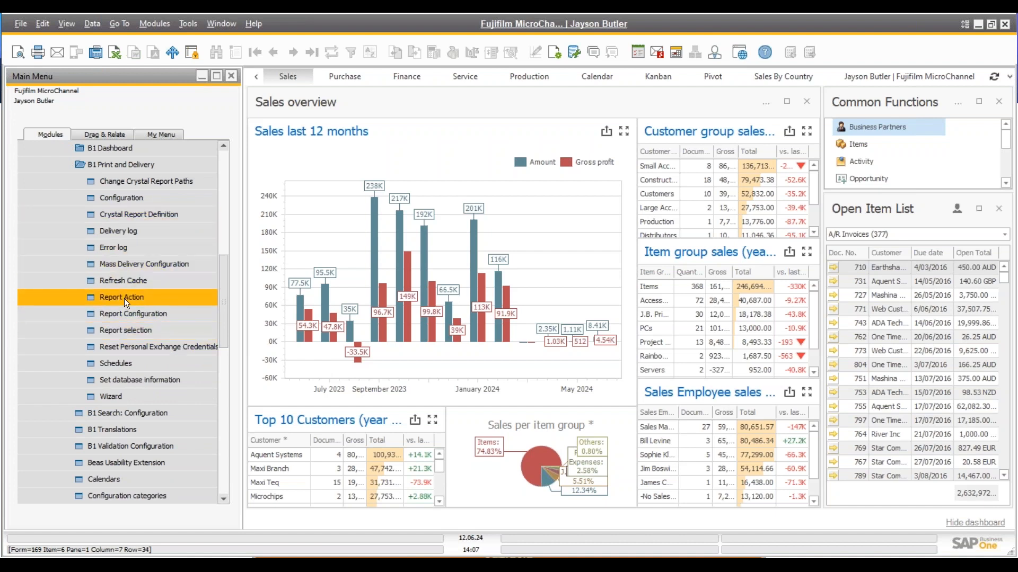
click(123, 314)
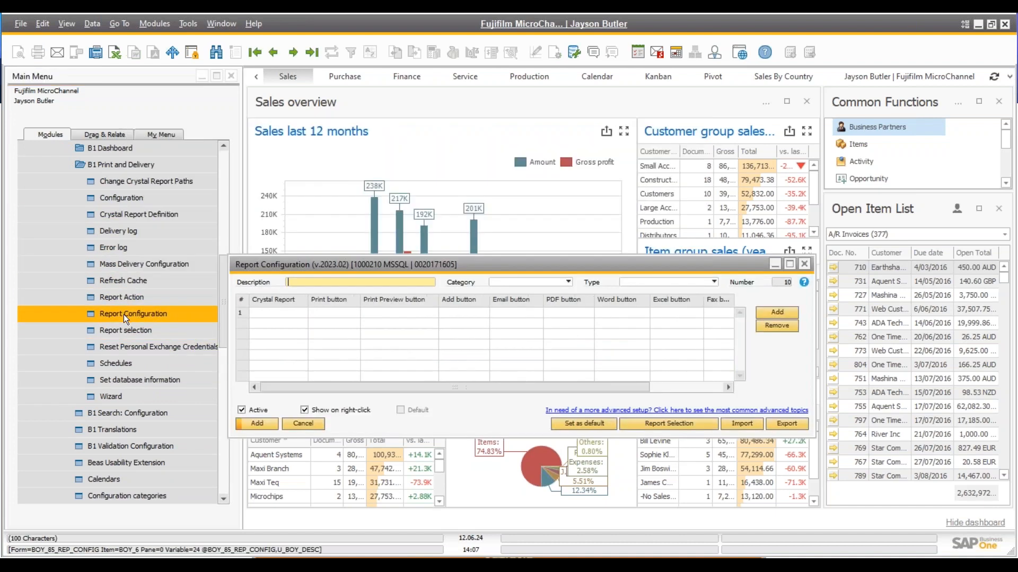
drag(291, 260, 292, 202)
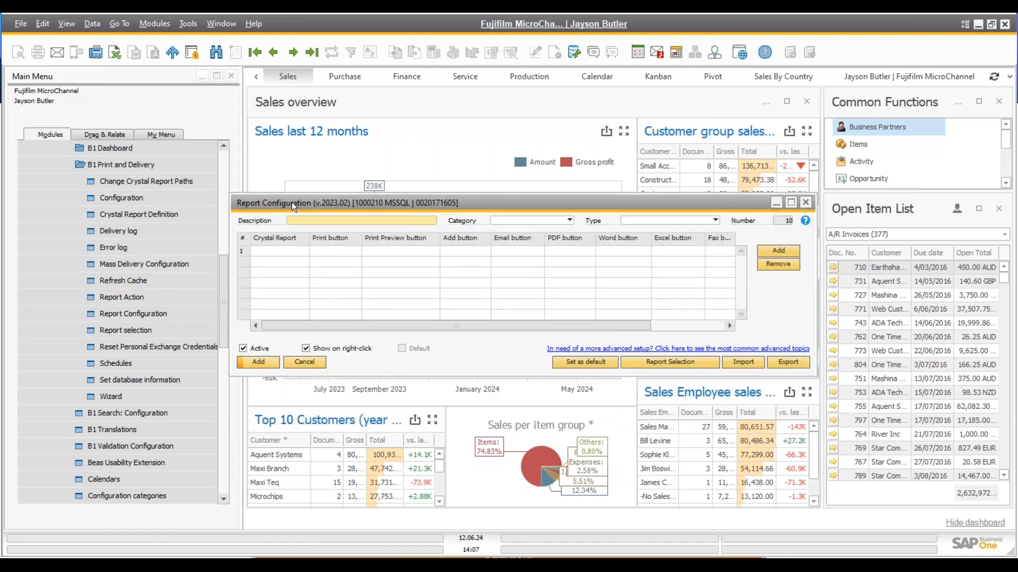
click(256, 57)
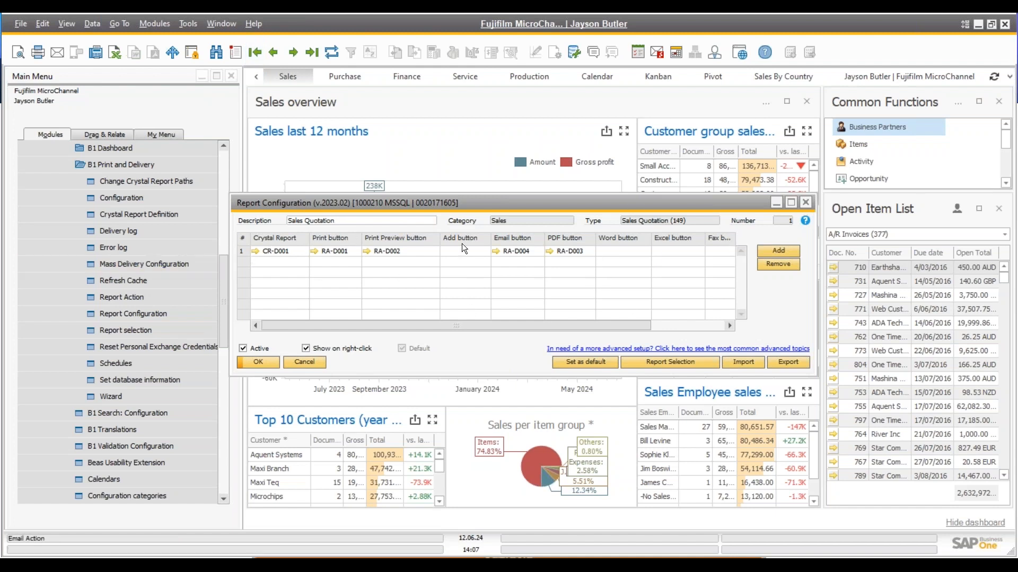
click(255, 253)
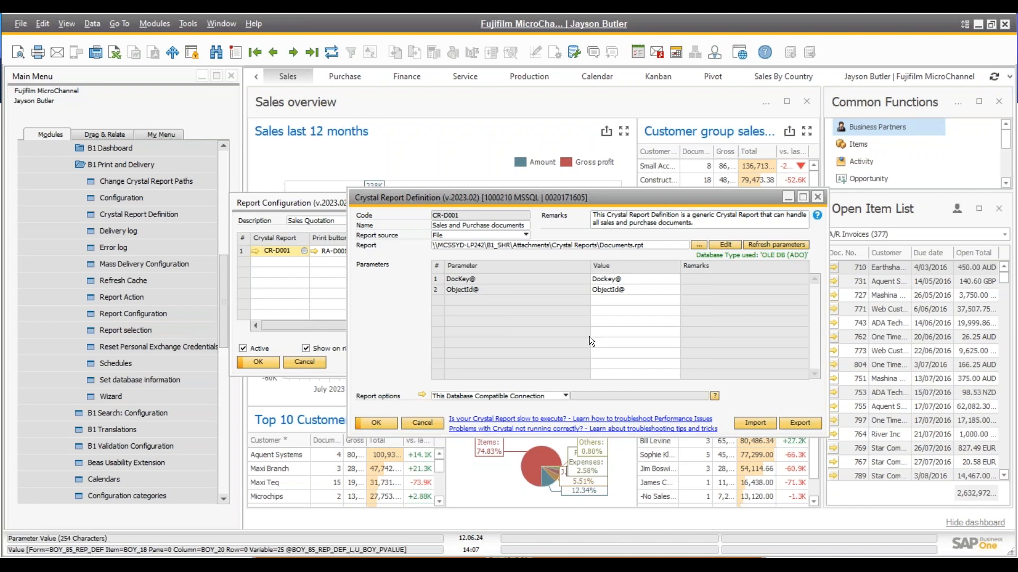
click(425, 424)
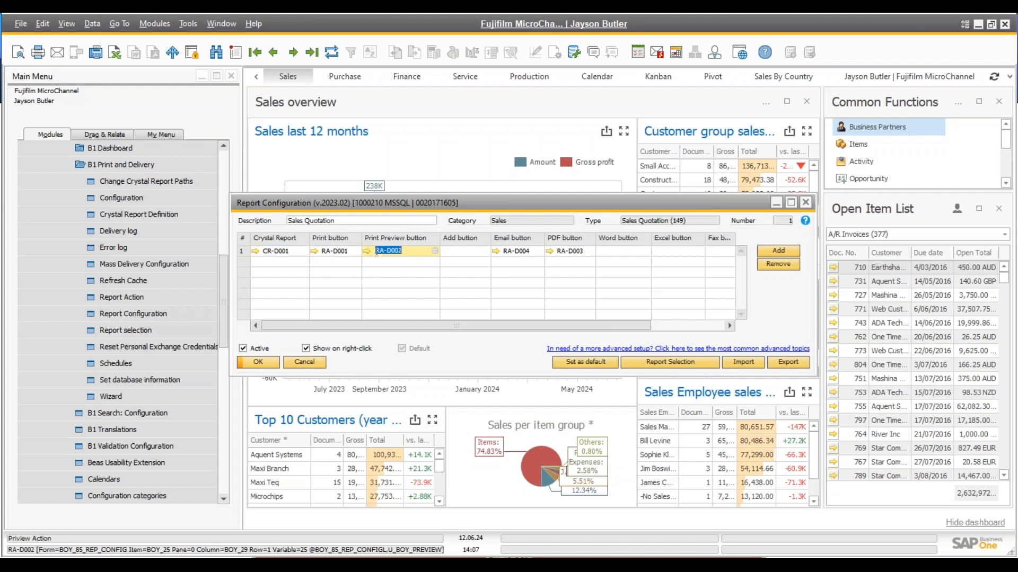
Review RA-D001's Print Report type, printer list and copies setting without changing anything
click(314, 251)
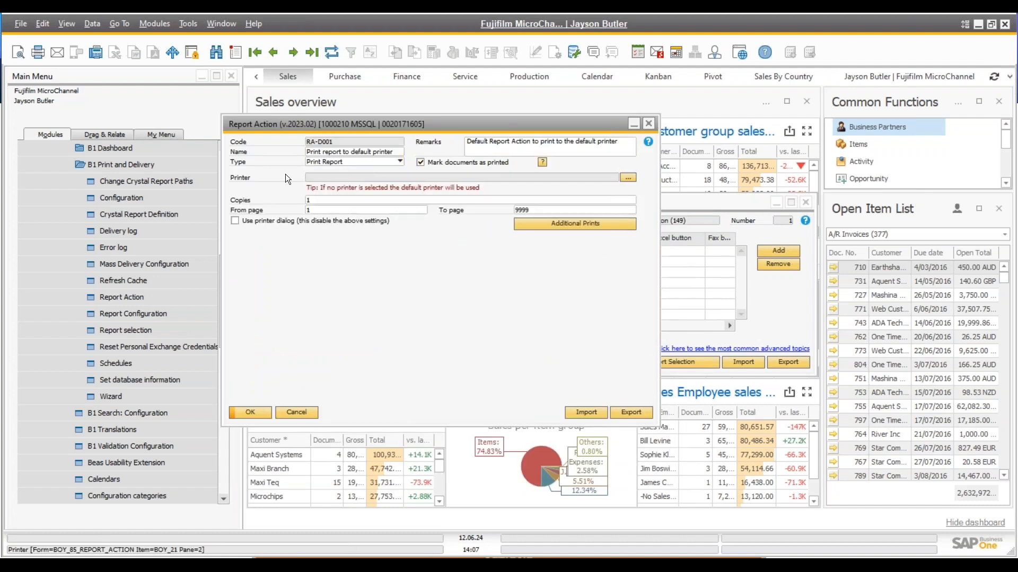
click(341, 162)
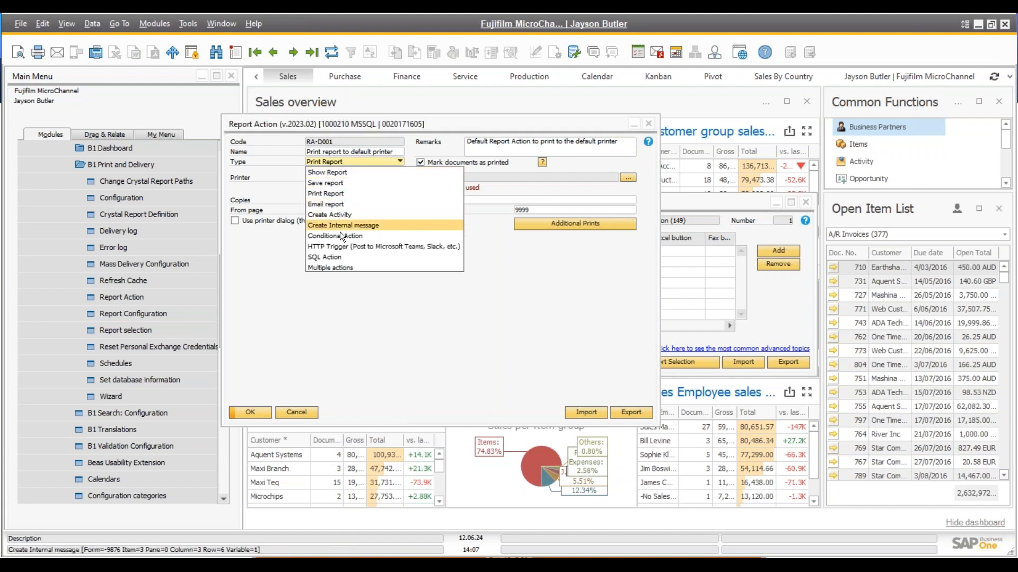
click(282, 164)
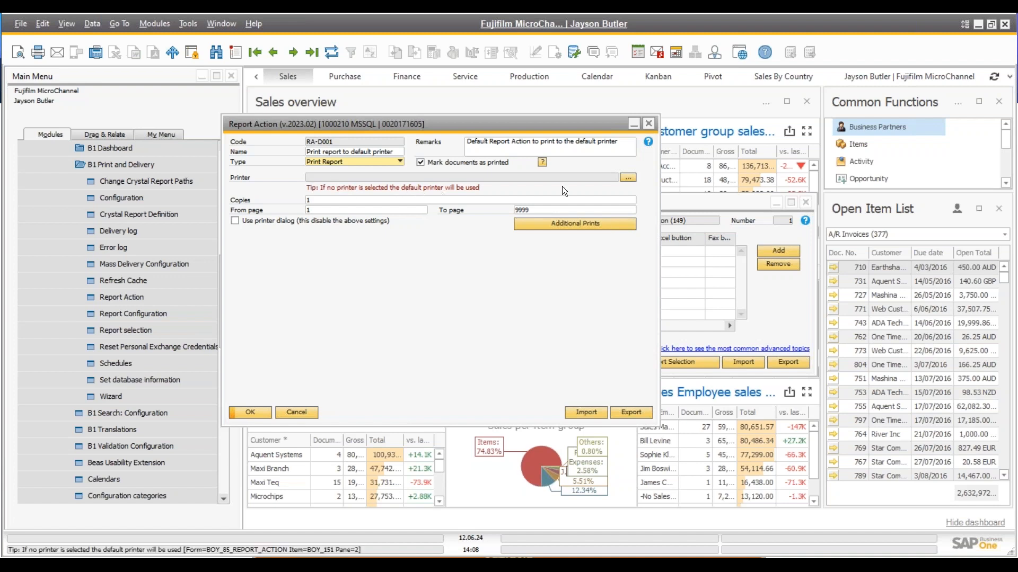
click(627, 178)
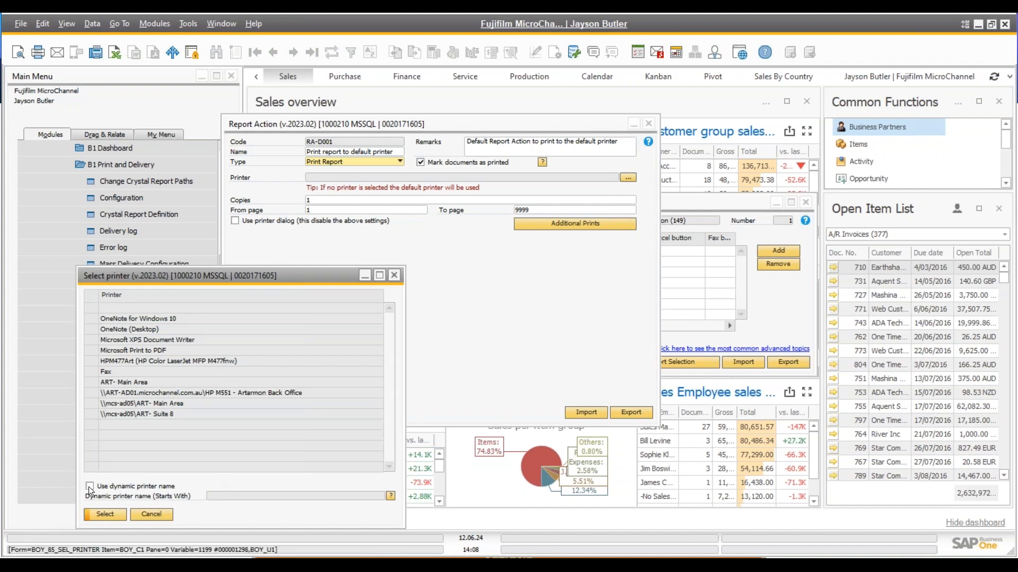
click(150, 514)
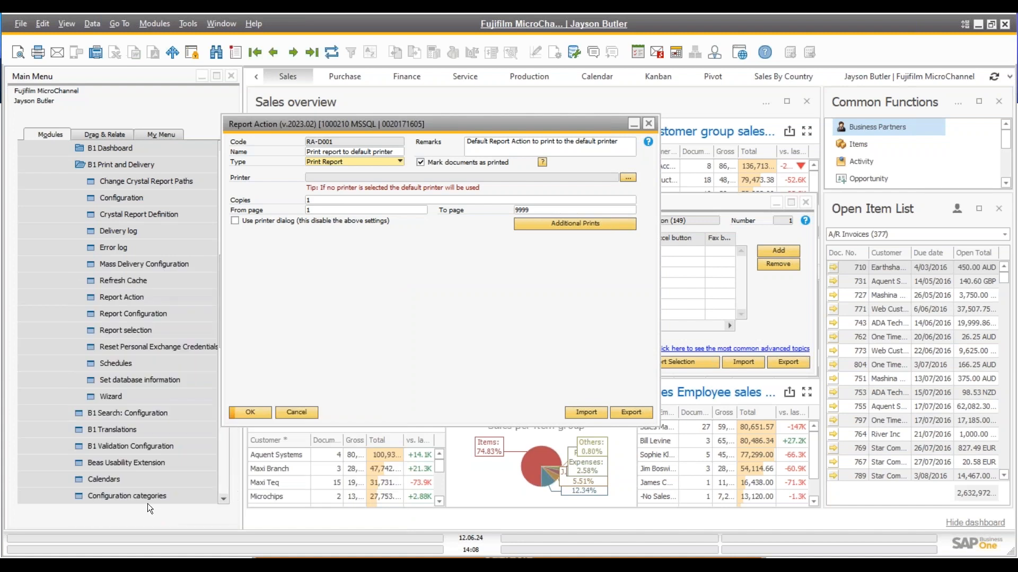
click(317, 202)
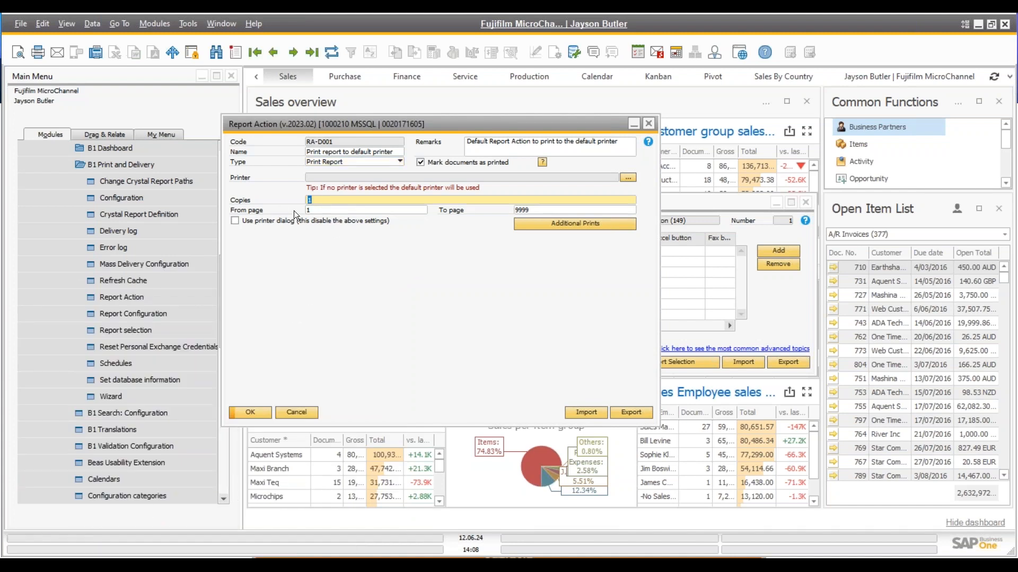
click(555, 227)
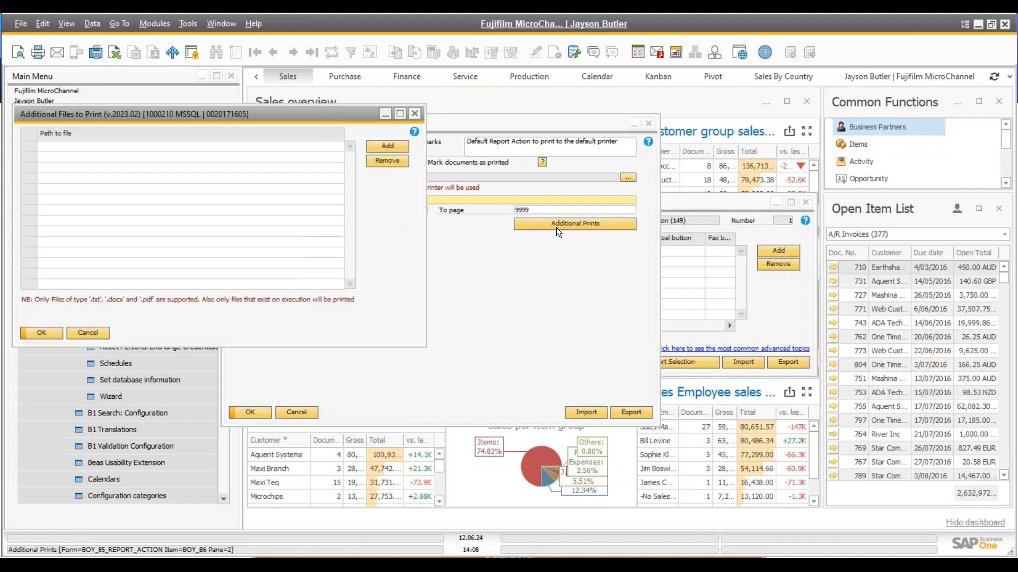
drag(240, 115, 457, 218)
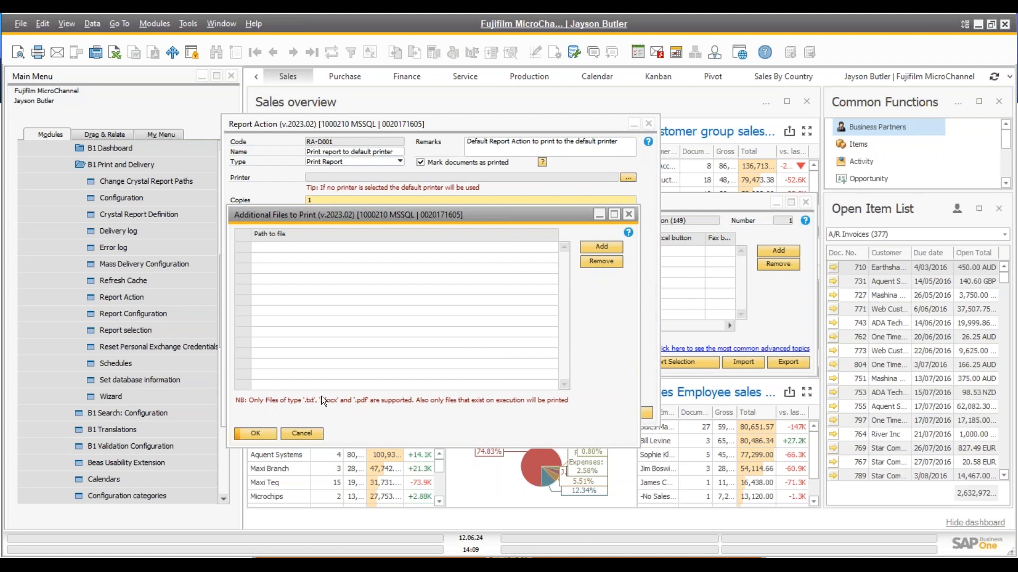
click(302, 433)
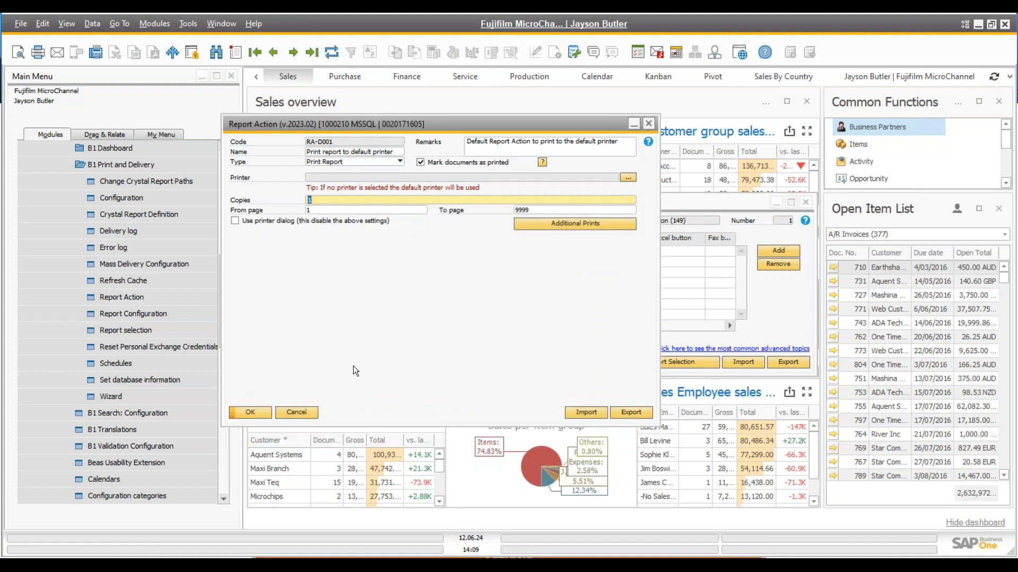
click(302, 411)
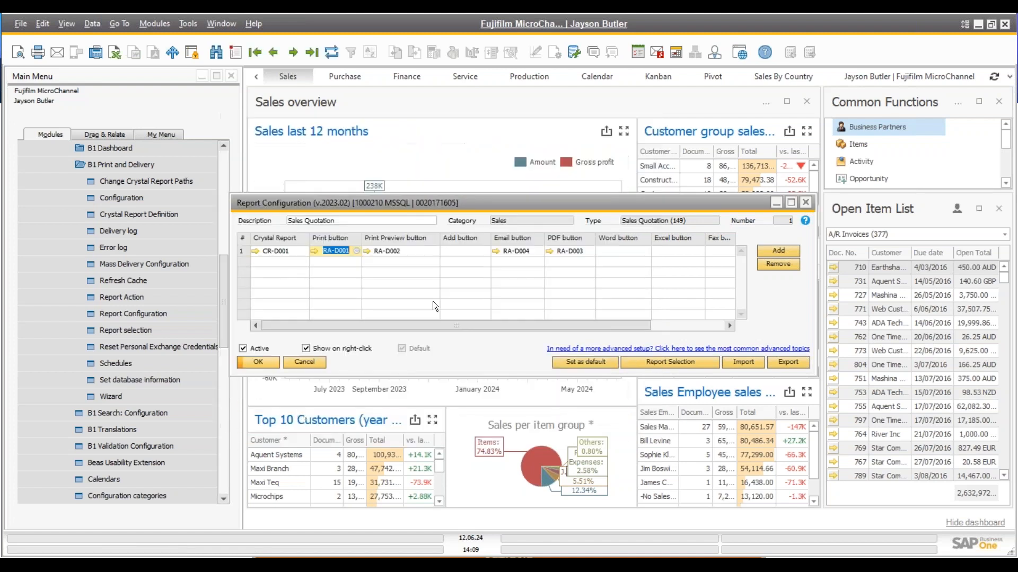
click(394, 250)
click(367, 250)
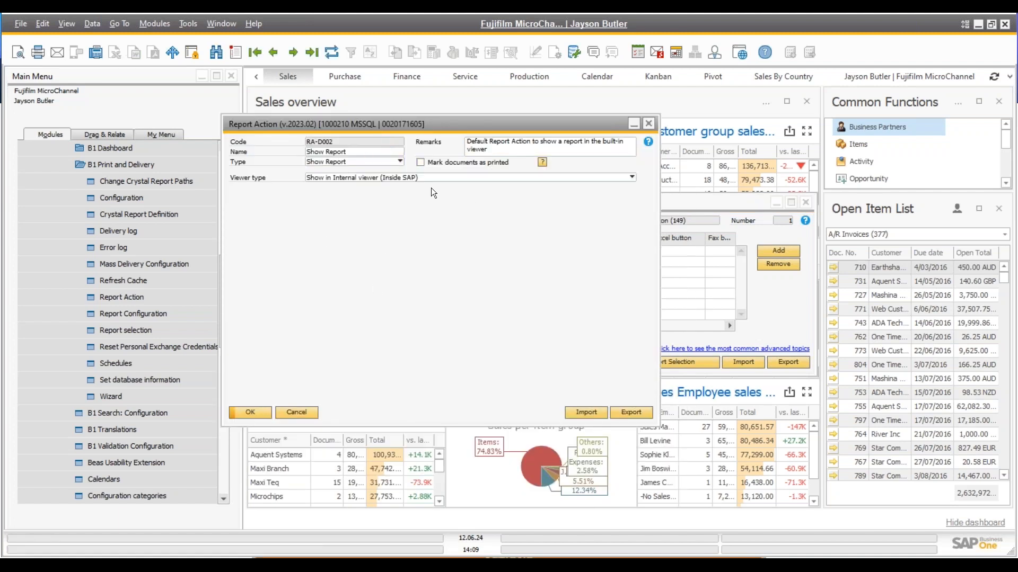
click(402, 177)
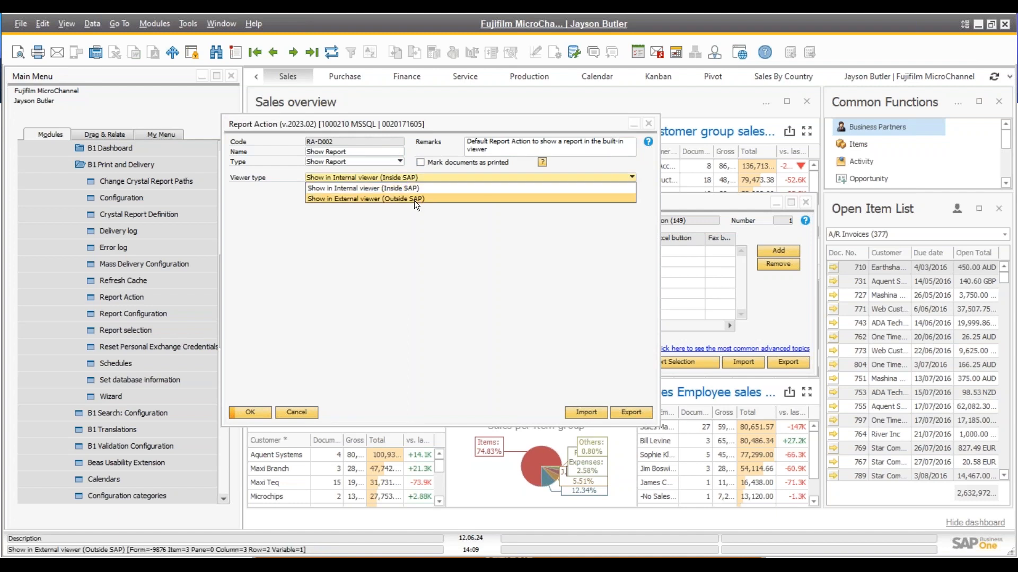
click(396, 237)
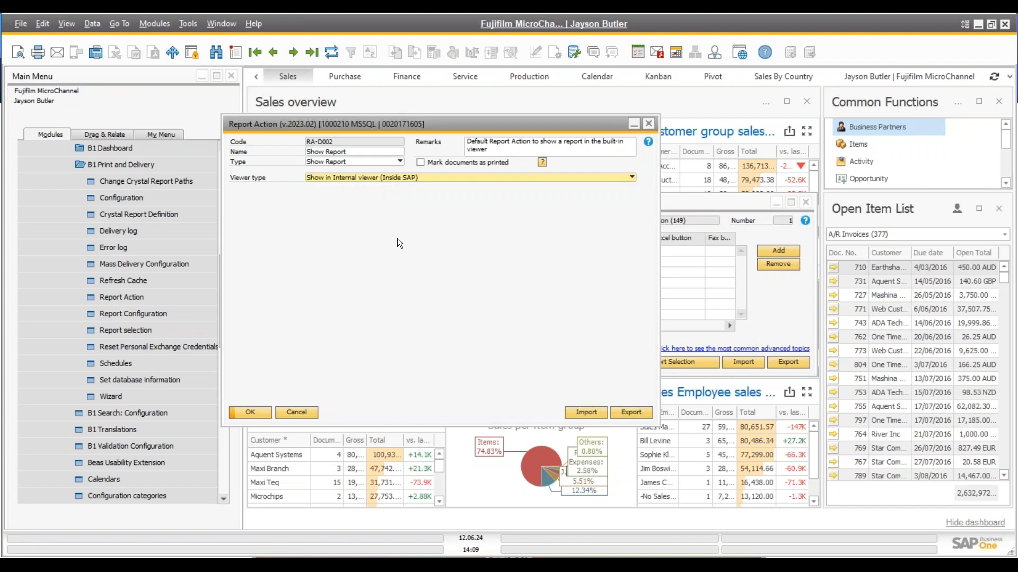
click(297, 412)
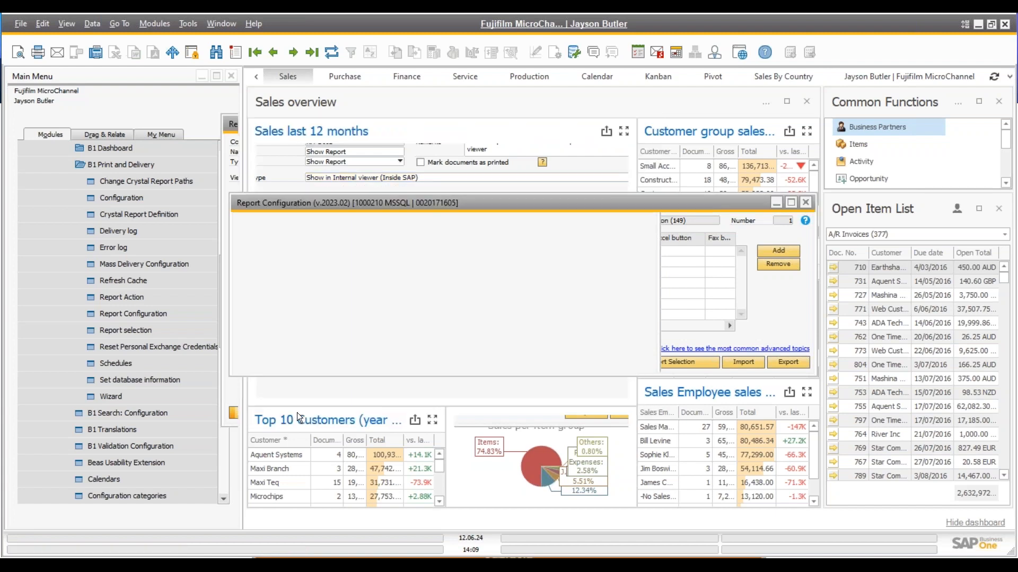
click(453, 253)
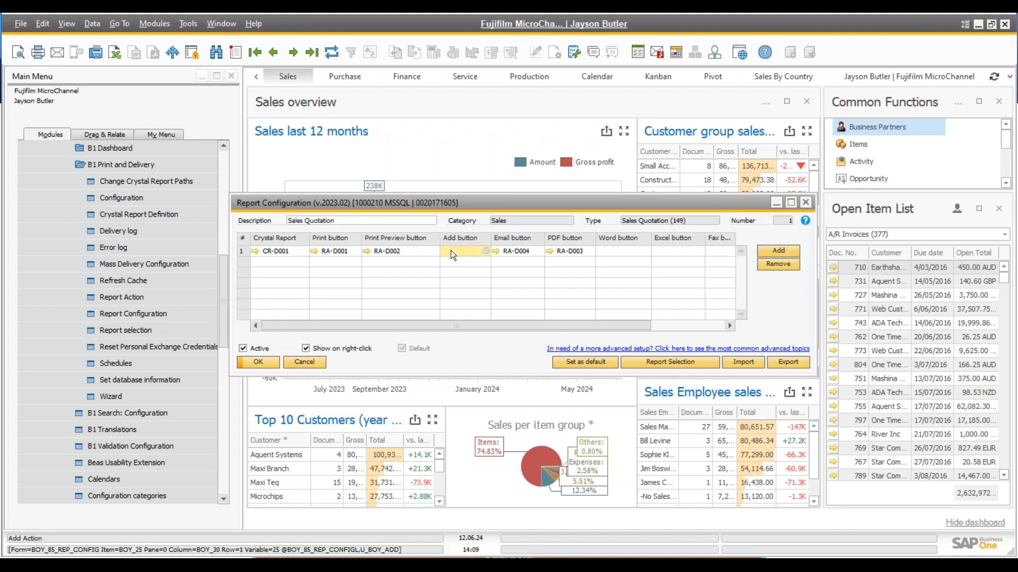
Open email report action RA-D004 and confirm its type stays Email report
click(521, 252)
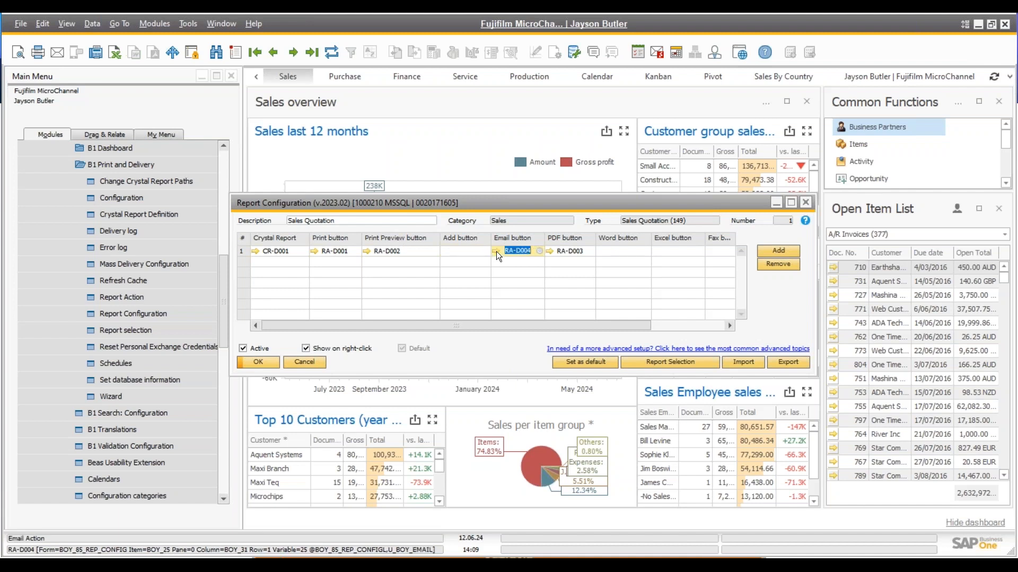
click(496, 251)
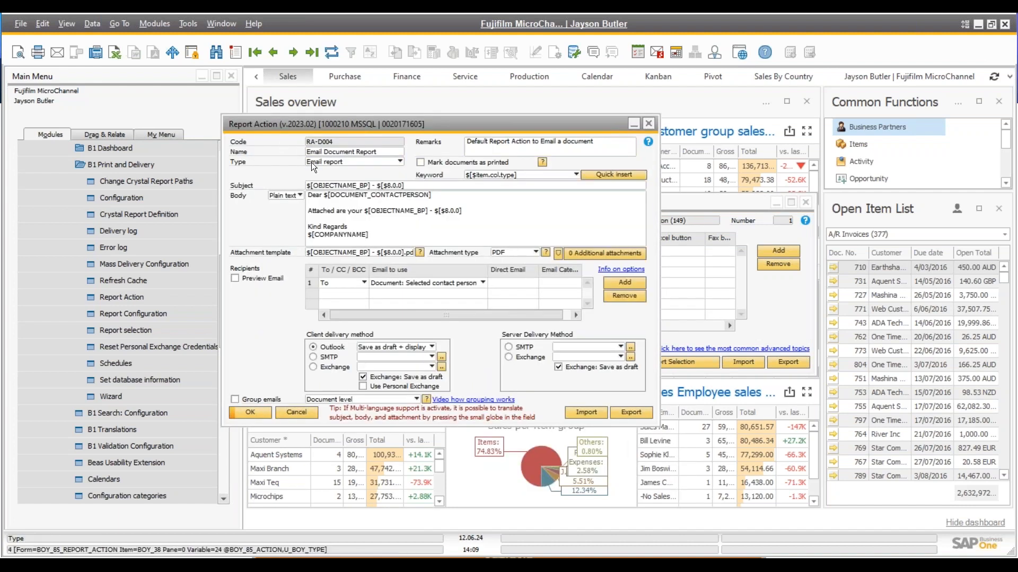
click(329, 162)
click(329, 162)
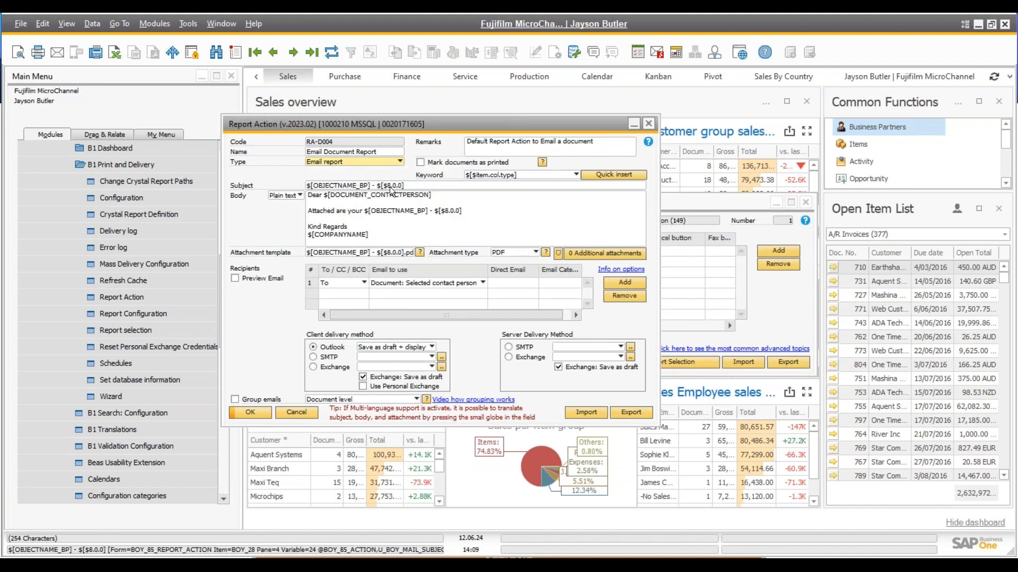
Inspect RA-D004's subject template and body text, including the $[DOCUMENT_CONTACTPERSON] placeholder
click(429, 184)
click(426, 185)
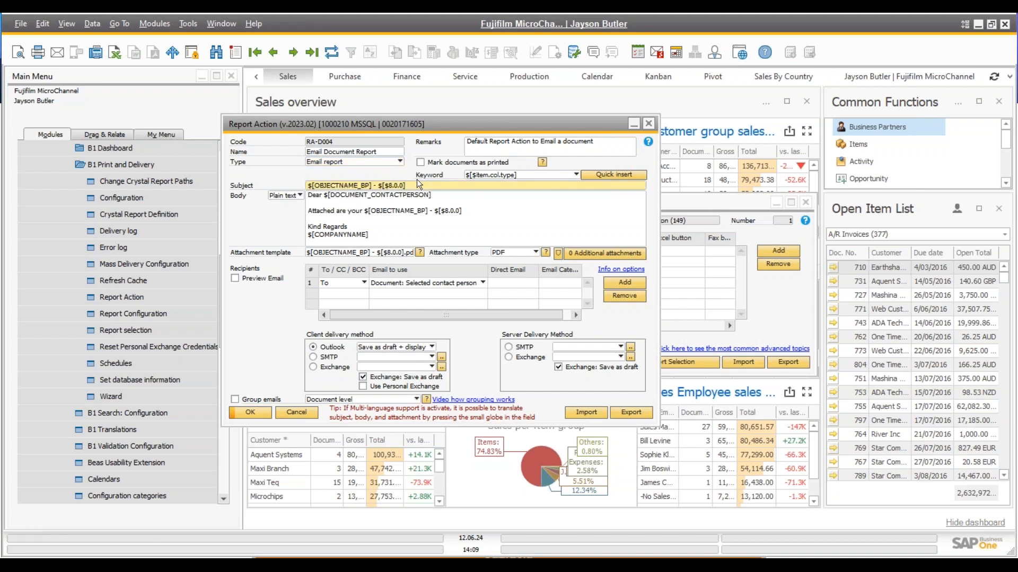
drag(428, 185, 408, 238)
click(349, 202)
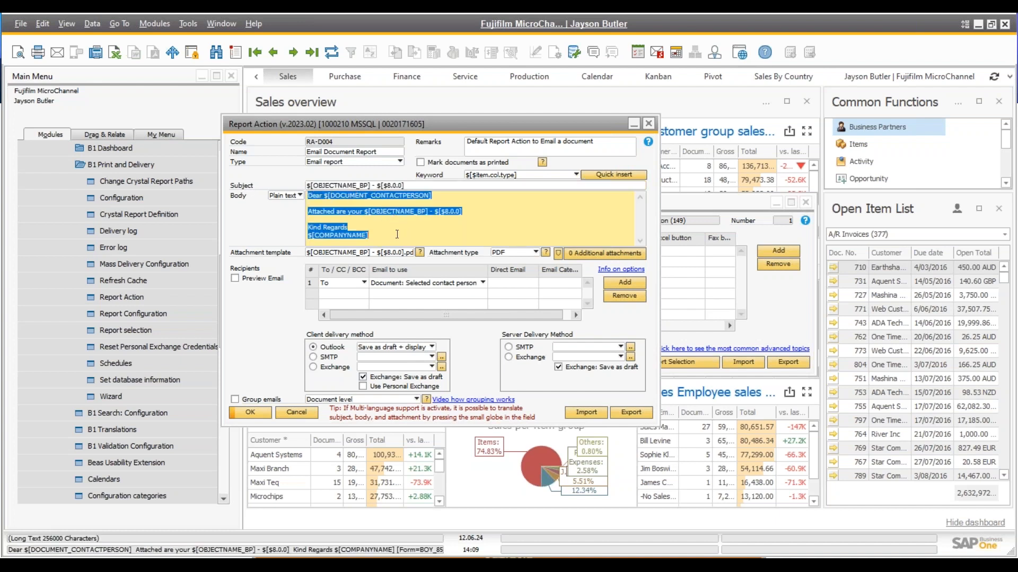
click(397, 235)
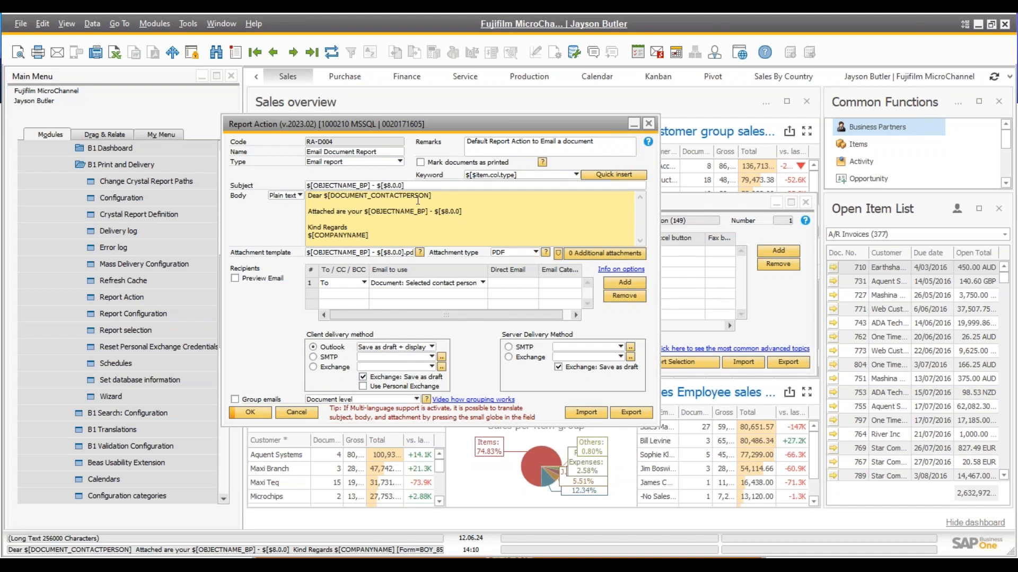
drag(433, 196, 326, 197)
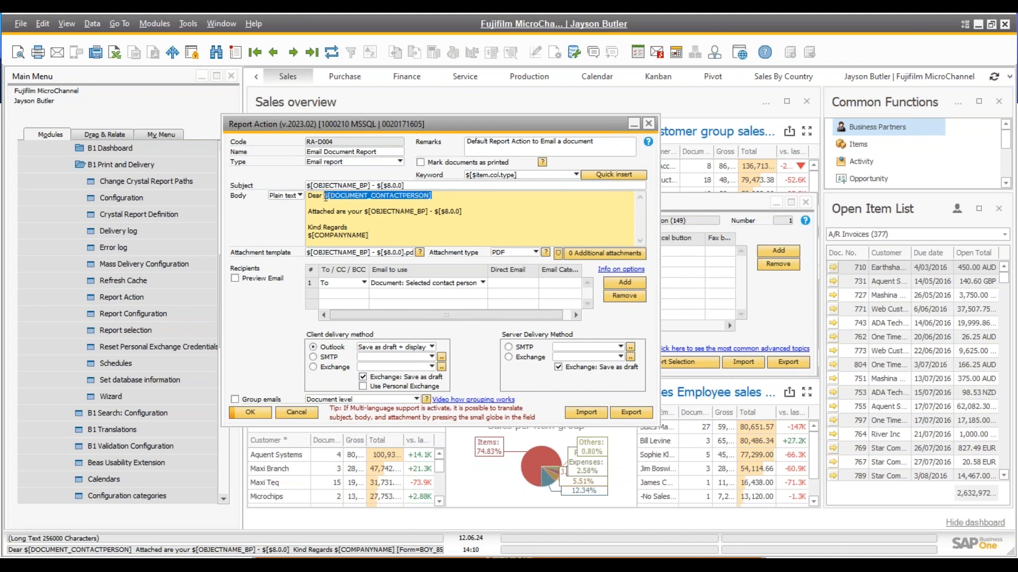
click(370, 195)
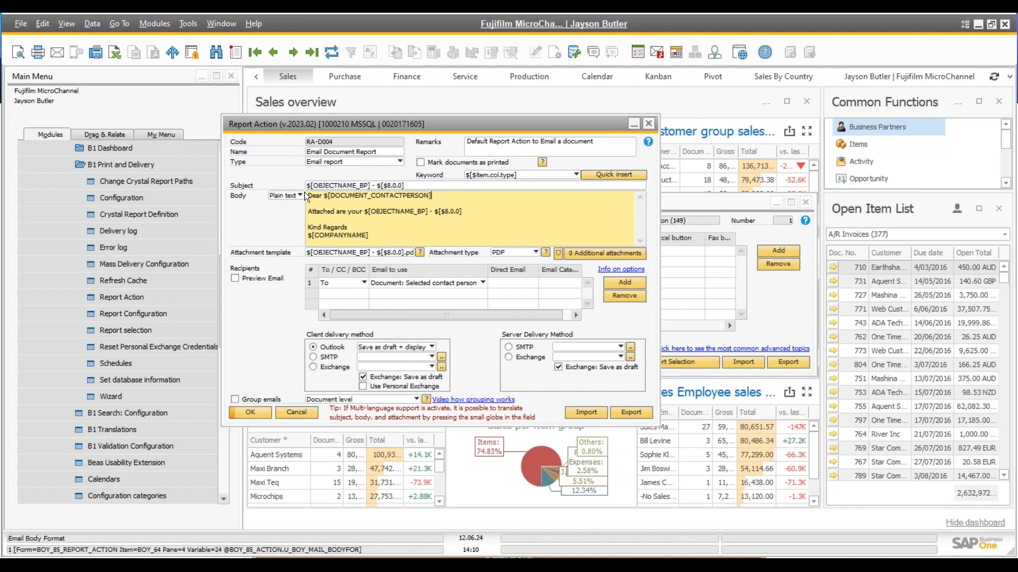
Open Sales Quotation 767 for Maxi Teq and position it beside the RA-D004 report action
click(155, 24)
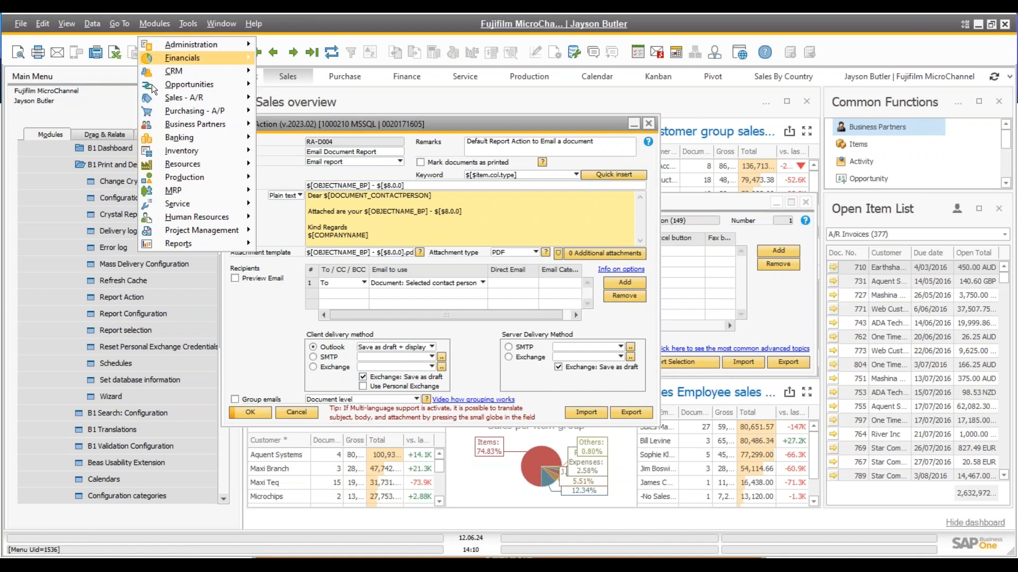
mouse_move(193, 99)
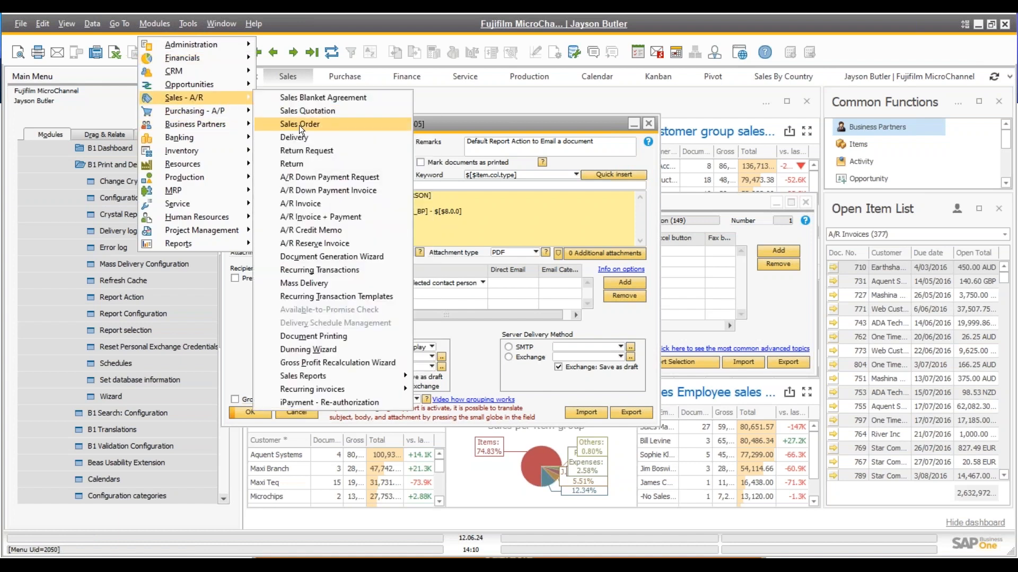
click(323, 112)
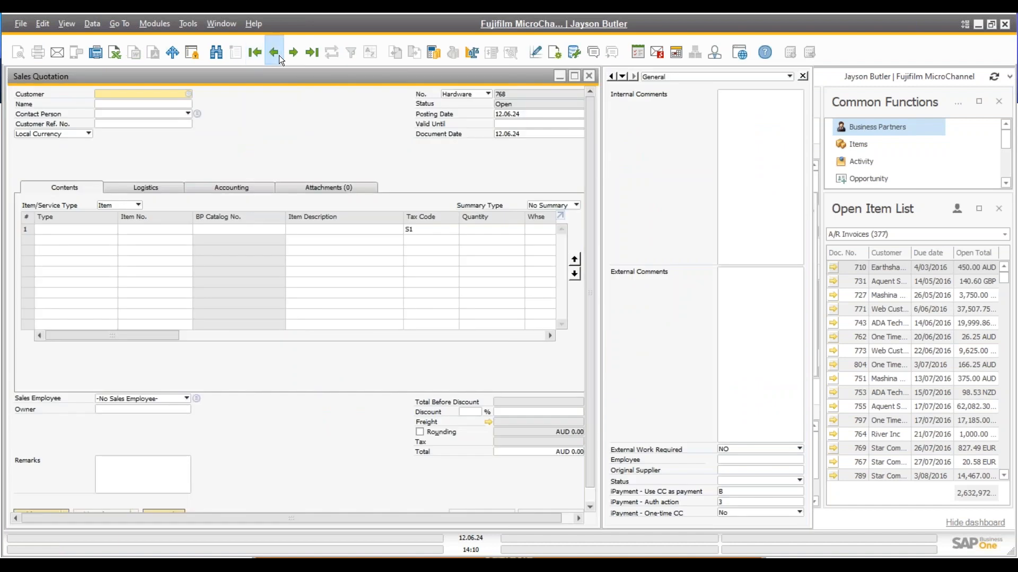
drag(269, 75, 550, 243)
click(392, 284)
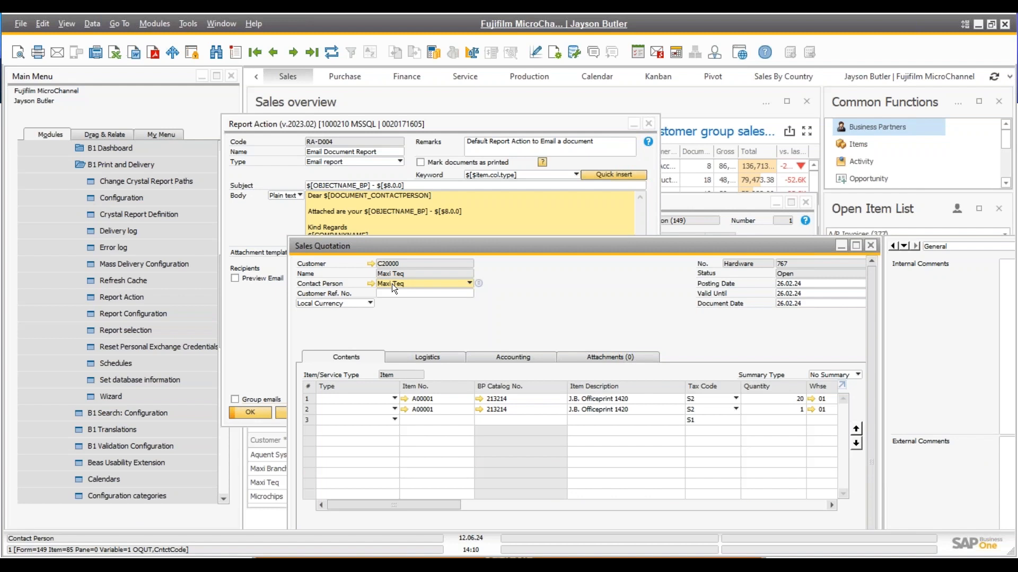
drag(456, 248, 424, 280)
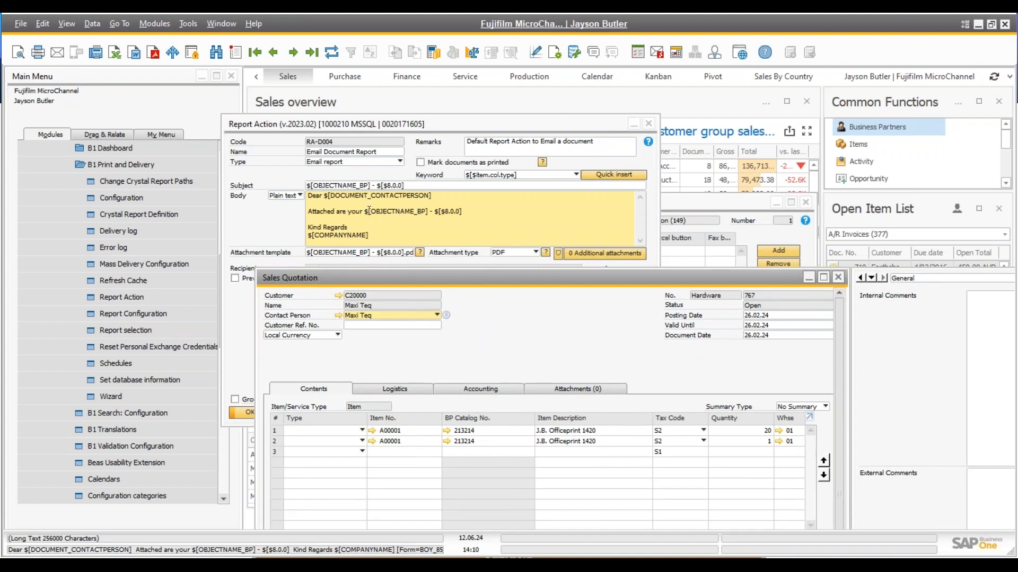
Bring RA-D004 forward and inspect the $[$8.0.0] body placeholder and the subject template
click(434, 213)
double_click(436, 212)
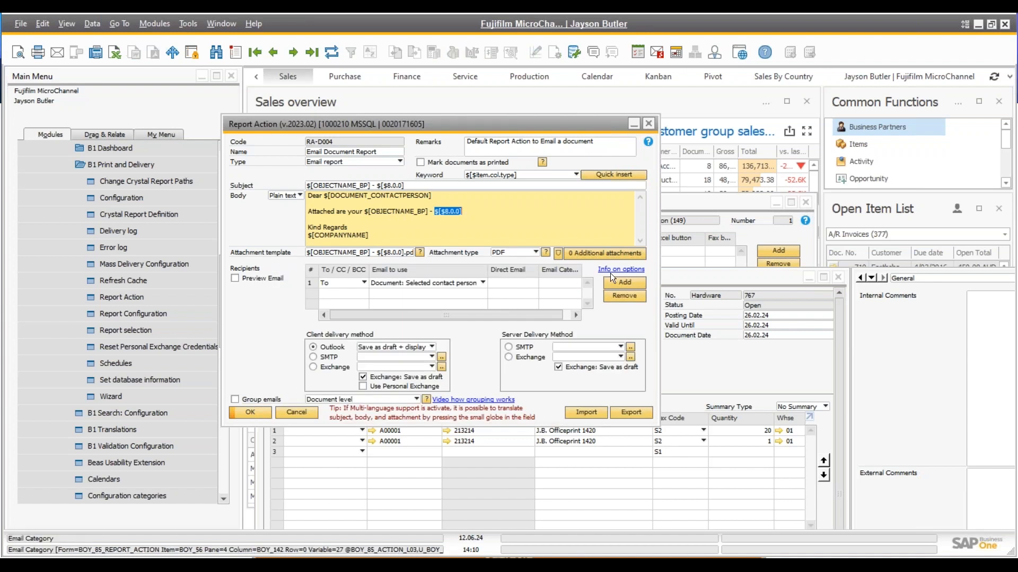
click(688, 279)
click(454, 217)
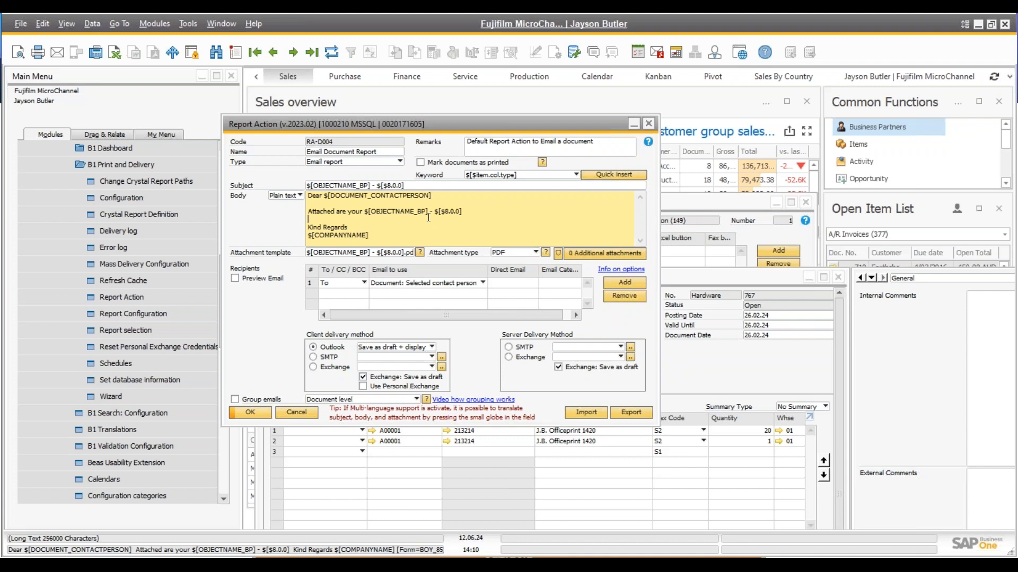
click(329, 185)
click(331, 196)
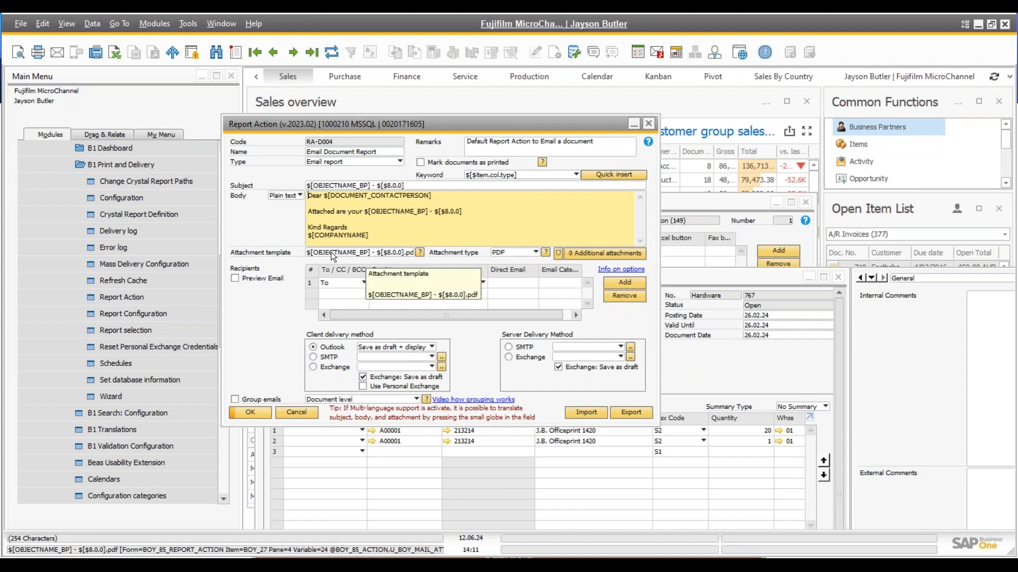
click(513, 252)
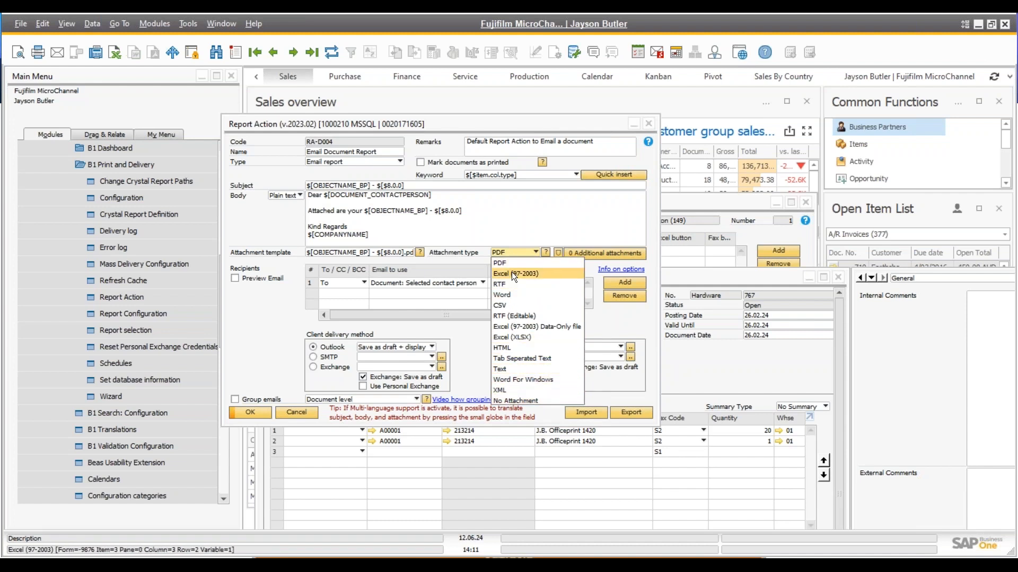
click(516, 234)
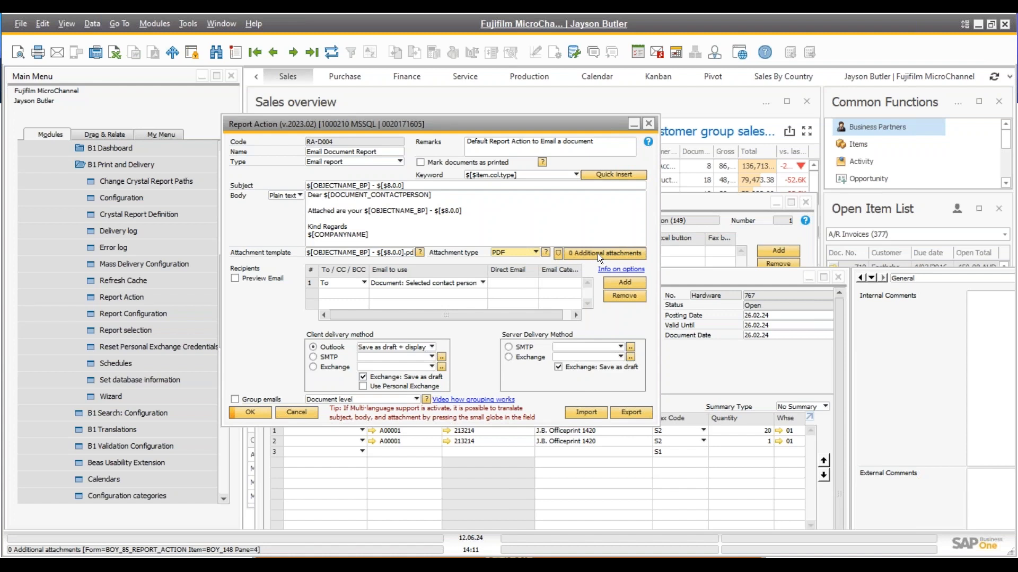
Leave recipients as To with Document: Selected contact person, then bring quotation 767 forward
click(345, 282)
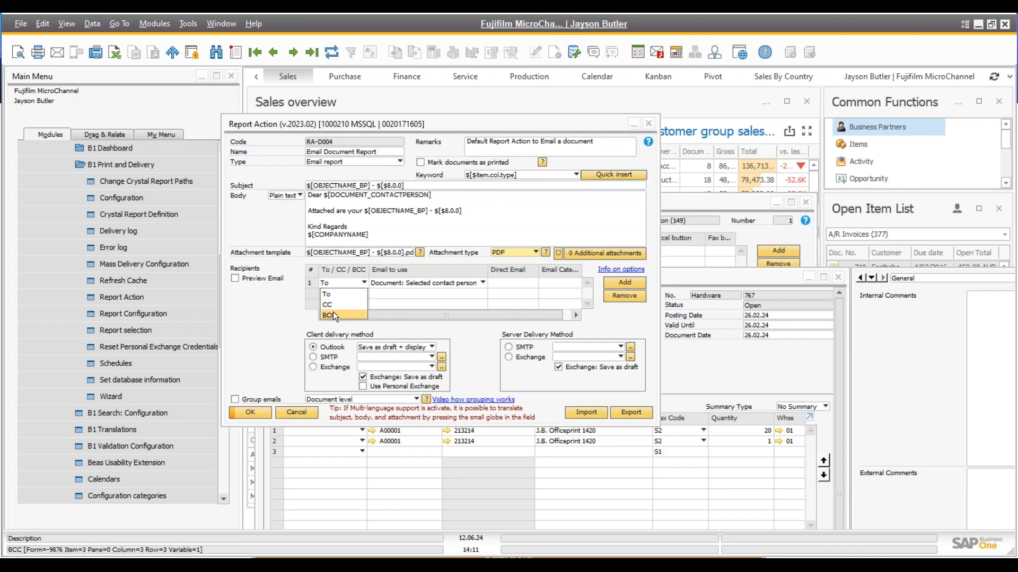
click(383, 283)
click(383, 283)
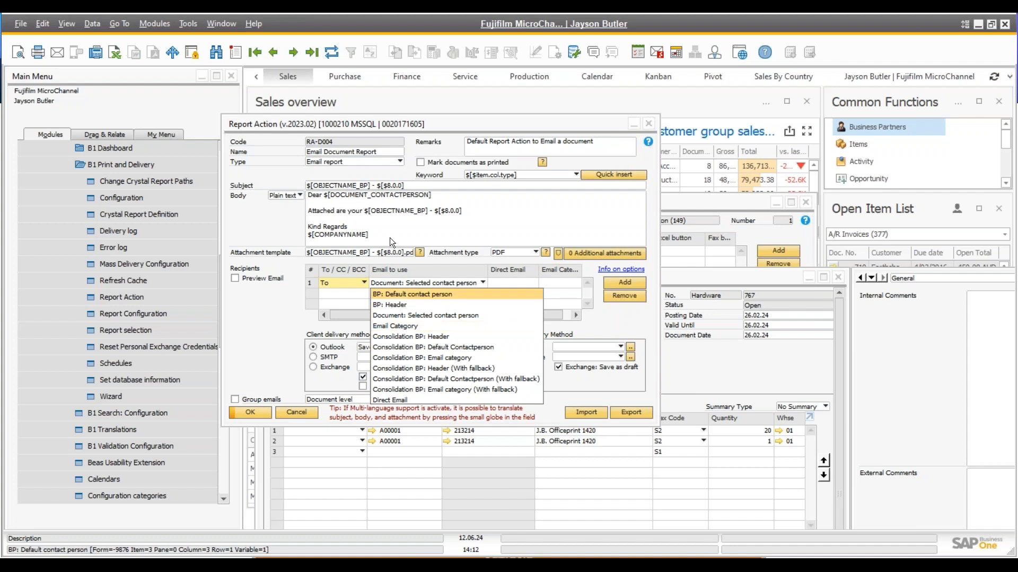
click(352, 122)
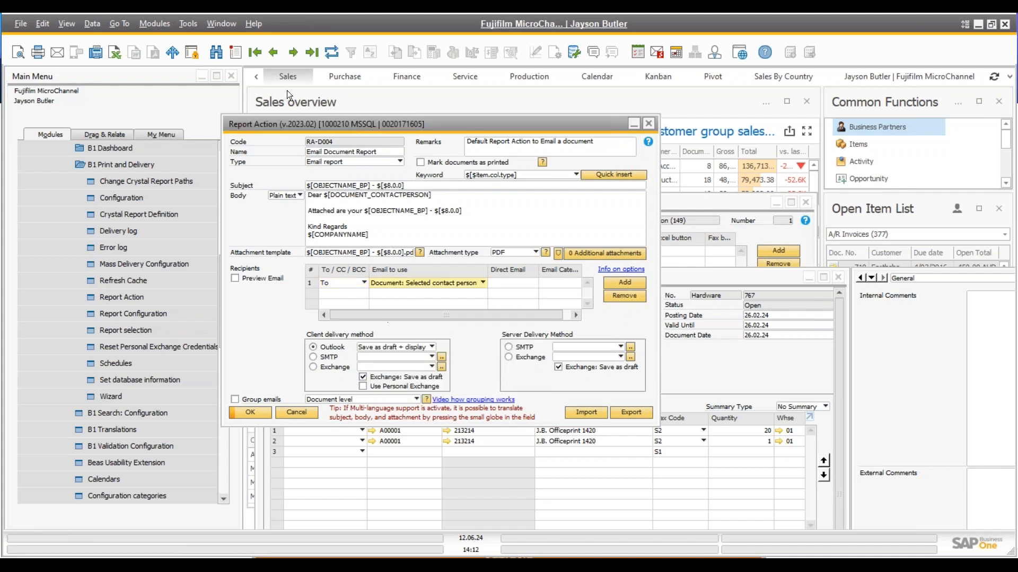
click(712, 281)
Check the Email Category options for Maxi Teq's contact persons, then cancel the business partner record
mouse_move(339, 298)
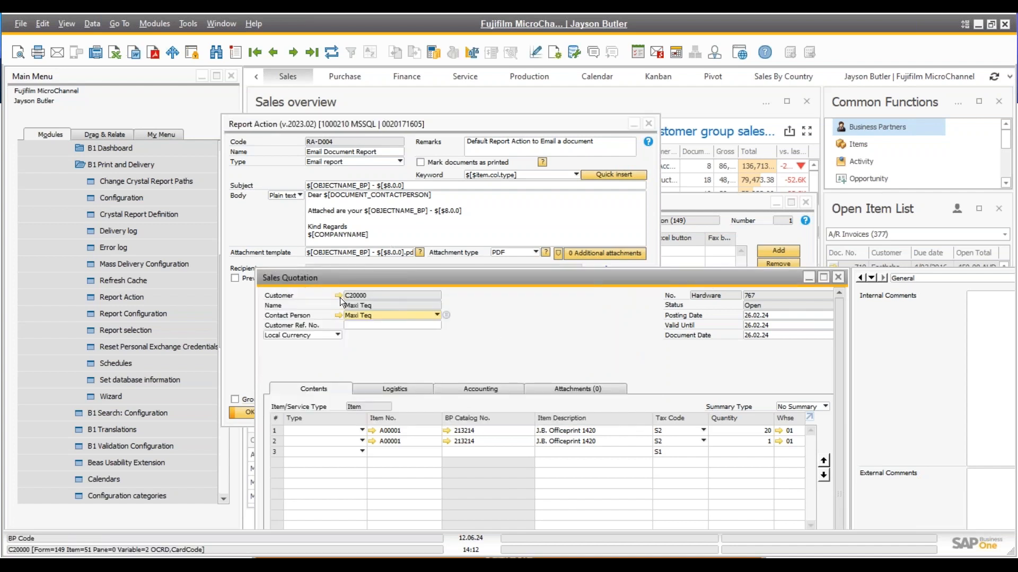
click(338, 297)
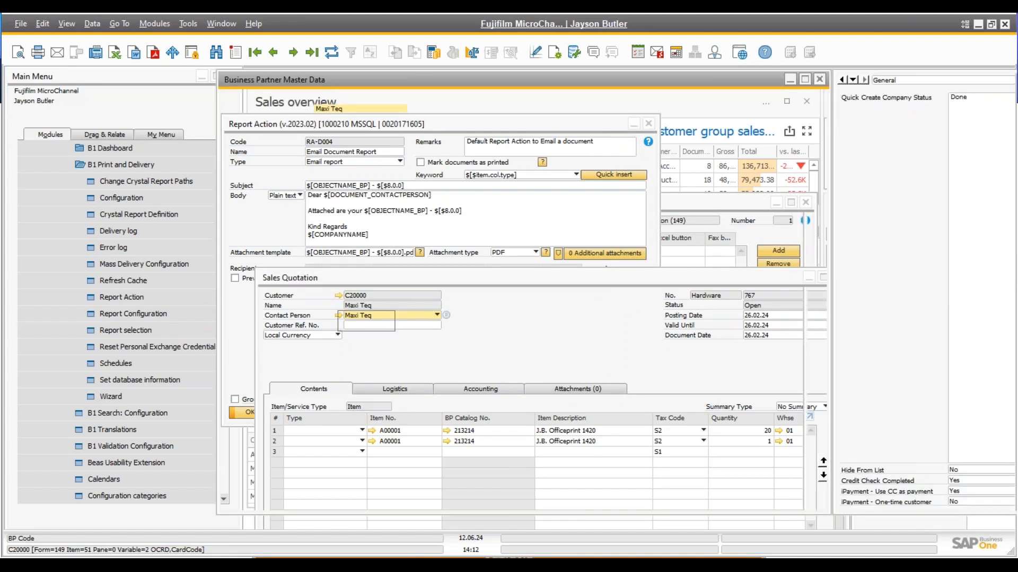
click(374, 187)
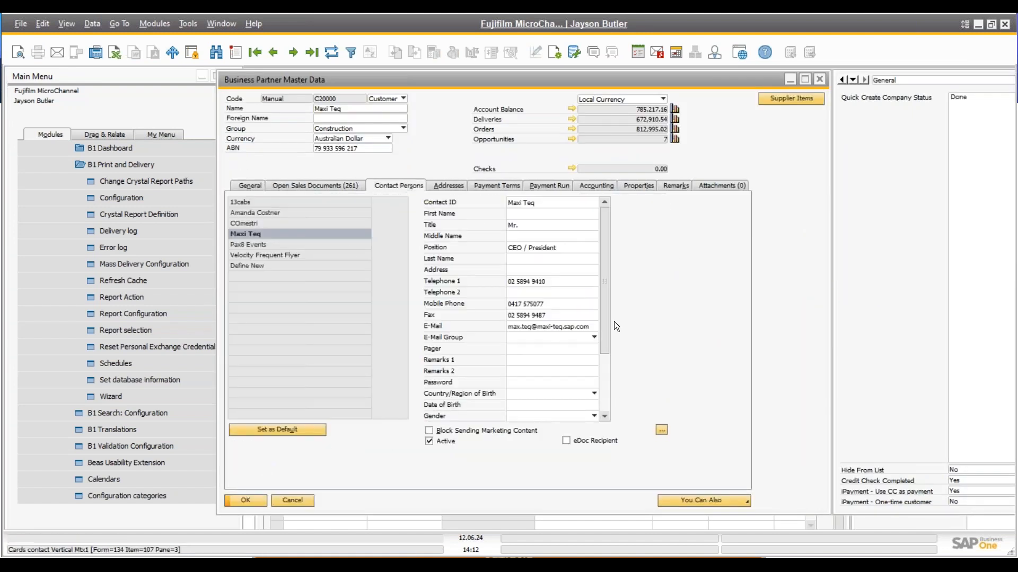
scroll(606, 291, down, 1)
drag(607, 290, 603, 365)
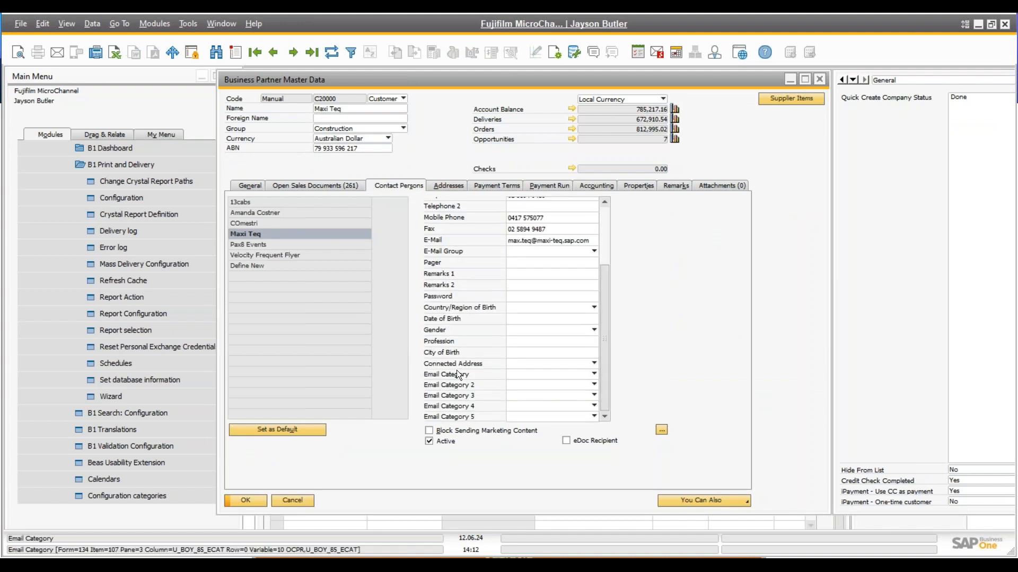
click(533, 374)
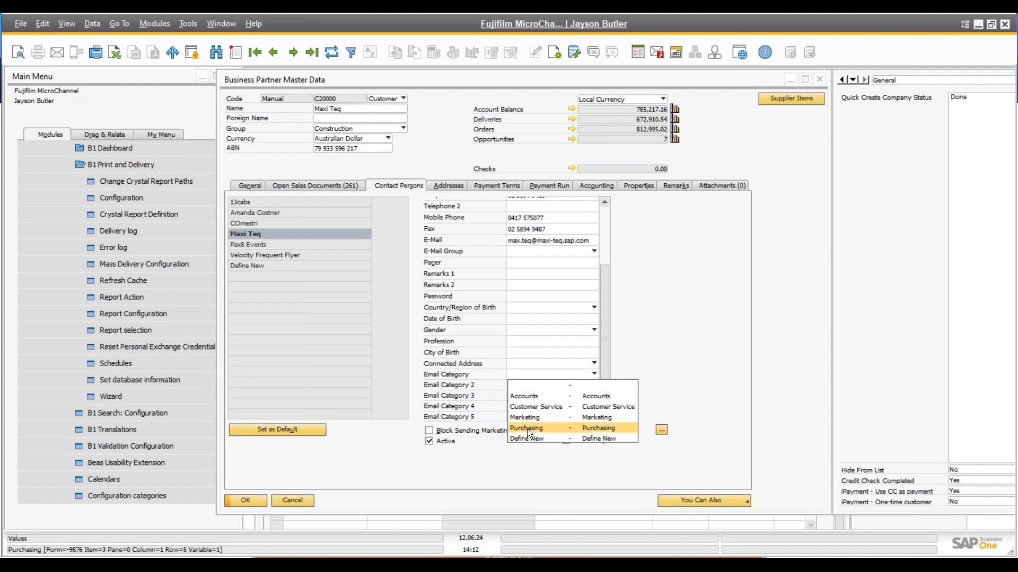
click(484, 464)
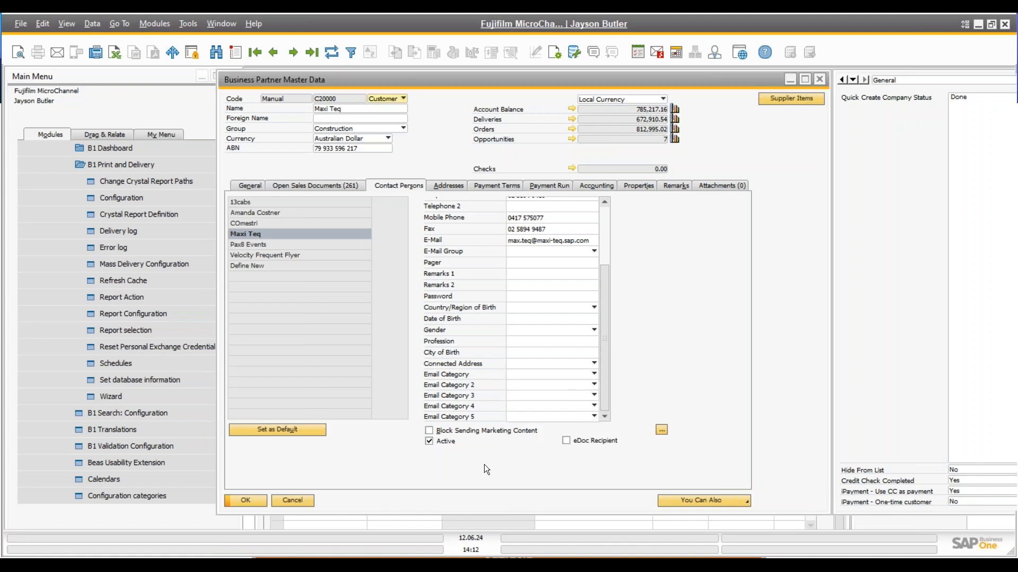
click(291, 501)
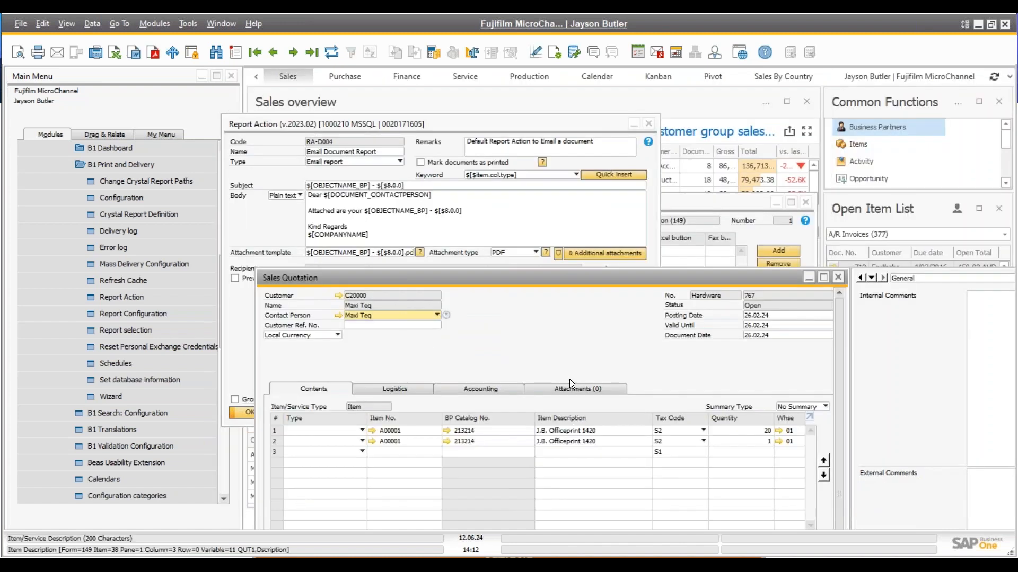
Switch 'Email to use' to Email Category and browse the row 1 category list without choosing one
click(495, 122)
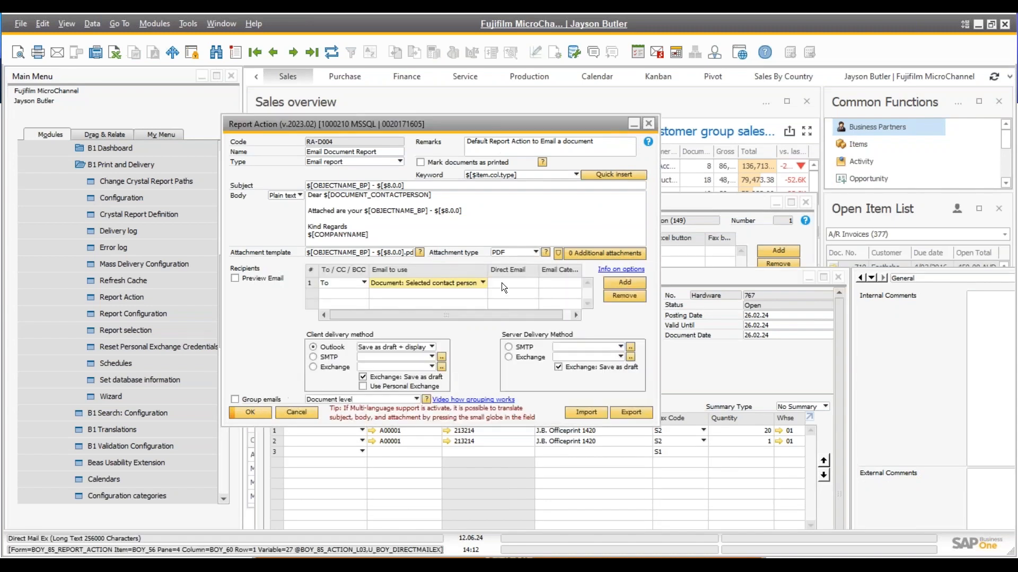
click(484, 282)
click(458, 306)
click(558, 279)
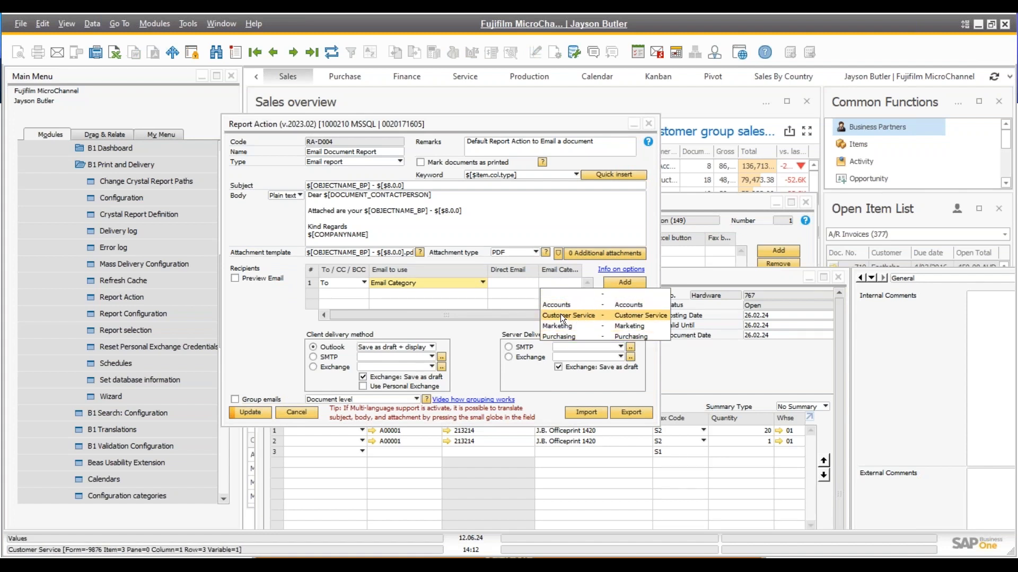
click(488, 125)
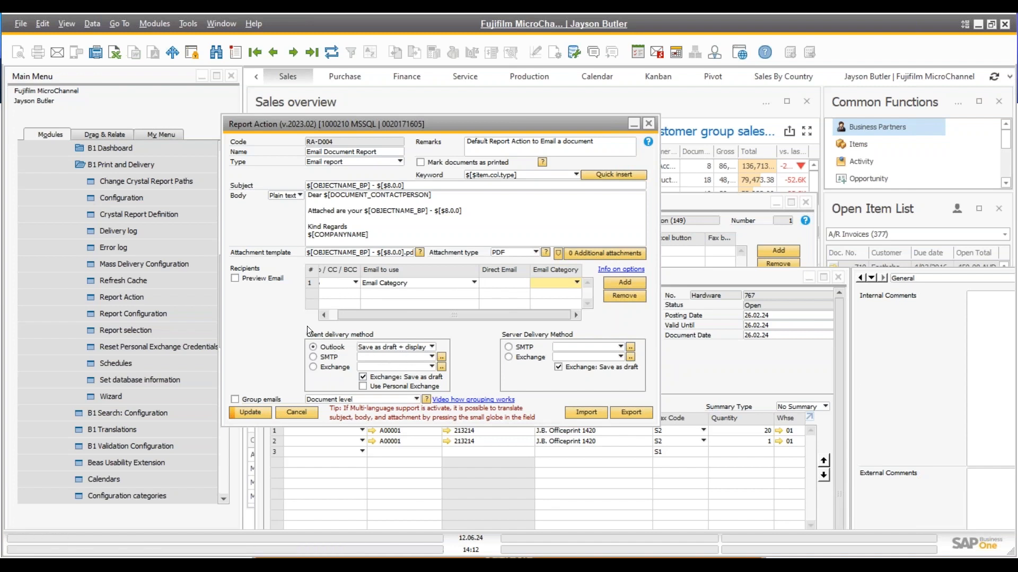
Review the client delivery options, keeping Save as draft + display, and check the Exchange delivery settings
click(374, 346)
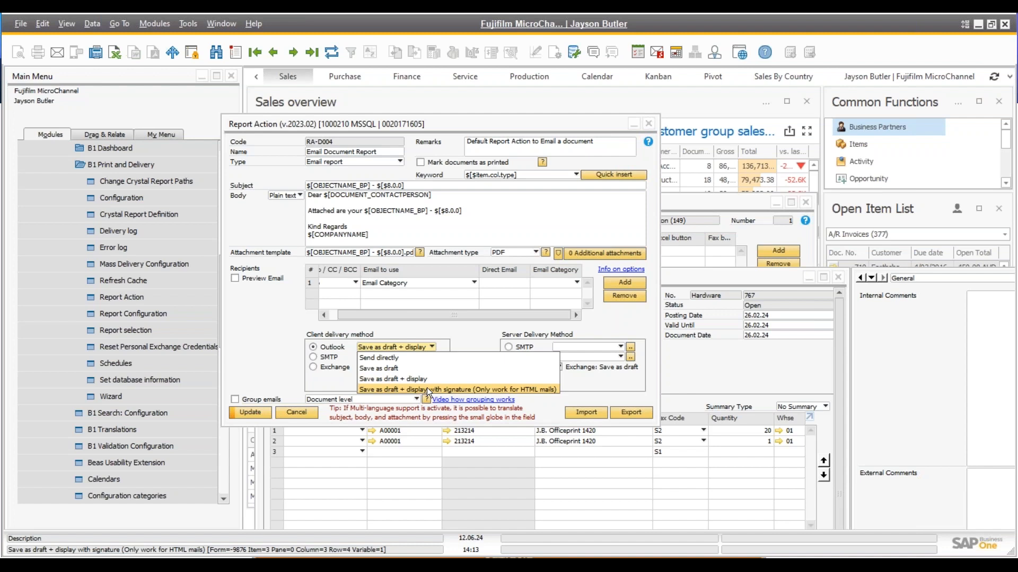
click(460, 326)
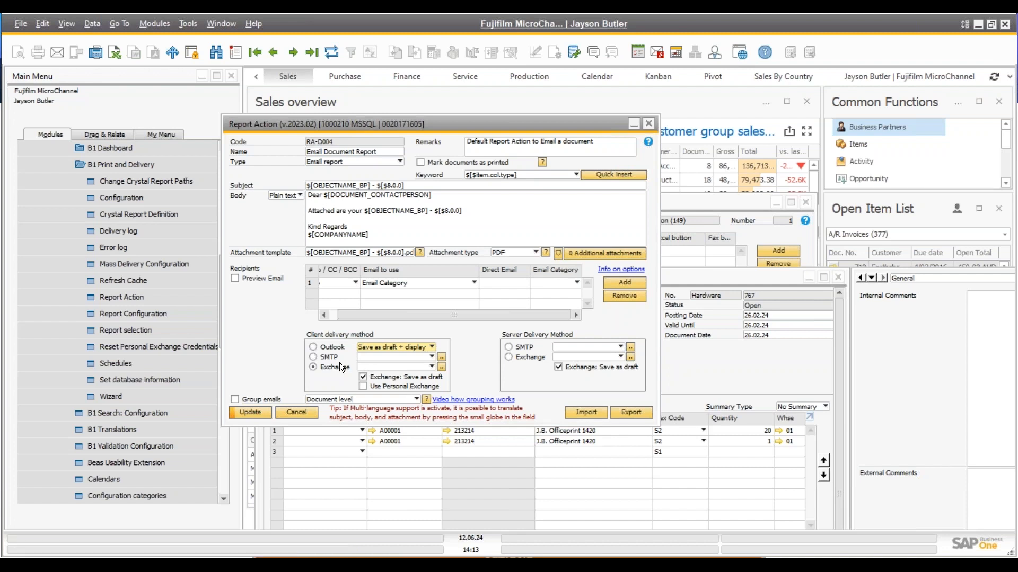
click(389, 367)
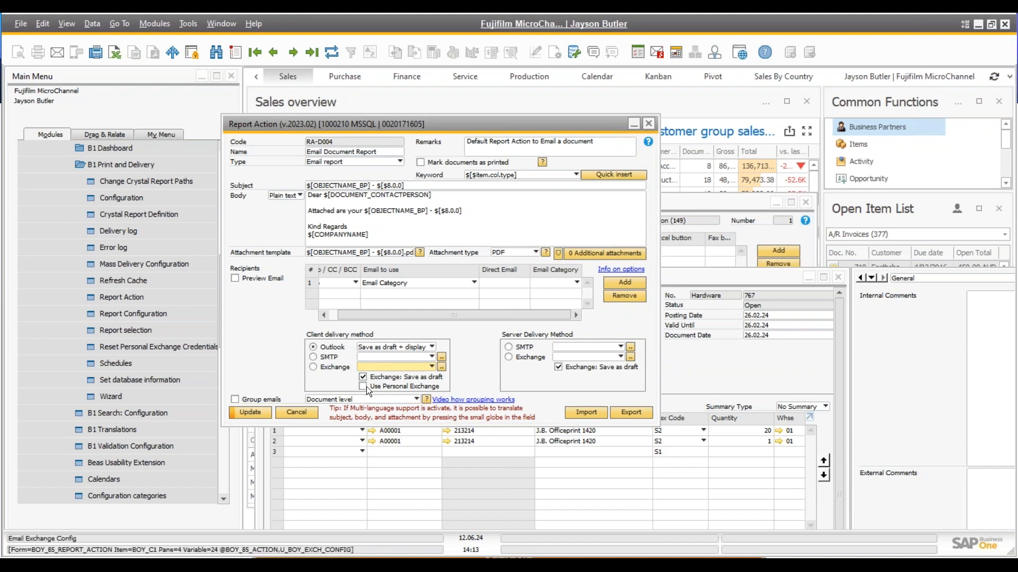
Discard the report action changes, then move sales quotation 767 up and maximize it
click(297, 413)
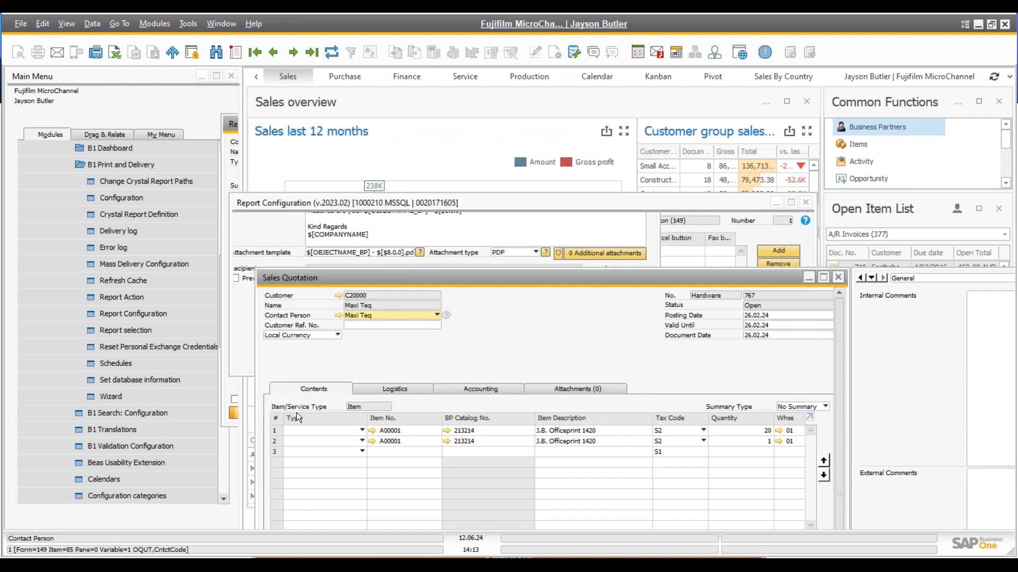
drag(352, 250, 323, 60)
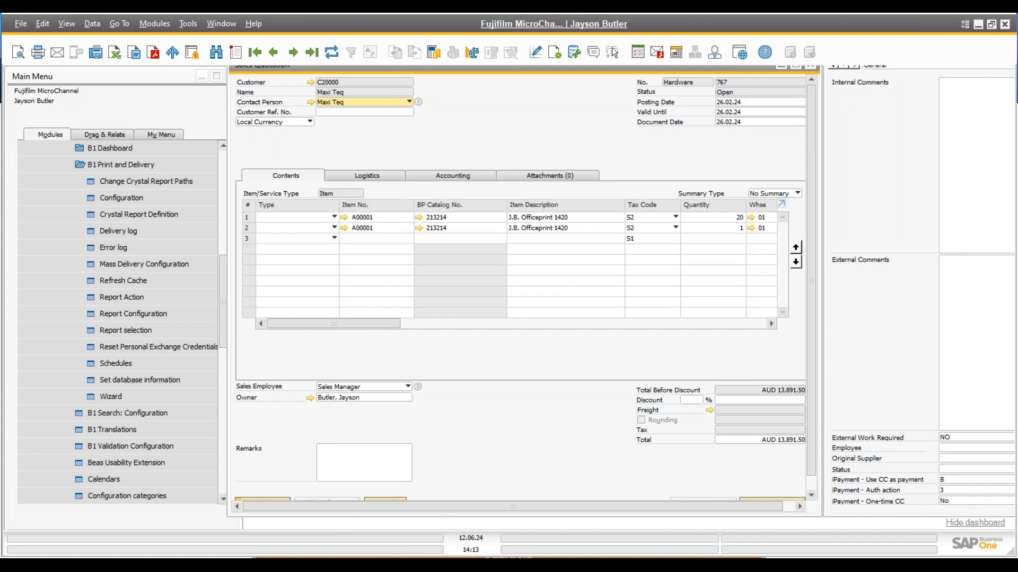
double_click(592, 69)
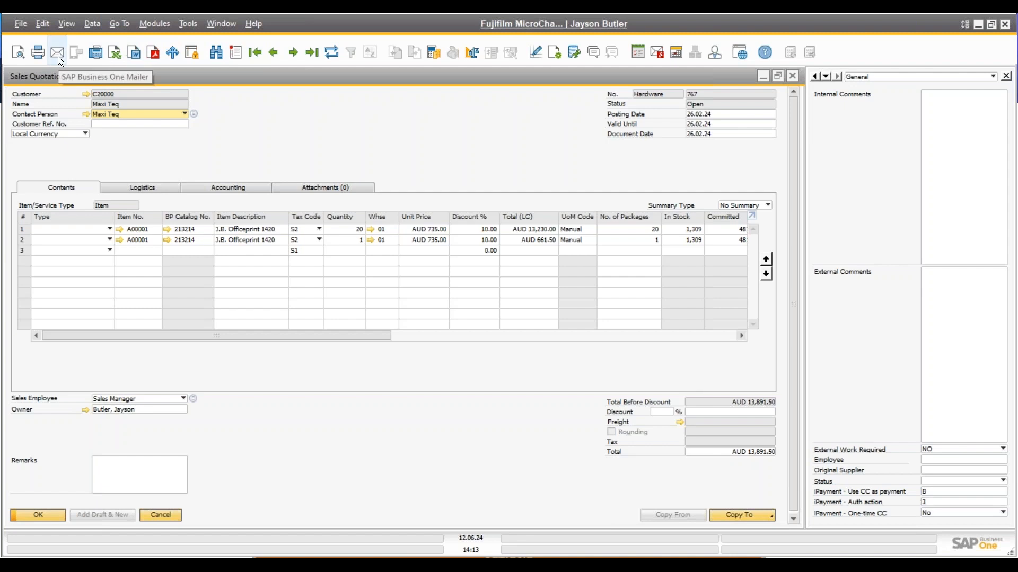
Look at the quotation's B1 Print report configuration, close it, and generate an email of the quotation
click(533, 56)
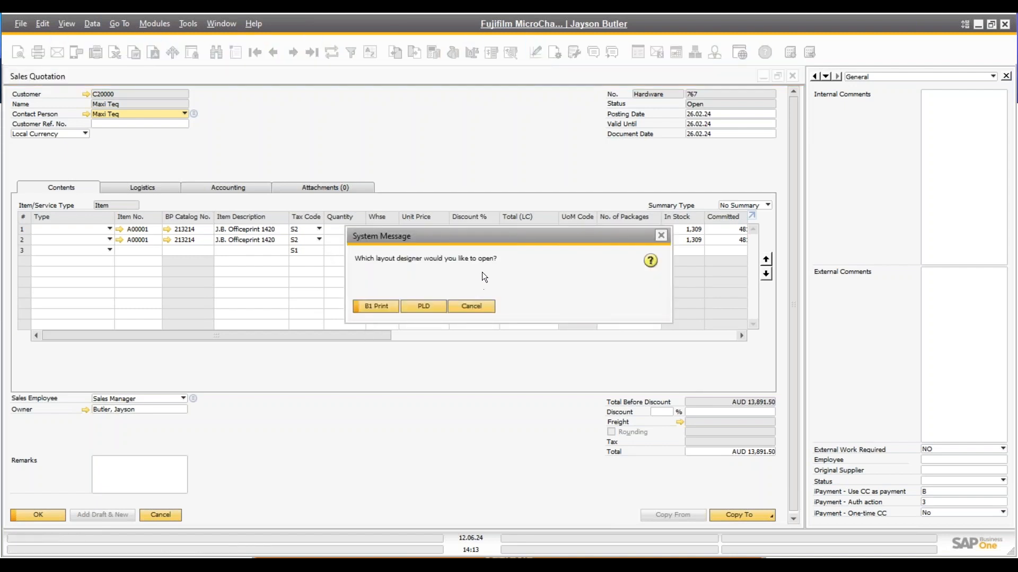
click(369, 309)
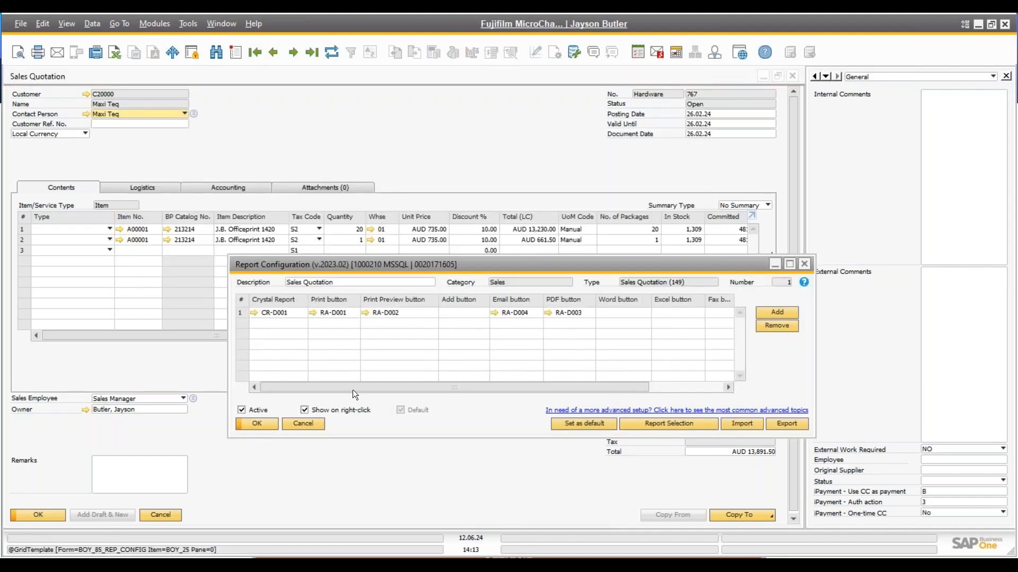
click(313, 424)
click(58, 53)
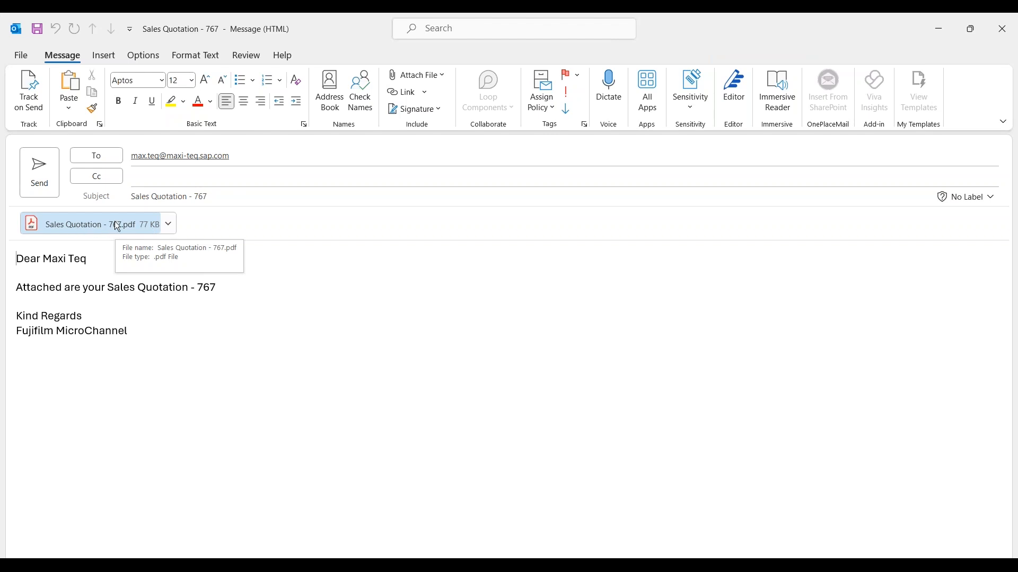
Highlight the greeting, attachment sentence and signature in the Sales Quotation - 767 draft, then close it
drag(95, 264, 227, 288)
click(94, 260)
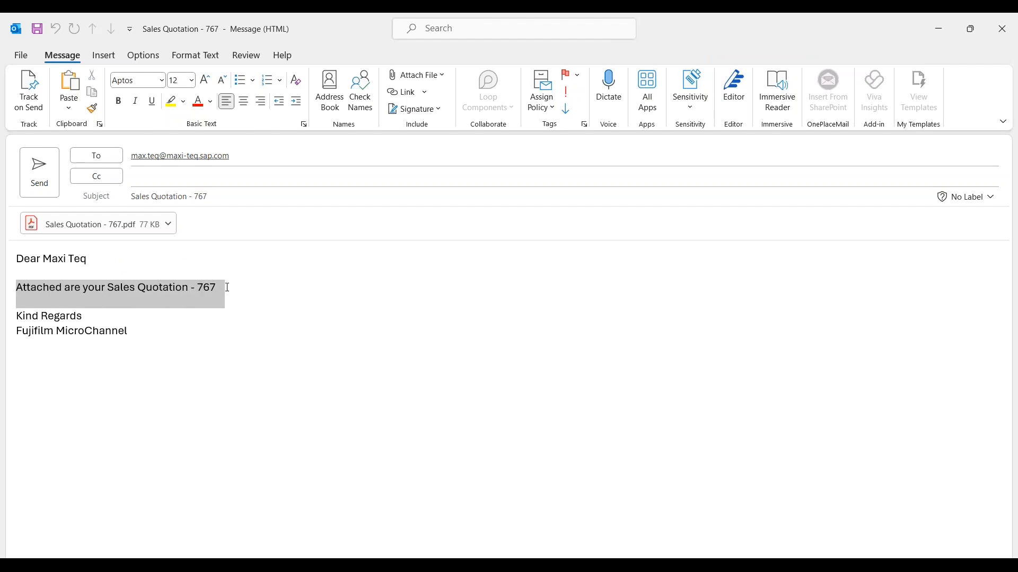
click(211, 289)
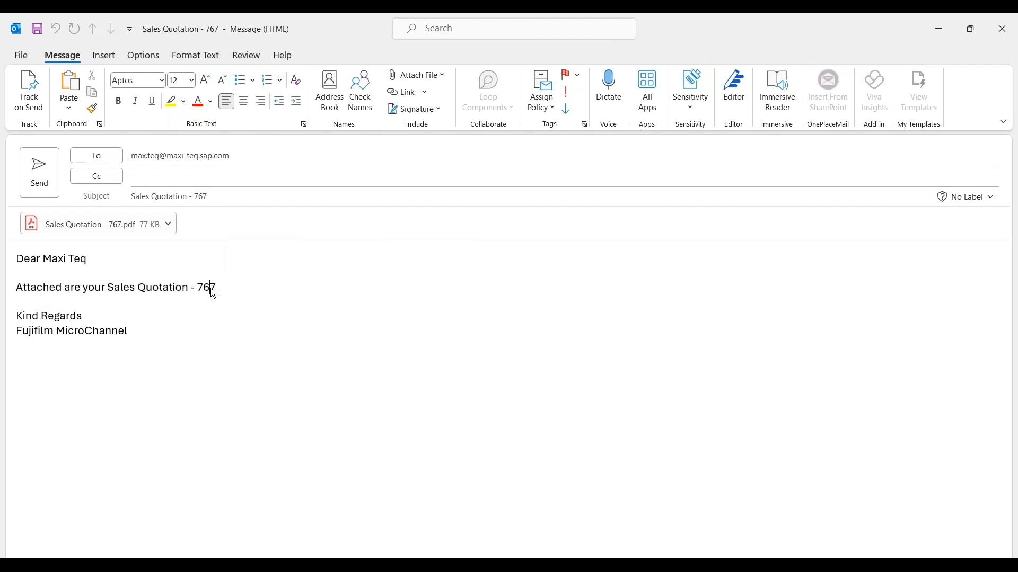
drag(128, 339, 16, 339)
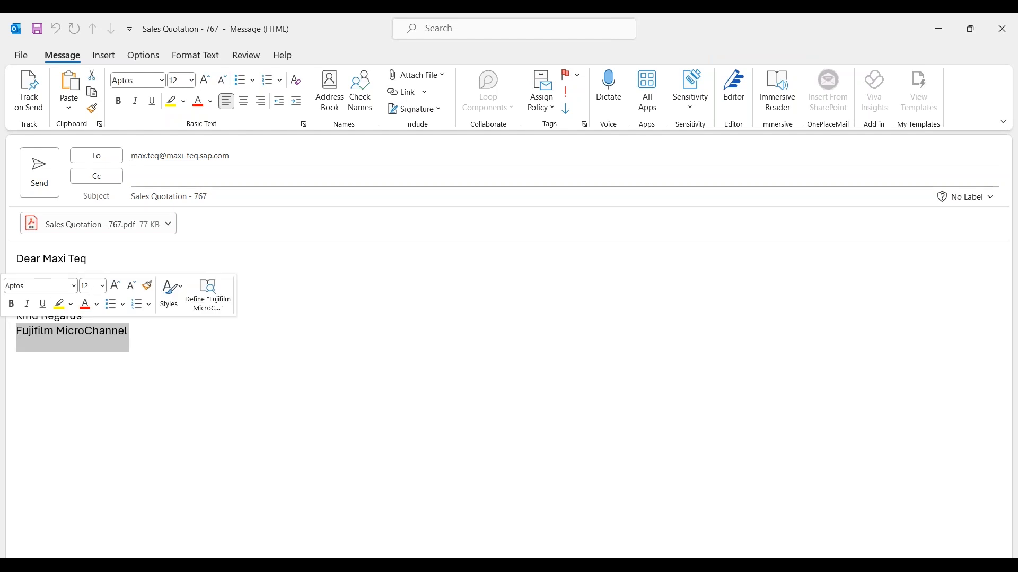
click(1010, 27)
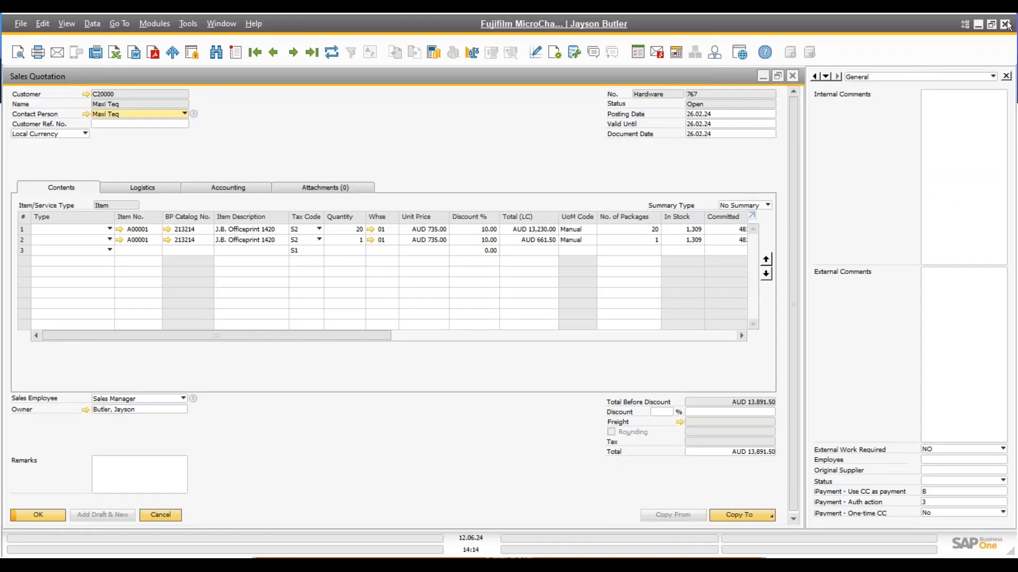
Close sales quotation 767 and its report configuration, then collapse the Administration module
click(792, 77)
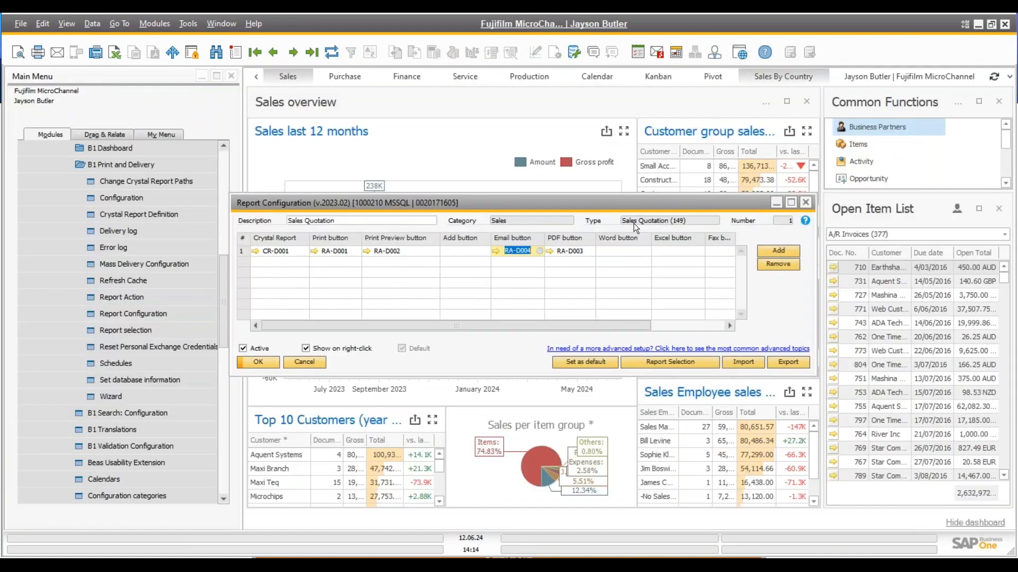
key(Escape)
click(225, 174)
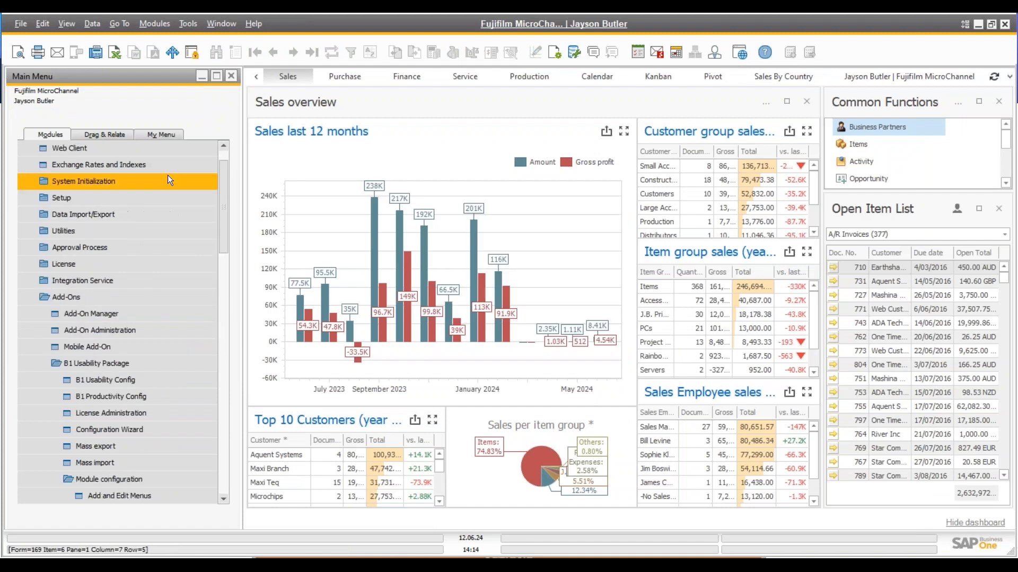
scroll(119, 265, up, 1)
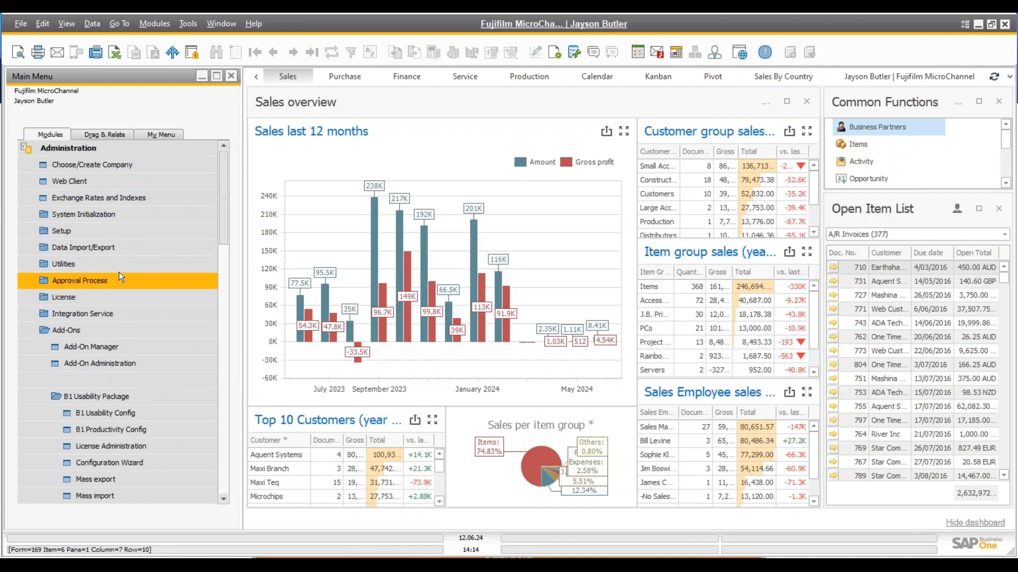
click(91, 152)
Open a new Sales Order from Sales - A/R and display its B1 Print report configuration
click(67, 212)
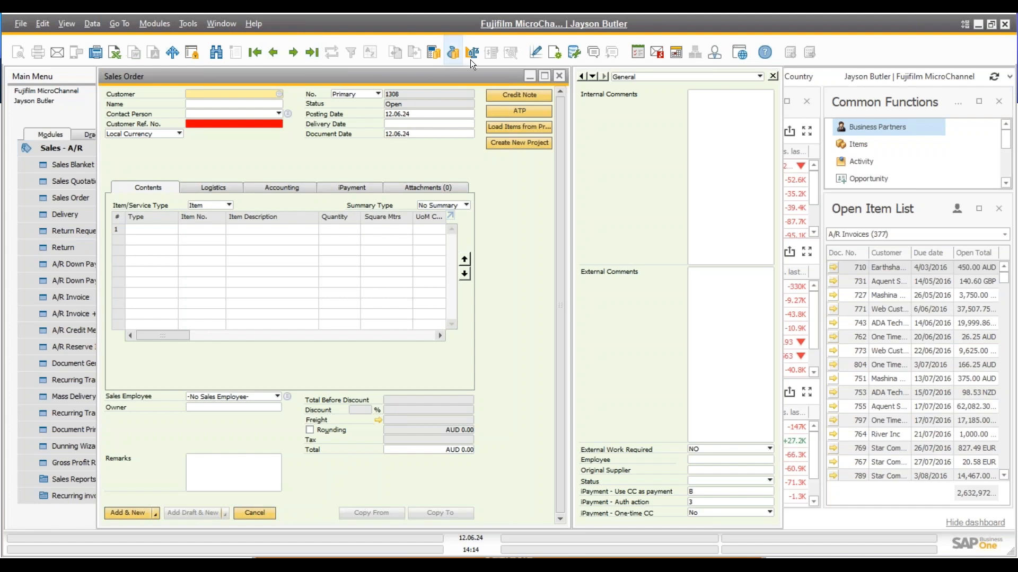
click(539, 58)
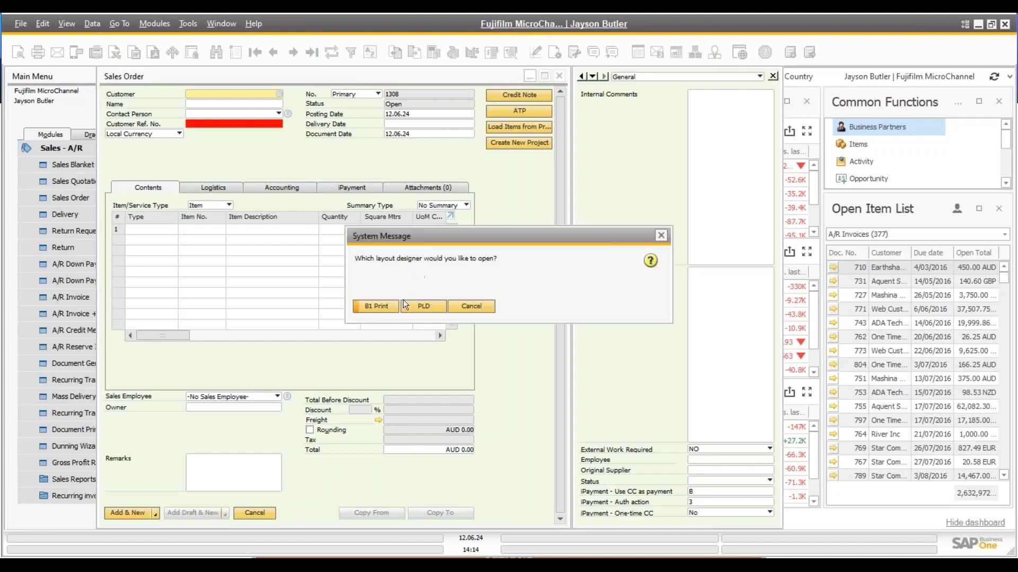
click(376, 307)
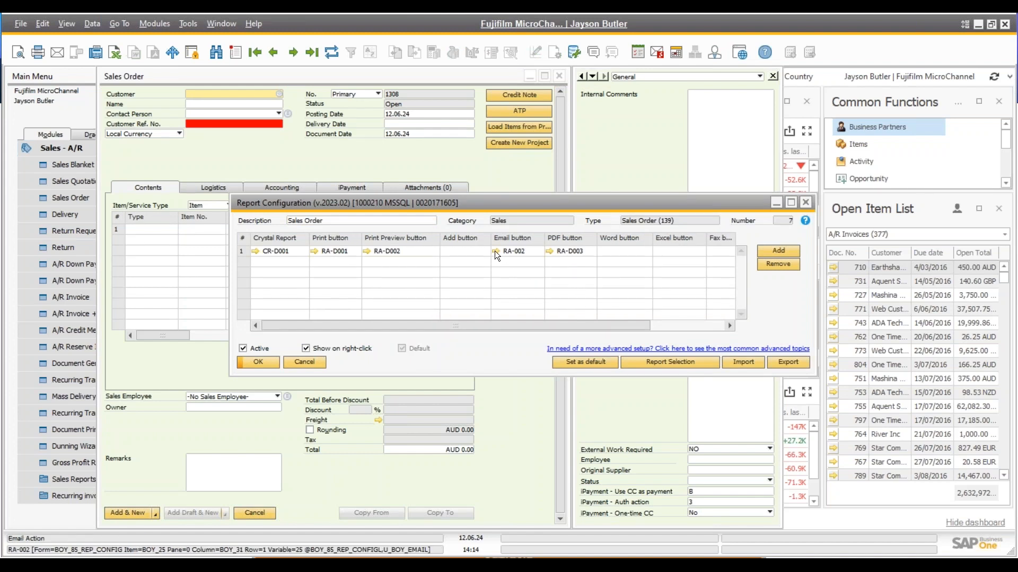
Open conditional action RA-002, review its New and Old result rows, and open RA-D004 from Old
click(495, 250)
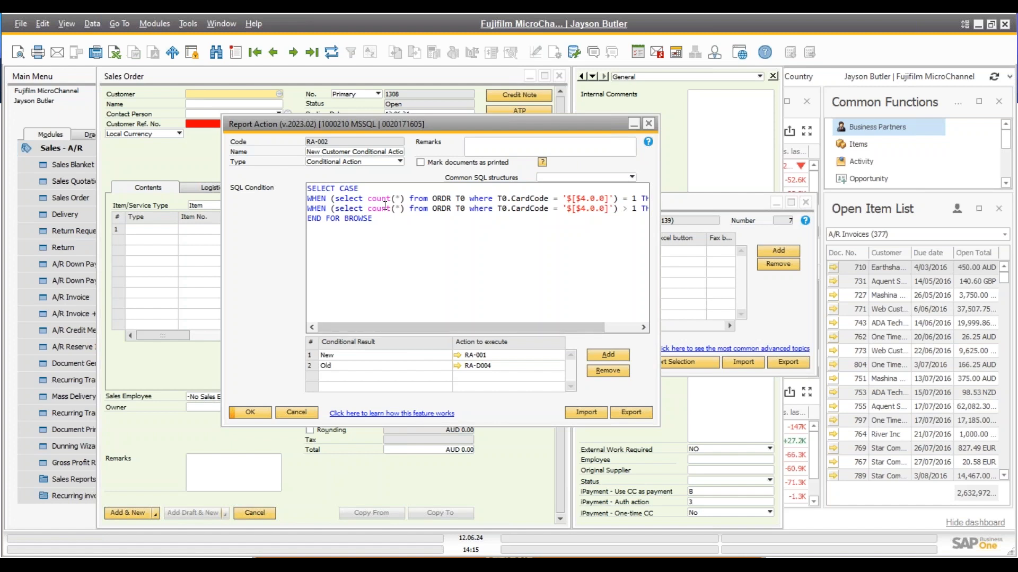
mouse_move(408, 328)
mouse_down()
mouse_move(467, 332)
mouse_move(392, 331)
mouse_up()
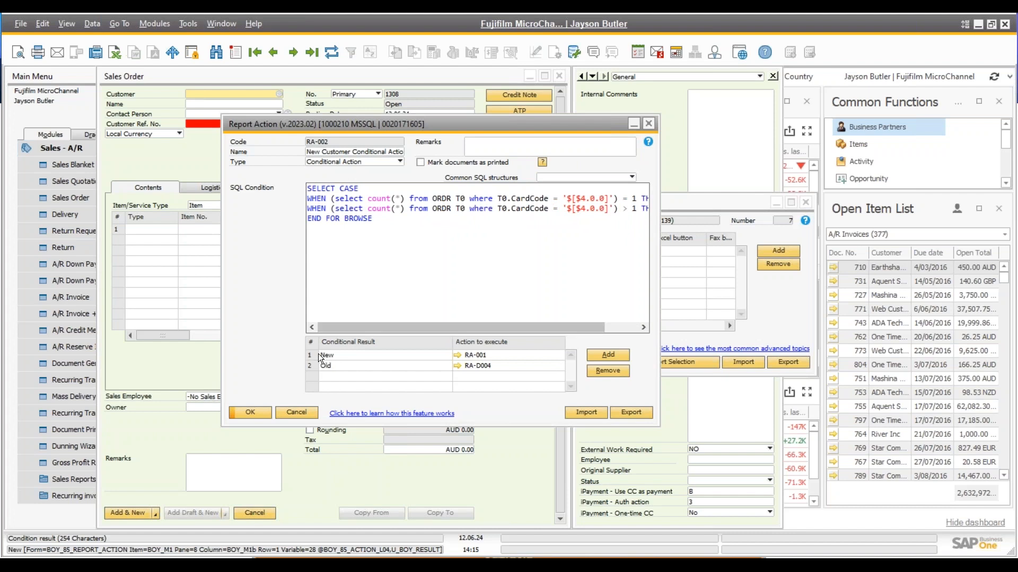
click(329, 355)
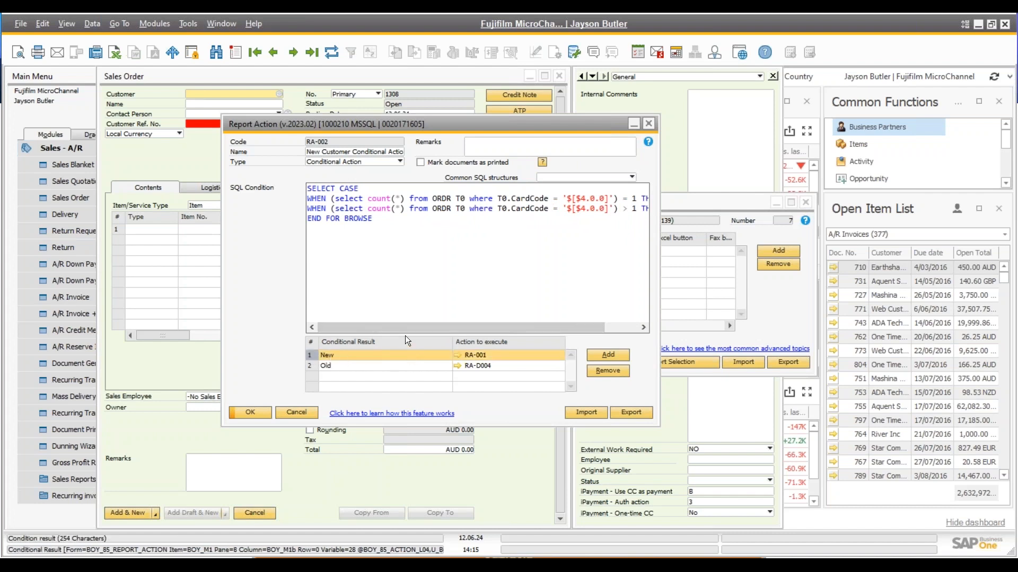
click(309, 366)
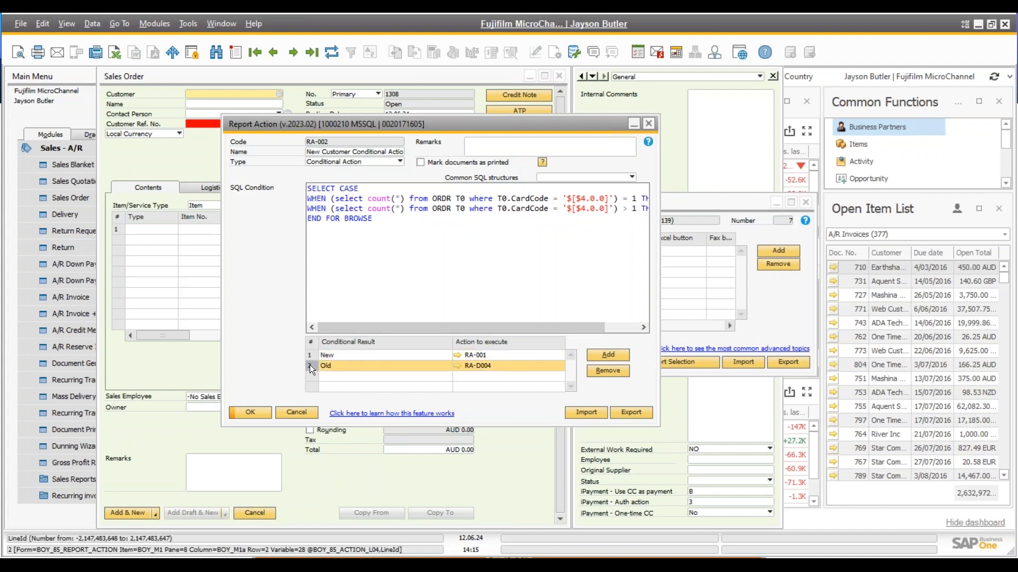
click(458, 368)
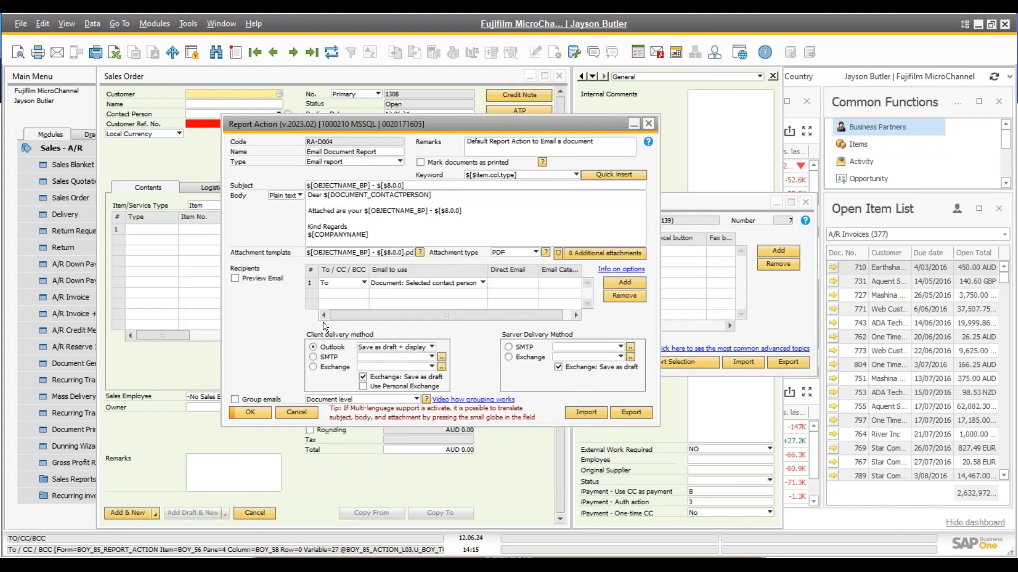
Close RA-D004 and open New Customer Multi-Actions RA-001 from the New result row, browsing its sub-actions
click(301, 410)
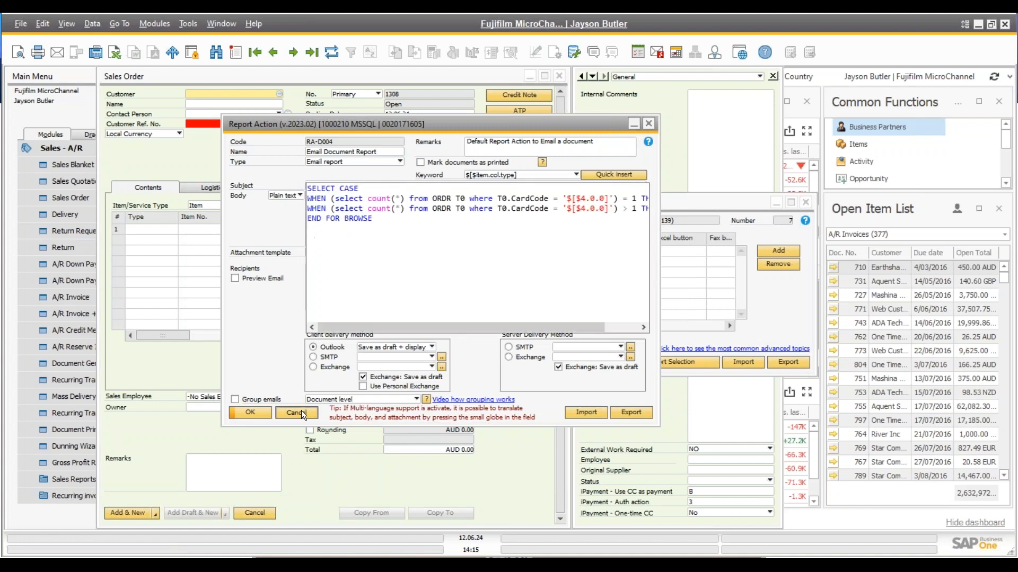
click(310, 354)
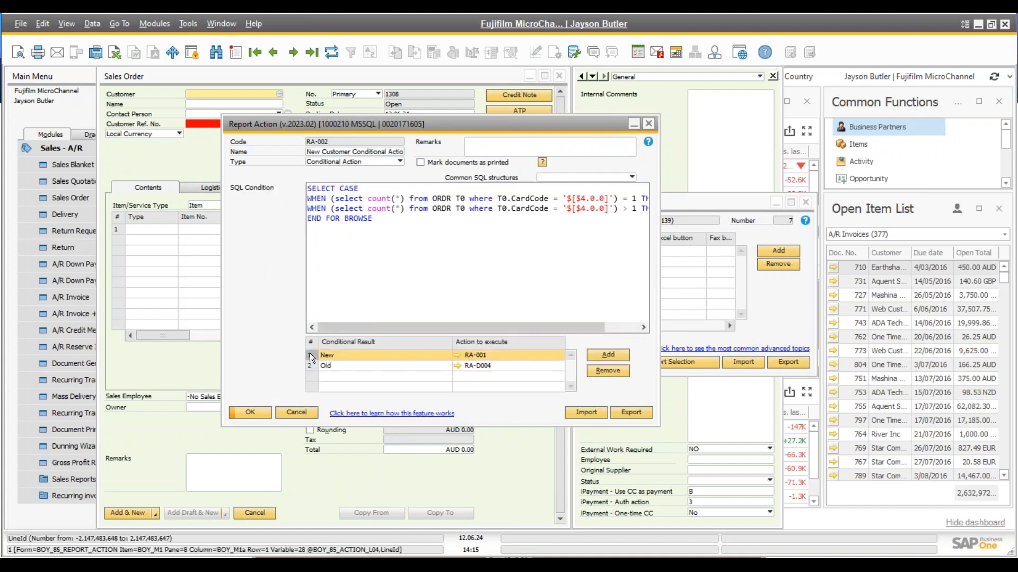
click(457, 355)
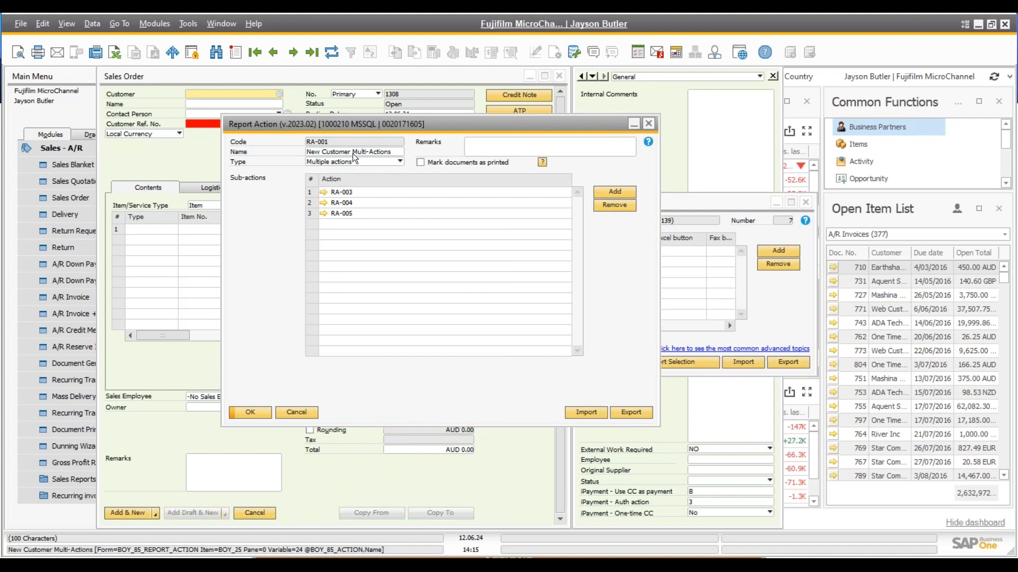
click(350, 190)
click(349, 203)
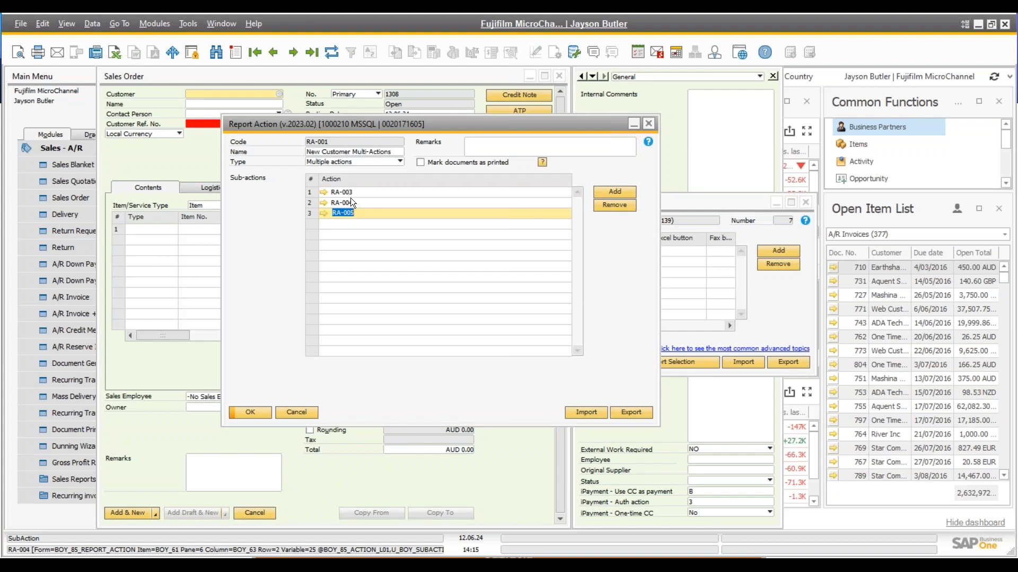
click(334, 193)
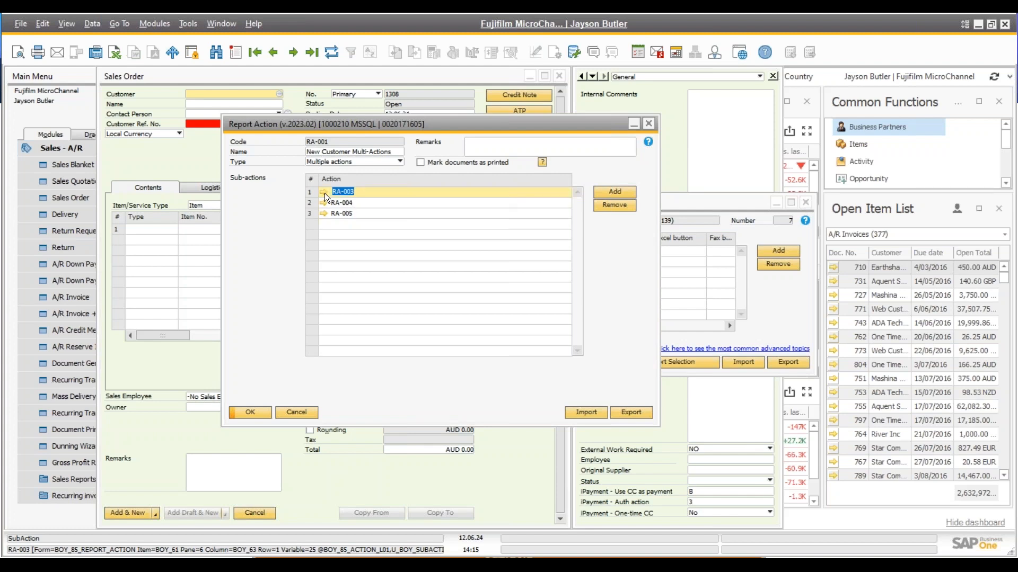
Review the RA-003 welcome email sub-action, highlighting its welcome line, then close it
click(323, 192)
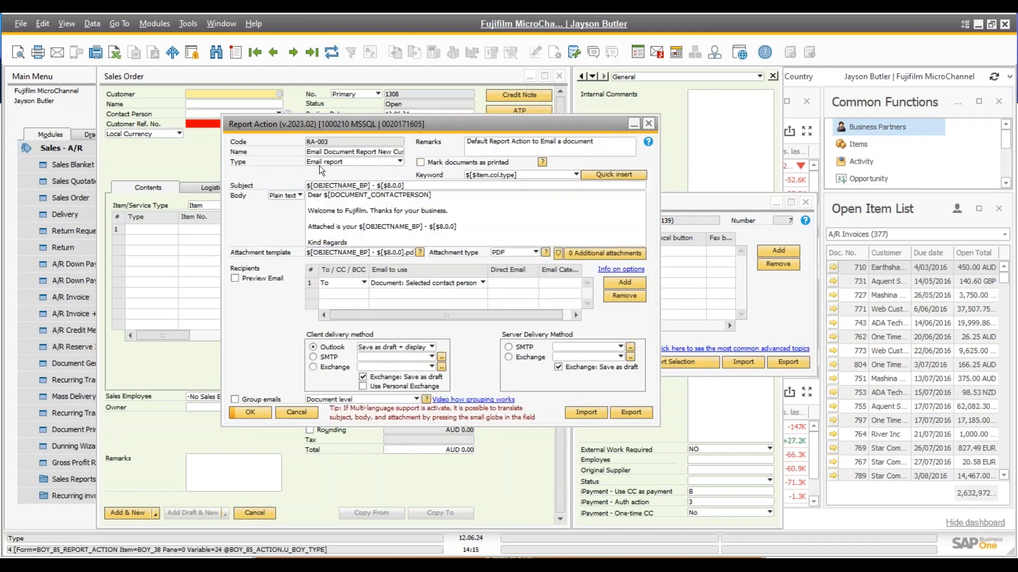
click(338, 212)
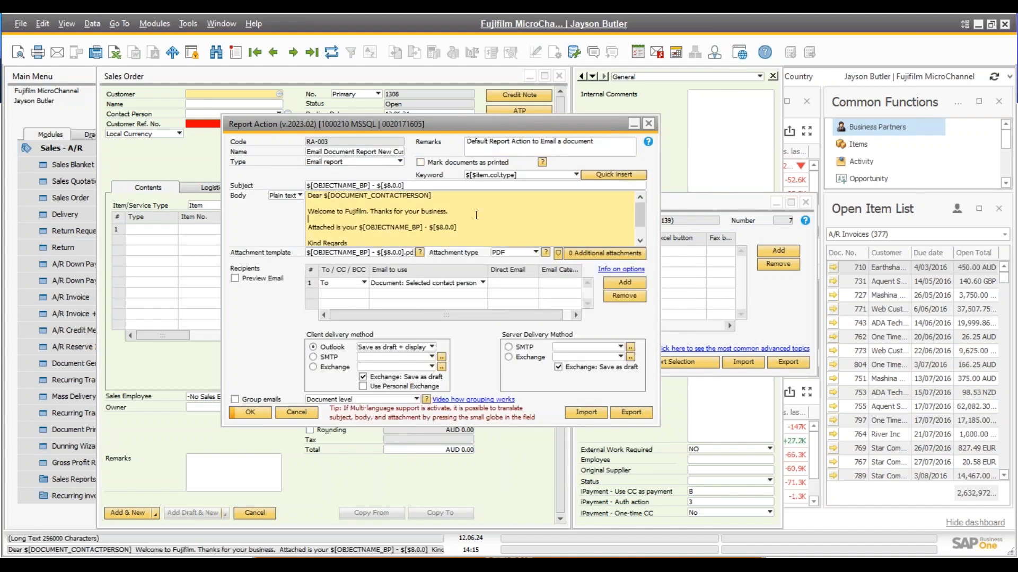
drag(476, 213, 309, 212)
click(416, 210)
drag(454, 212, 308, 213)
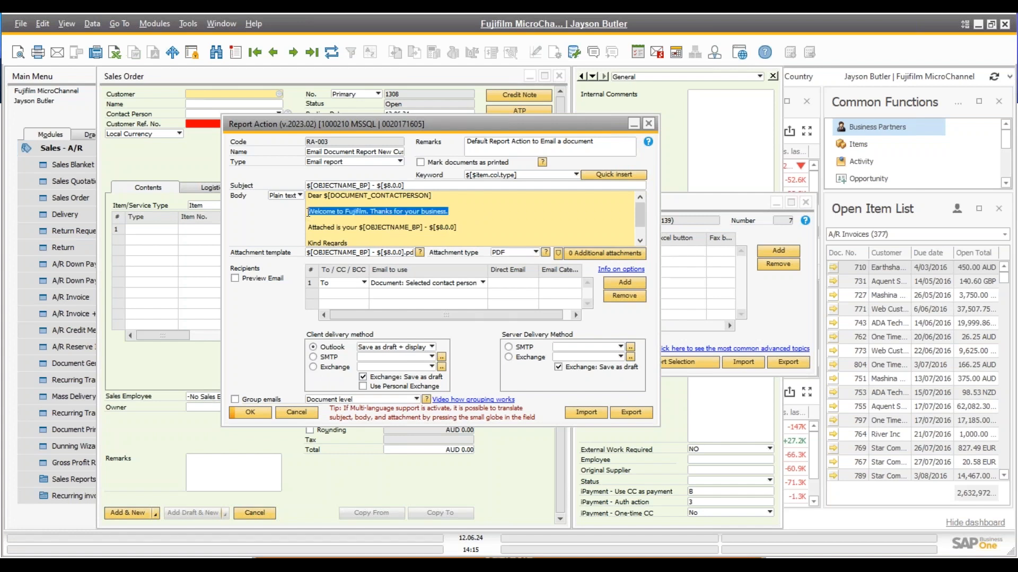
click(459, 215)
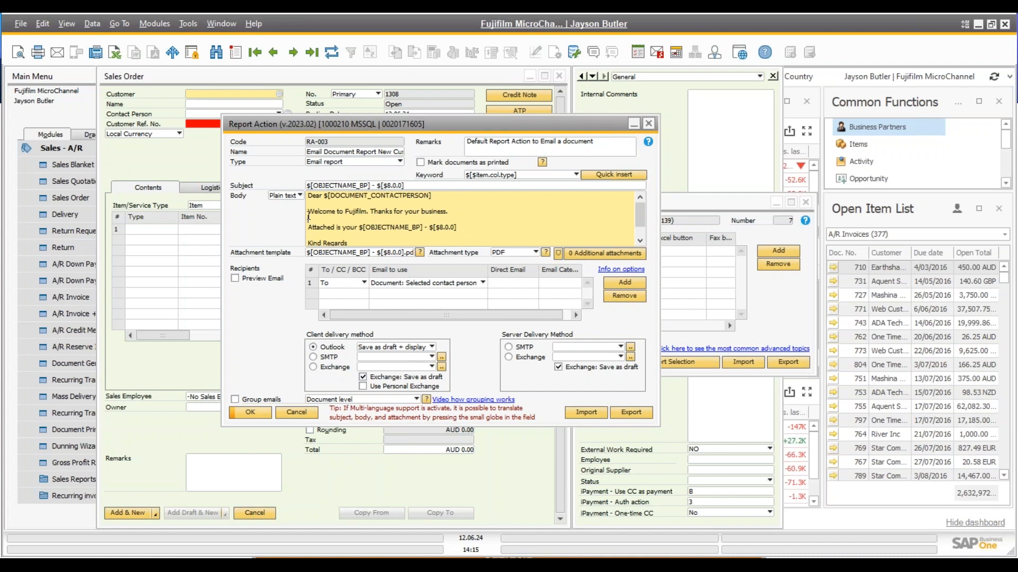
click(307, 415)
Review the RA-004 internal message sub-action and its message text, then close it
click(342, 202)
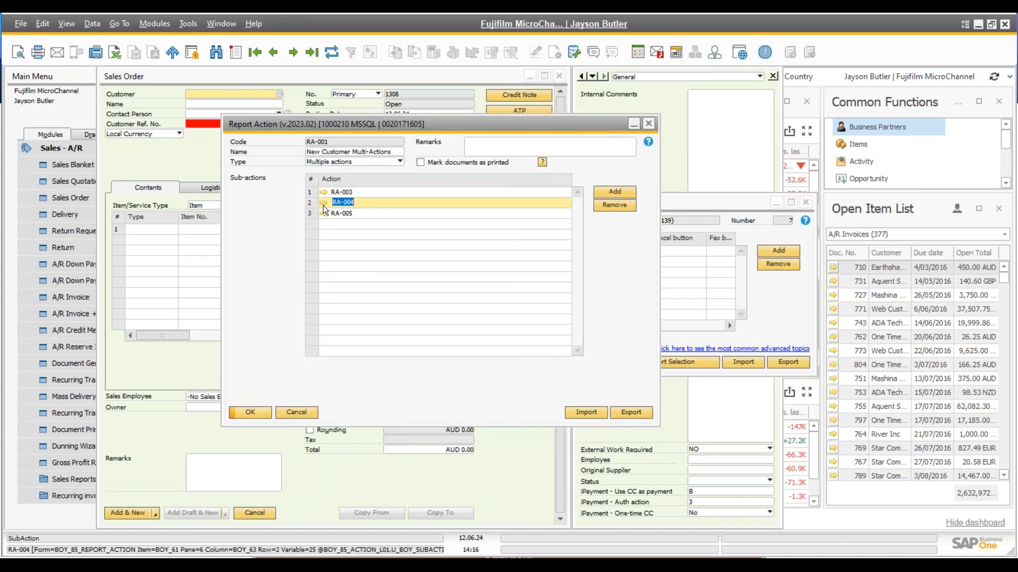
click(323, 205)
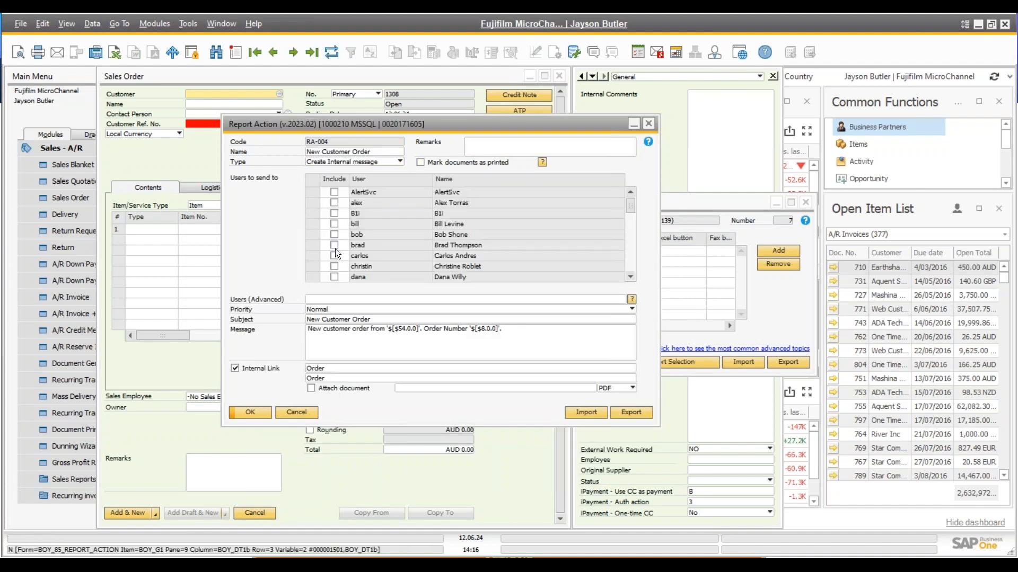
drag(630, 203, 628, 229)
click(450, 333)
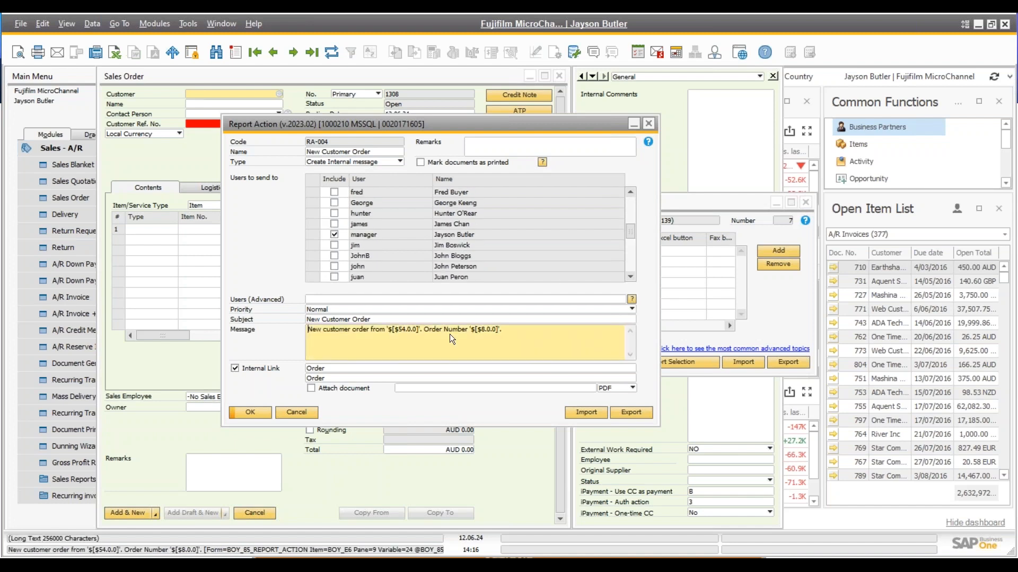
click(307, 411)
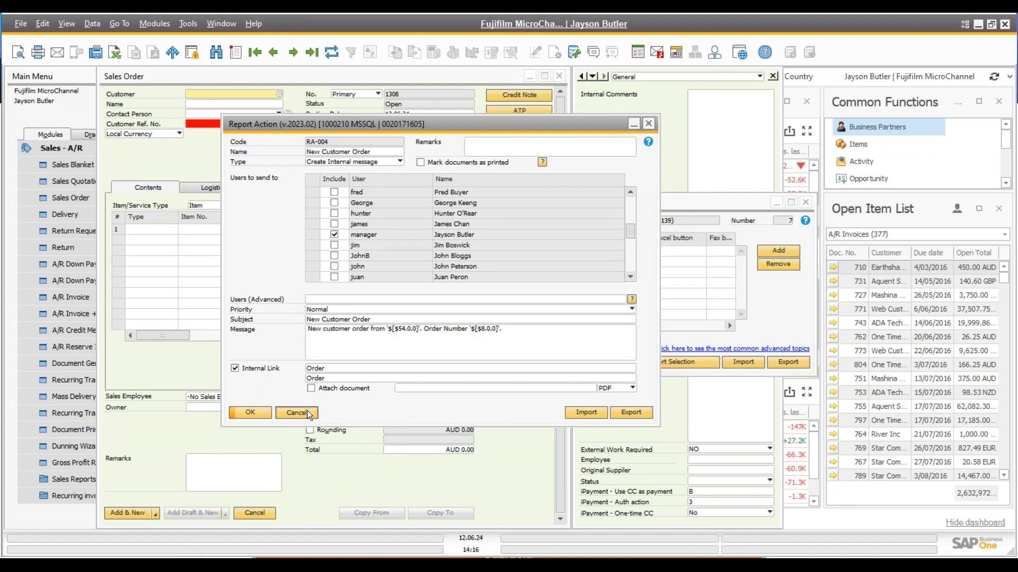
Review the RA-005 activity sub-action's content and assignee list, then close it and RA-001
click(324, 215)
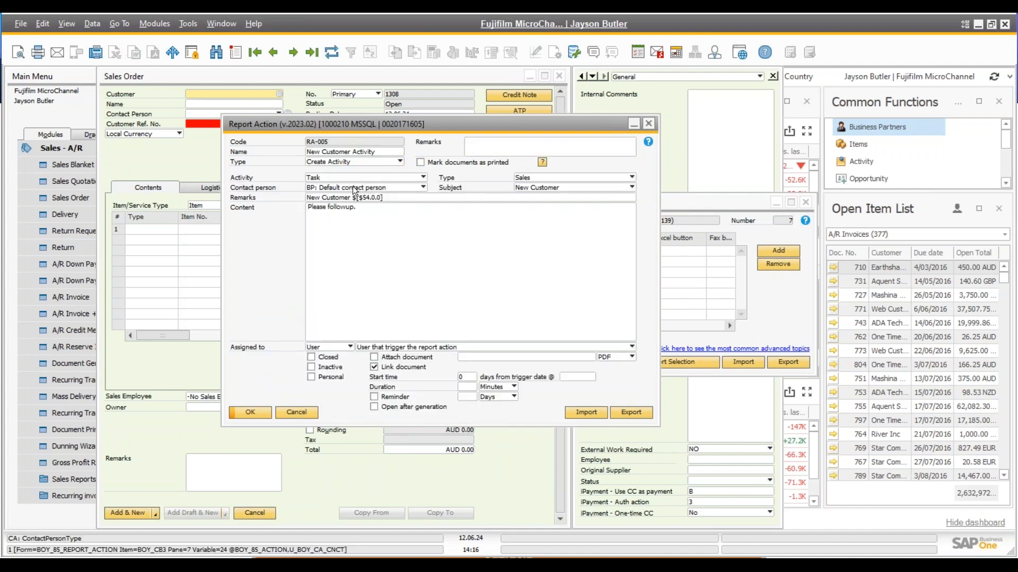
click(373, 215)
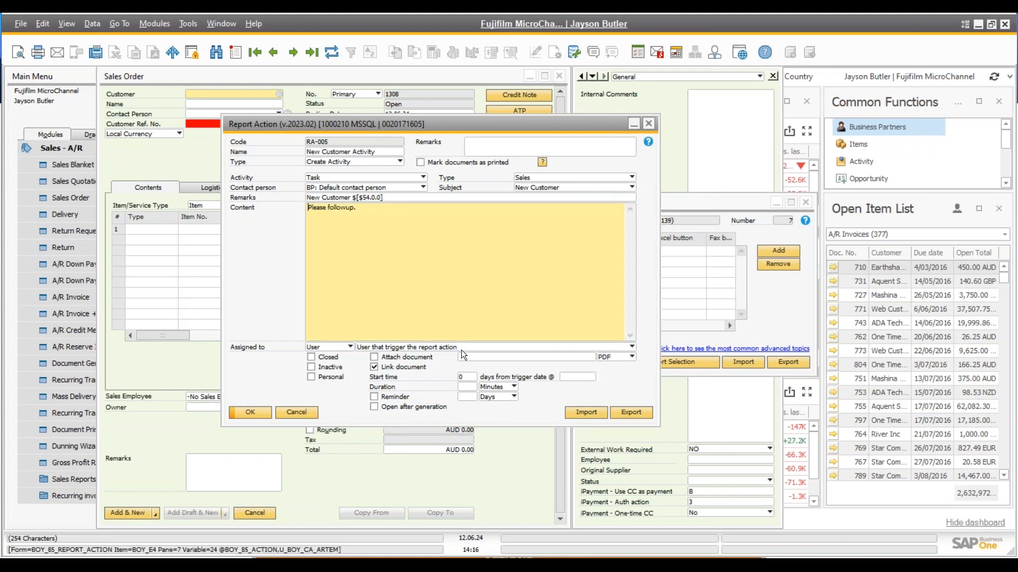
click(441, 346)
click(441, 346)
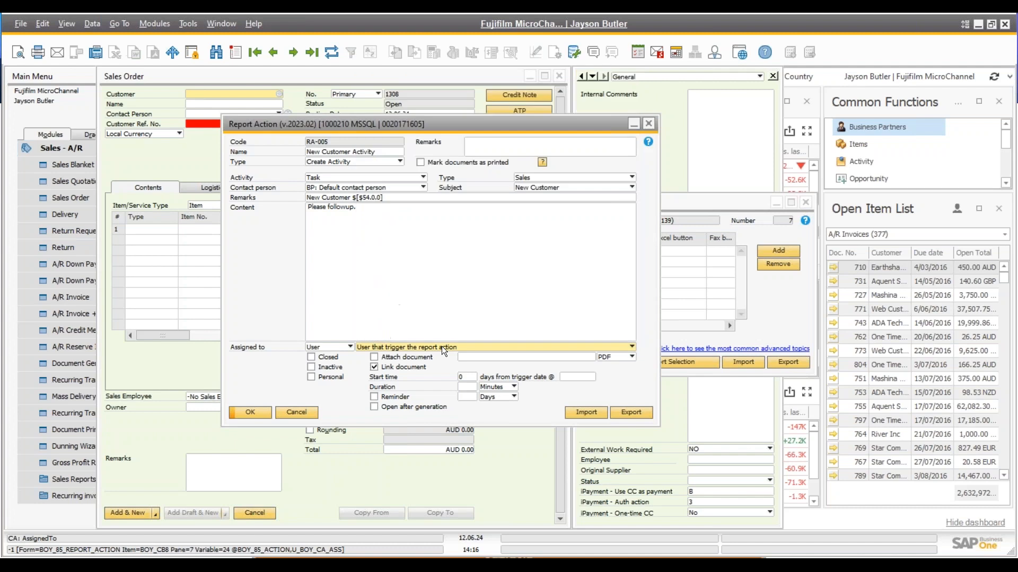
click(303, 412)
click(304, 412)
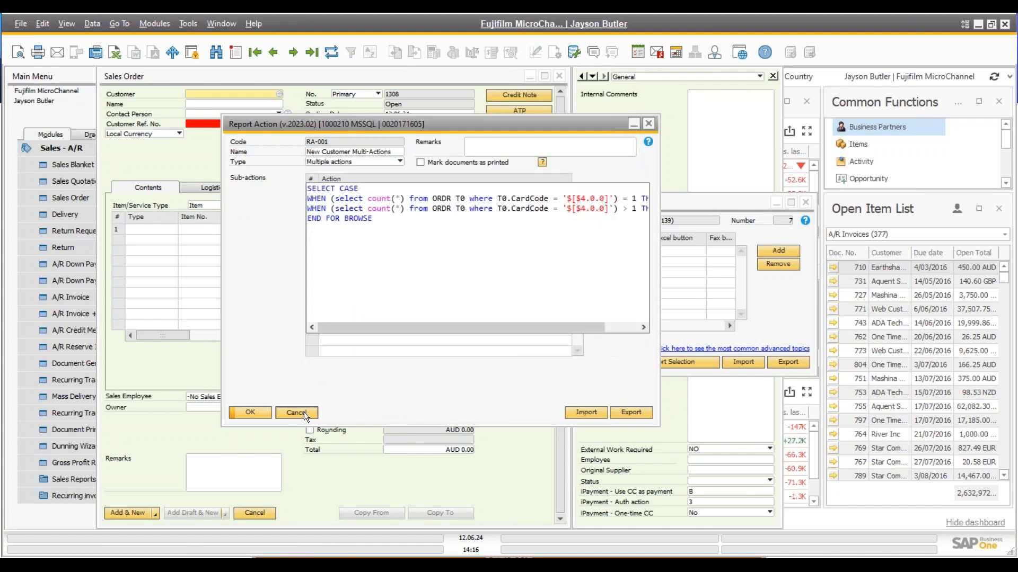
Close the conditional action and report configuration, then go back to sales order 1307
click(303, 413)
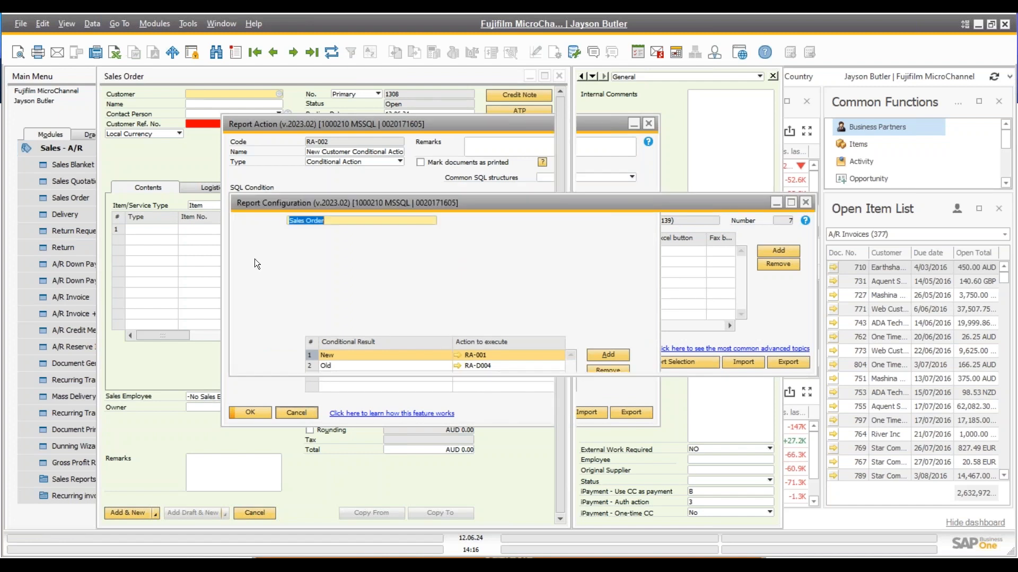
click(302, 359)
click(274, 52)
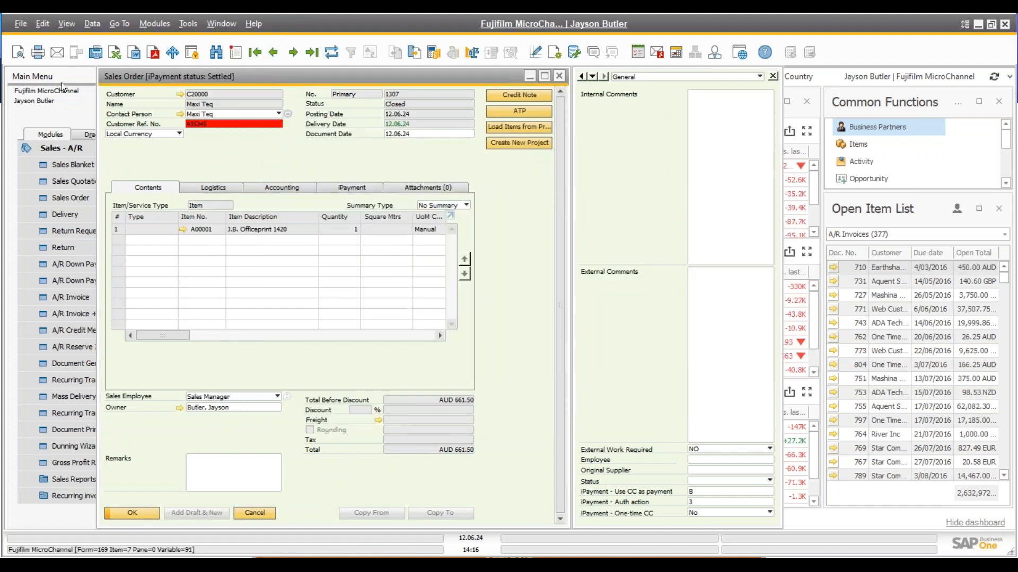
Generate the email for order 1307, discard the draft, and switch the Sales Order form to Find mode
click(59, 55)
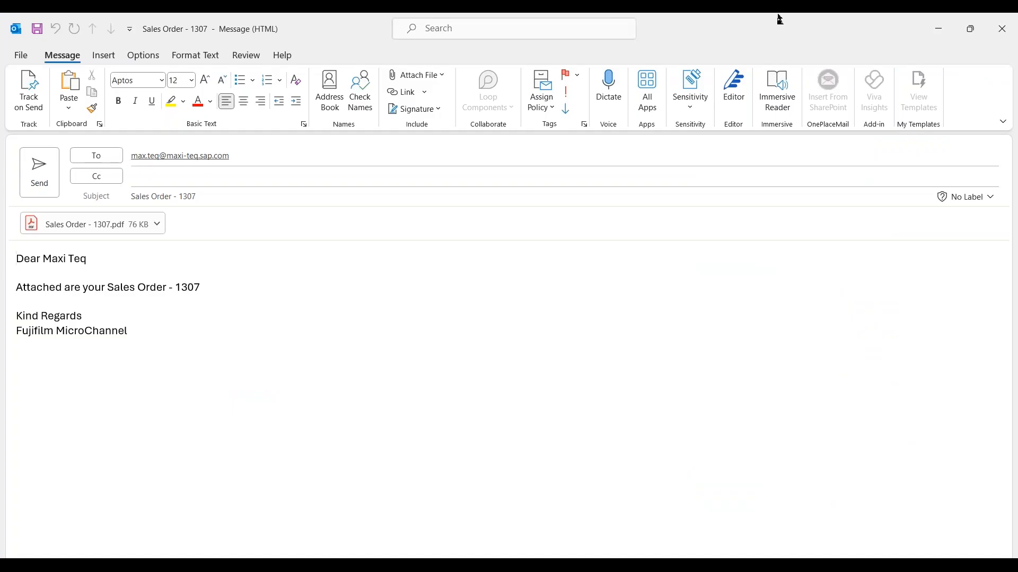
click(1001, 28)
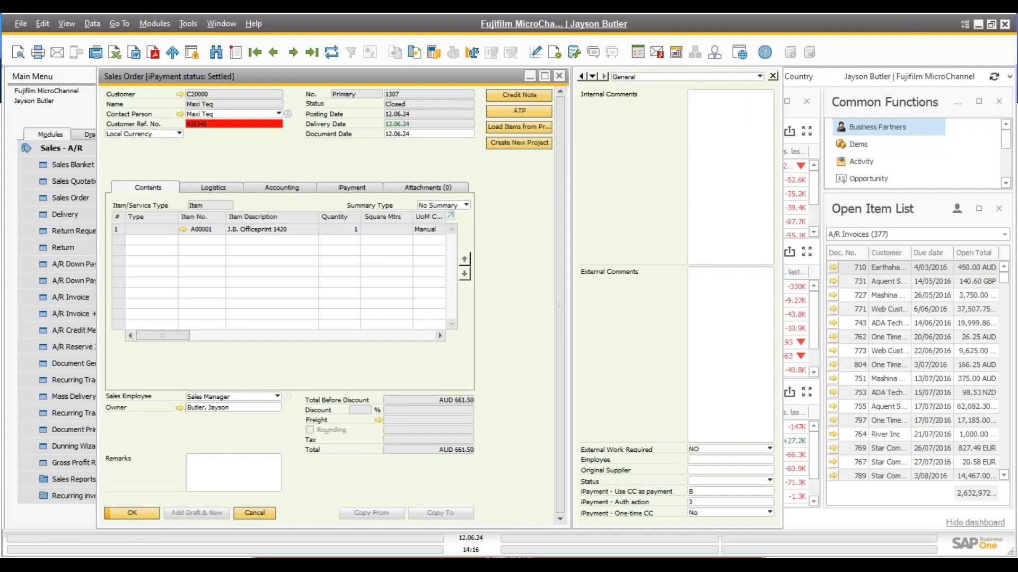
click(216, 51)
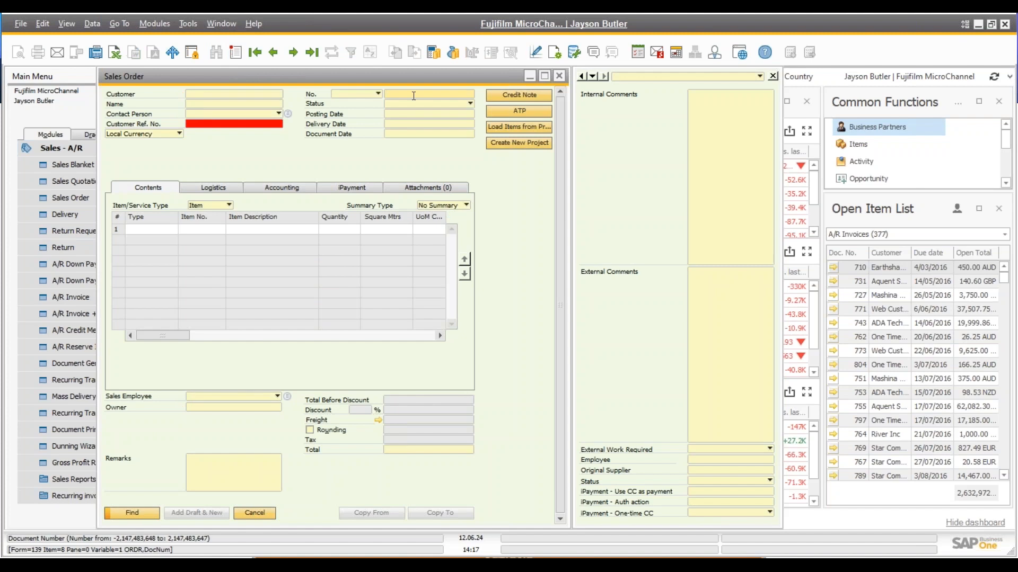
Look up sales order 363, generate and close its welcome email, then read the New Customer Order alert
text(363)
key(Return)
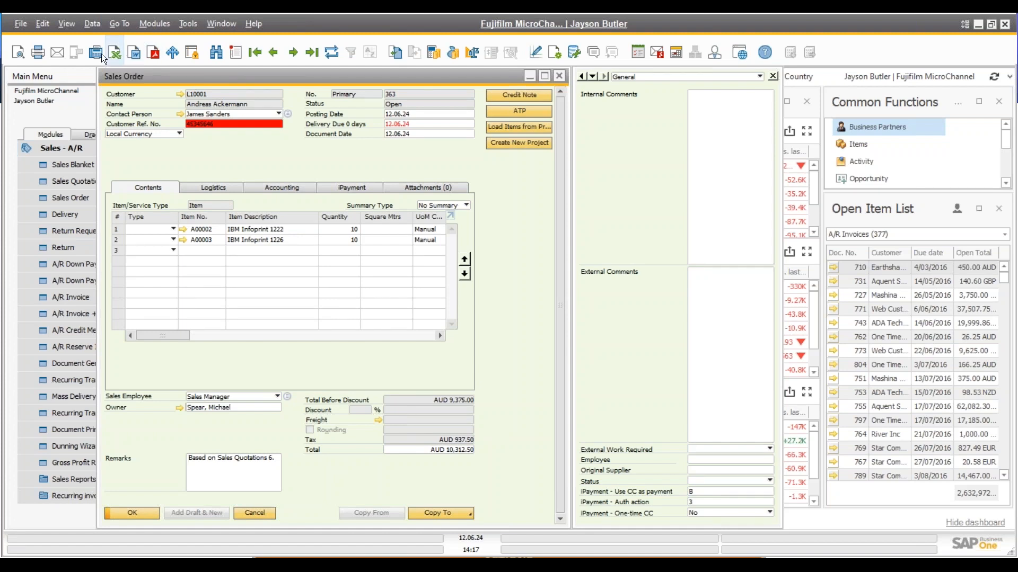
click(57, 57)
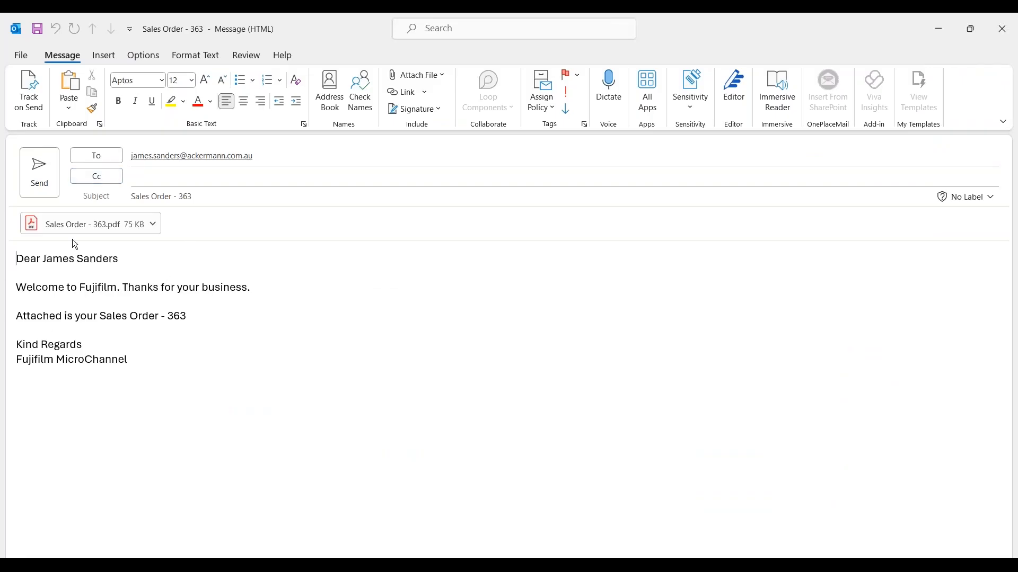
click(1009, 33)
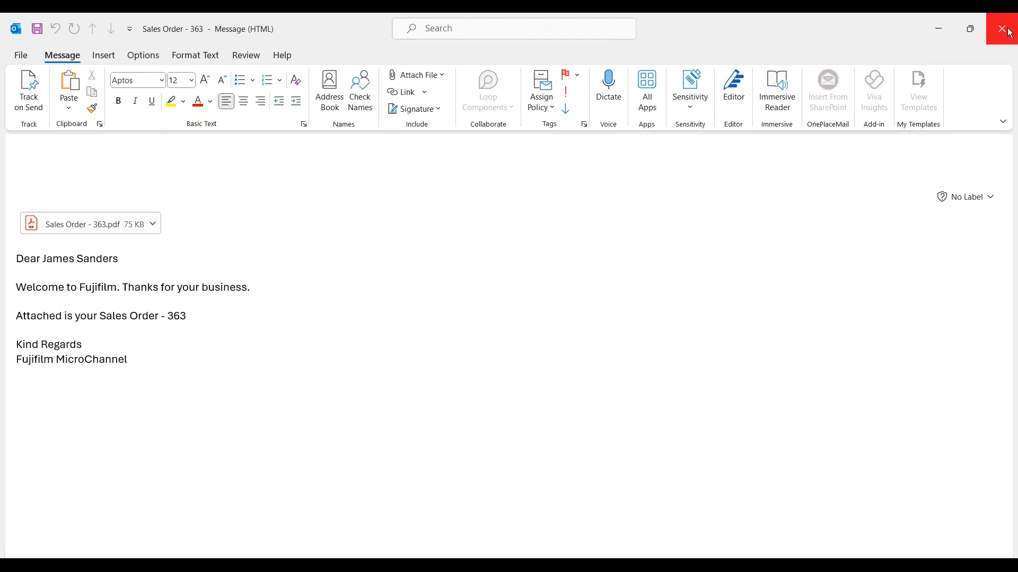
click(565, 126)
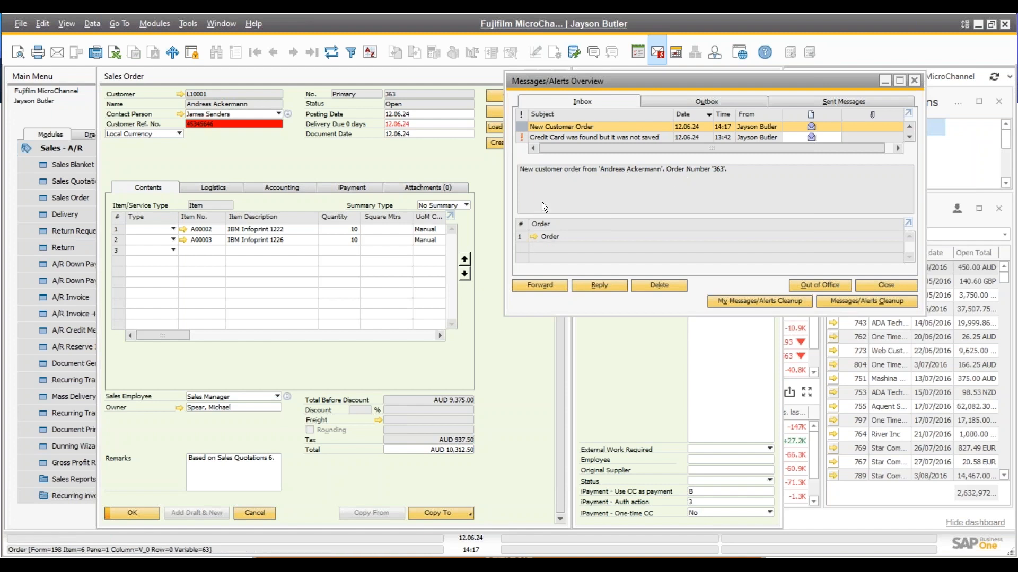
Open activity 62 from sales order 363's related activities, then close it and the activities overview
click(561, 77)
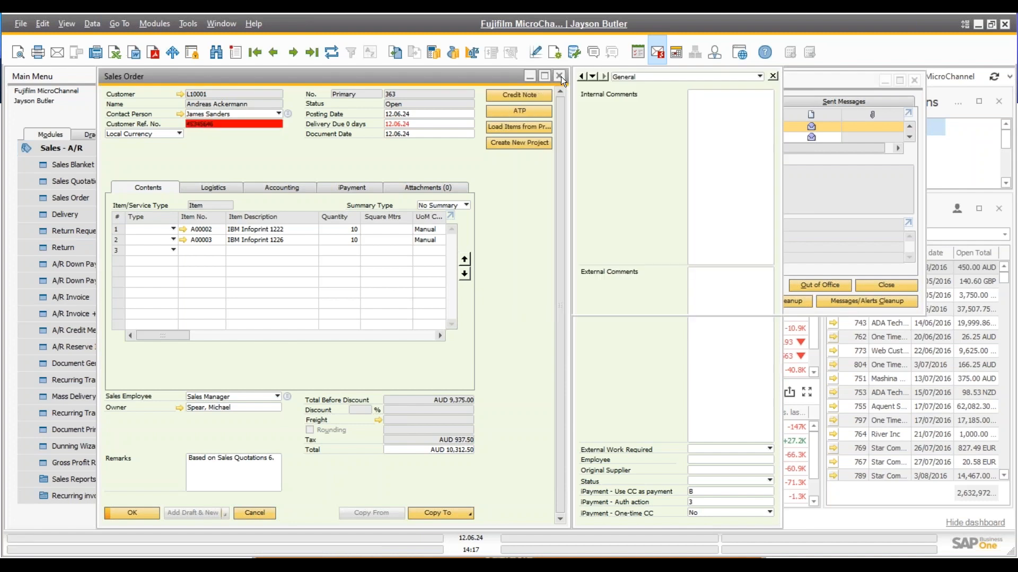
right_click(332, 160)
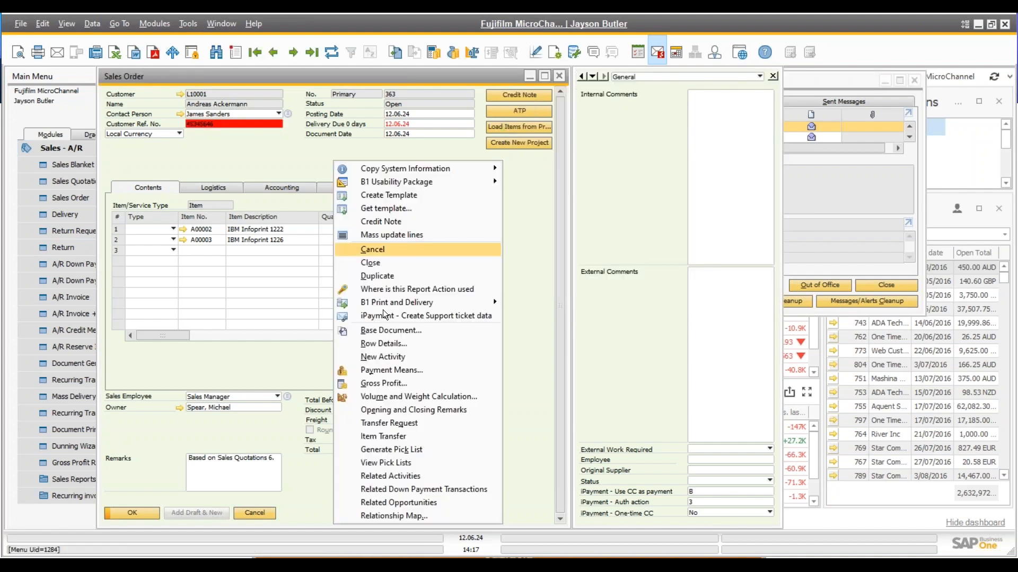
click(390, 476)
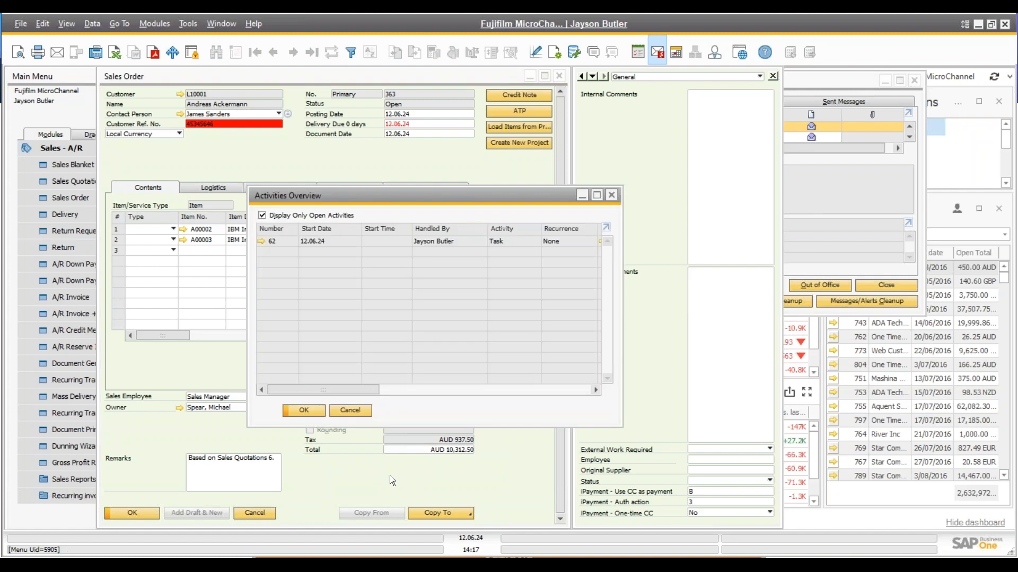
click(260, 241)
click(390, 208)
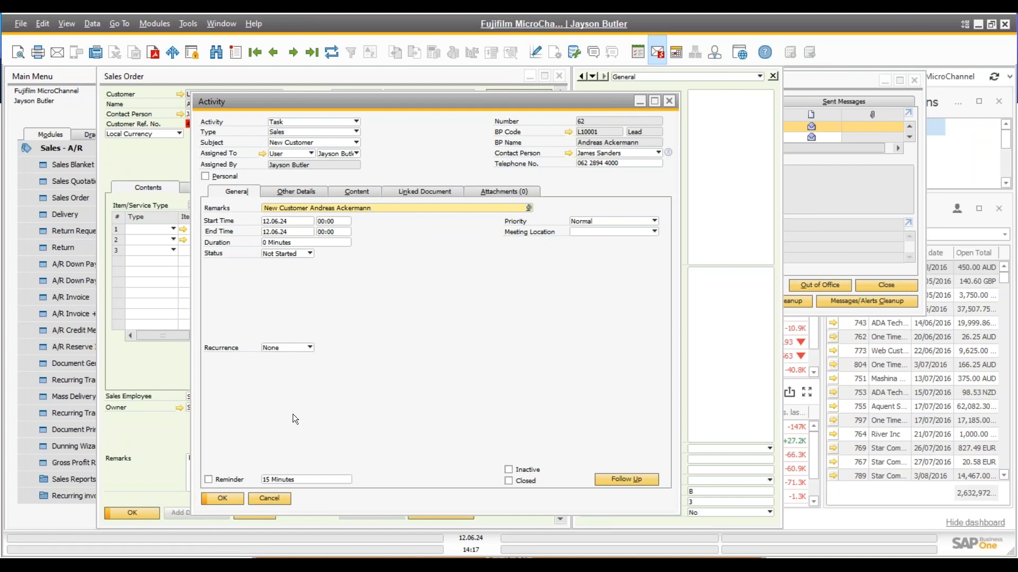
click(266, 500)
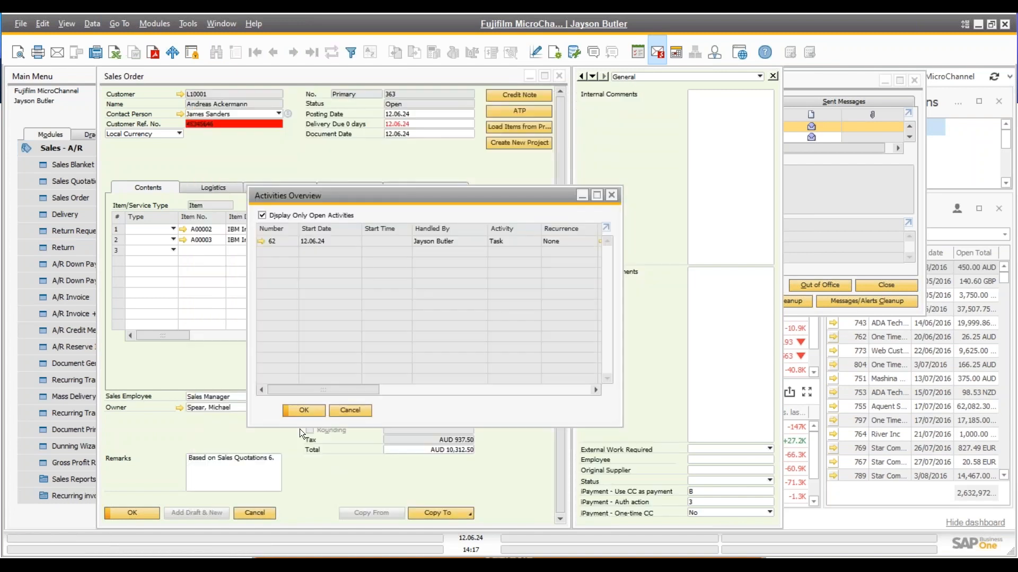
click(352, 411)
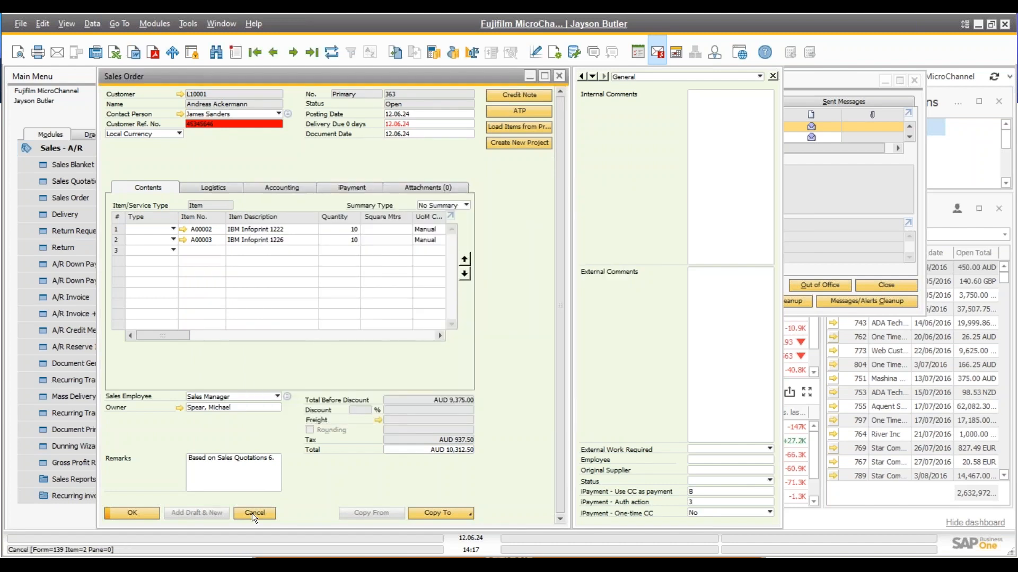
Close the sales order and alerts overview, then open Mass Delivery from Sales - A/R
click(253, 513)
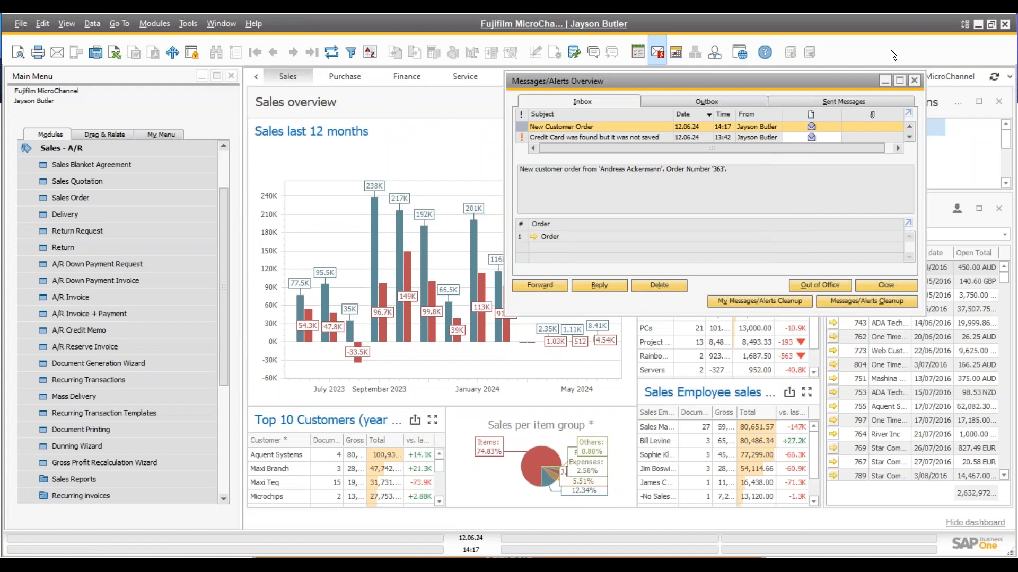
click(914, 81)
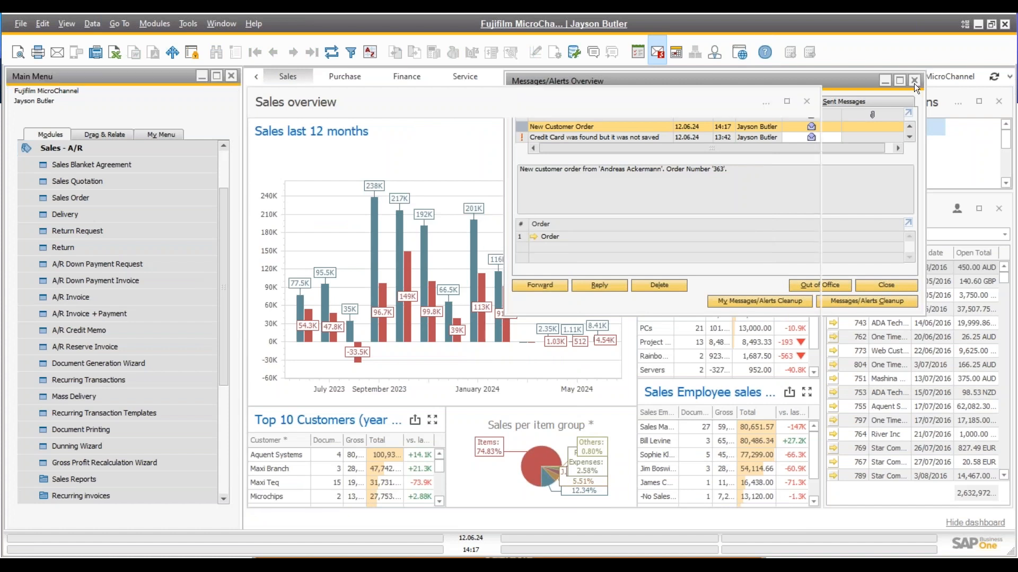
click(119, 150)
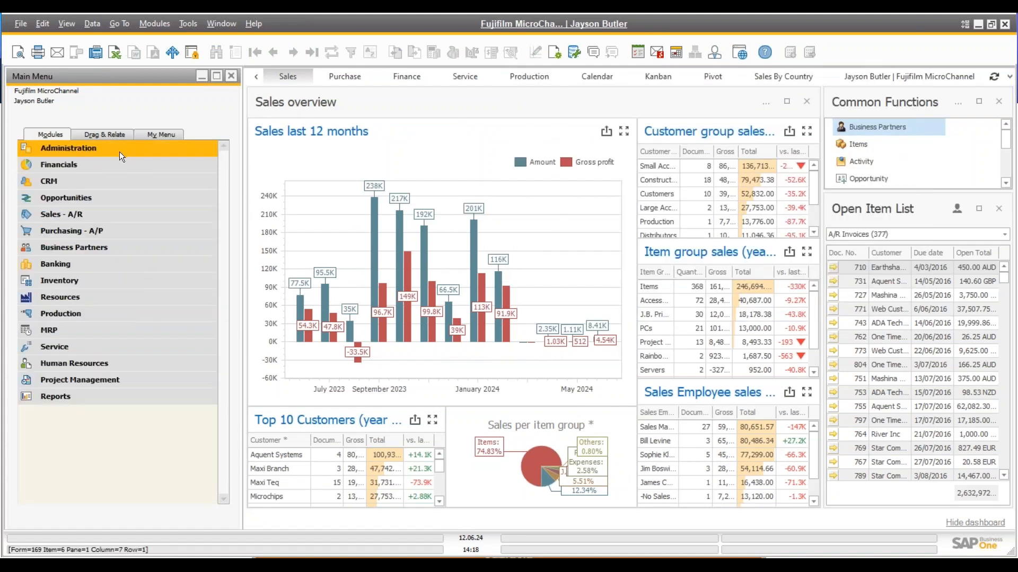
click(91, 212)
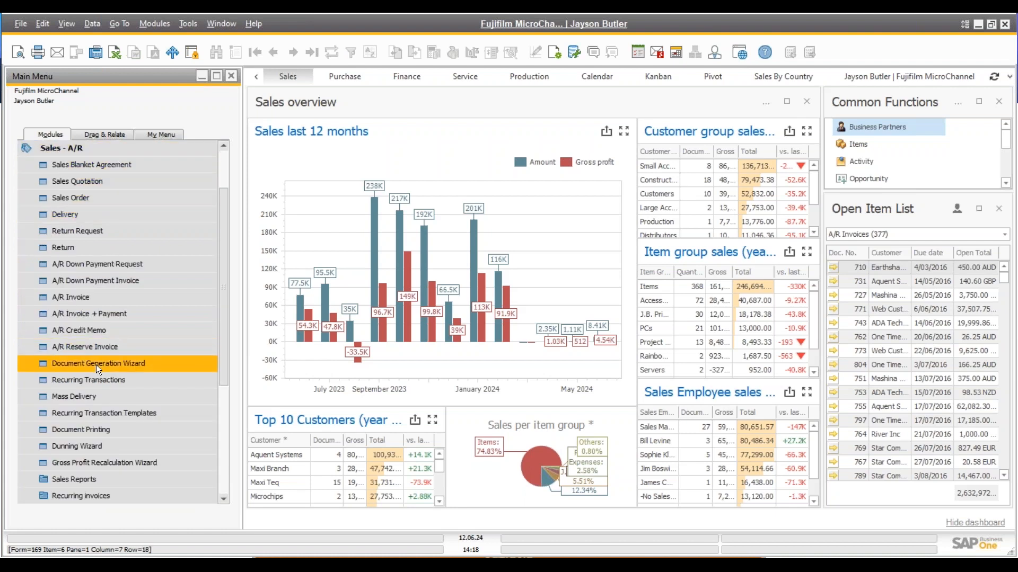
scroll(96, 365, down, 1)
scroll(97, 364, down, 2)
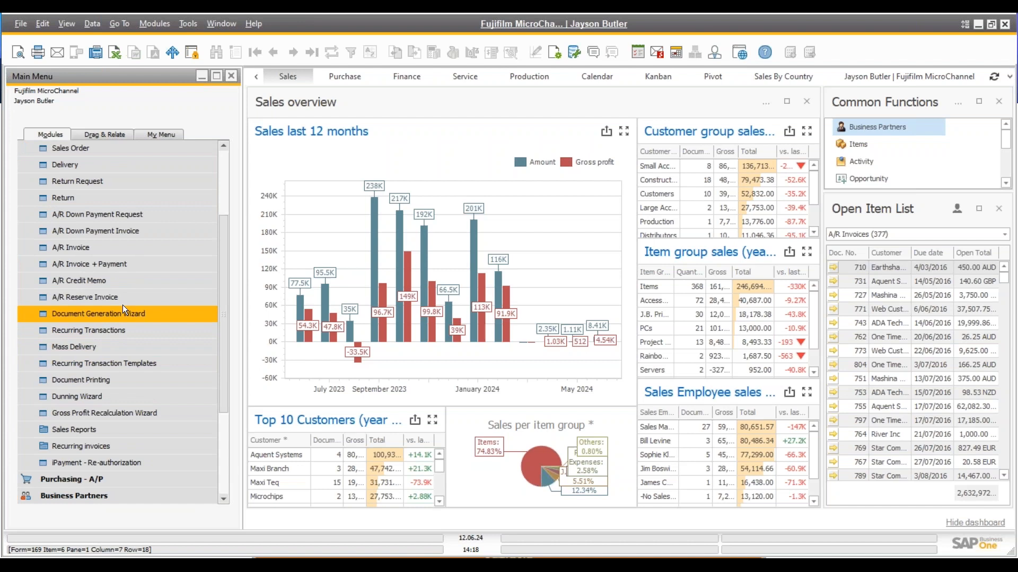
click(82, 345)
drag(119, 132, 361, 163)
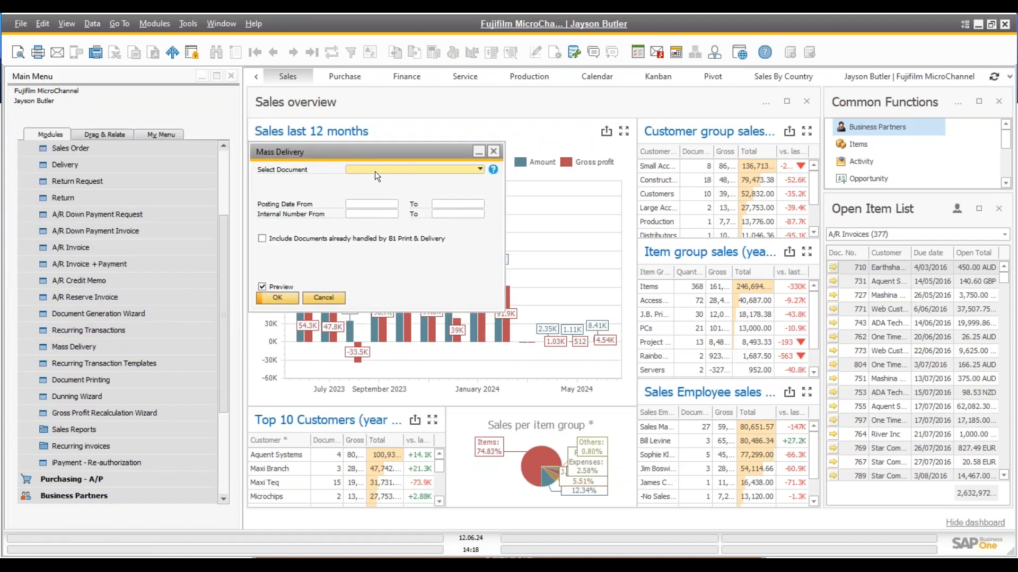
Select A/R Invoice documents with the Email action and preview the matching invoices
click(374, 167)
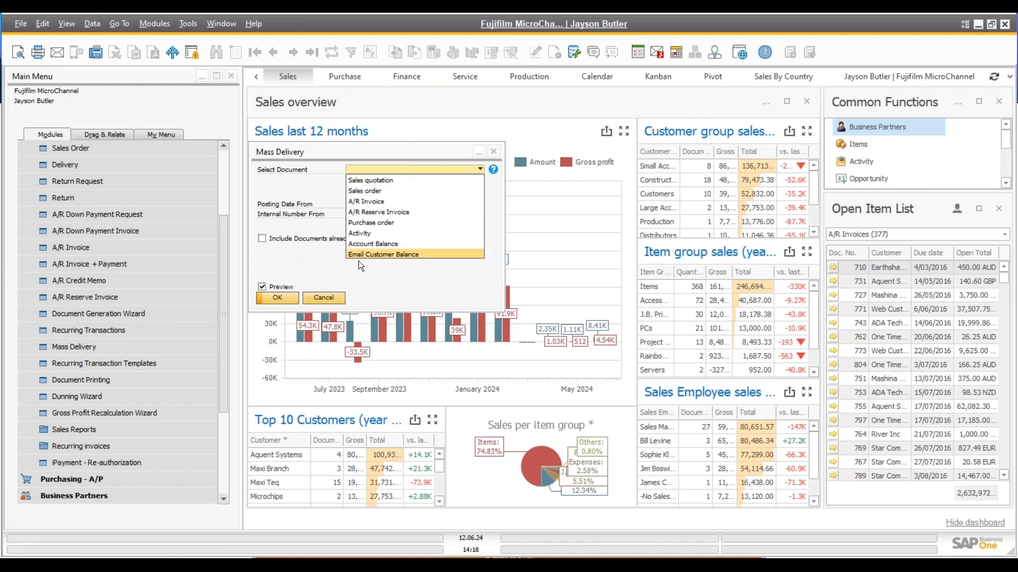
click(376, 200)
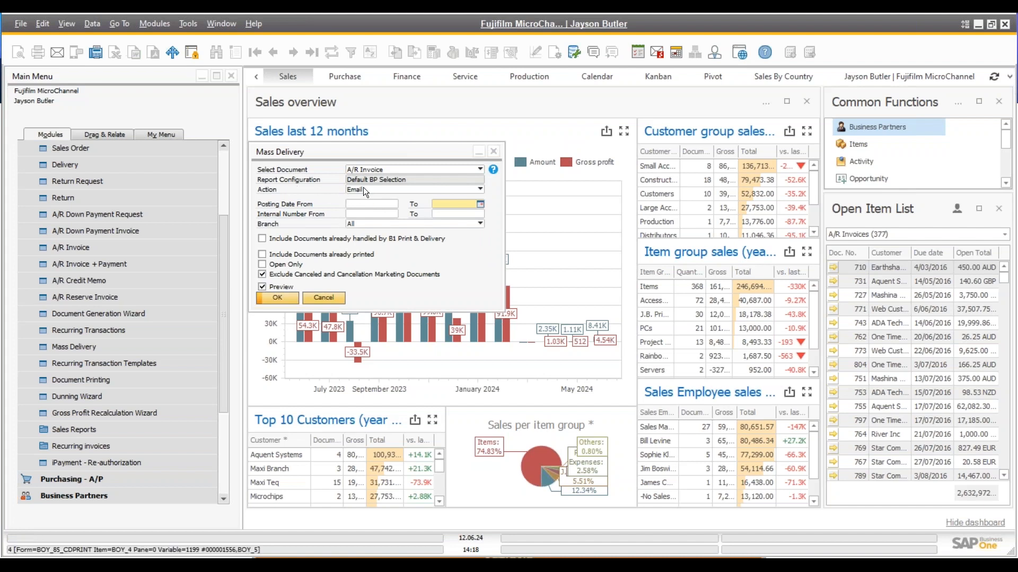
click(364, 186)
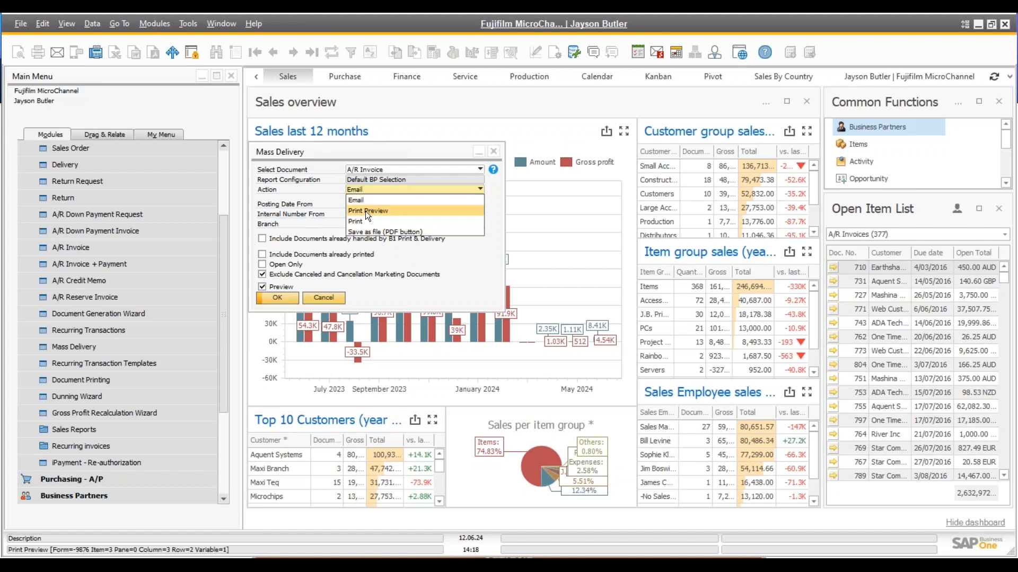
click(357, 200)
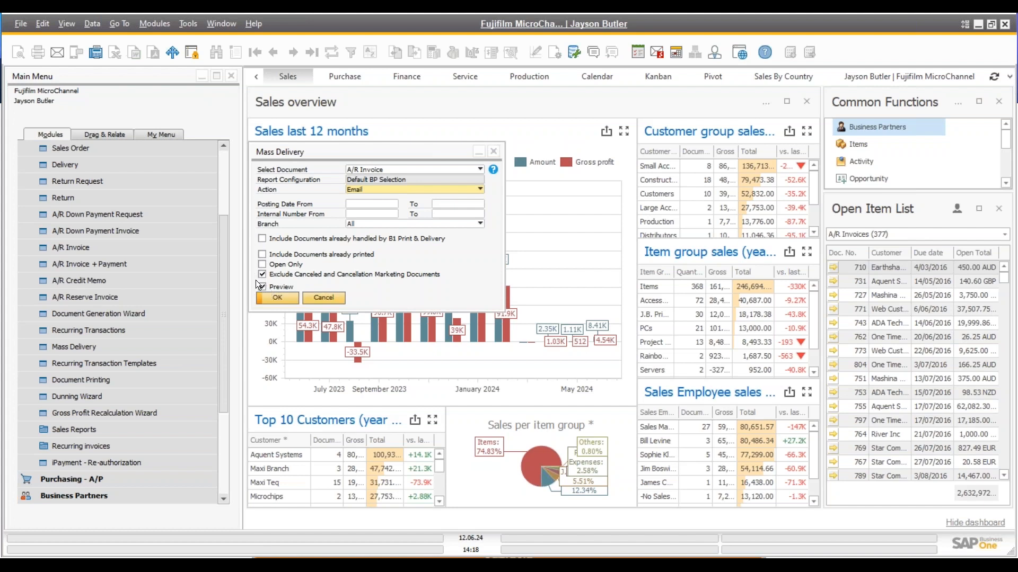
click(269, 302)
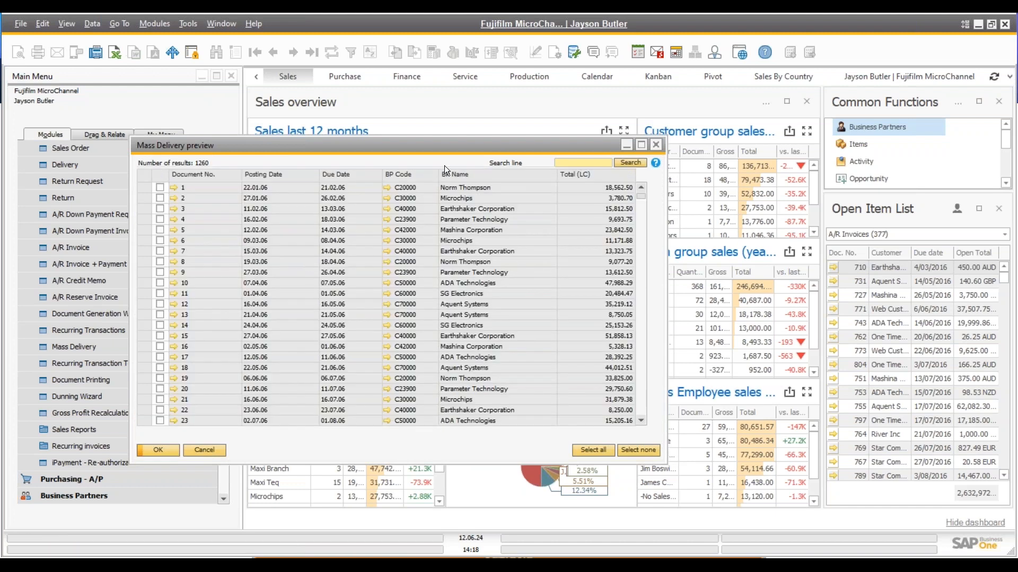
Tick three invoices in the Mass Delivery preview, then untick them again
click(159, 188)
click(159, 229)
click(159, 271)
click(160, 187)
click(160, 230)
click(160, 272)
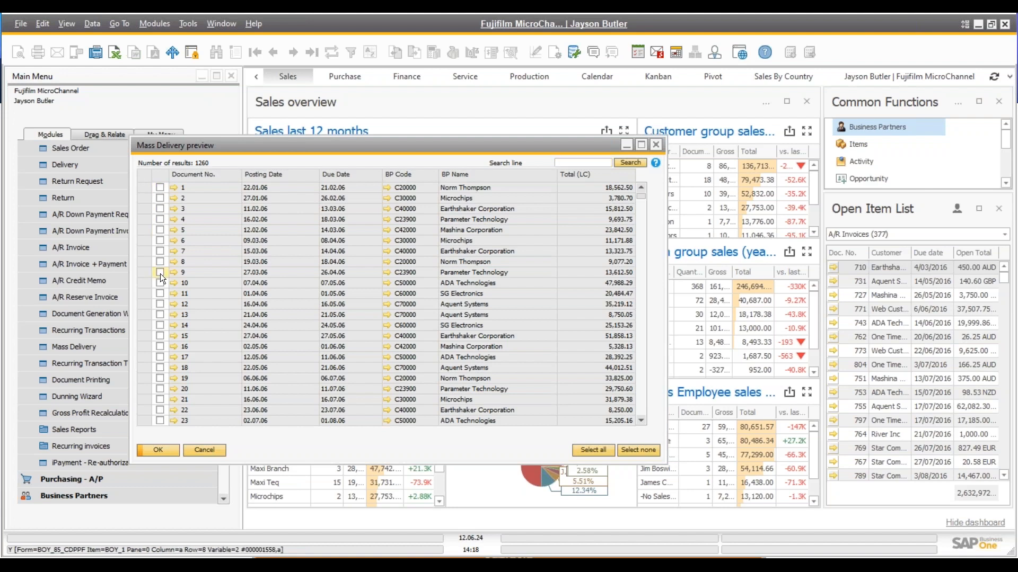
Sort the preview by BP Code, tick the C20000 invoices, then cancel back to the criteria
double_click(425, 174)
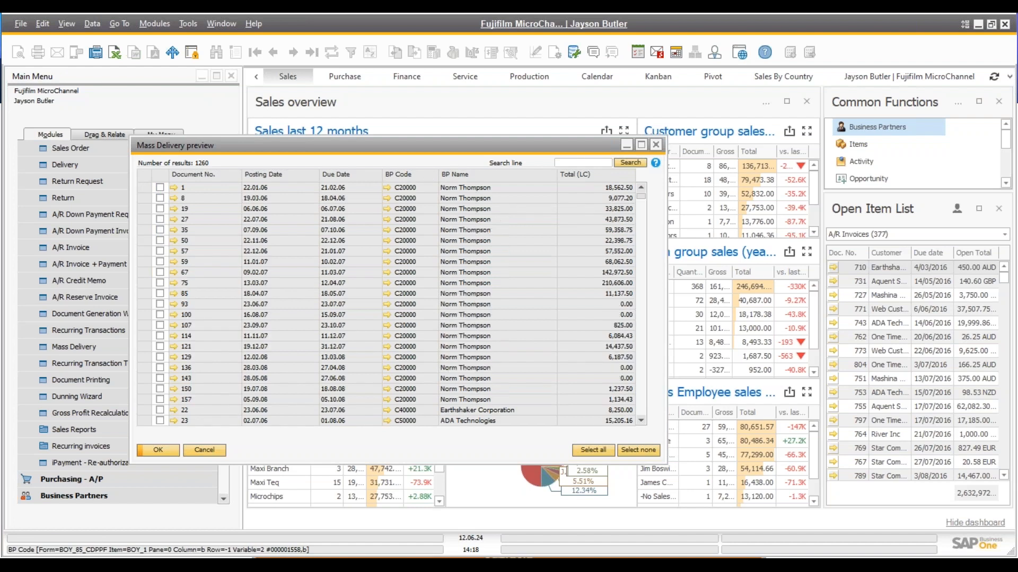
drag(160, 186, 161, 341)
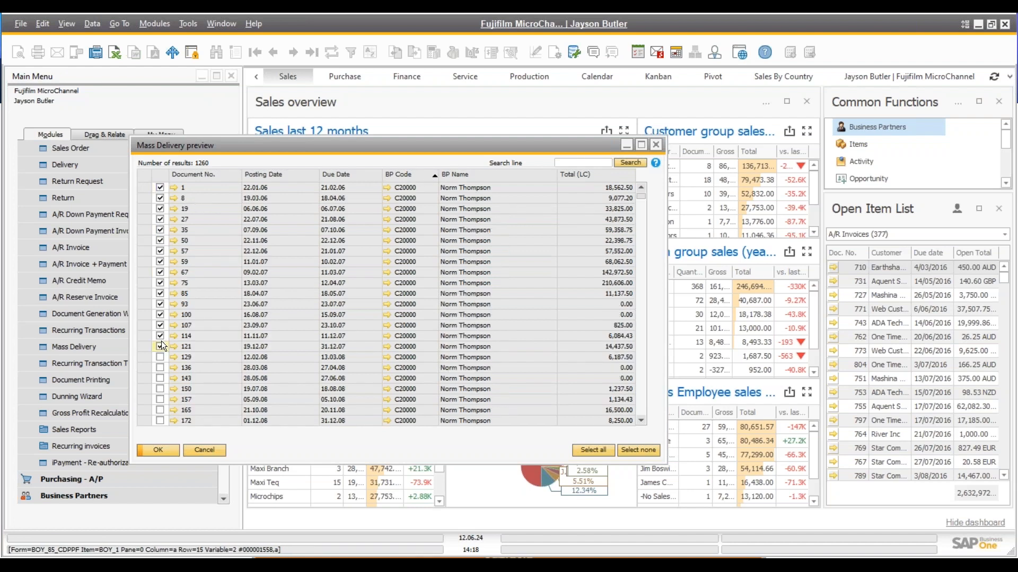
click(204, 450)
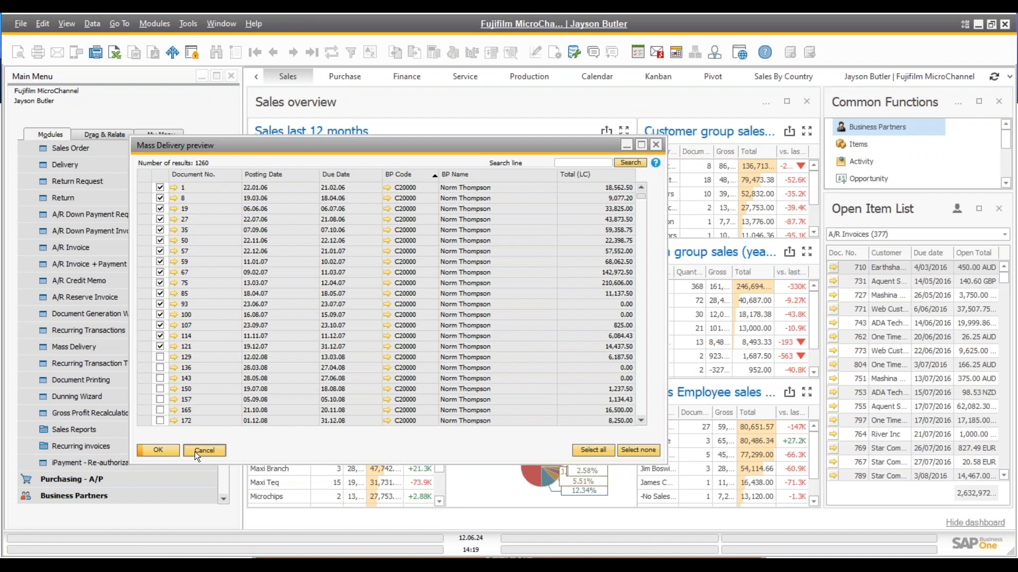
scroll(171, 208, up, 3)
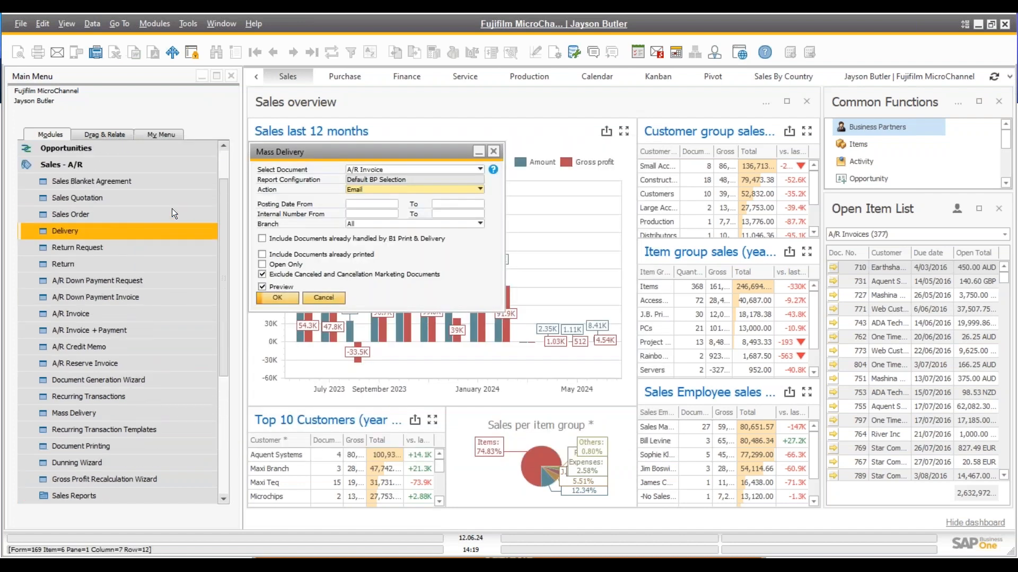
Expand Administration > Add-Ons > B1 Usability Package > Module configuration > B1 Print and Delivery
click(110, 148)
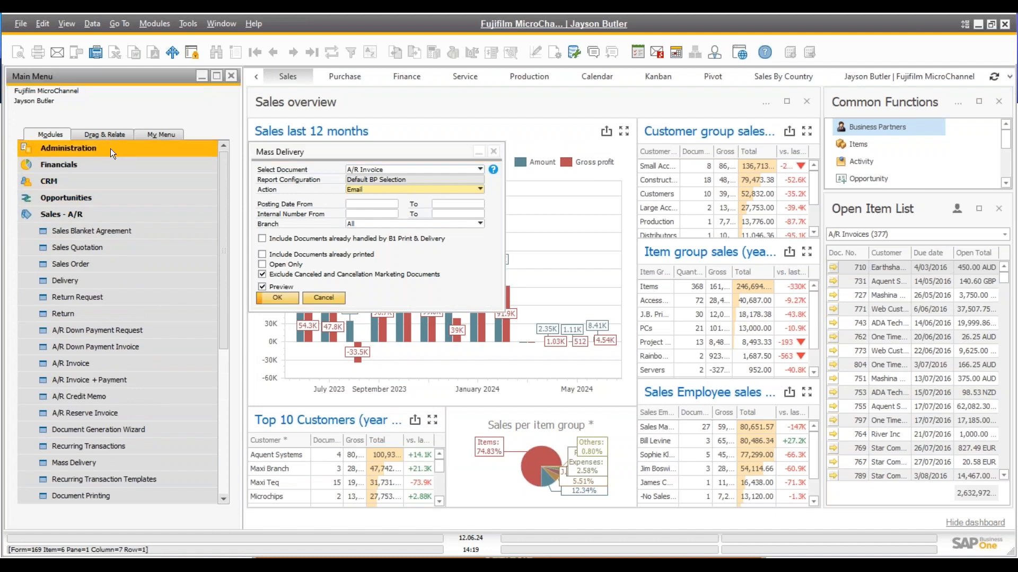
click(66, 329)
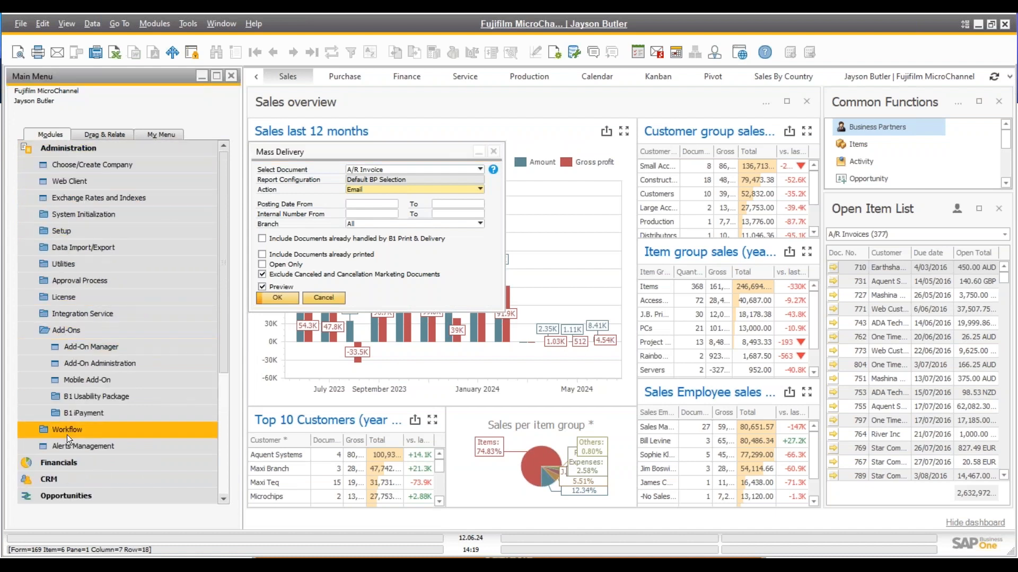
click(91, 398)
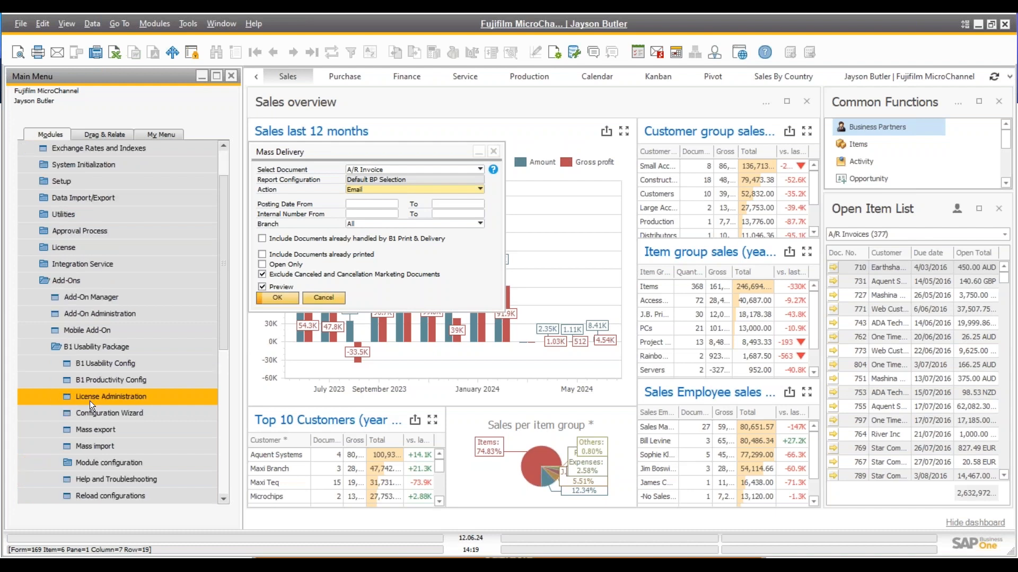
scroll(90, 401, down, 3)
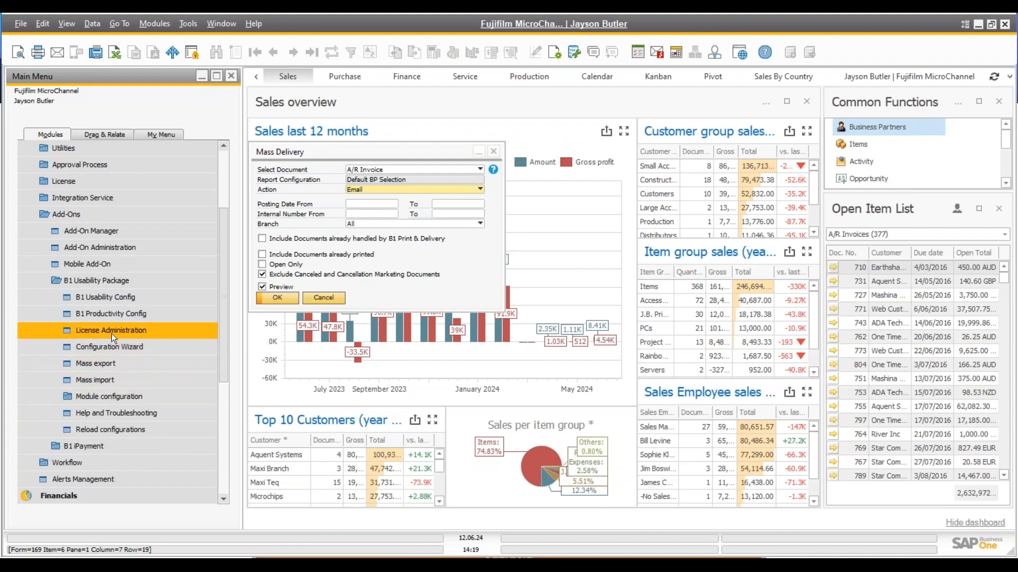
click(92, 395)
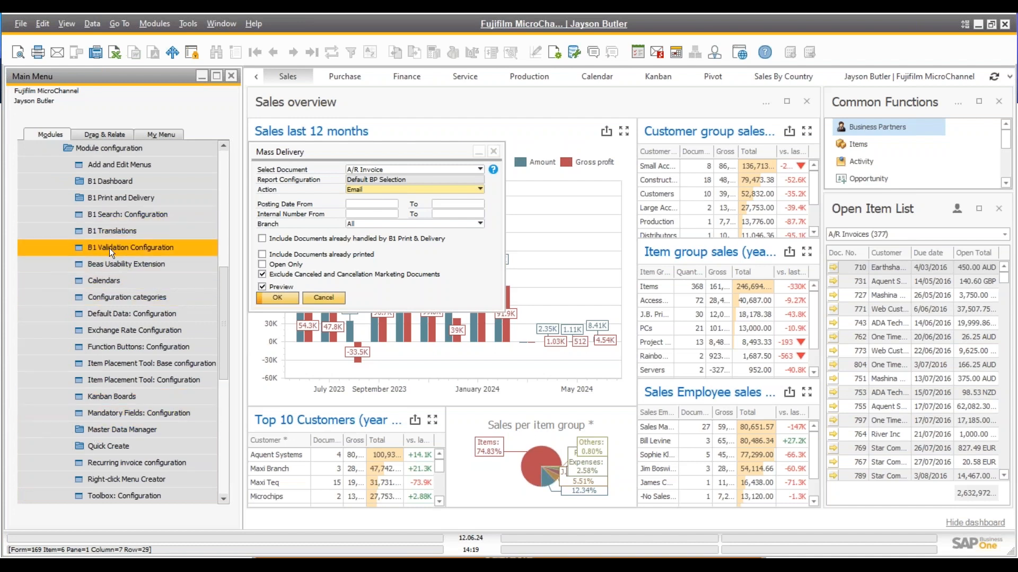
click(113, 198)
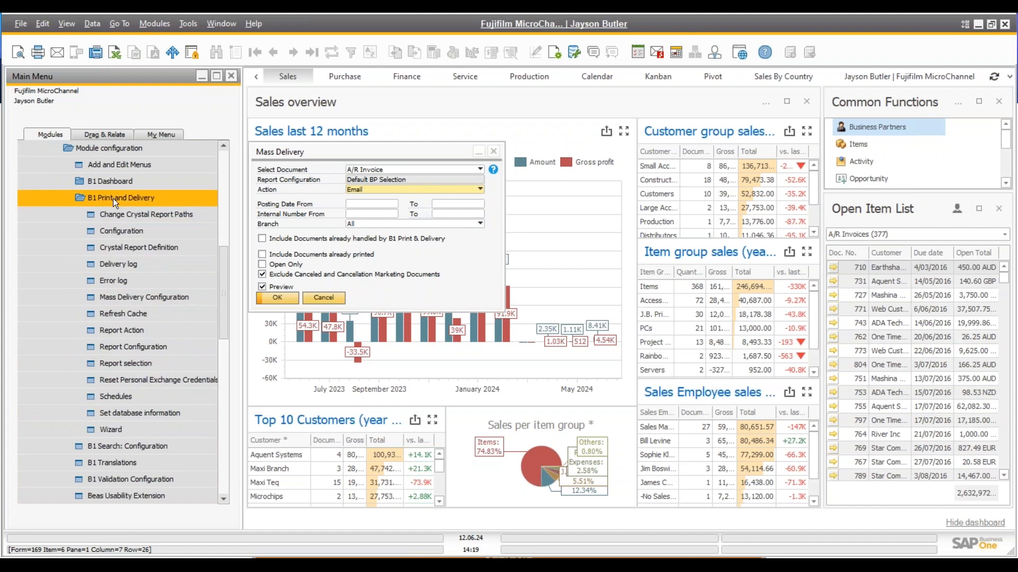
Create a schedule named 'inv' for the A/R Invoice mass delivery using Default BP Selection and Email
click(123, 396)
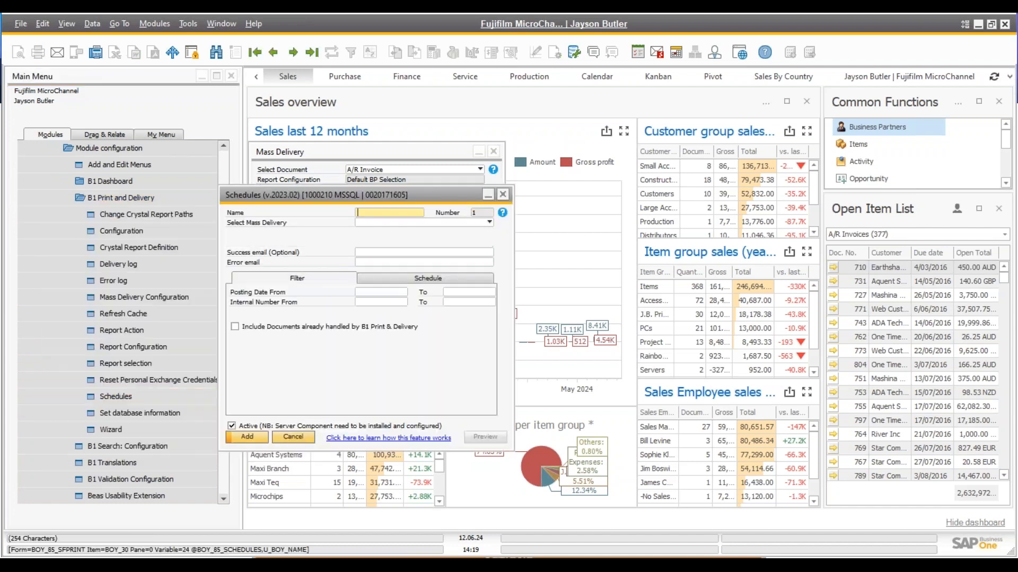
text(inv)
key(Tab)
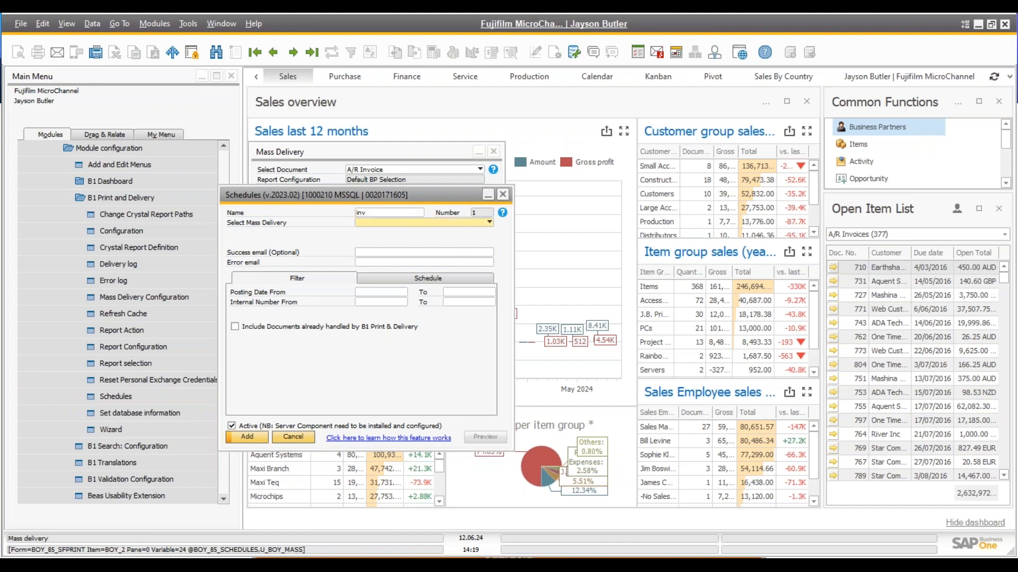
click(385, 222)
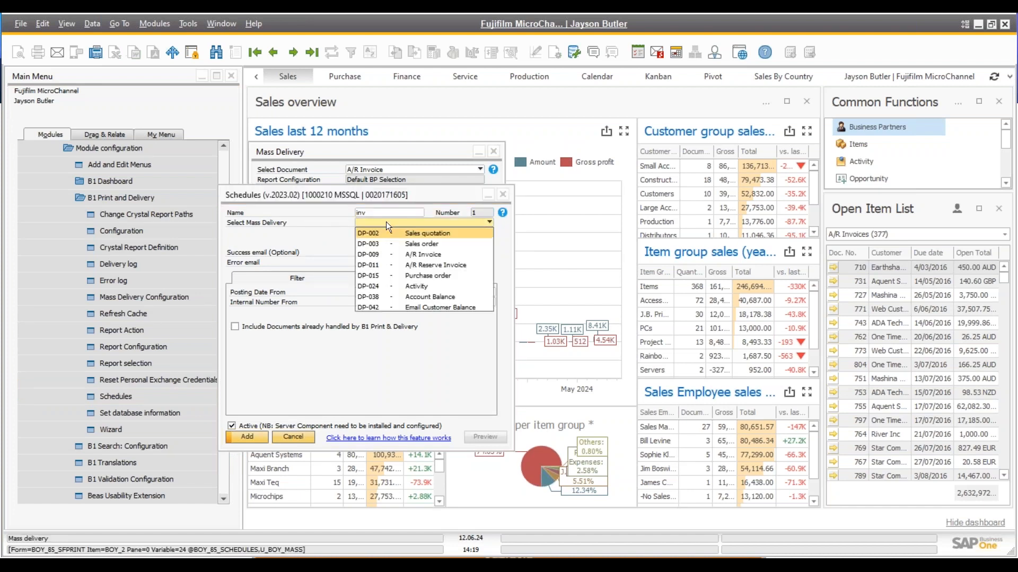
click(427, 255)
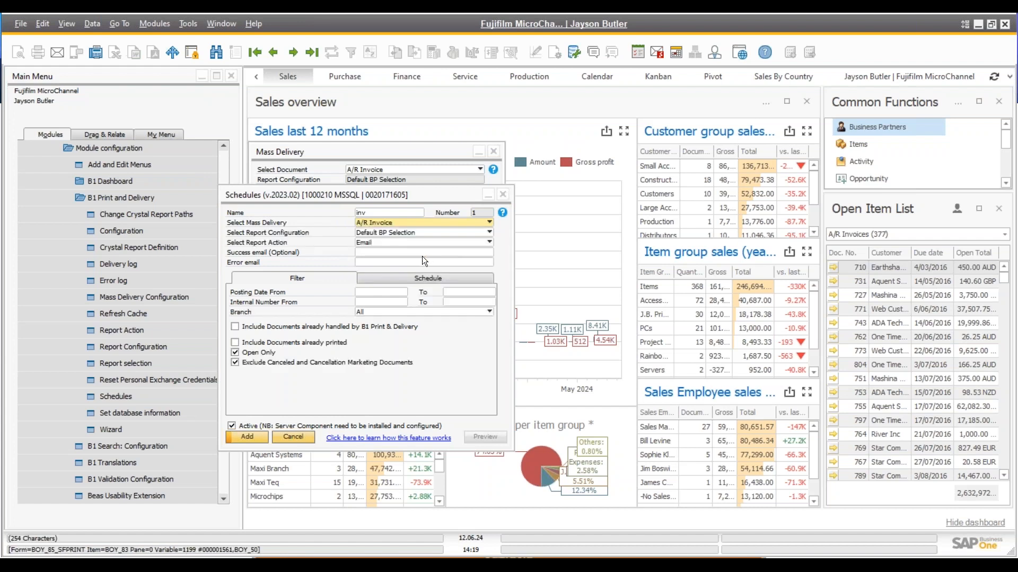
click(370, 253)
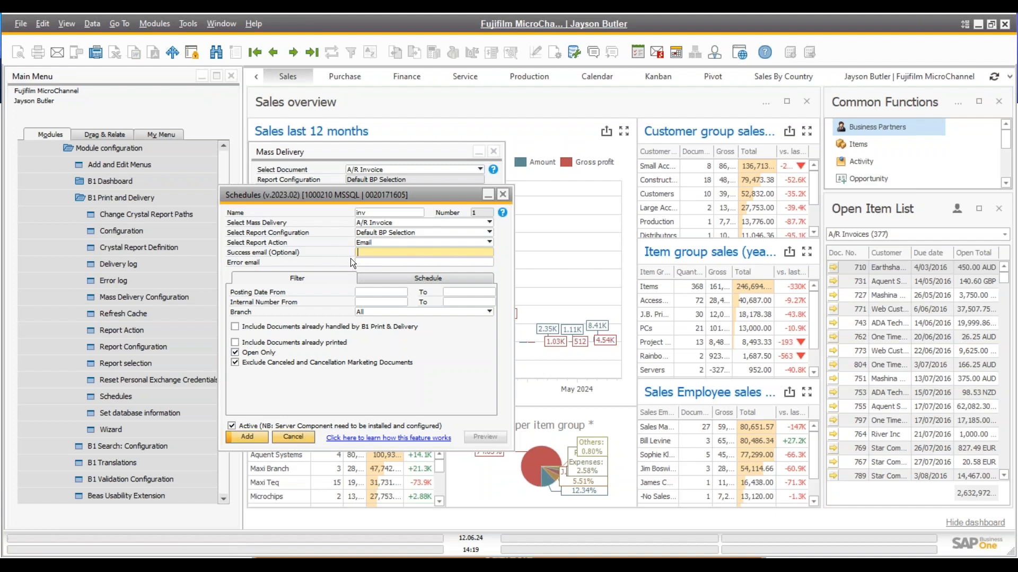
click(373, 262)
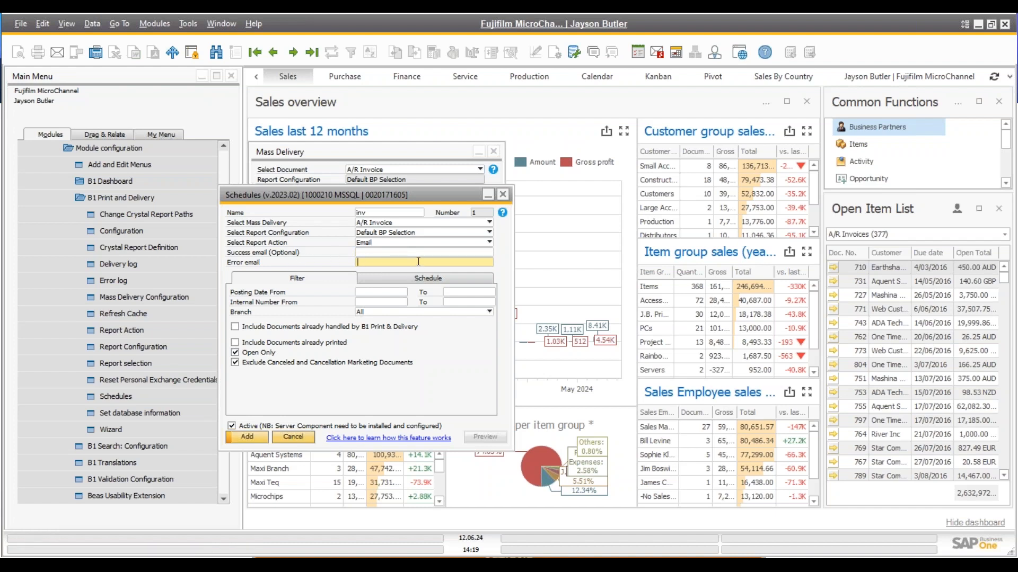
Check the inv schedule's timing, keeping recurrence Daily, then cancel the schedule
click(367, 279)
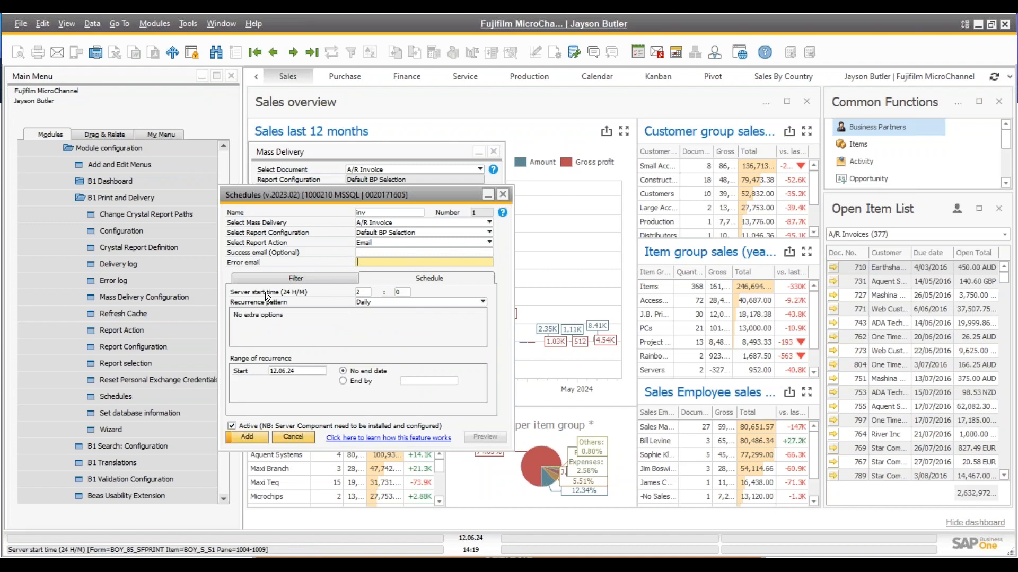
click(365, 302)
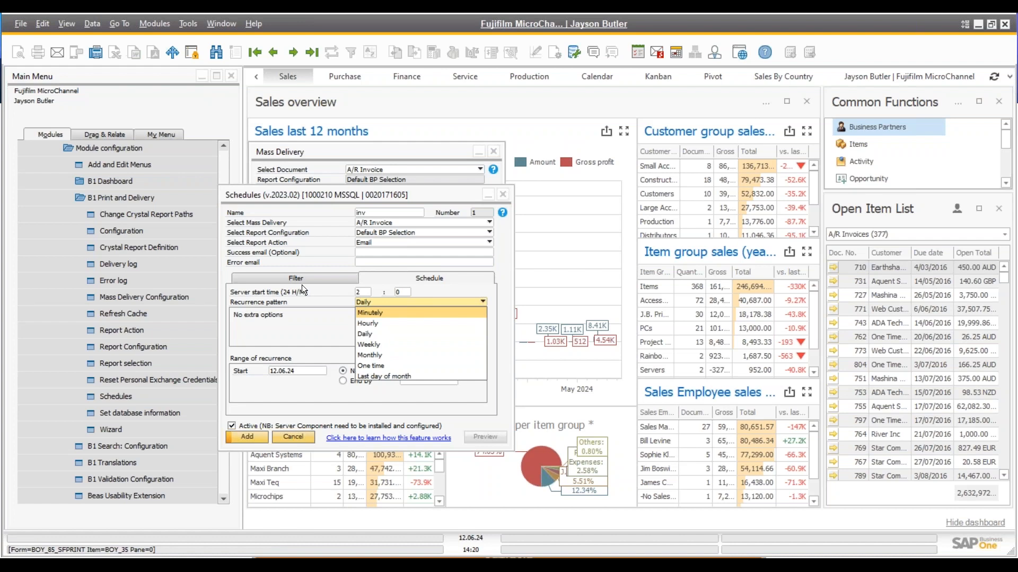
click(343, 287)
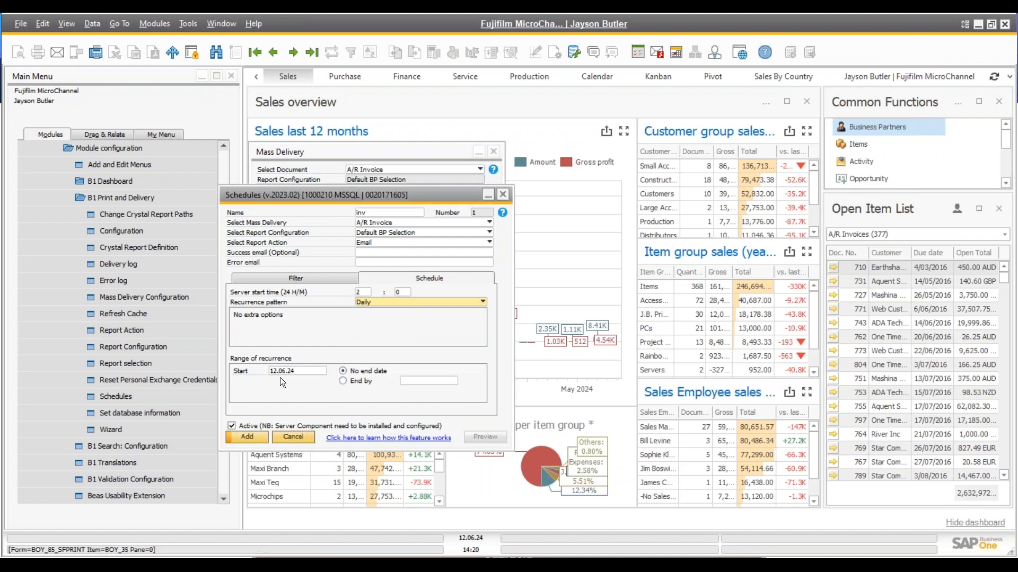
click(288, 439)
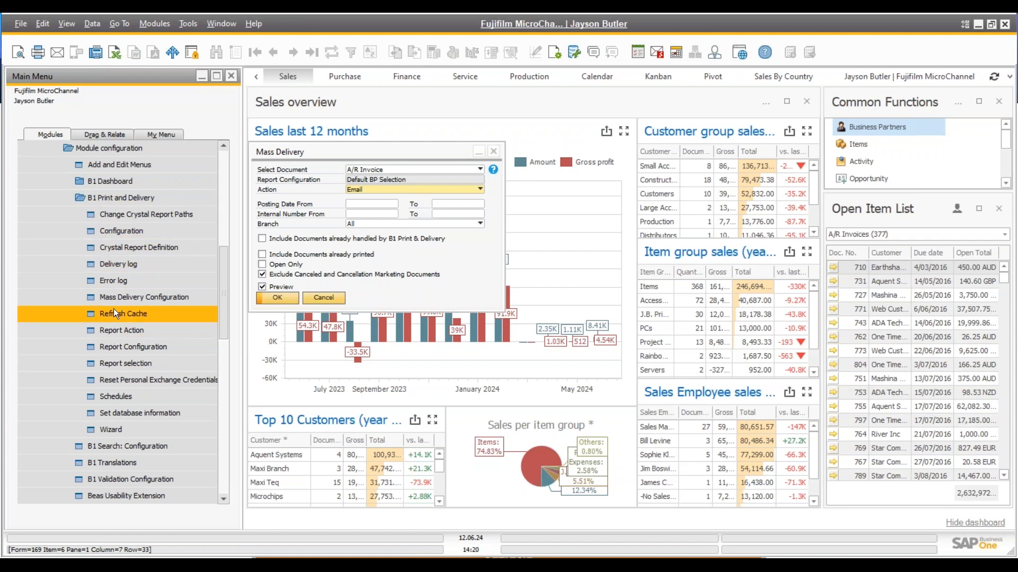
Search Mass Delivery Configuration with '*' and load the A/R Invoice configuration DP-009
click(117, 295)
click(392, 209)
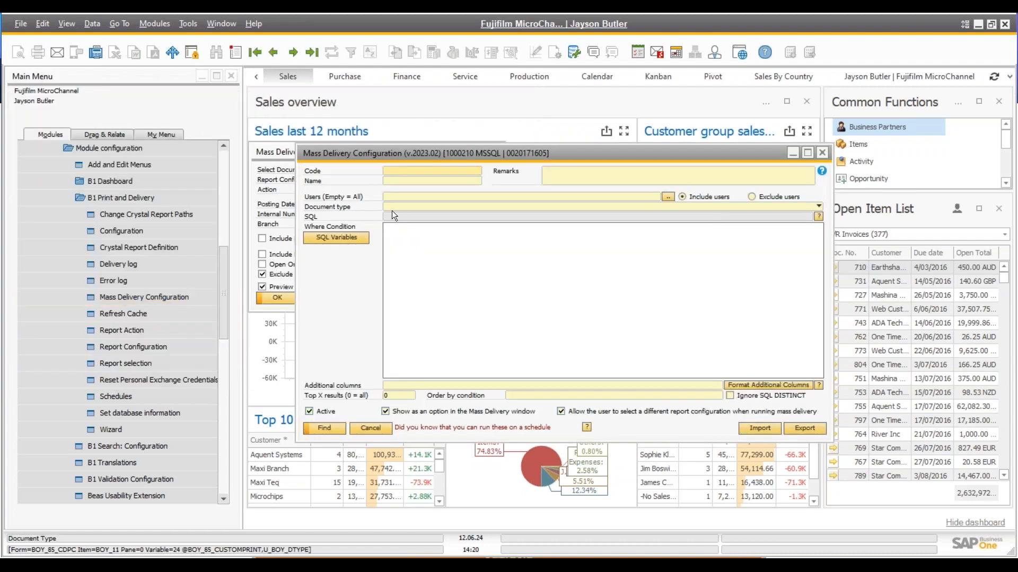
text(*)
key(Return)
double_click(301, 286)
drag(490, 148, 401, 126)
Inspect DP-009's where condition and view then close the SQL Variables wizard
click(345, 160)
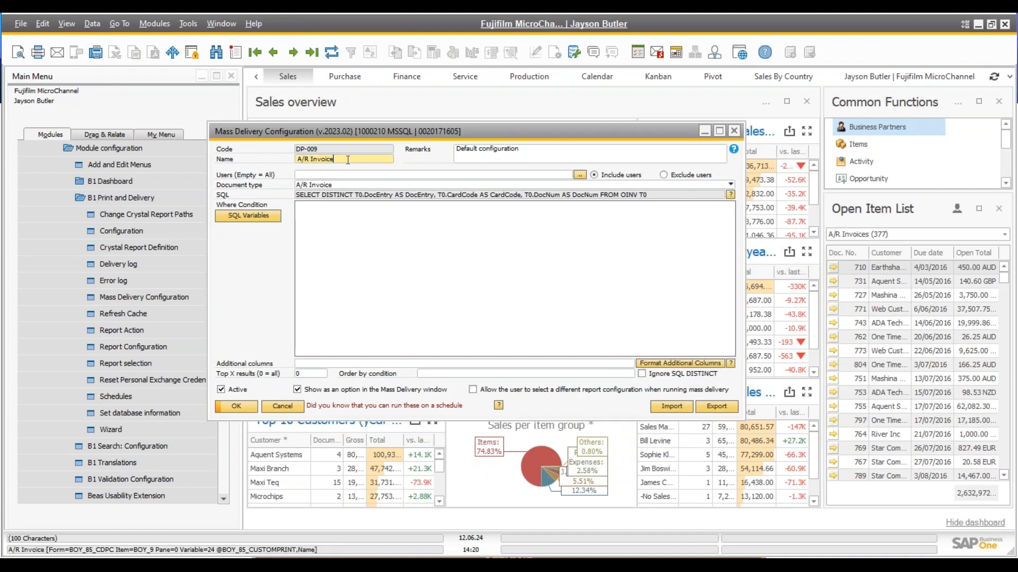
click(330, 205)
click(259, 215)
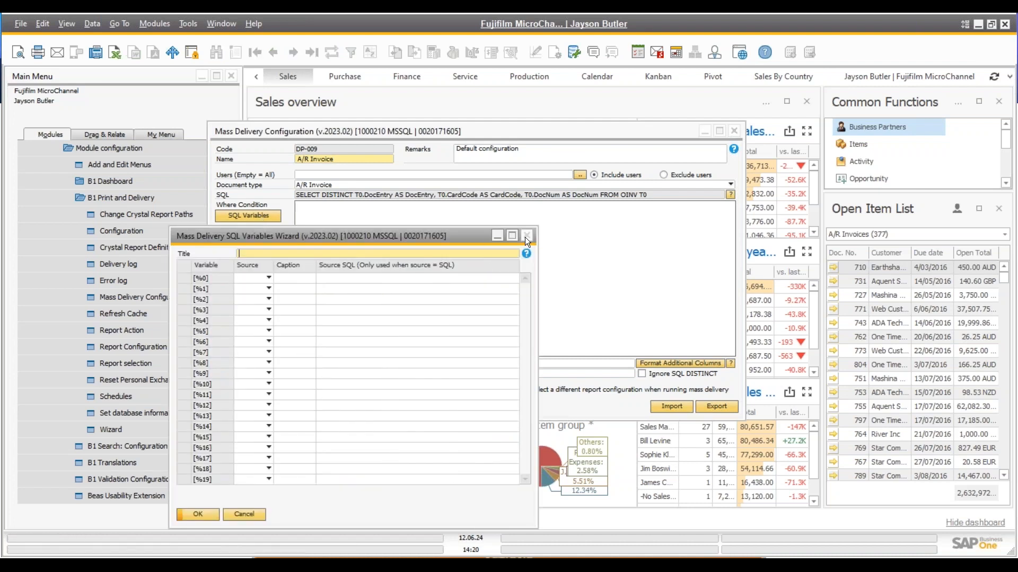
click(526, 236)
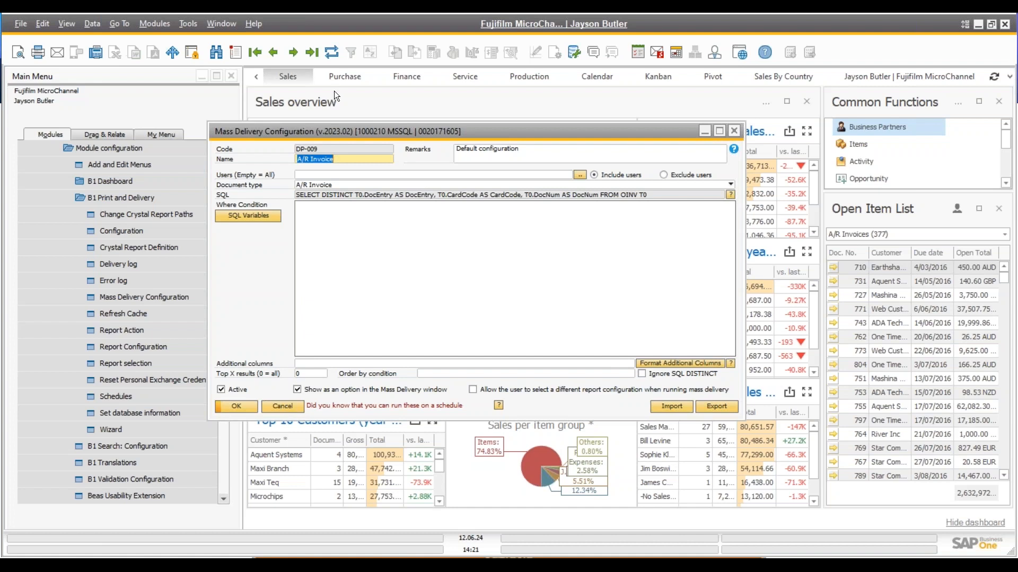
Go to the last configuration, DP-042 Email Customer Balance, keep document type Internal, and open Report Action
click(310, 51)
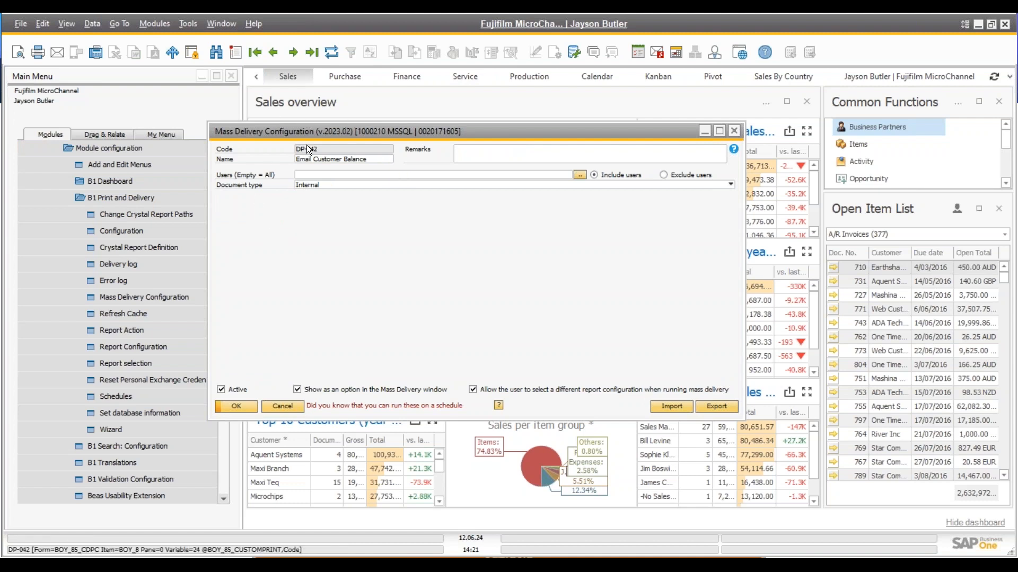
drag(316, 128, 361, 125)
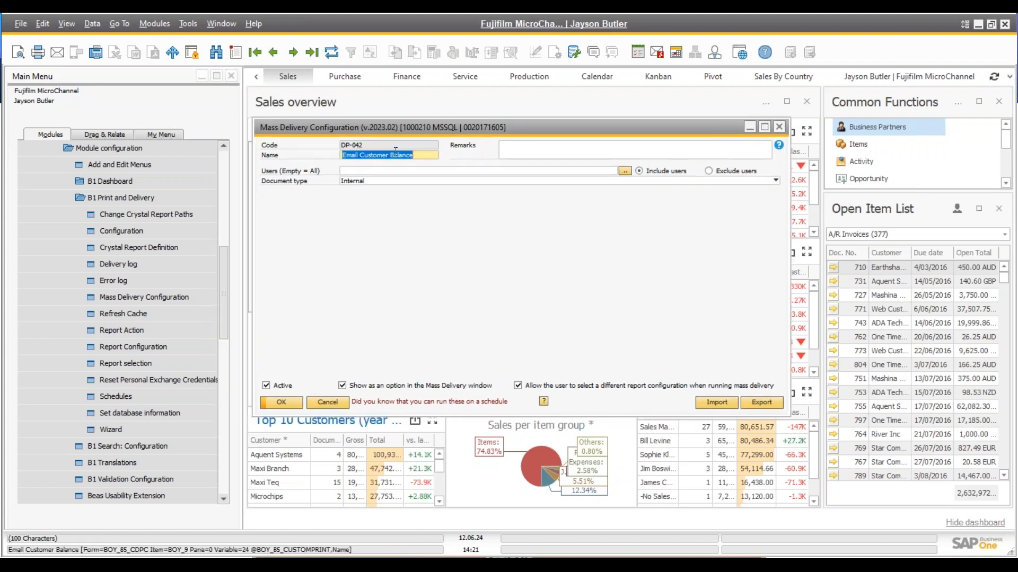
click(422, 155)
click(370, 181)
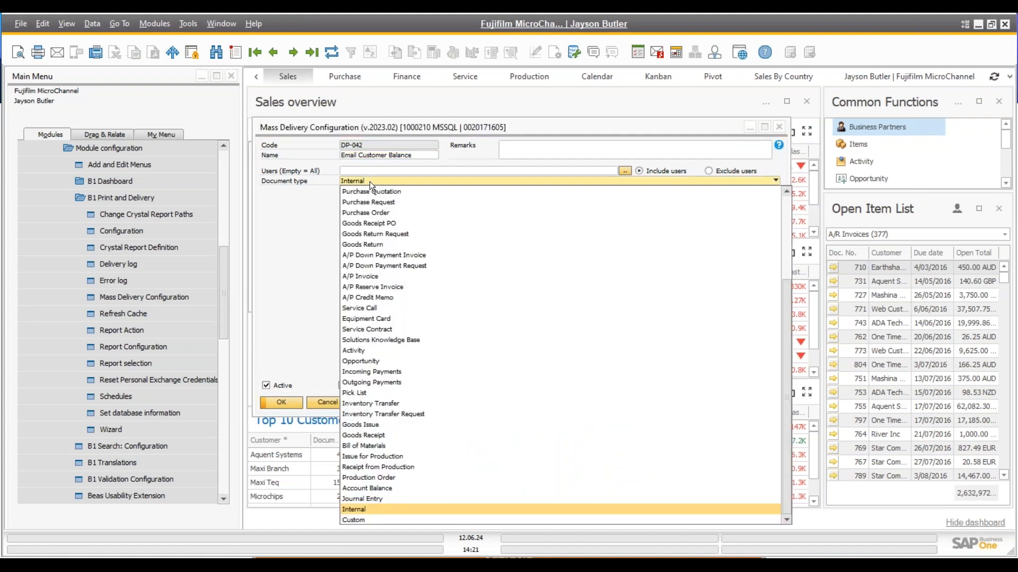
click(370, 181)
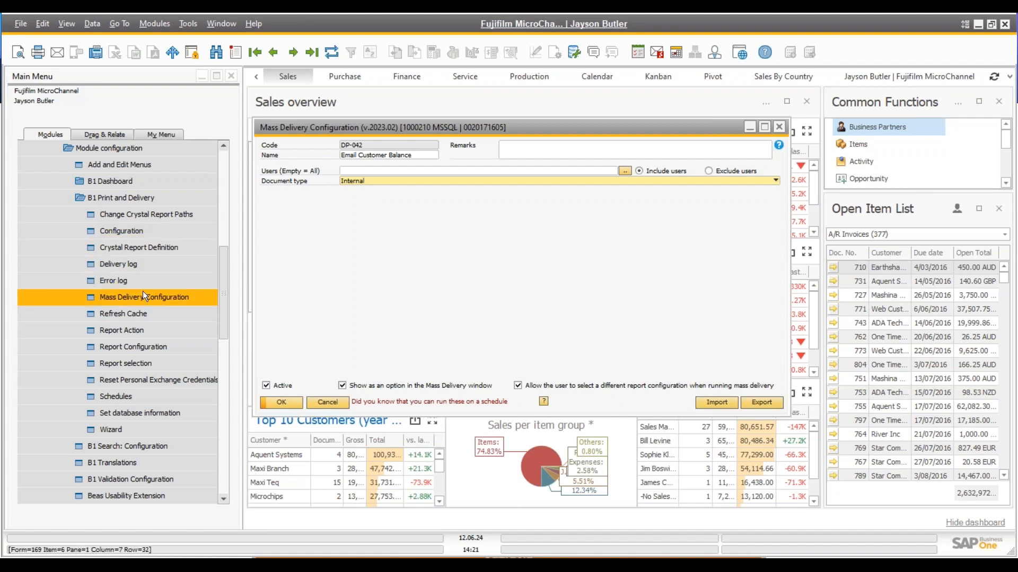
click(126, 329)
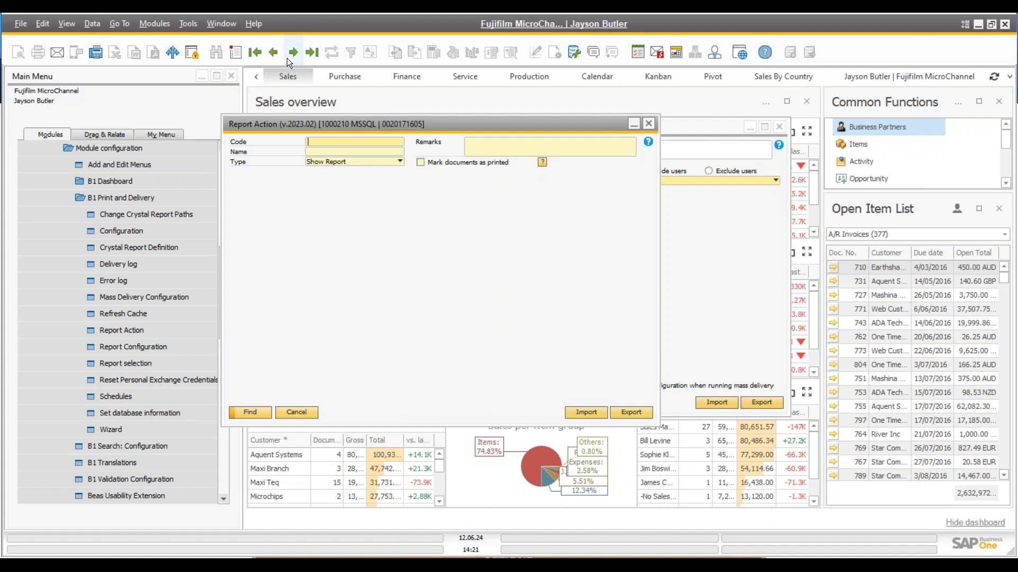
Browse report actions, then search with '*' and load RA-006 Email Customer Balances
click(274, 52)
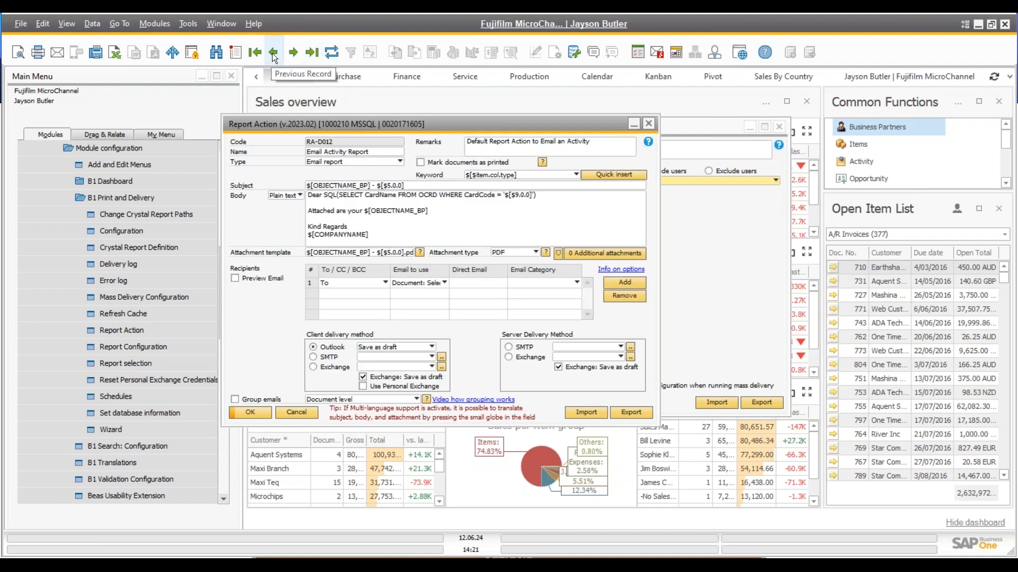
click(273, 53)
click(273, 53)
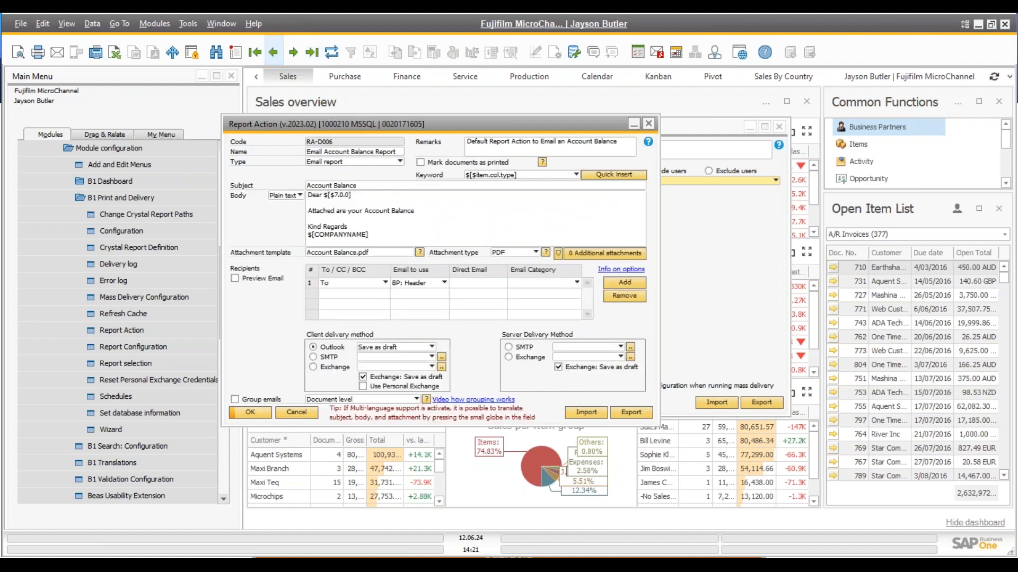
click(220, 52)
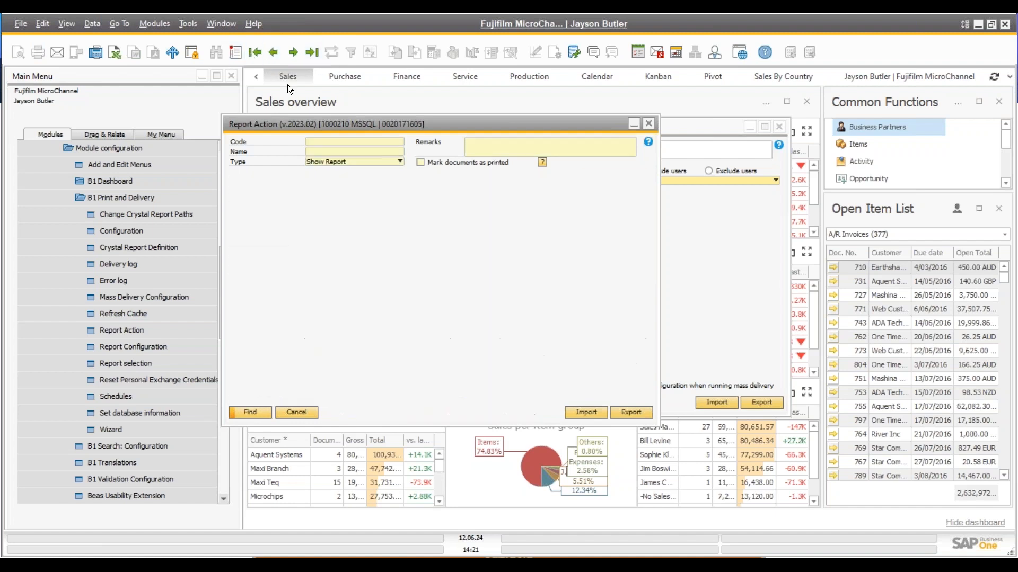
text(*)
key(Return)
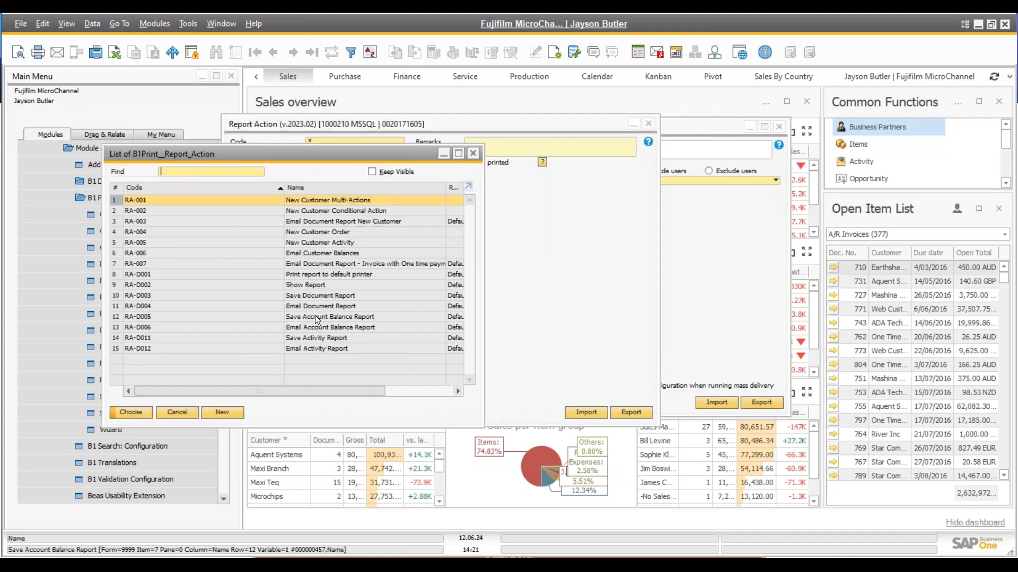
double_click(314, 252)
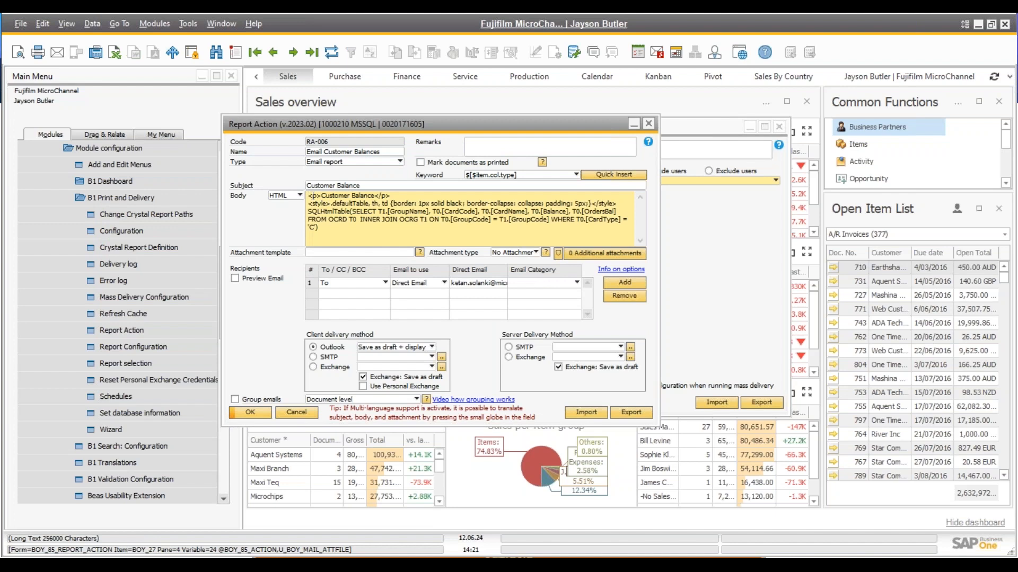
Select the whole SQL query in the email body and copy it
drag(355, 207, 628, 219)
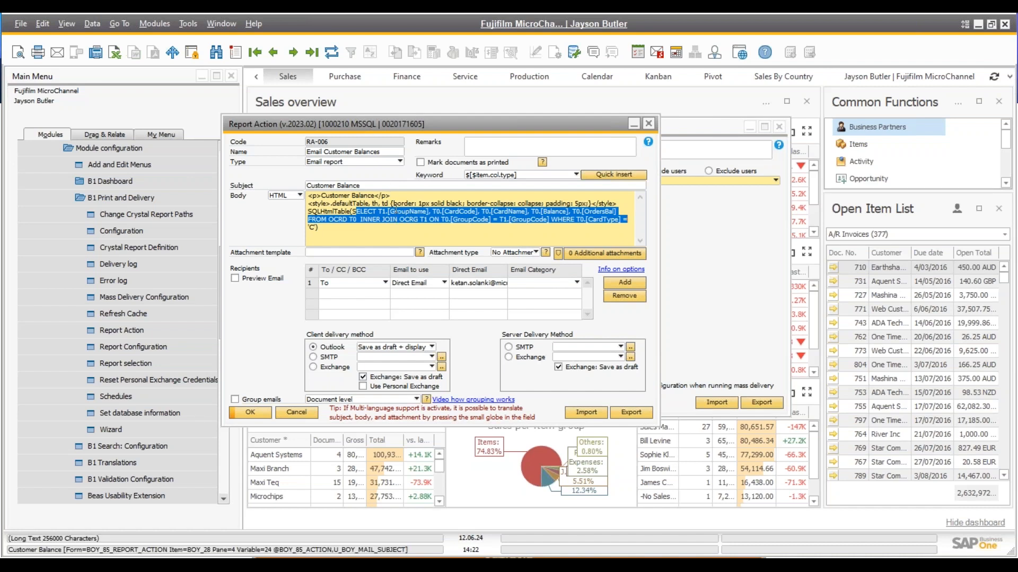
shift+click(317, 227)
click(353, 210)
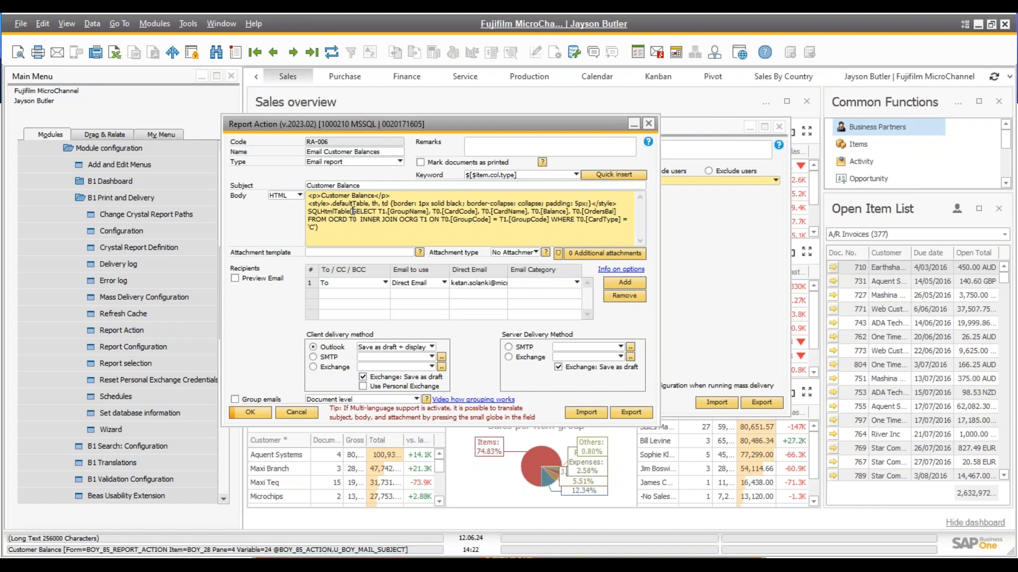
shift+click(316, 227)
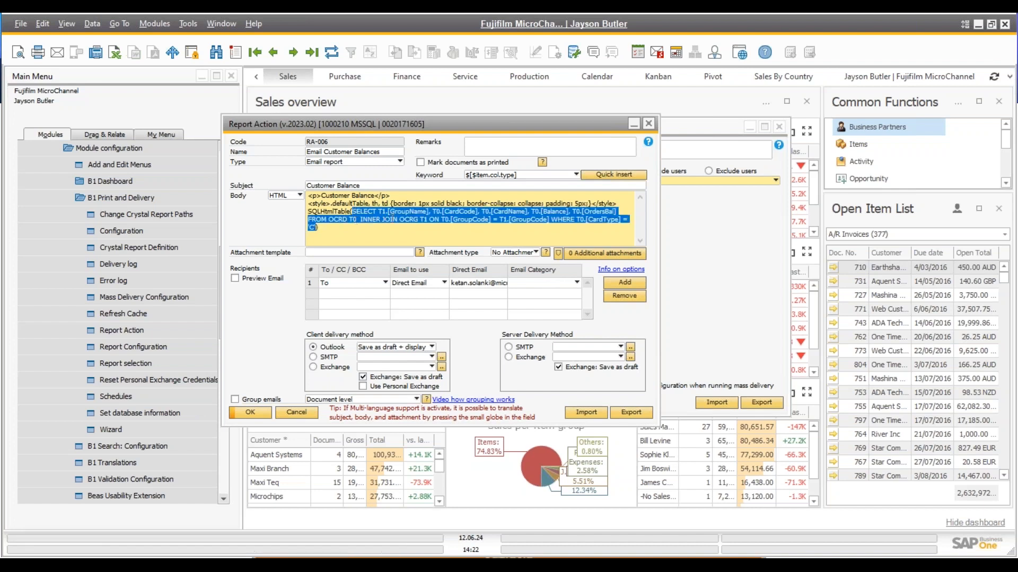
right_click(392, 218)
click(391, 240)
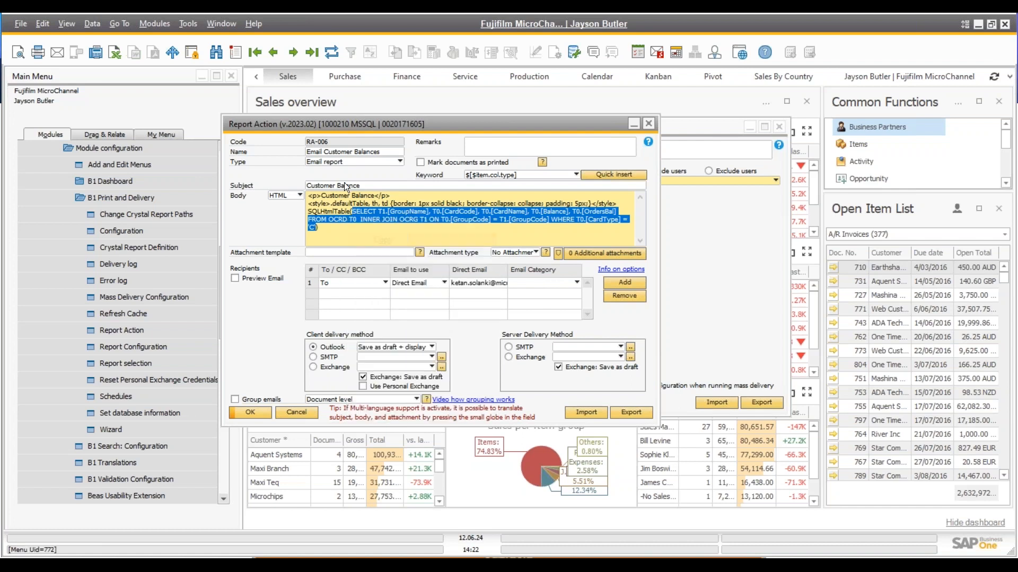
click(189, 26)
Paste the copied balance query over SELECT * in the Query Generator and run it, listing 15 customers
mouse_move(402, 219)
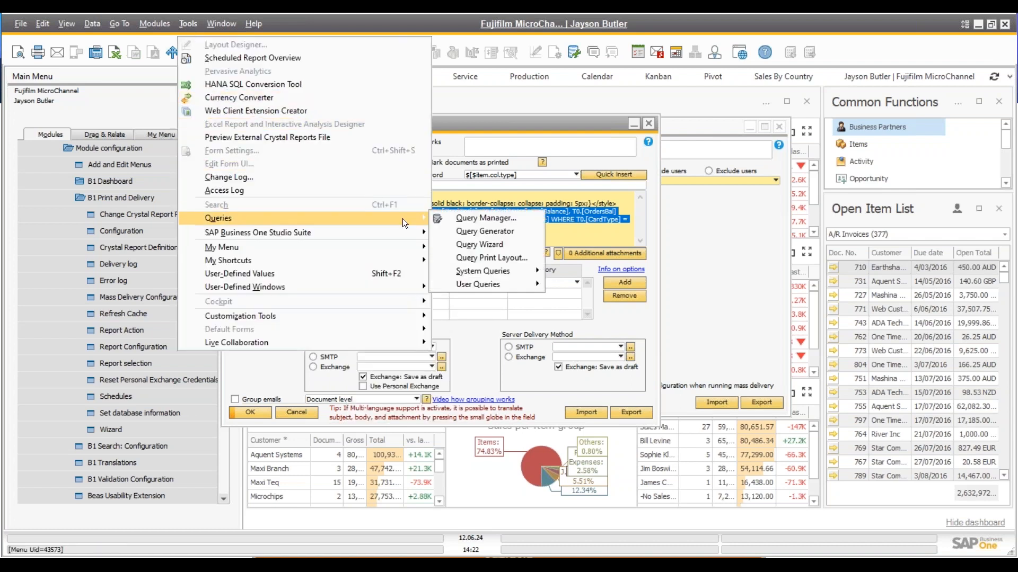
click(469, 231)
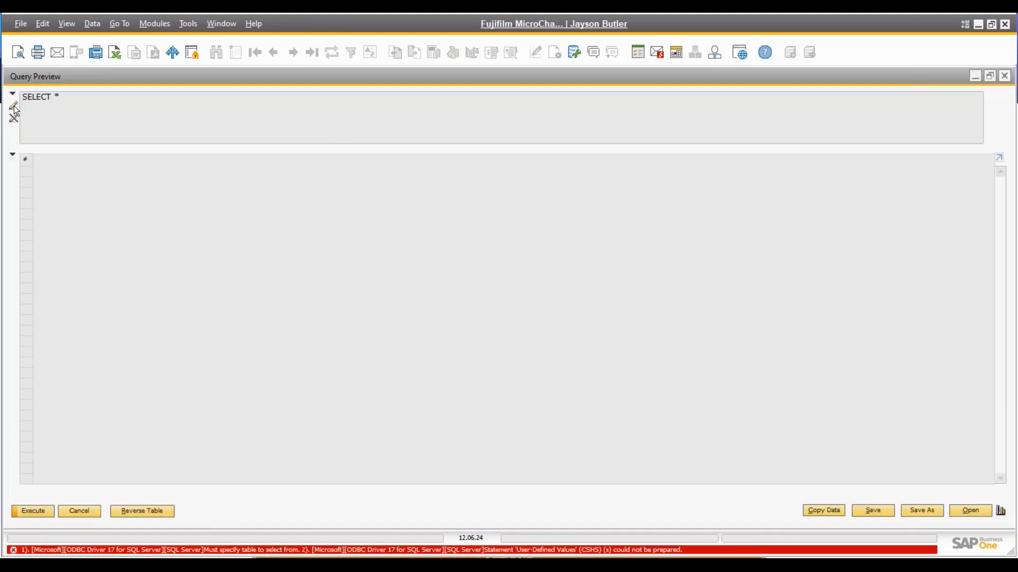
click(13, 105)
drag(101, 96, 6, 83)
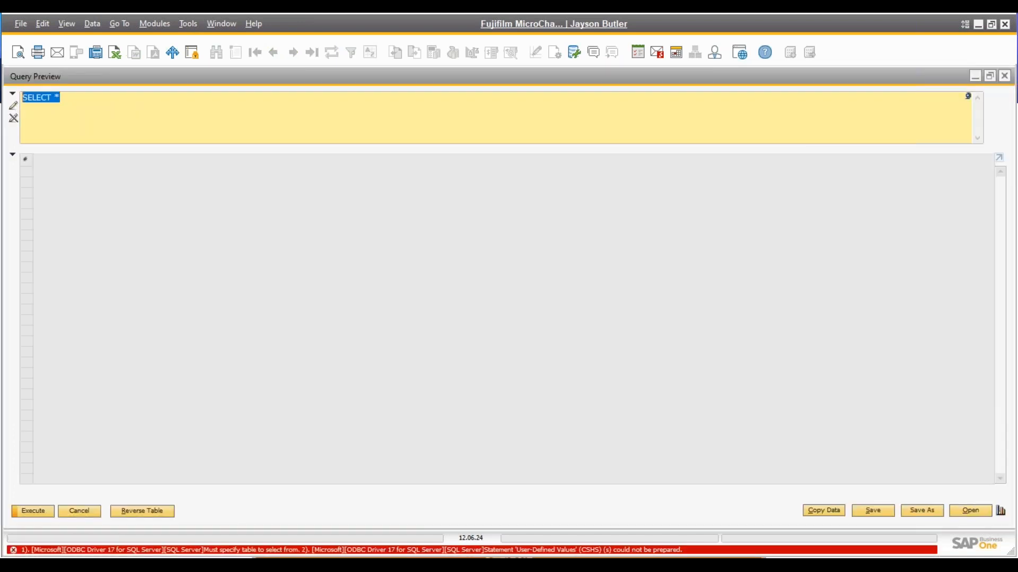
key(ctrl+v)
click(31, 511)
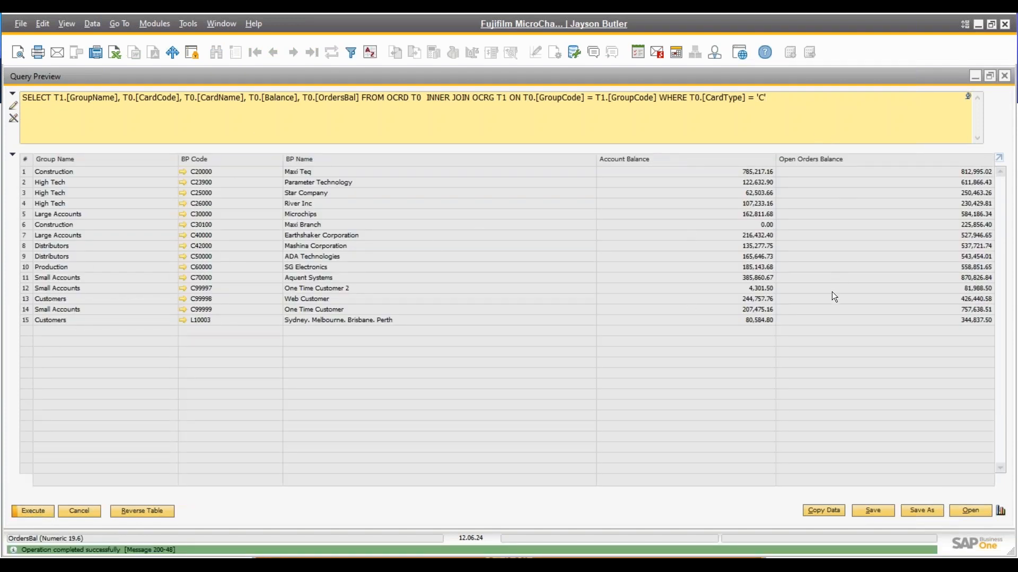
click(88, 513)
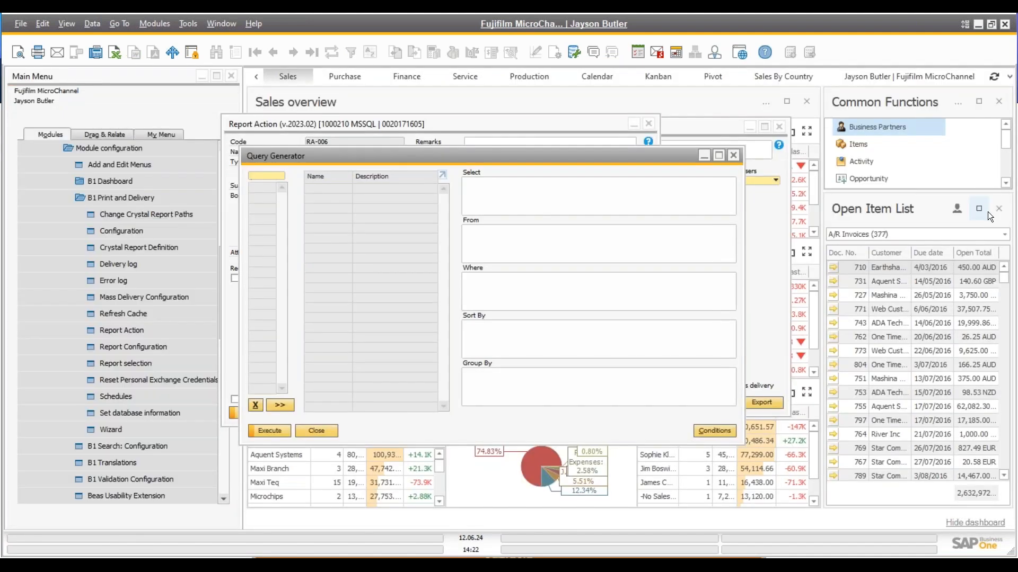
Run a Sales mass delivery of Email Customer Balance with the Email Customer Balance report configuration via Email
click(317, 431)
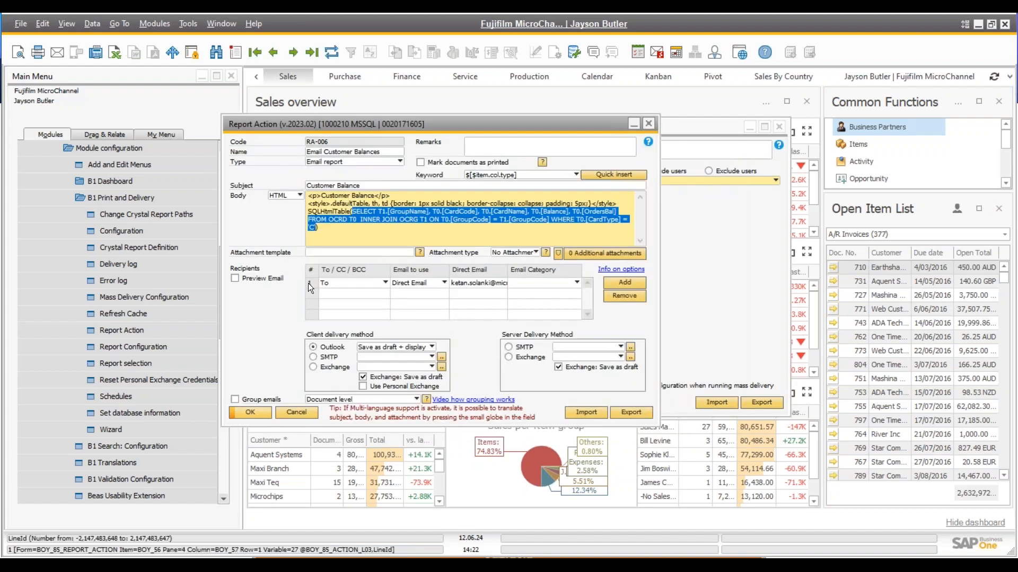
click(467, 283)
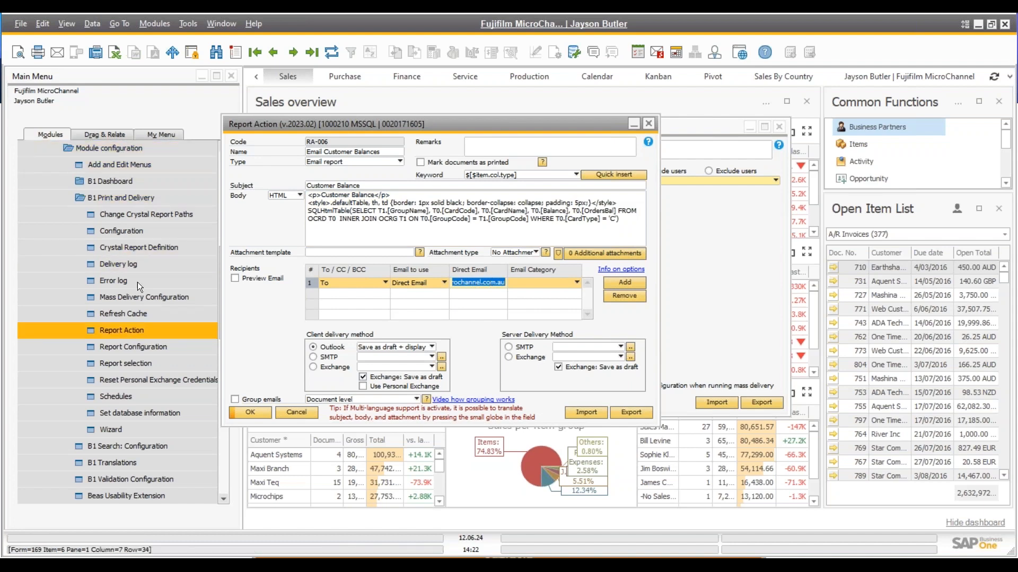
click(154, 24)
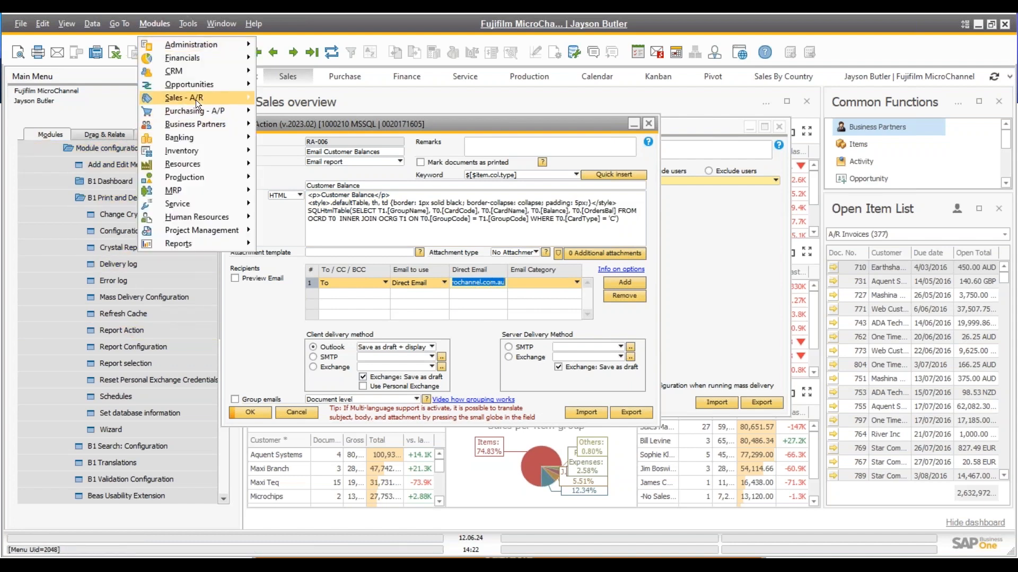
mouse_move(196, 100)
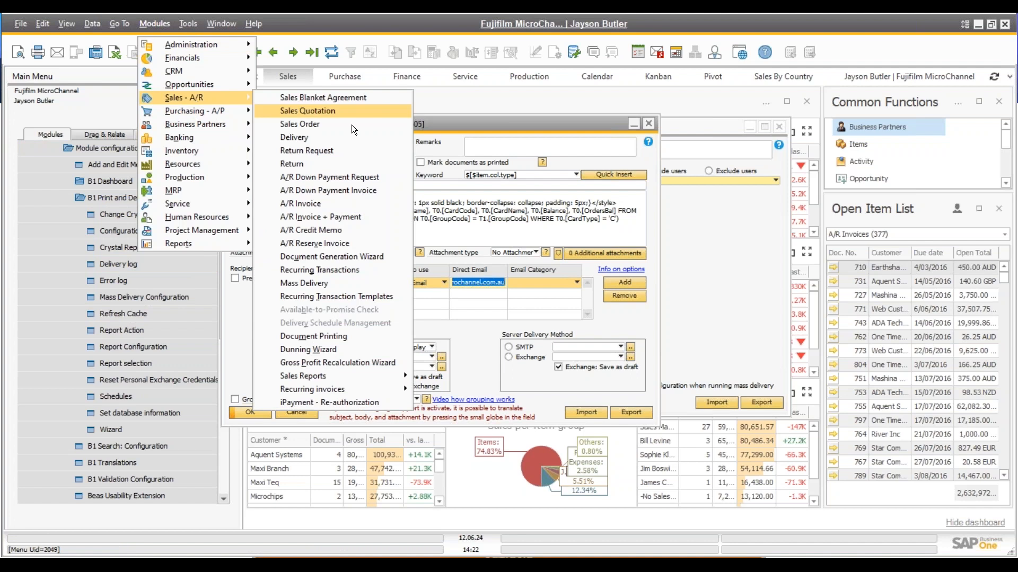
click(325, 282)
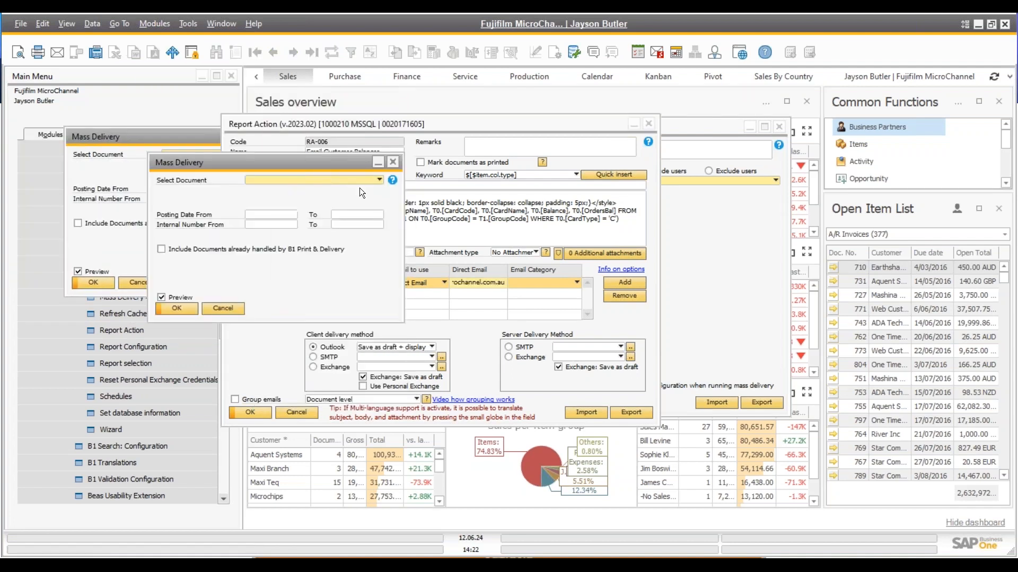
click(390, 249)
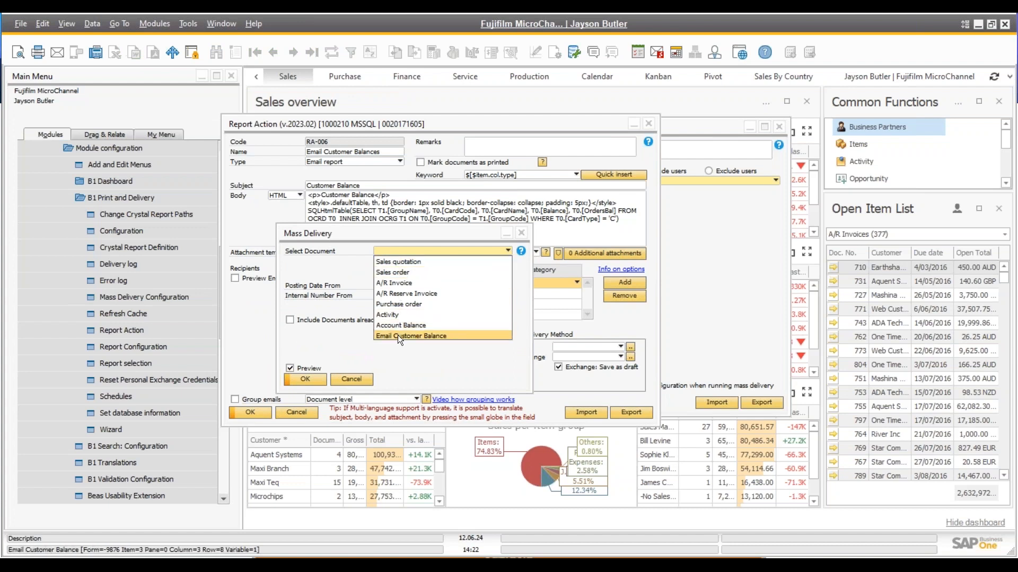
click(398, 335)
click(383, 262)
click(396, 270)
click(298, 377)
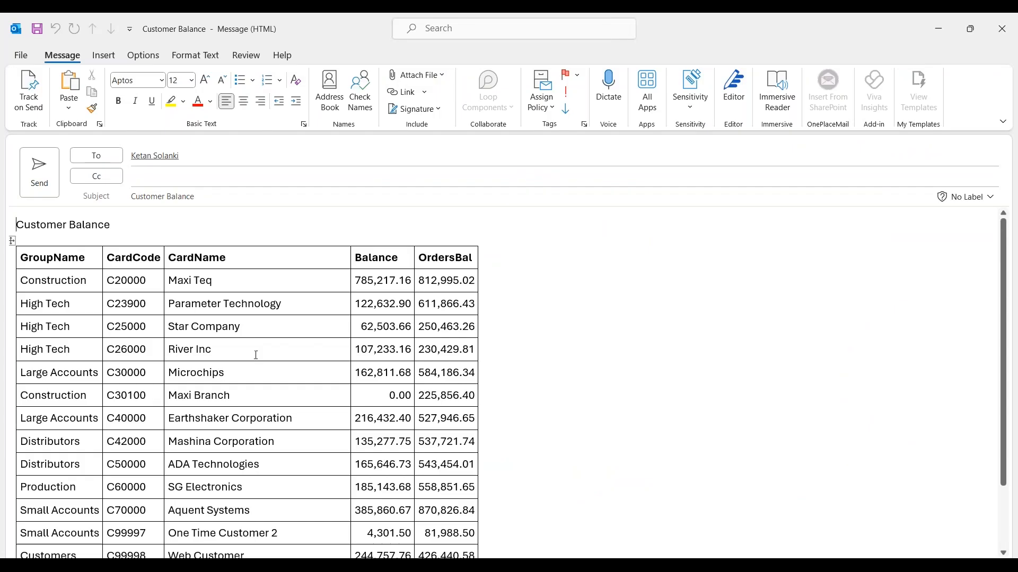
Scroll through the Customer Balance email's balance table, then close the draft
scroll(236, 357, down, 3)
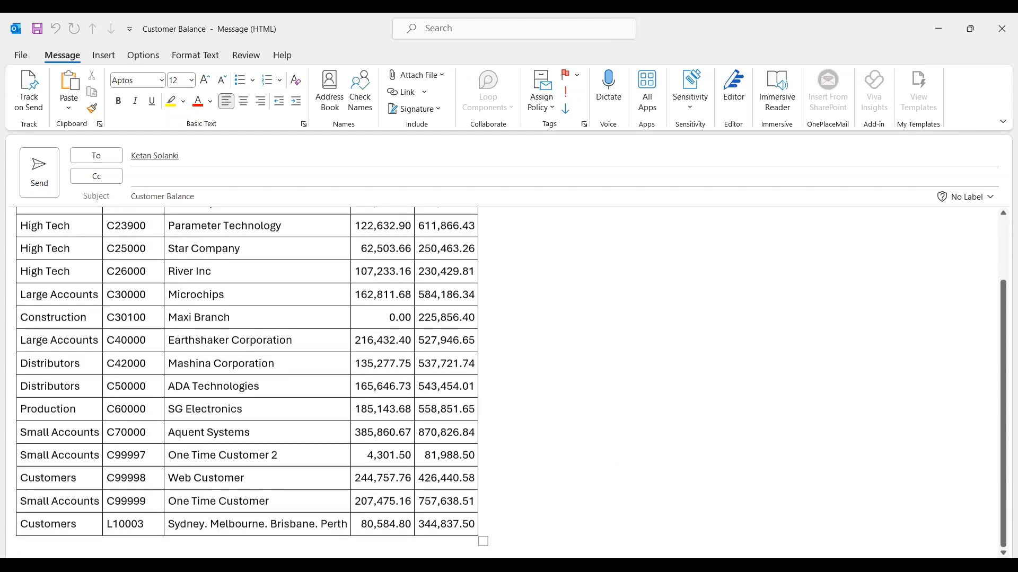
scroll(235, 357, up, 2)
scroll(235, 358, up, 1)
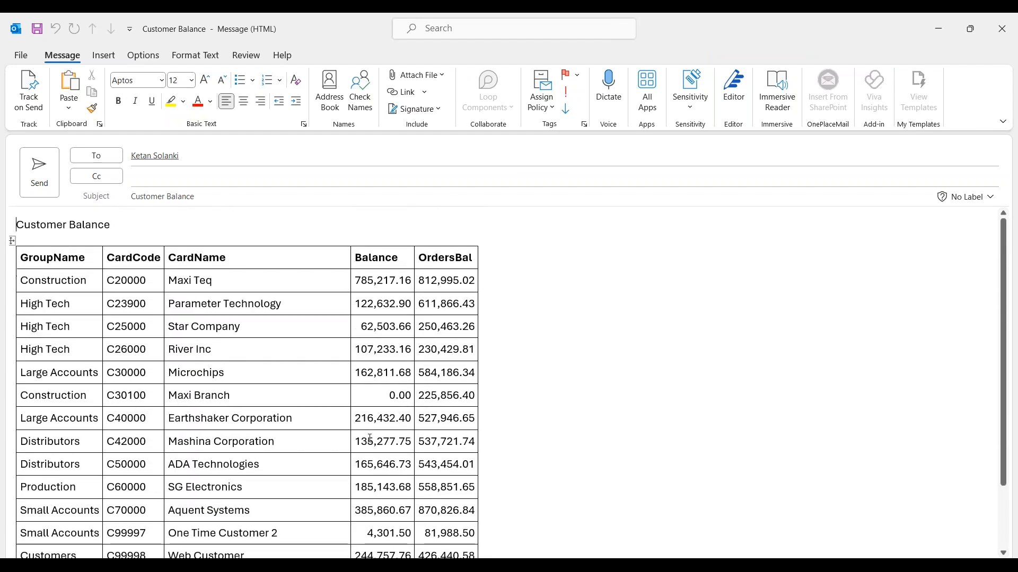
click(998, 30)
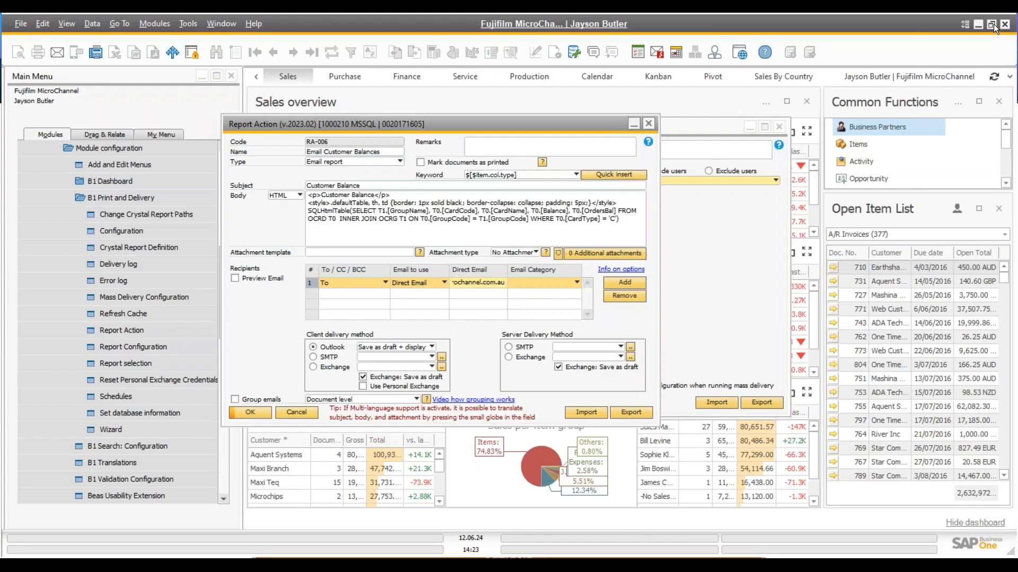
click(363, 252)
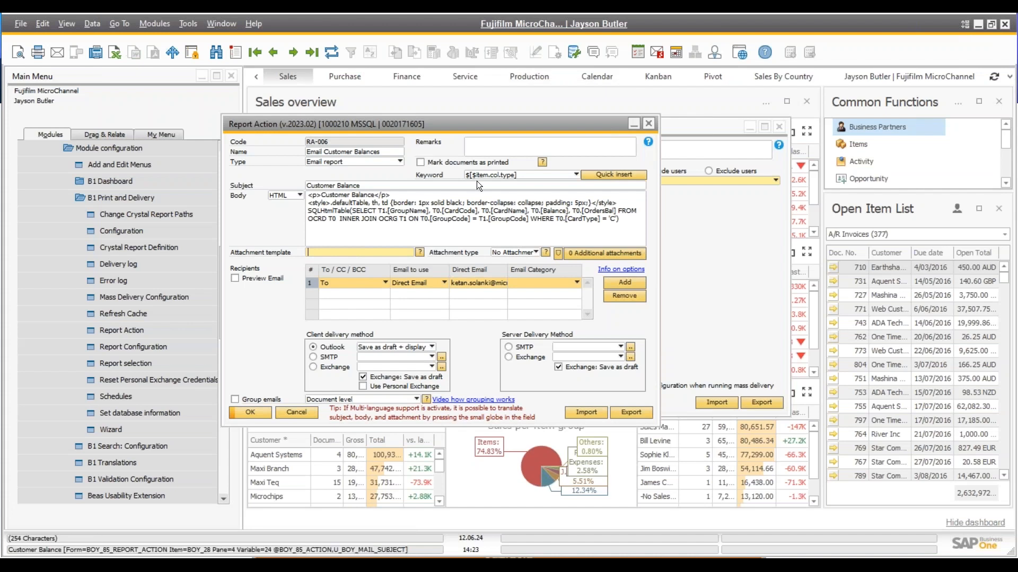
Review the HTML body and table query of the Email Customer Balances report action, then cancel it
click(448, 203)
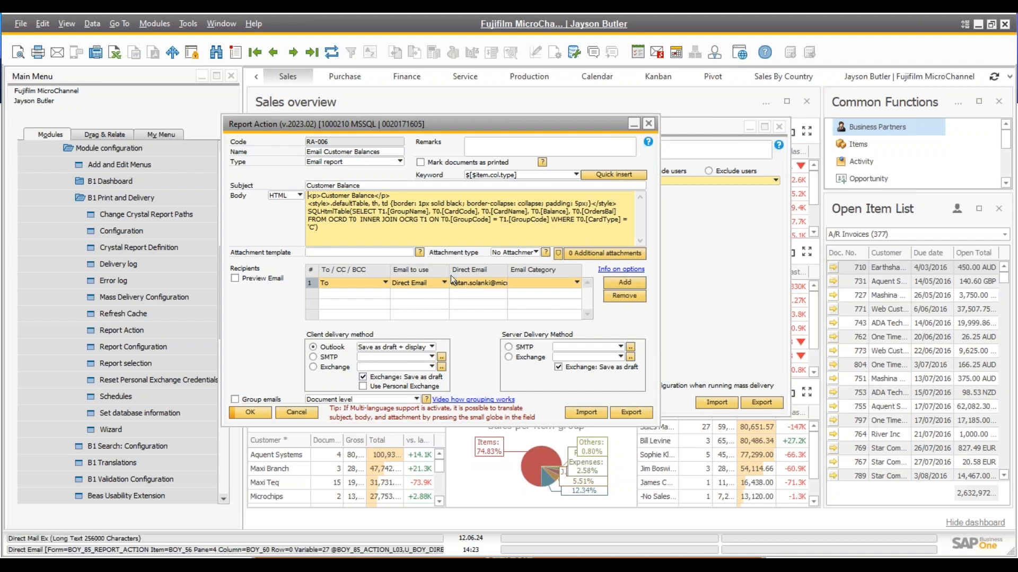
click(311, 412)
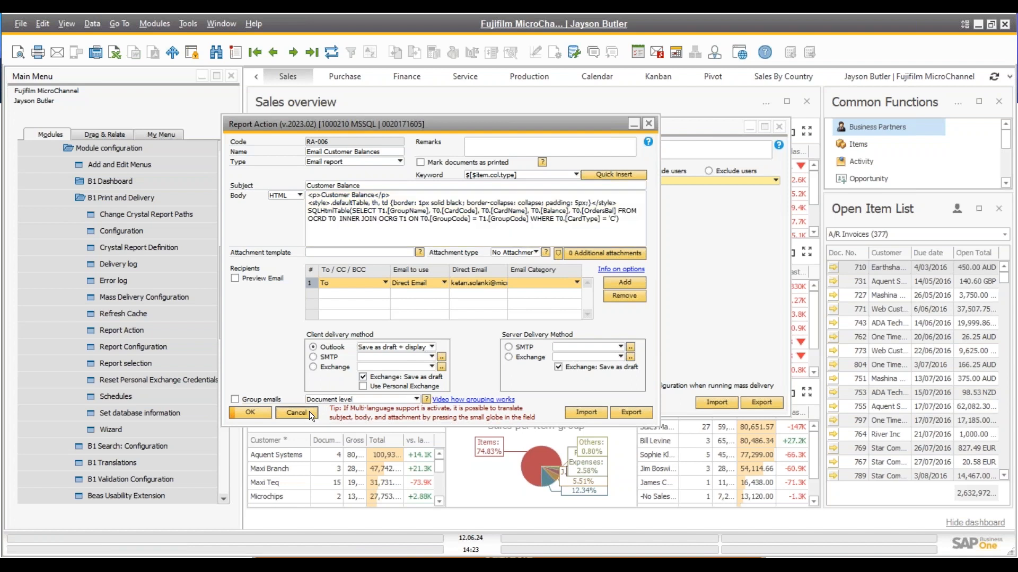
scroll(203, 281, up, 1)
scroll(202, 281, up, 6)
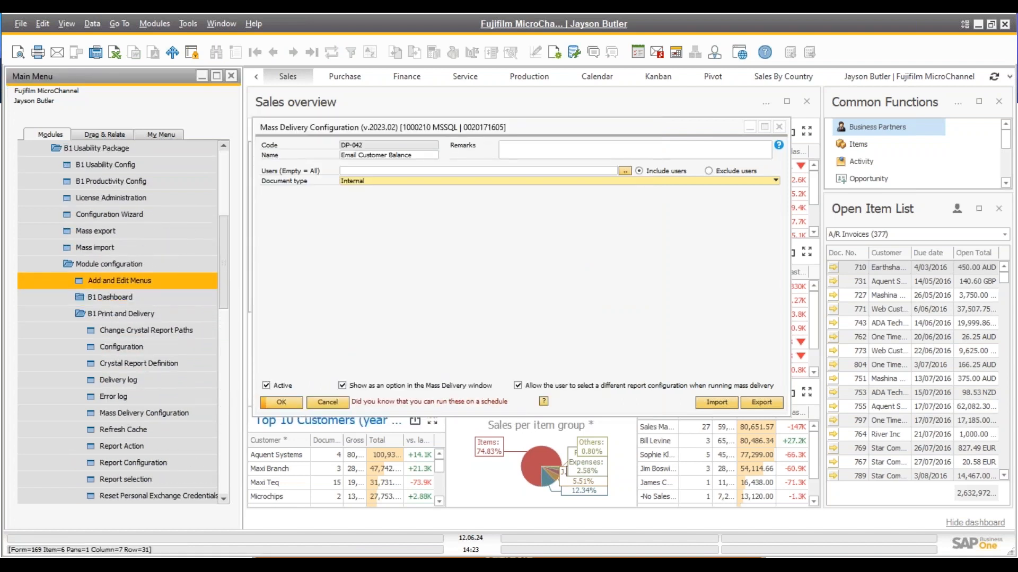
scroll(122, 288, up, 3)
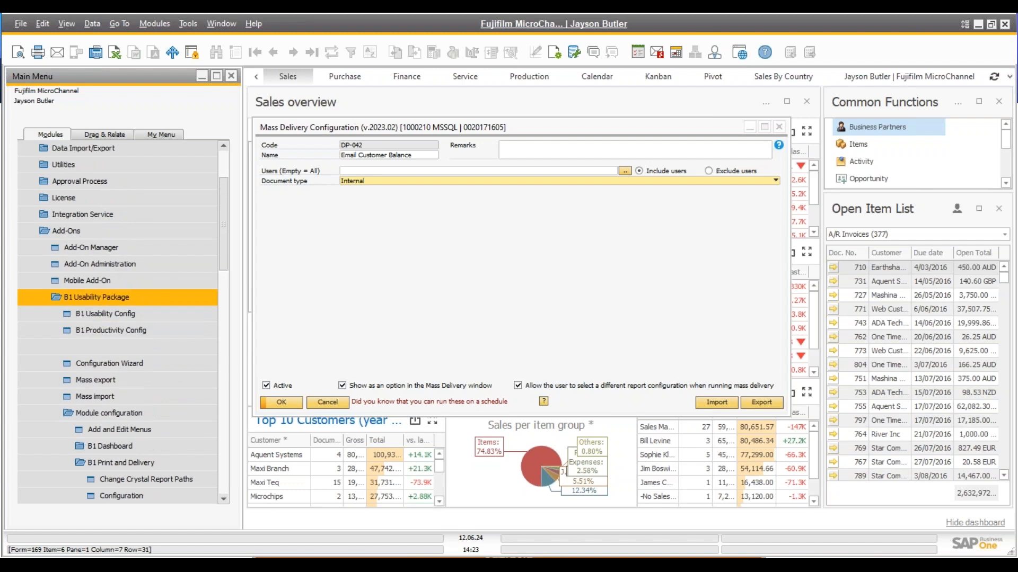
scroll(122, 289, up, 1)
scroll(121, 280, up, 1)
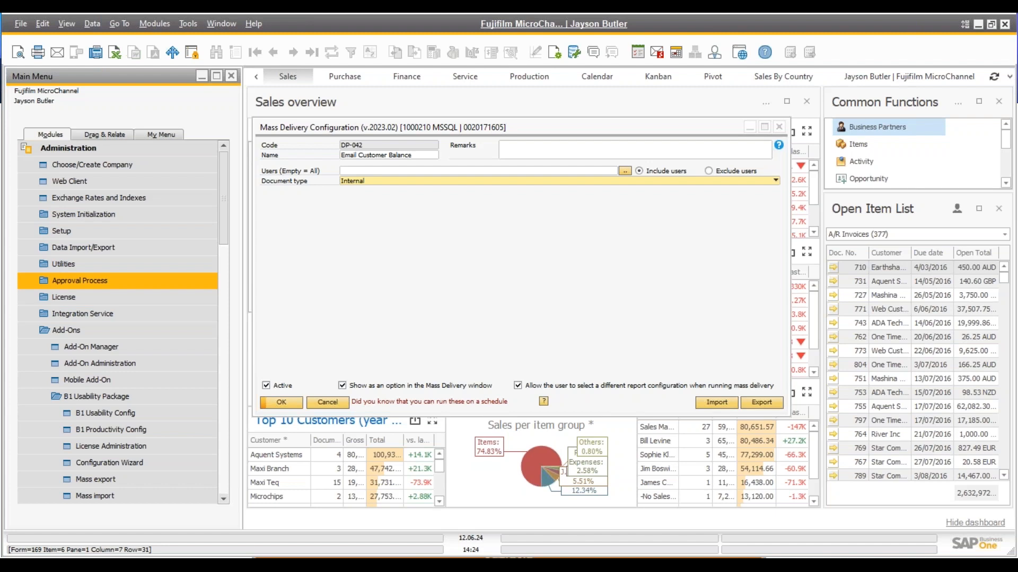
In the Main Menu, collapse Administration and expand the Business Partners module
click(110, 147)
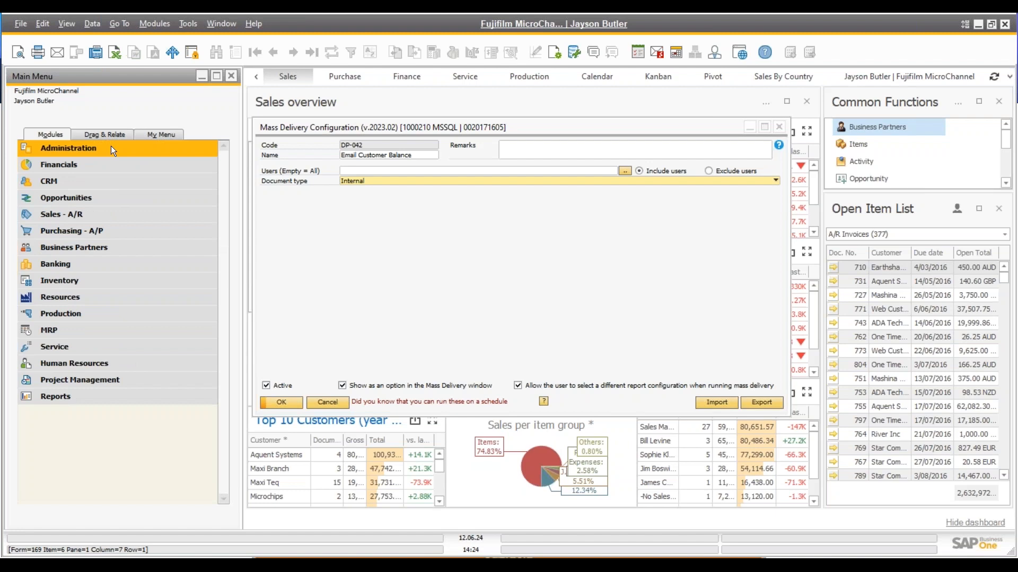
click(101, 209)
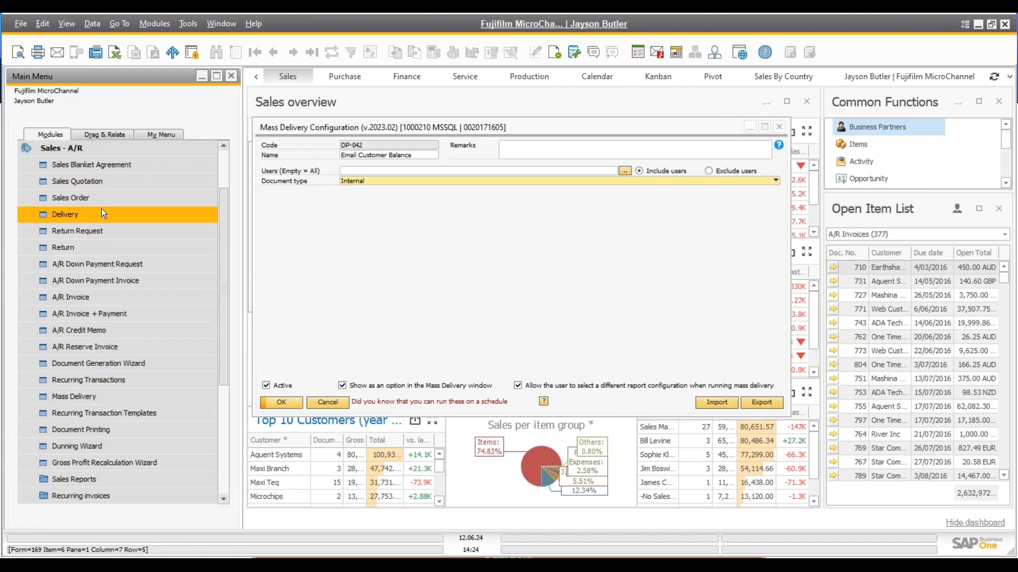
scroll(101, 209, up, 2)
click(101, 209)
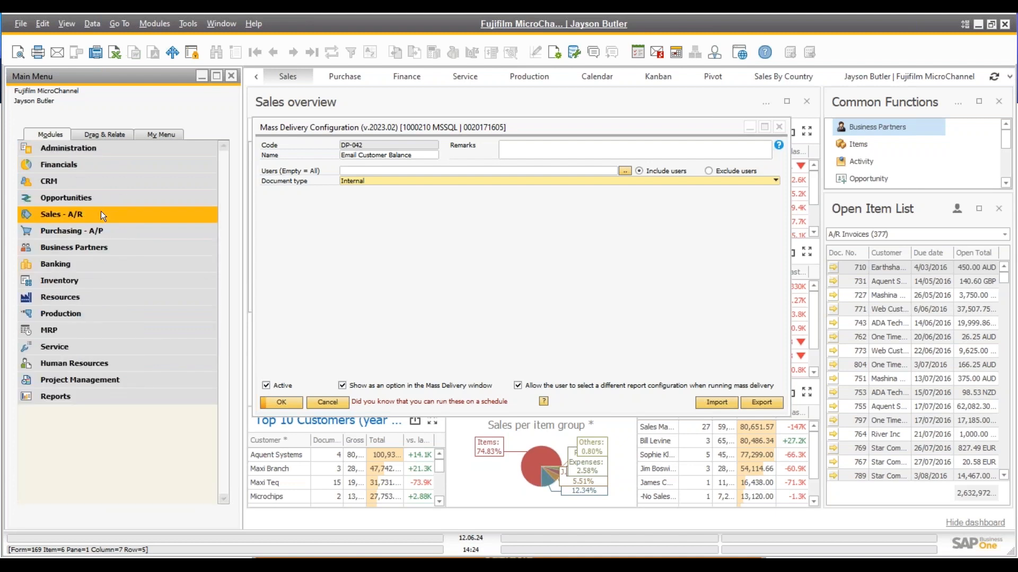
click(91, 247)
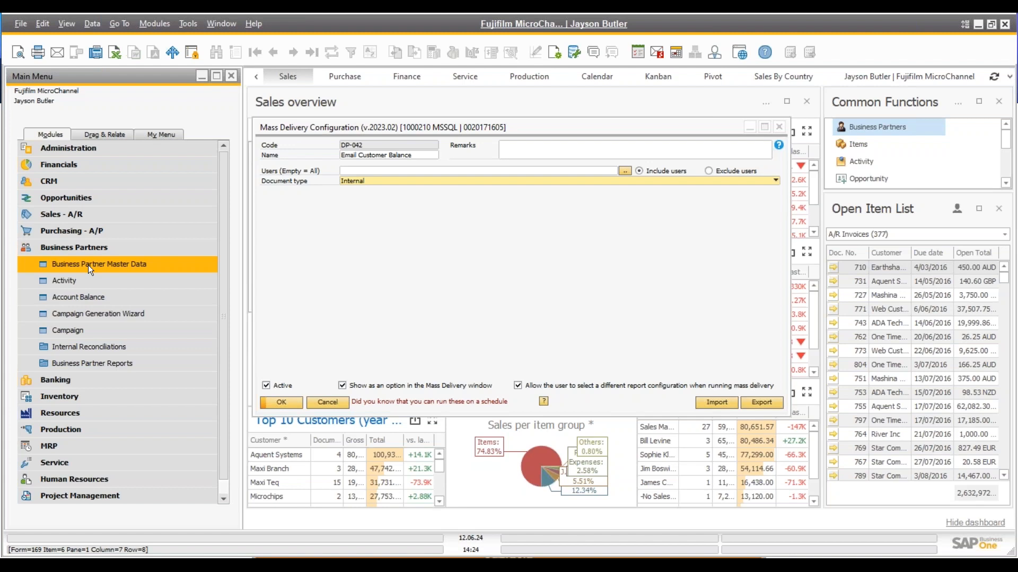
Load Maxi Teq's Business Partner Master Data and show its saved credit cards from Payment Terms
click(88, 265)
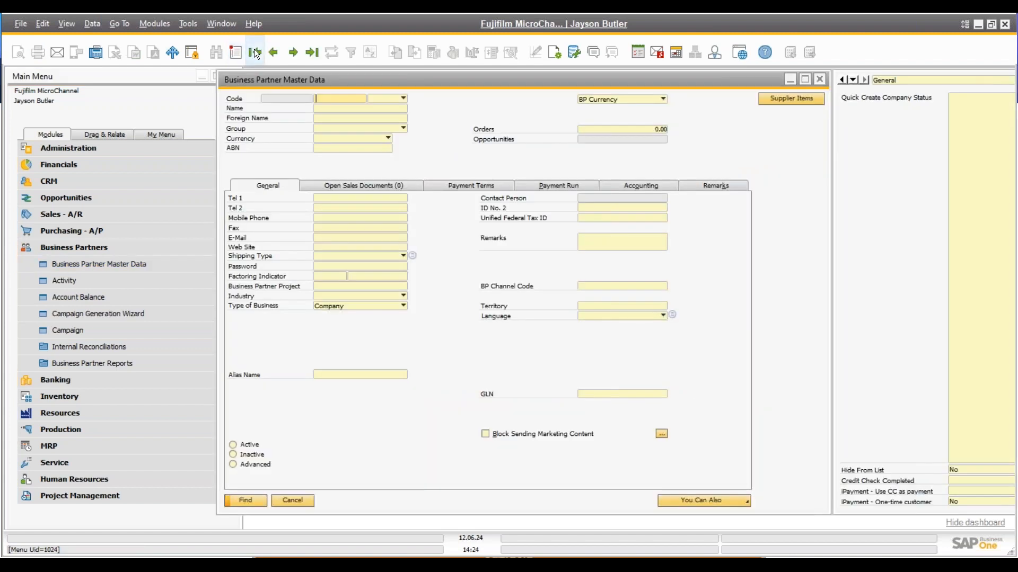
click(254, 51)
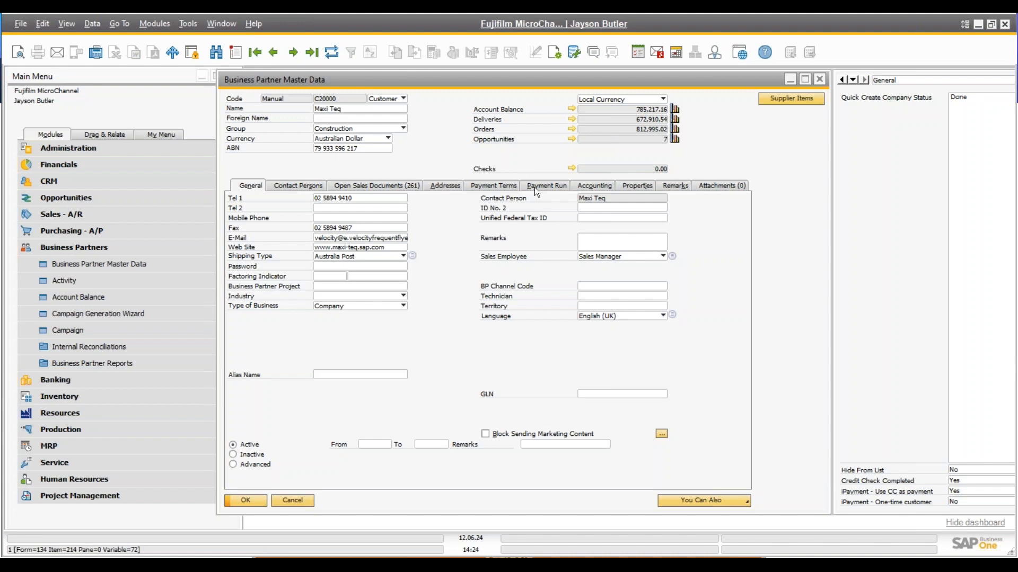
click(506, 186)
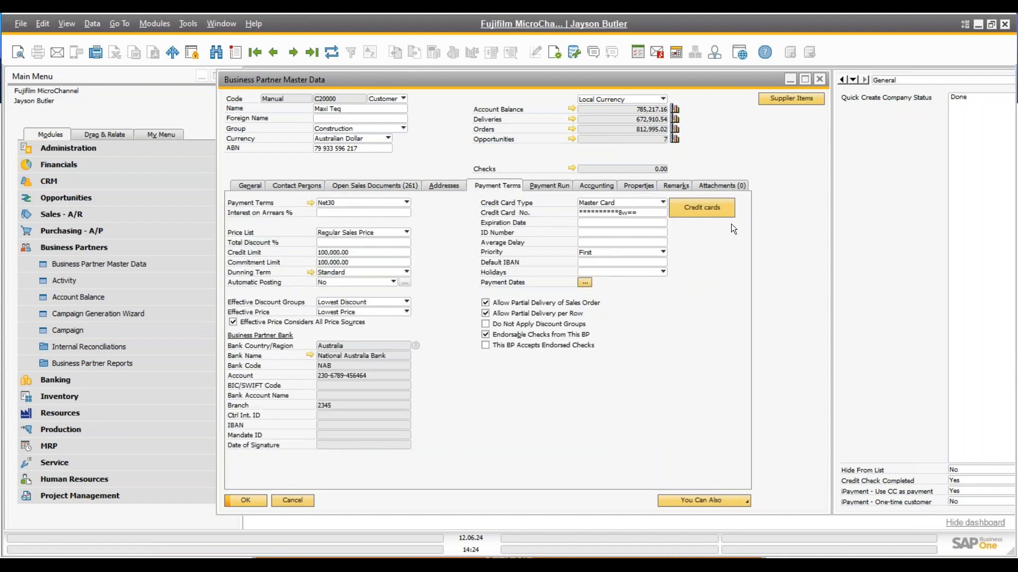
click(705, 208)
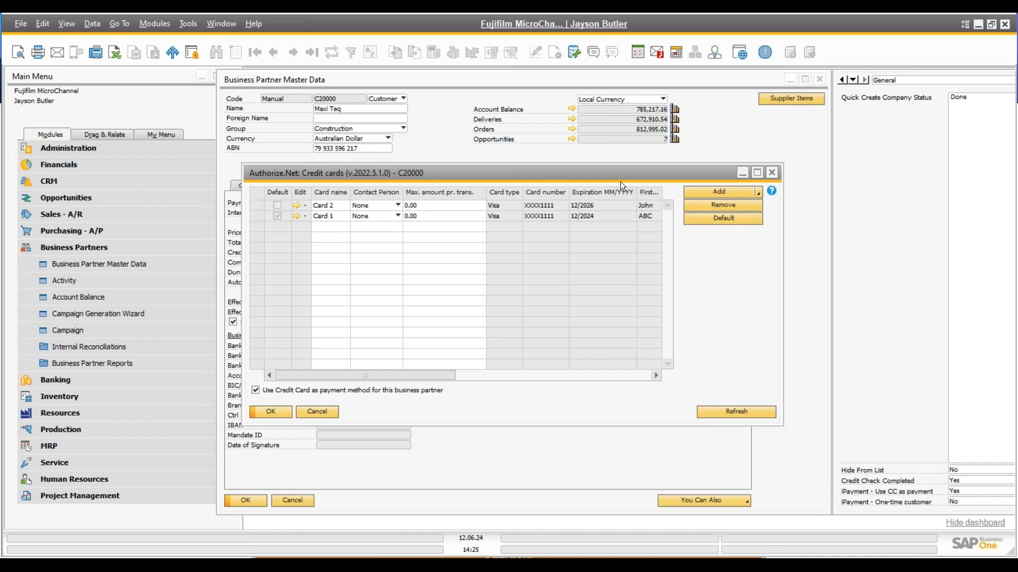
click(720, 194)
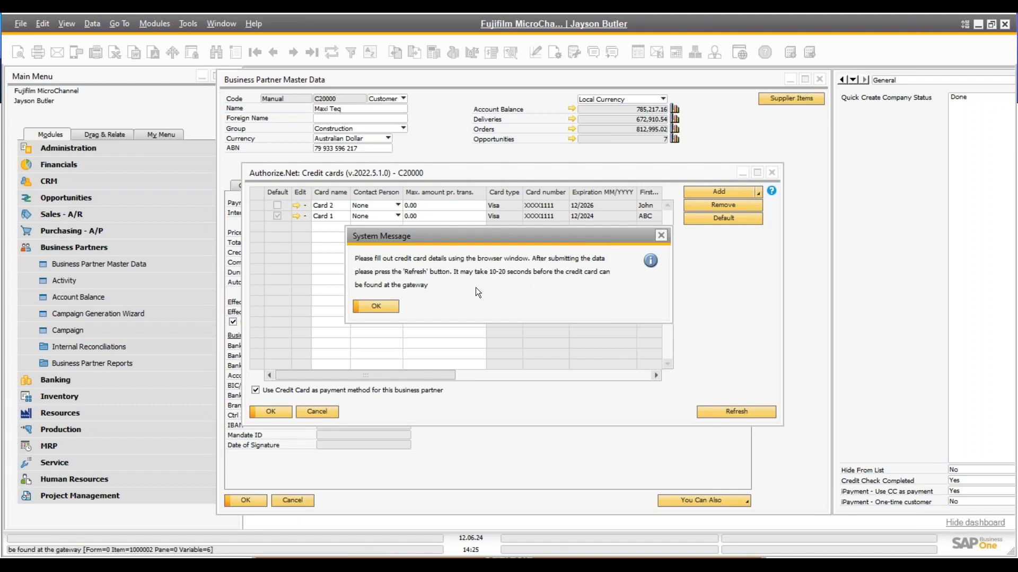
click(376, 307)
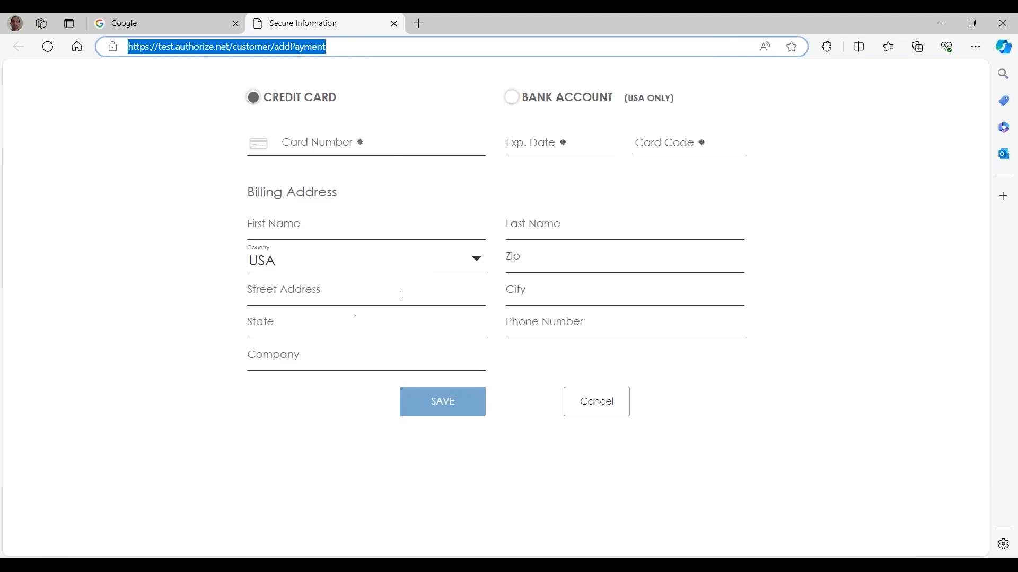
click(395, 24)
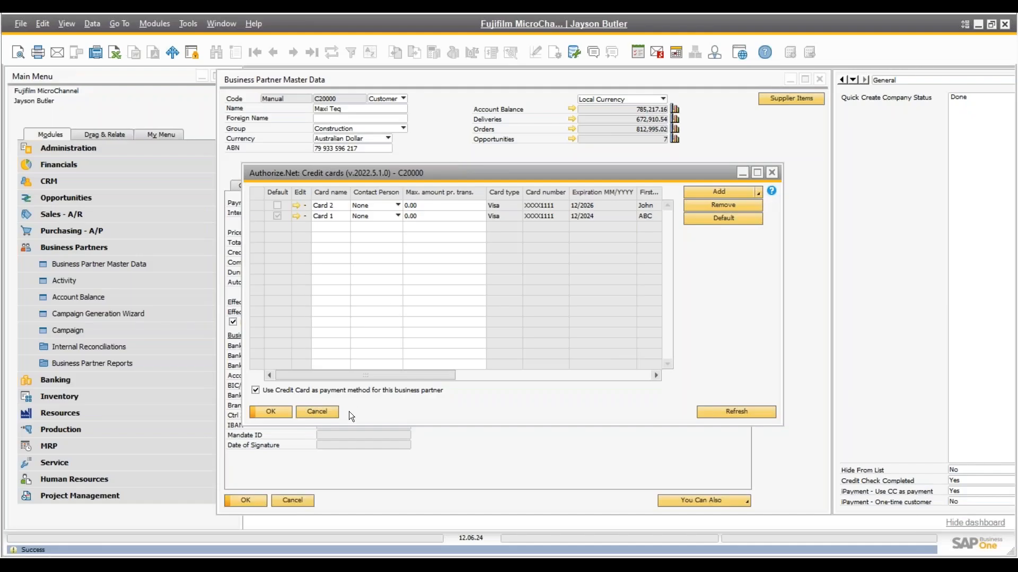
mouse_move(394, 176)
mouse_down()
mouse_move(395, 140)
mouse_move(397, 163)
mouse_up()
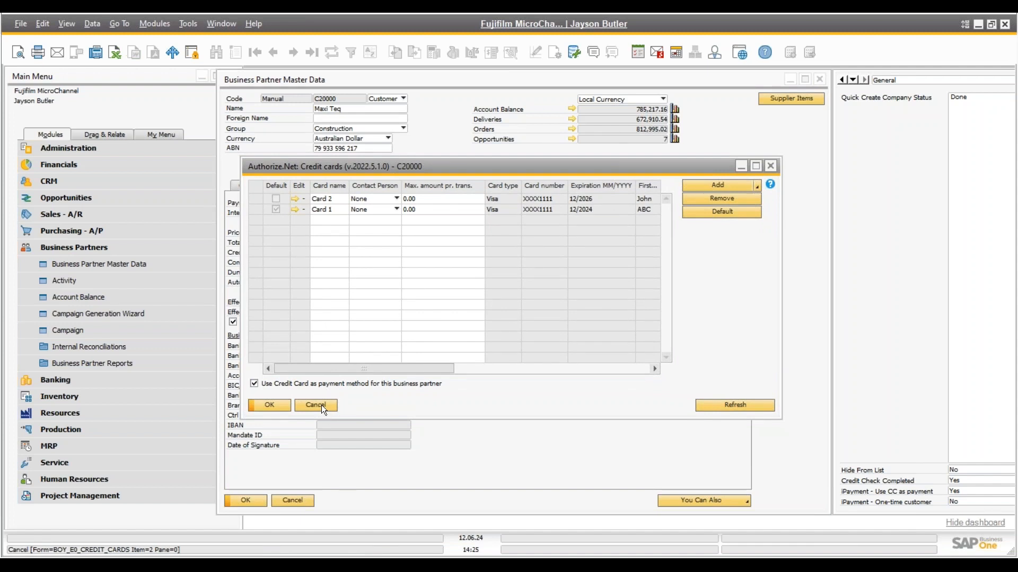
Collapse Business Partners and expand Administration > Add-Ons > B1 iPayment in the Main Menu
click(101, 247)
click(97, 150)
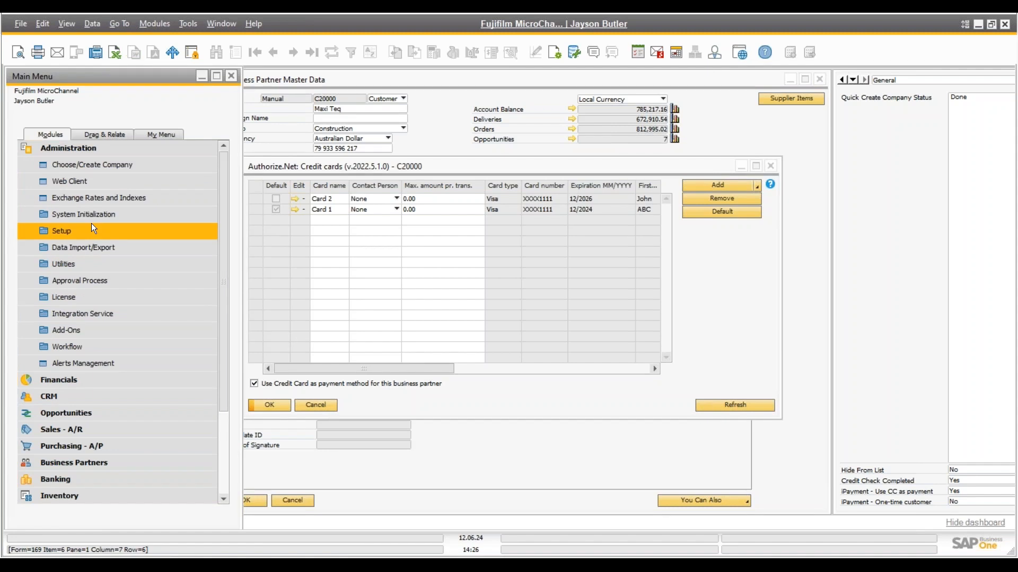
click(263, 169)
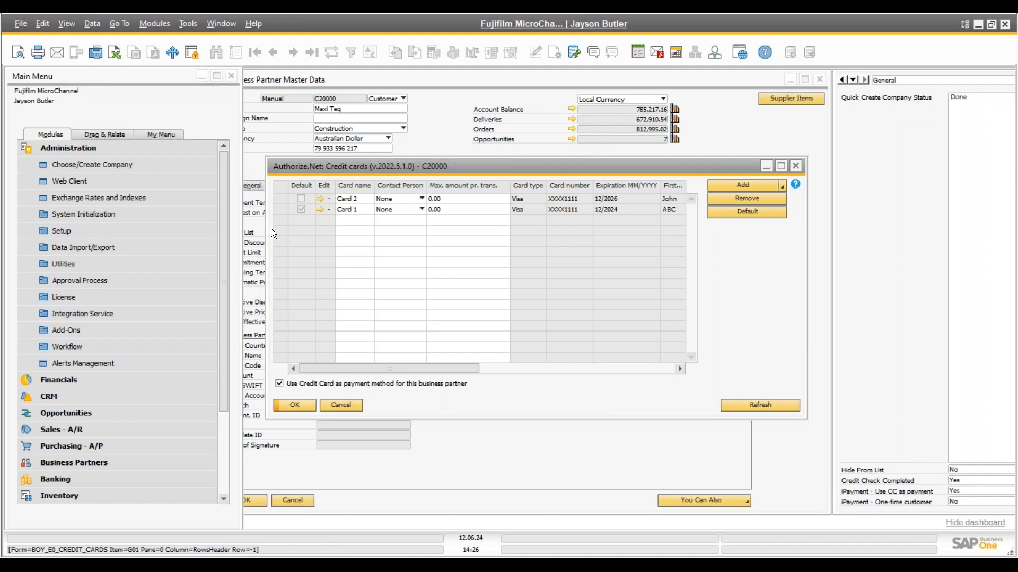
click(90, 332)
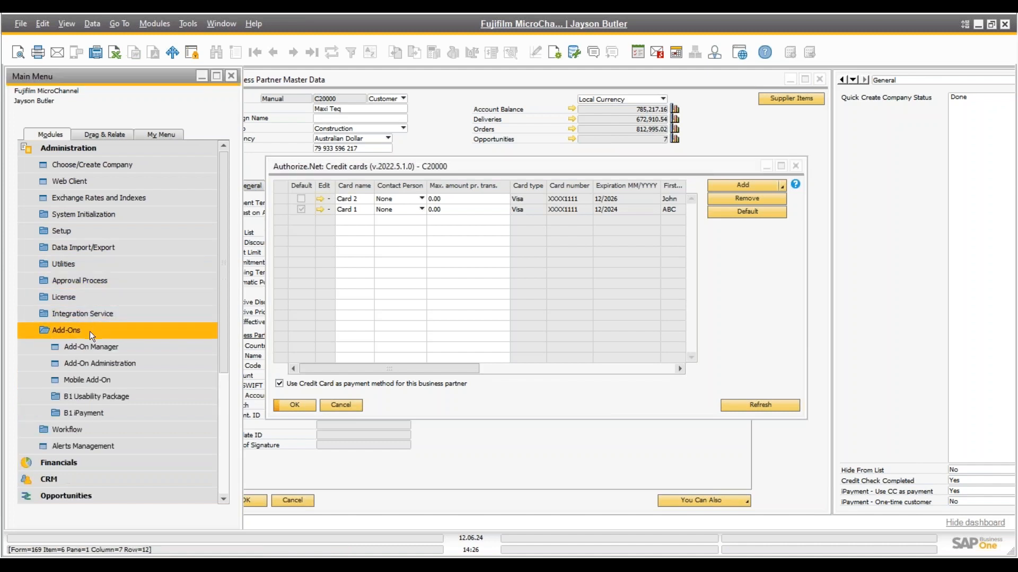
click(90, 411)
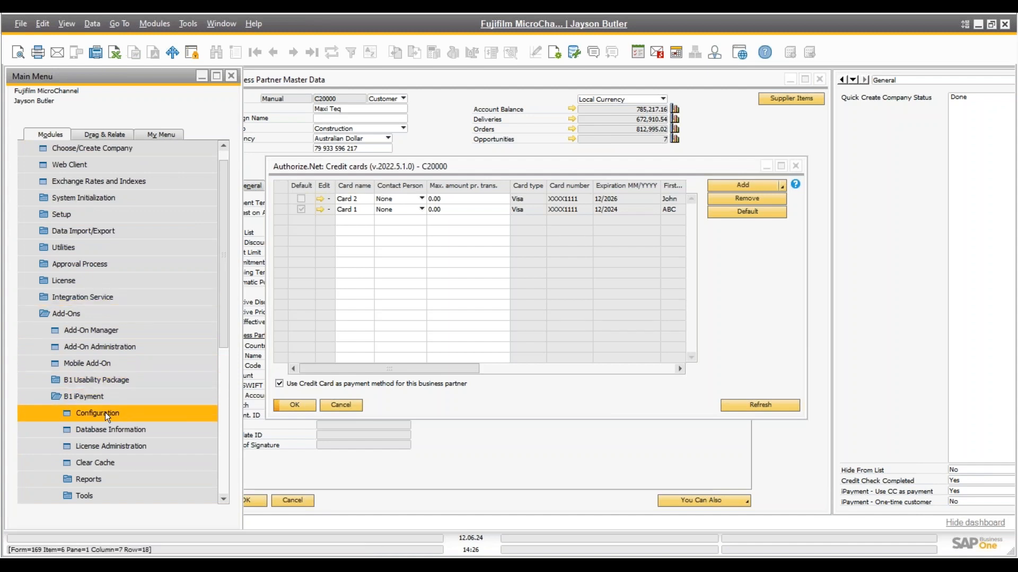
scroll(105, 412, down, 3)
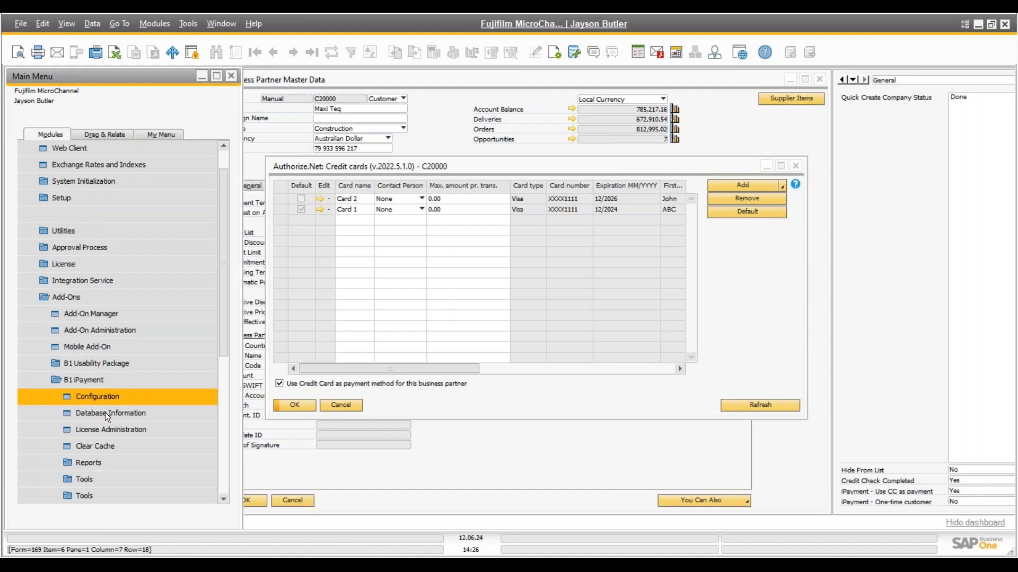
In Authorize.Net Configuration, enable Print and Delivery for one-time card links, keeping Sales Order at Do nothing and markup at None
click(120, 365)
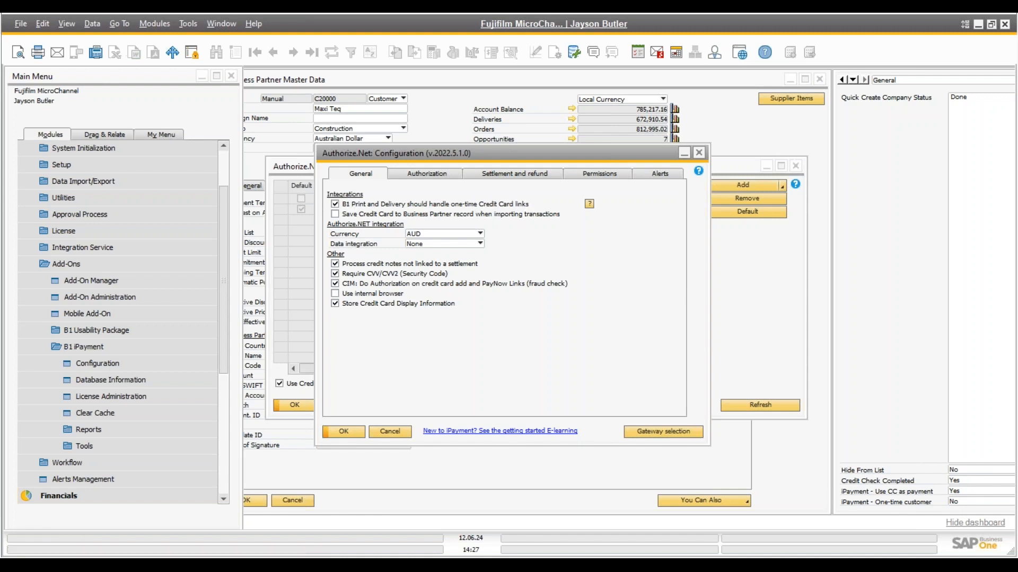
click(334, 203)
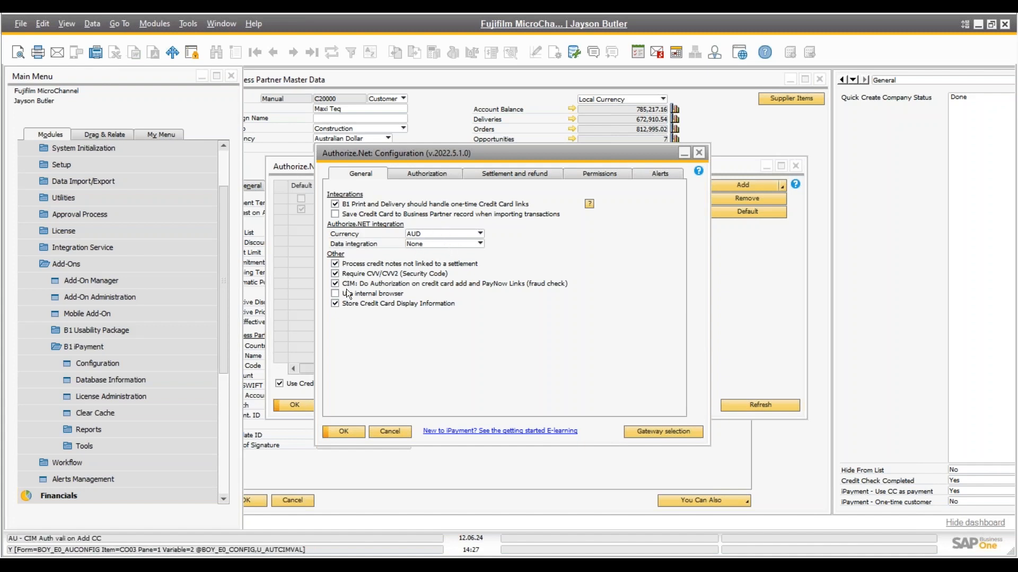
click(404, 174)
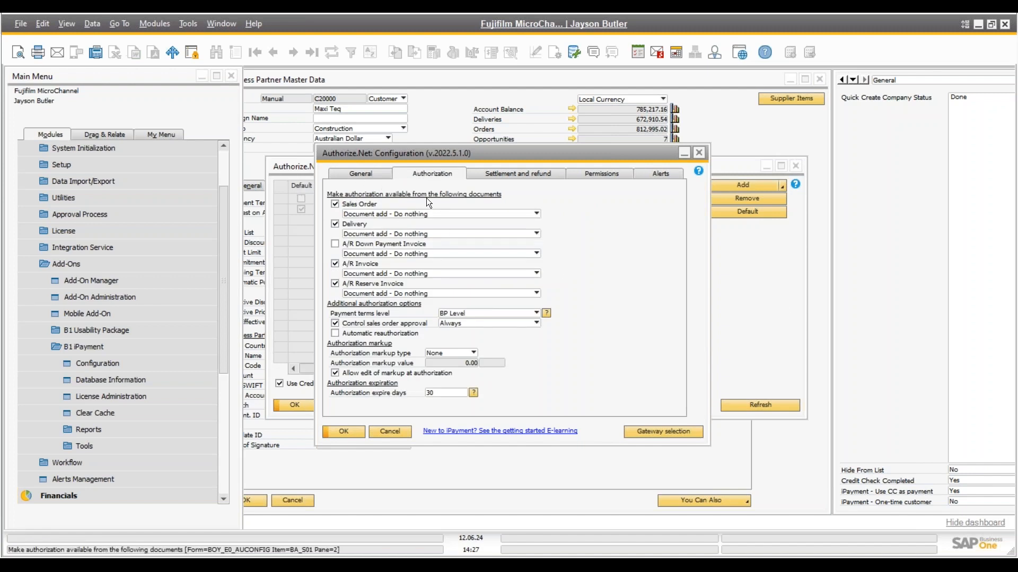
click(361, 215)
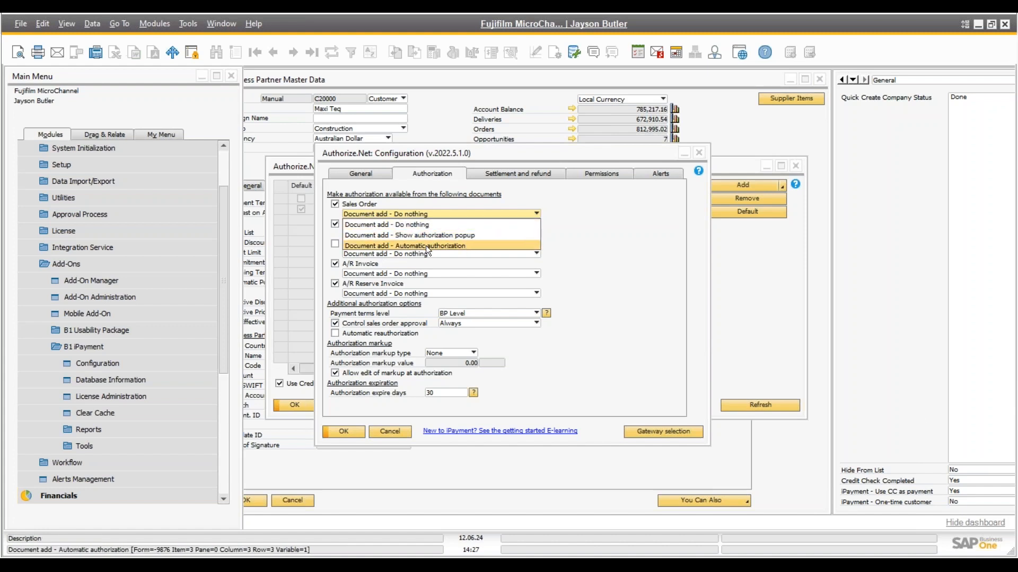
click(598, 240)
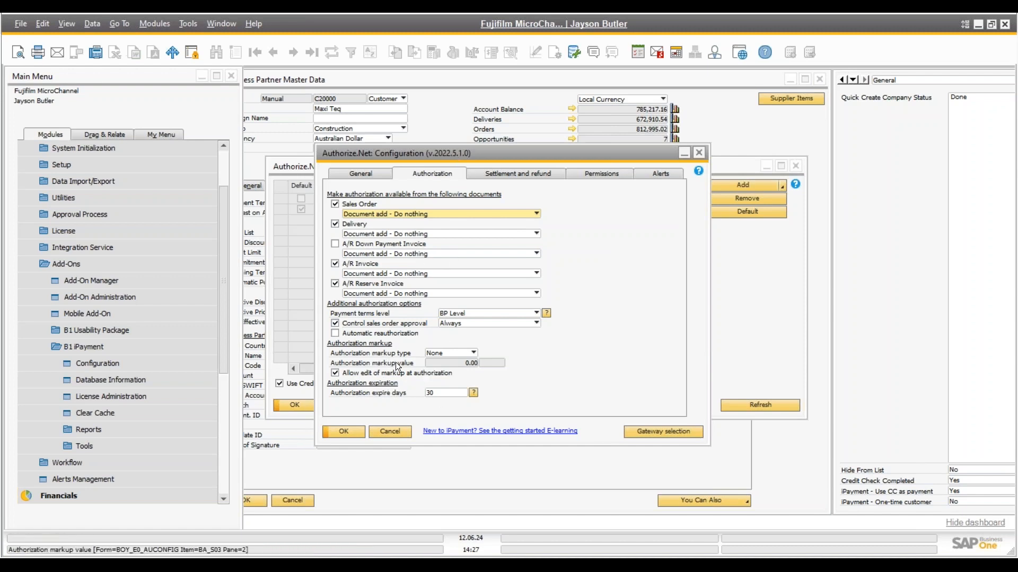
click(443, 352)
click(443, 352)
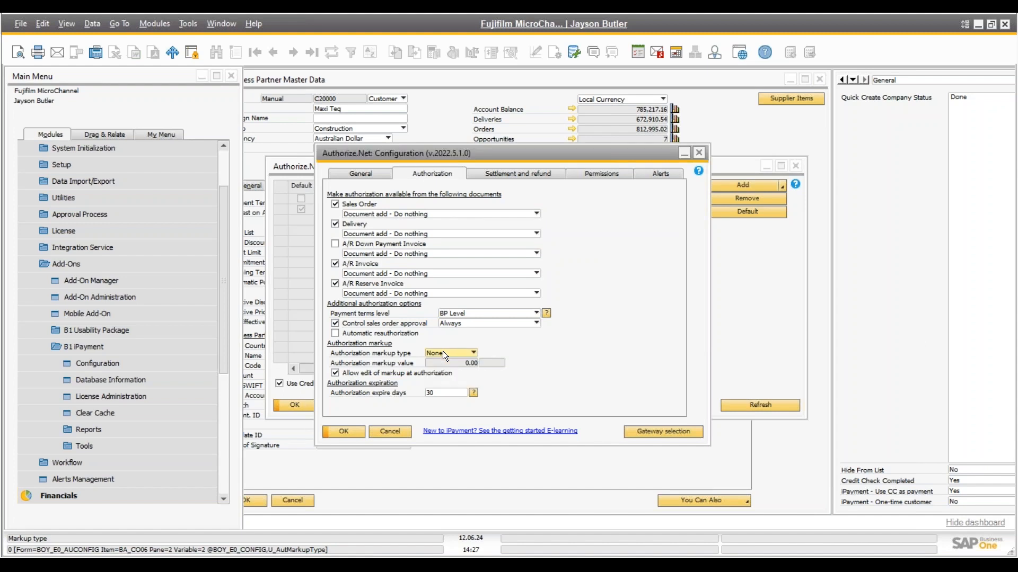
Review the Settlement, Permissions and Alerts tabs, then close the configuration
click(507, 174)
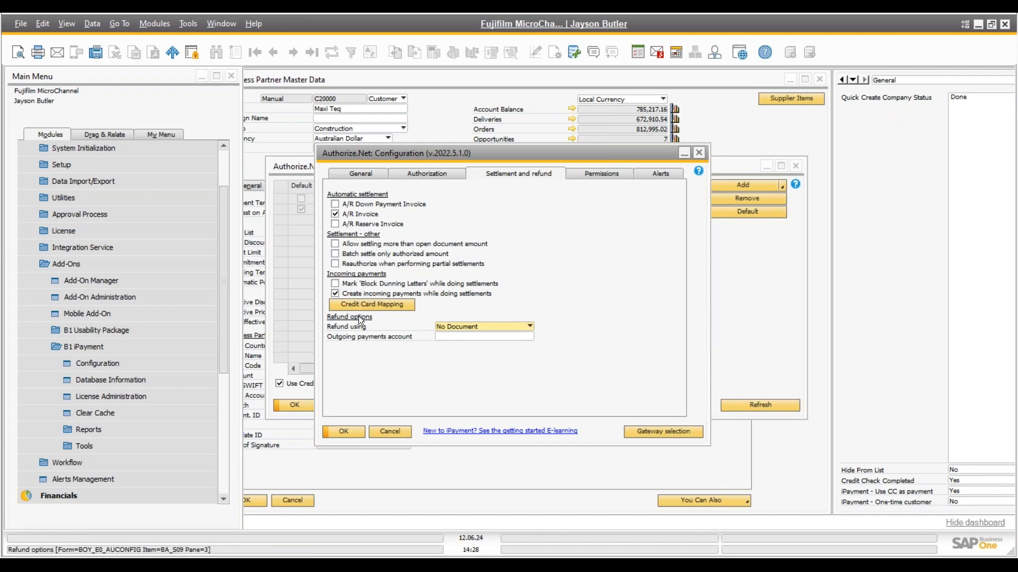
click(599, 172)
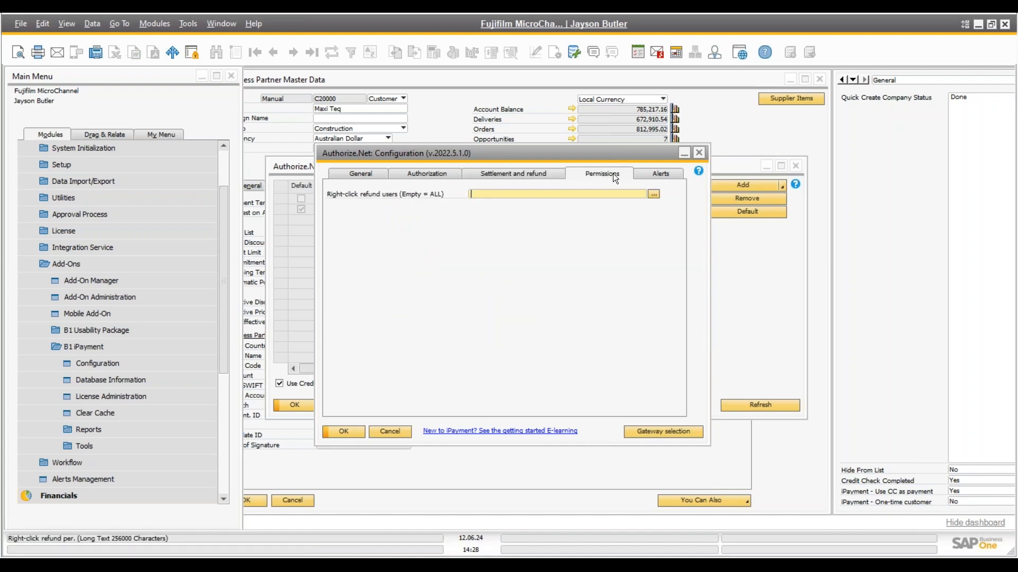
click(650, 173)
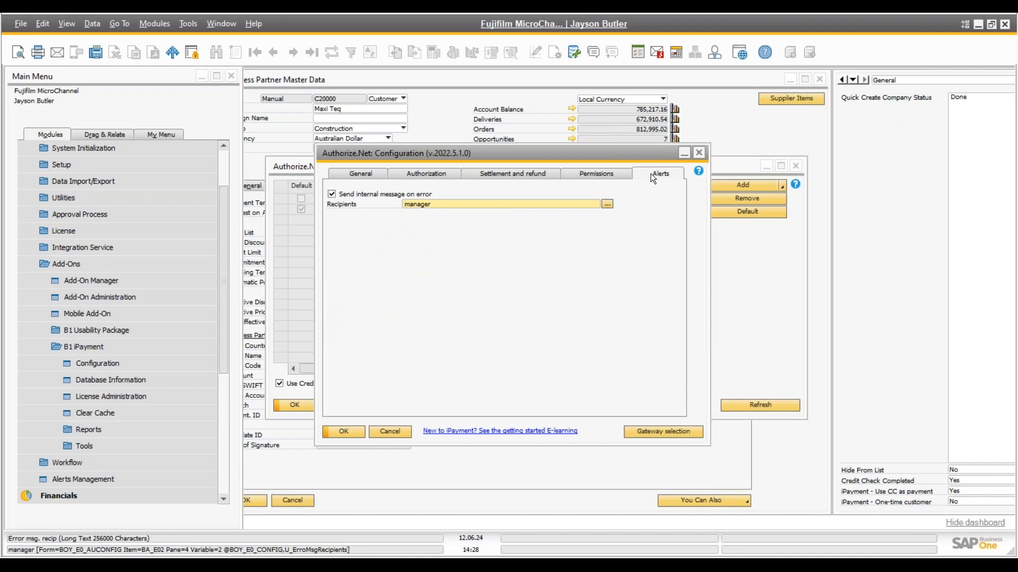
click(698, 153)
Check the Settle action in Scheduled Actions, cancel unsaved, and move the credit cards window lower-left
click(102, 447)
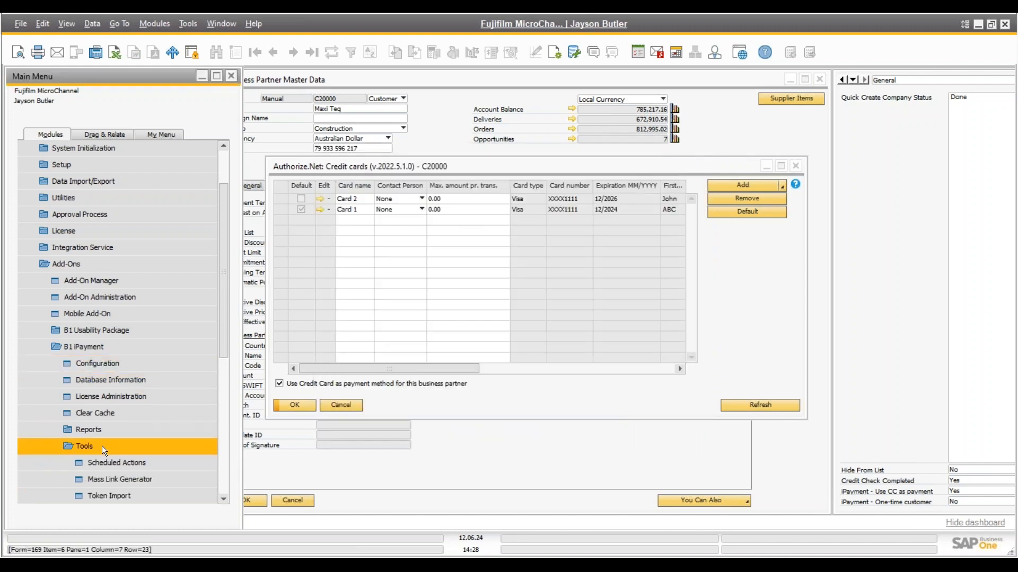
scroll(102, 446, down, 3)
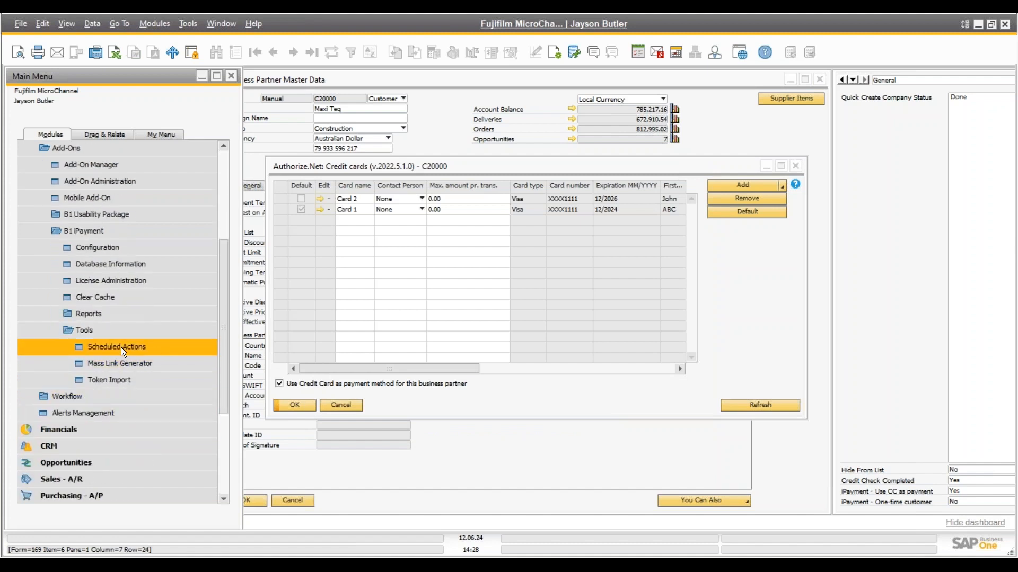
click(121, 348)
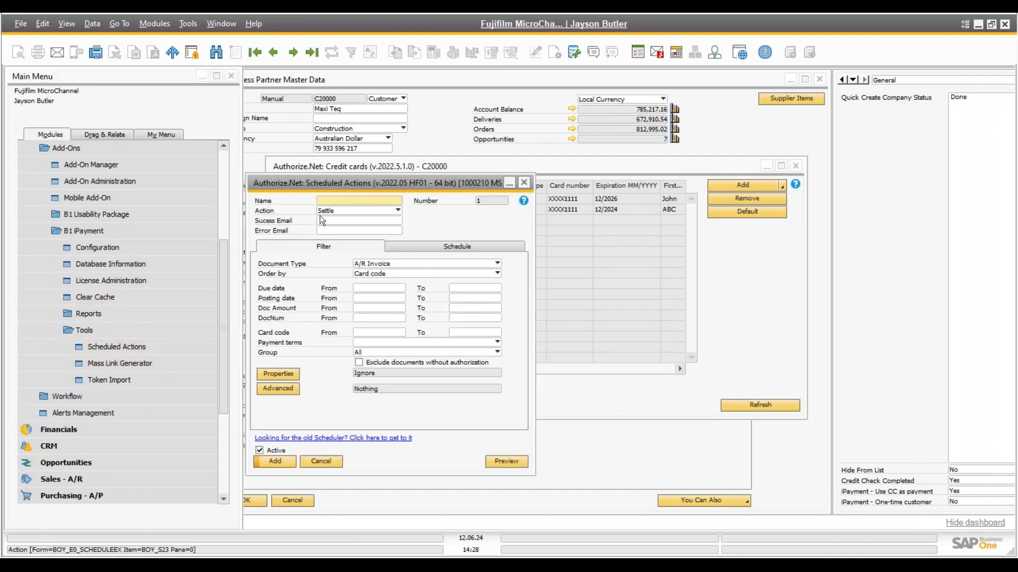
click(347, 211)
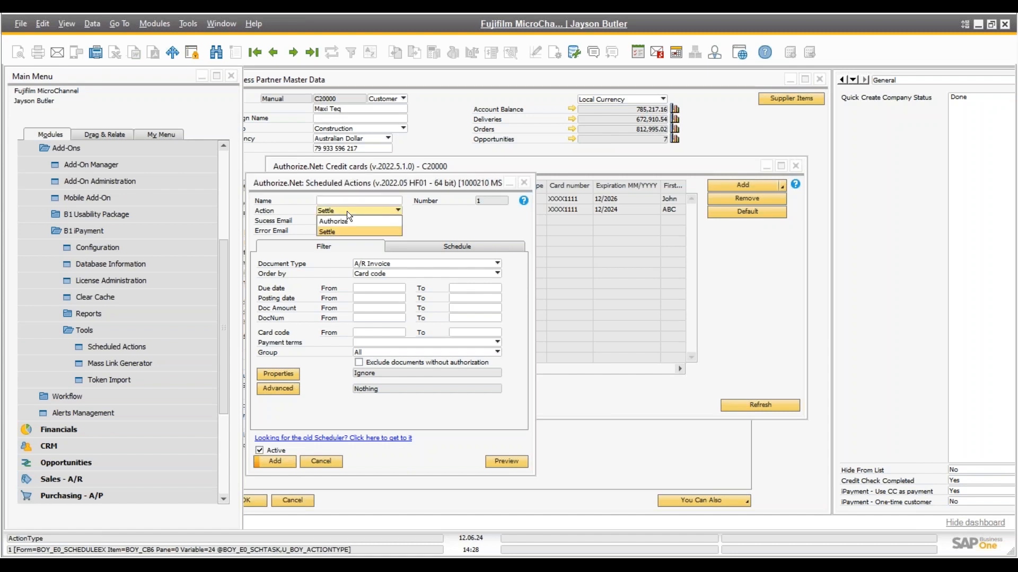
click(347, 211)
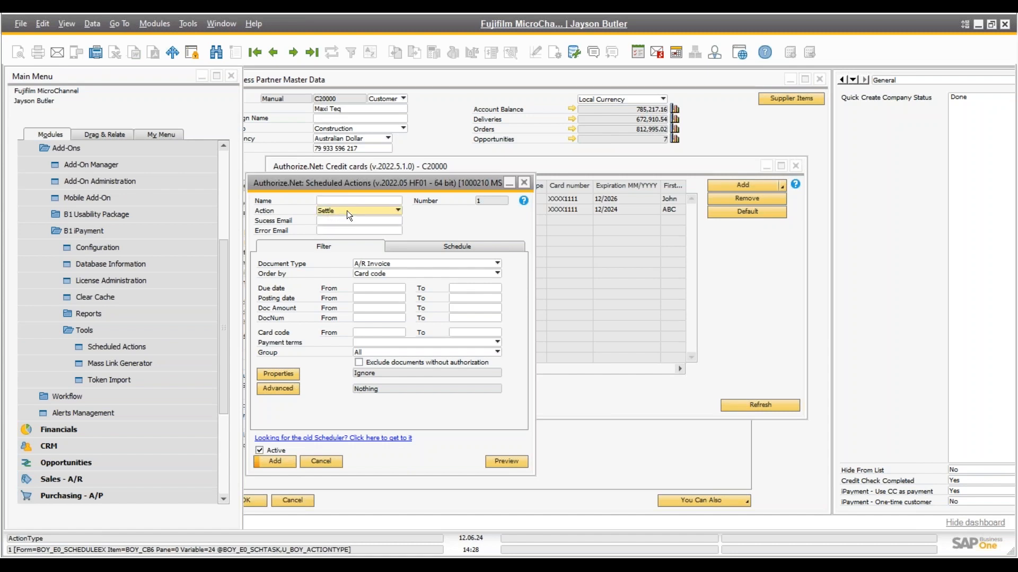
click(326, 462)
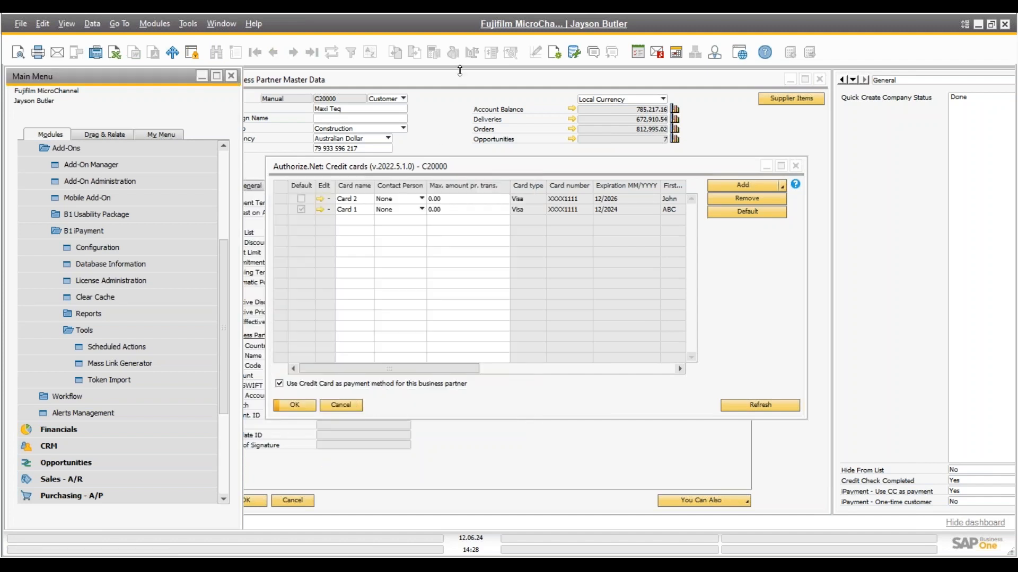
click(399, 164)
drag(400, 165, 319, 211)
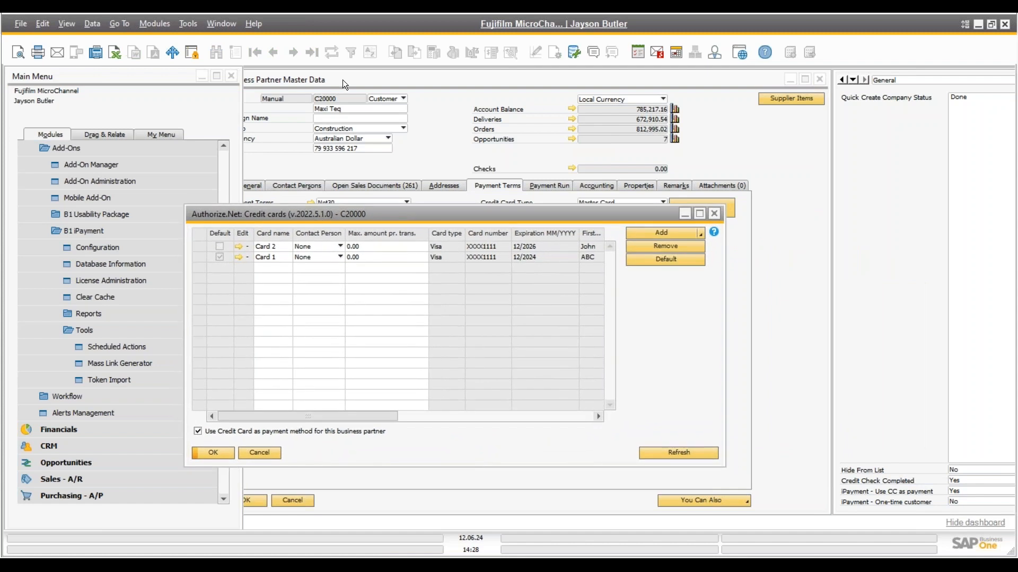
Copy a customer card-entry link to the clipboard from Maxi Teq's Credit cards Add menu
click(342, 80)
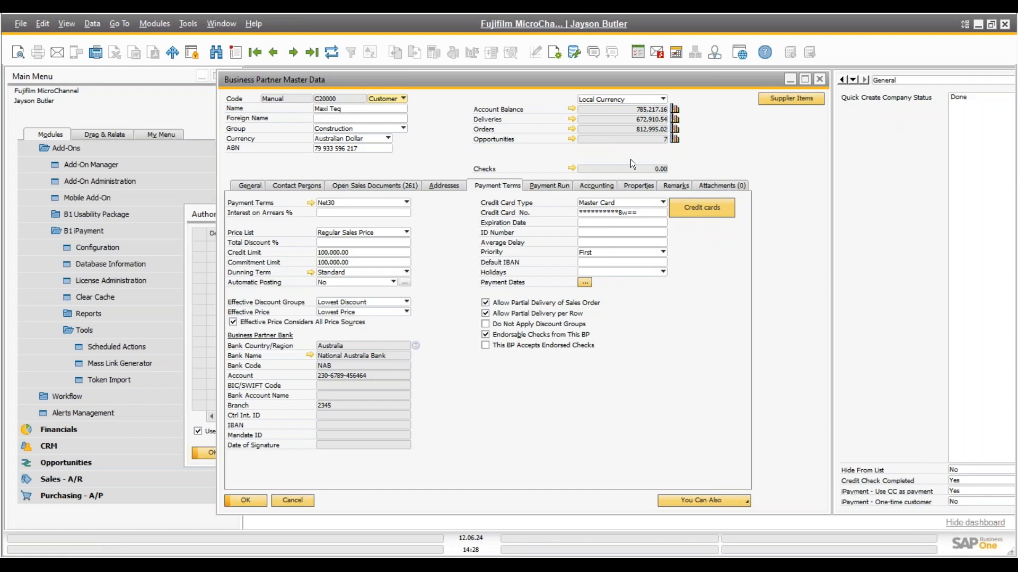
click(707, 207)
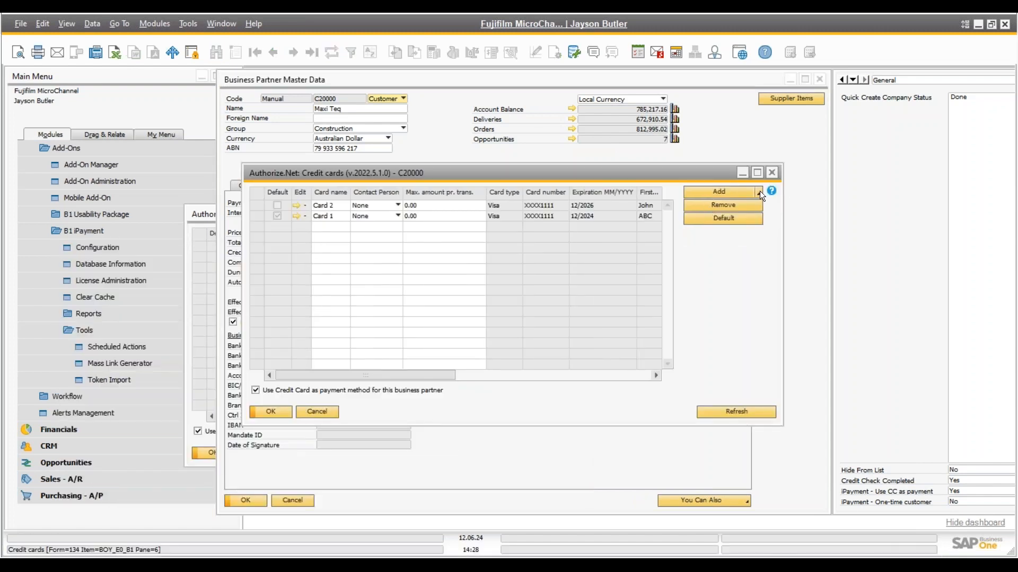
click(759, 193)
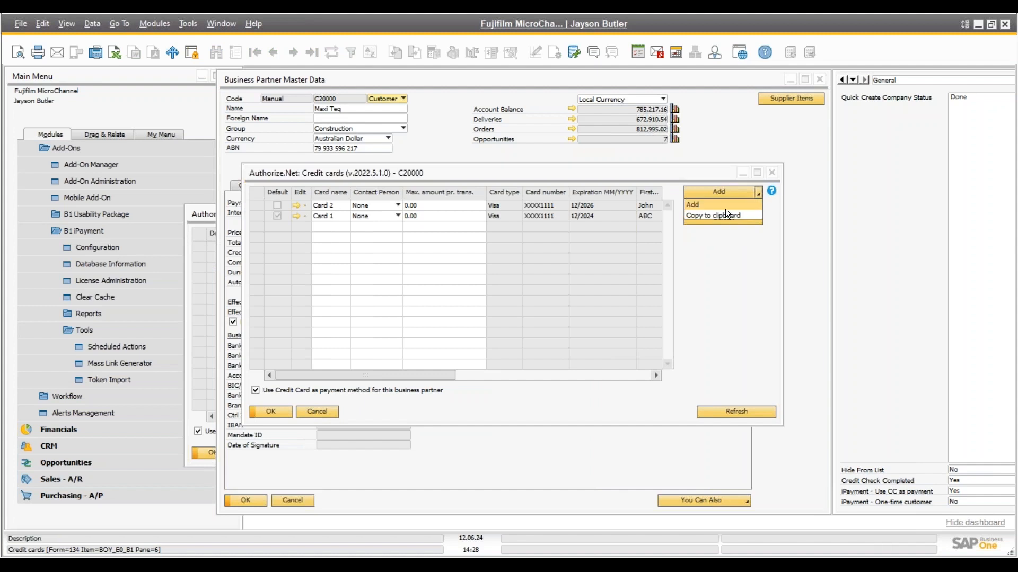
click(717, 215)
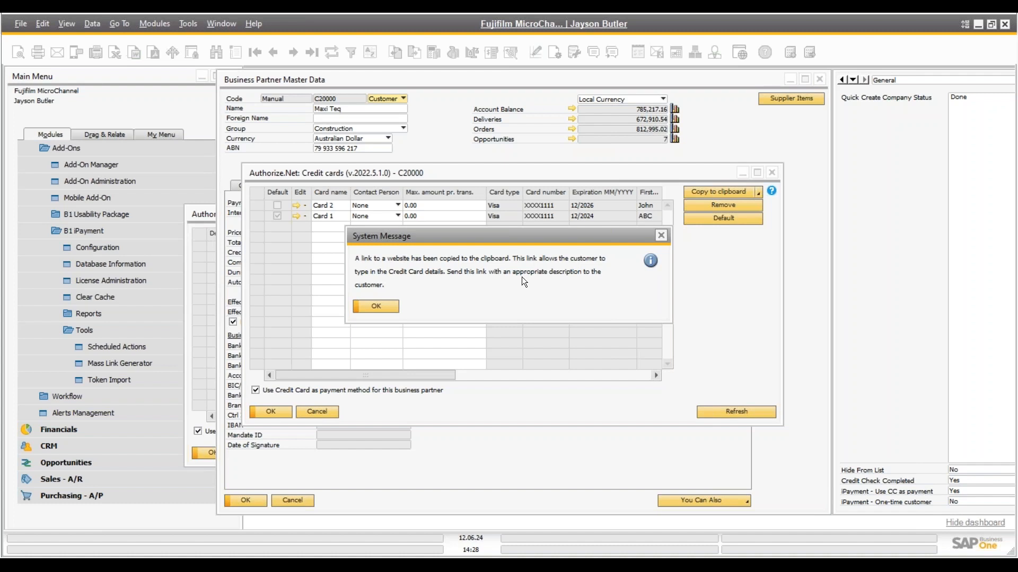
click(381, 304)
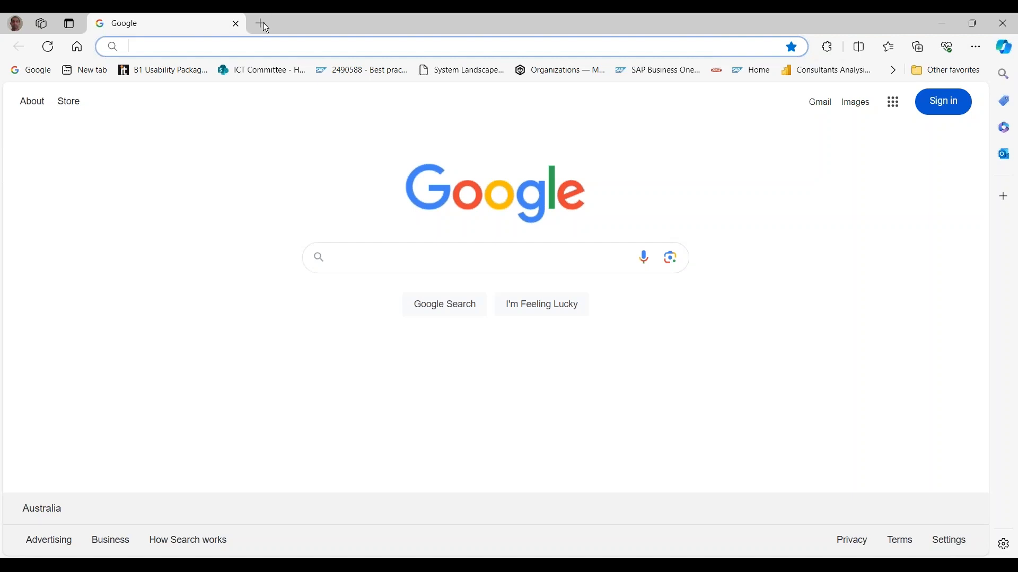
click(261, 24)
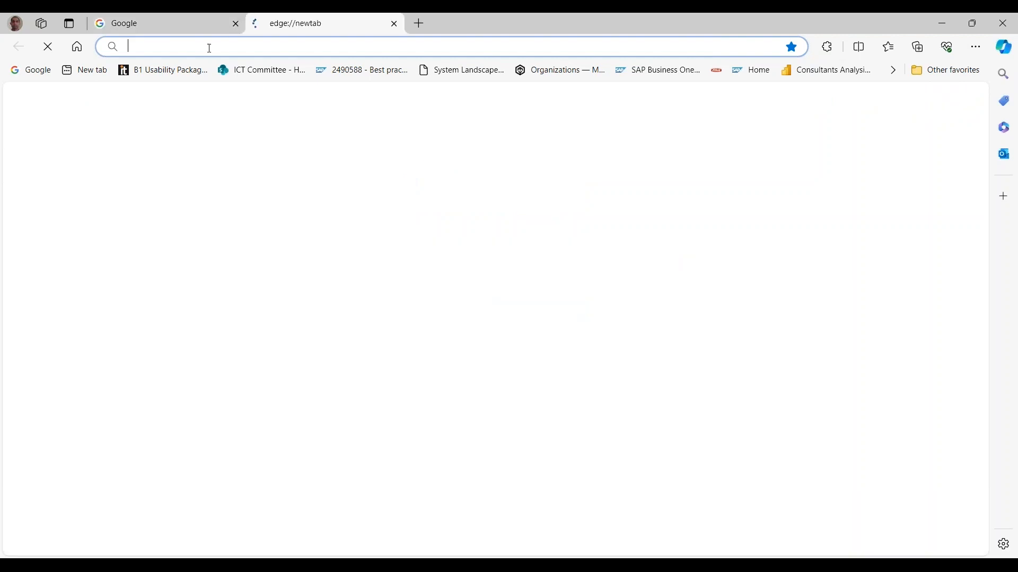
Paste the card-entry link into Edge, check the Authorize.Net form, then close it and return to SAP
click(210, 48)
key(ctrl+v)
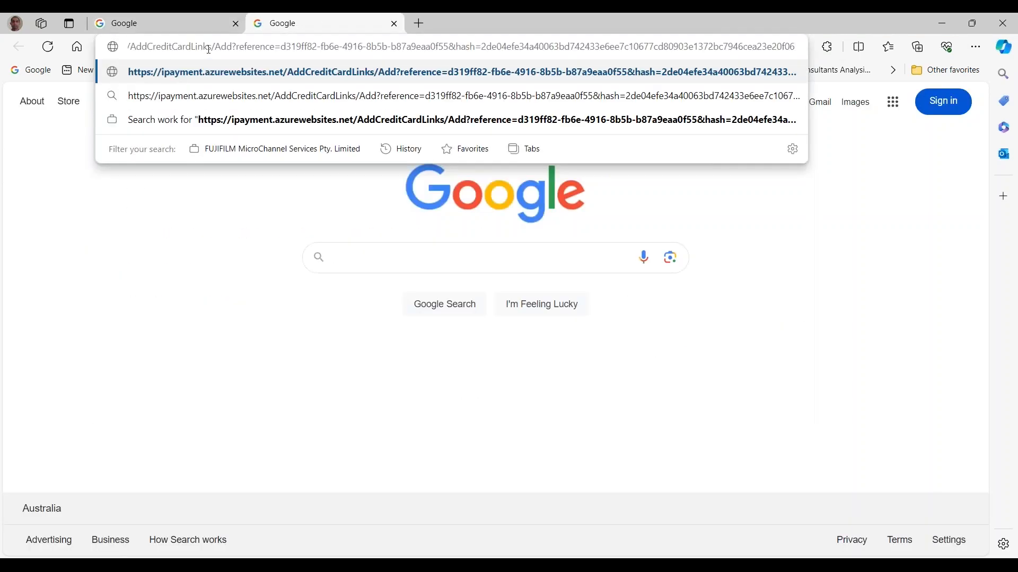
key(Return)
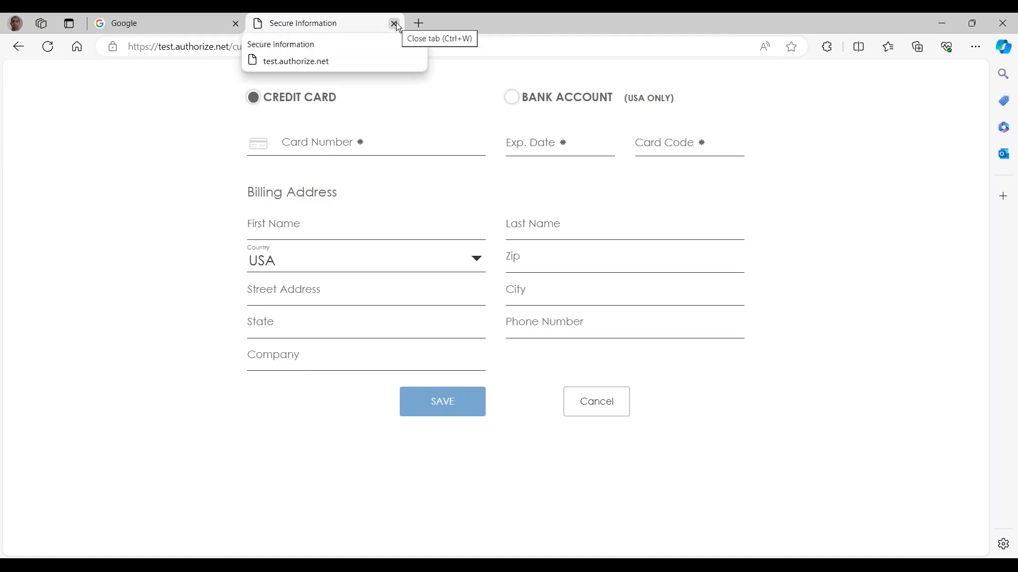
click(396, 23)
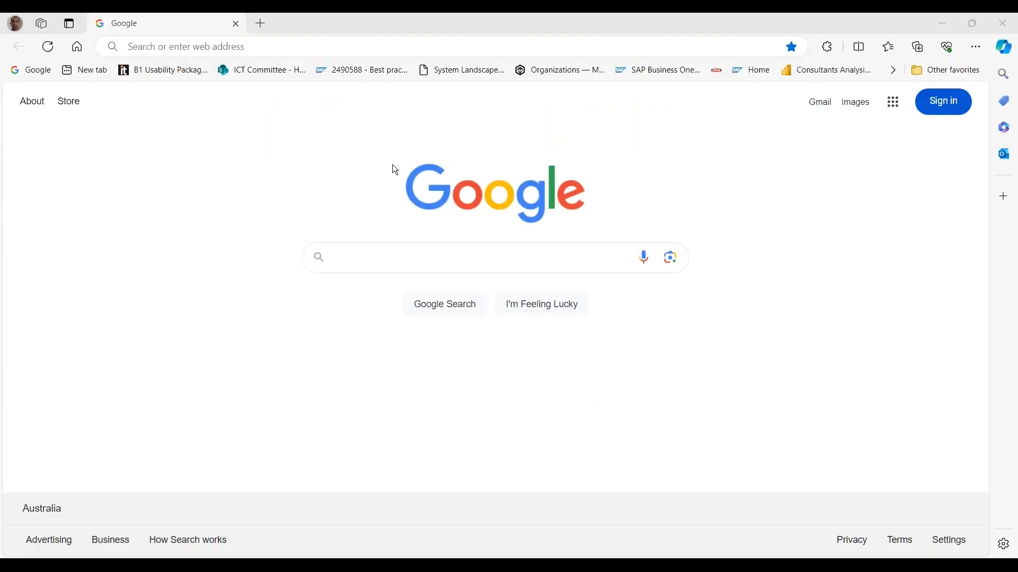
key(alt+Tab)
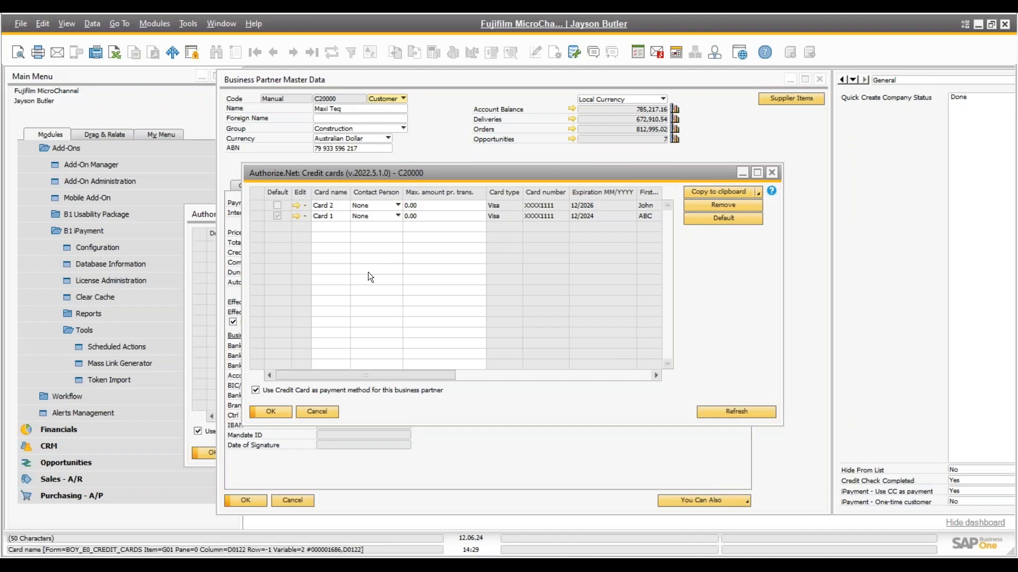
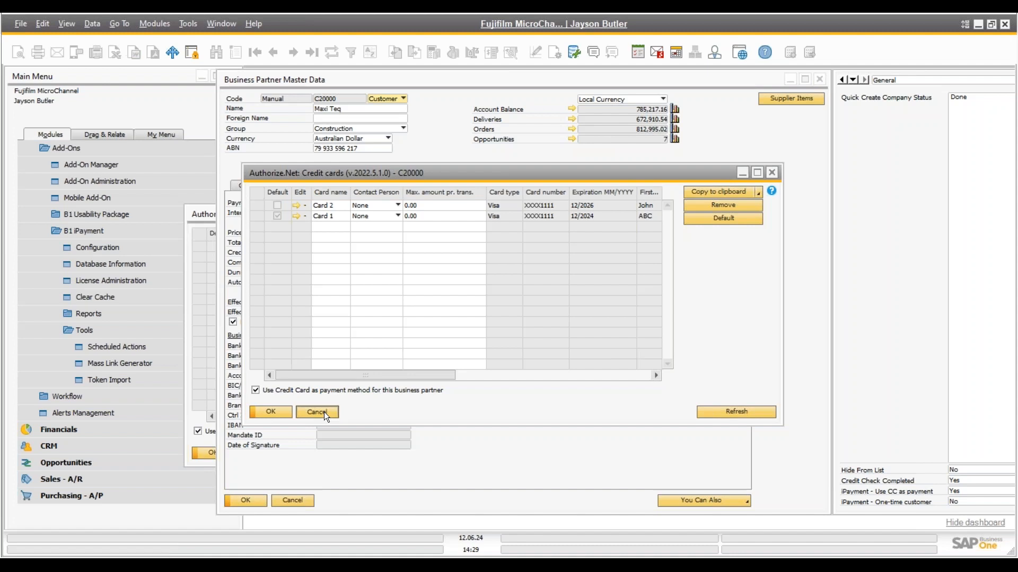
Close the credit cards window and start a sales order for Maxi Teq (C20000)
click(323, 412)
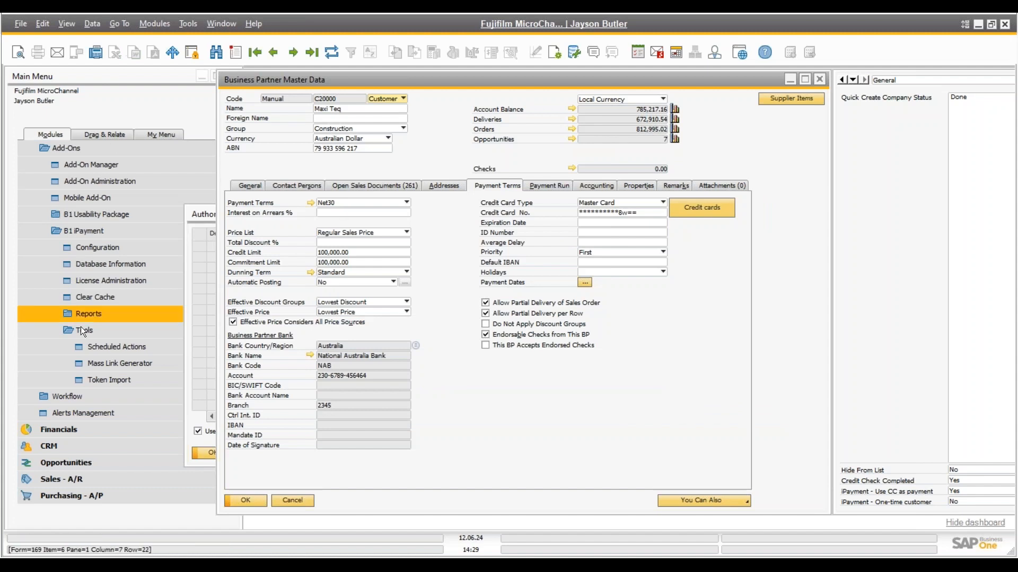
scroll(77, 418, down, 3)
click(77, 418)
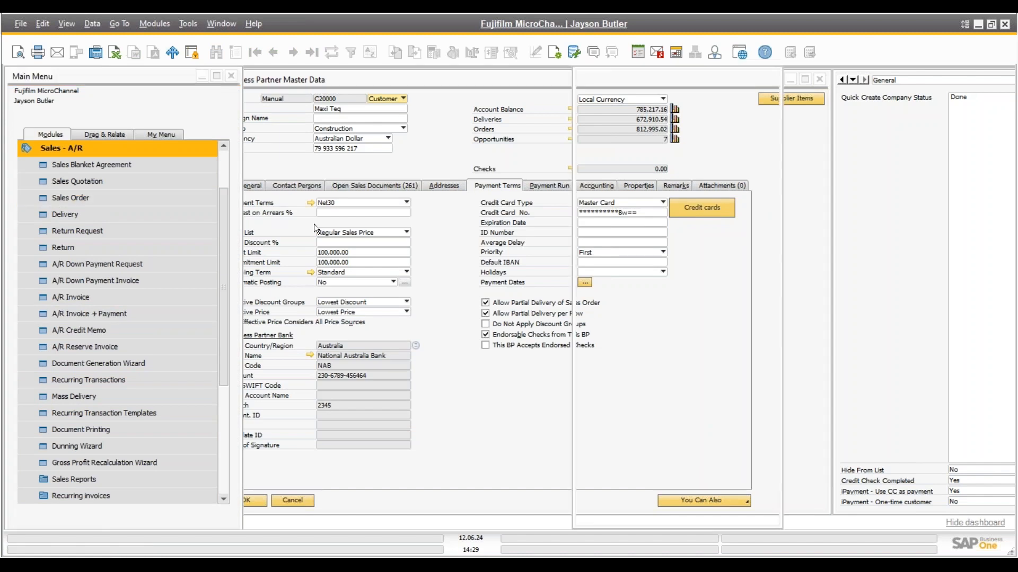
key(Tab)
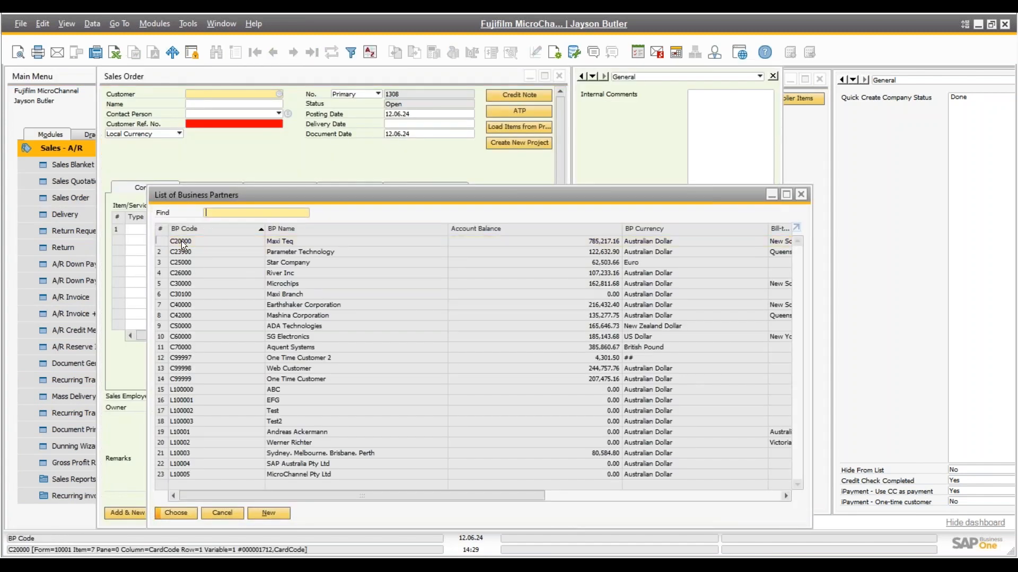
double_click(183, 239)
click(377, 306)
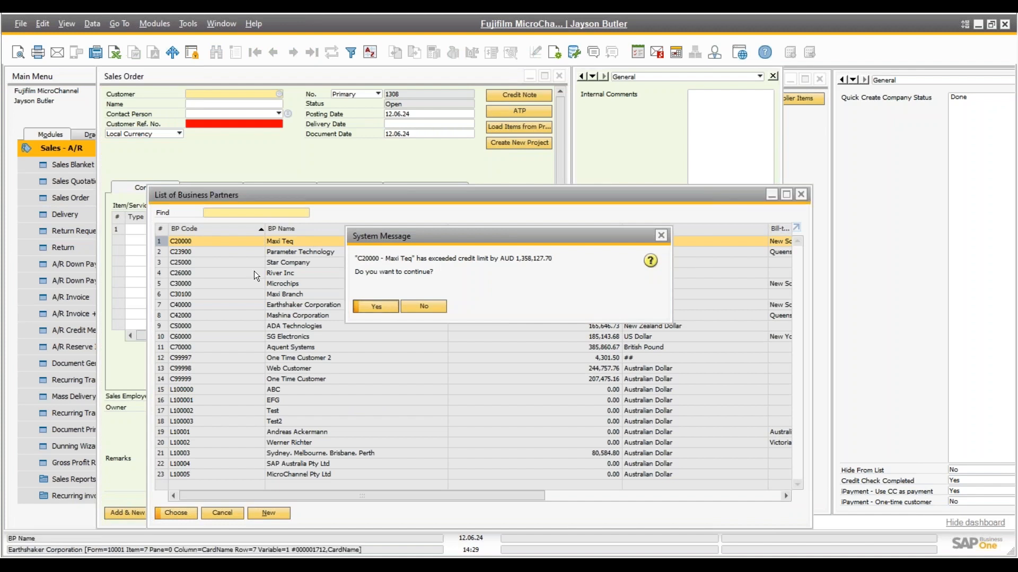
Enter customer reference 435435 and delivery date 12.06.24
text(435435)
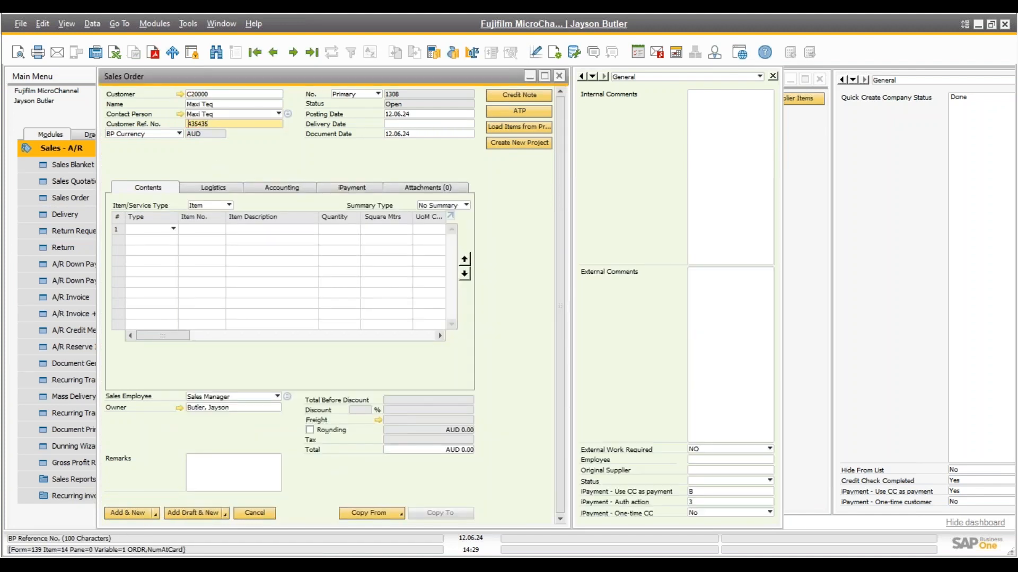
key(Tab)
click(393, 126)
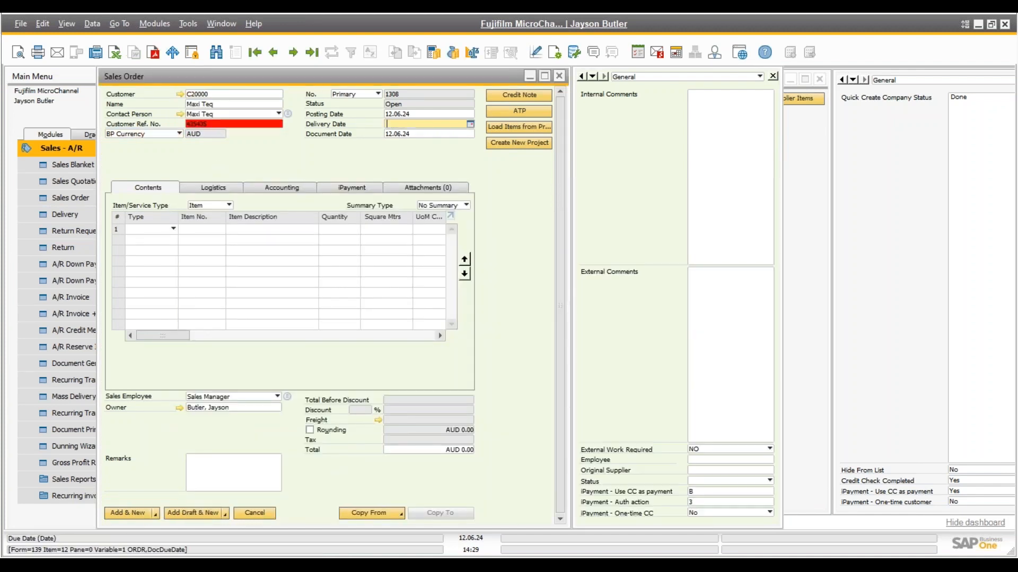
text(12.06.24)
key(Tab)
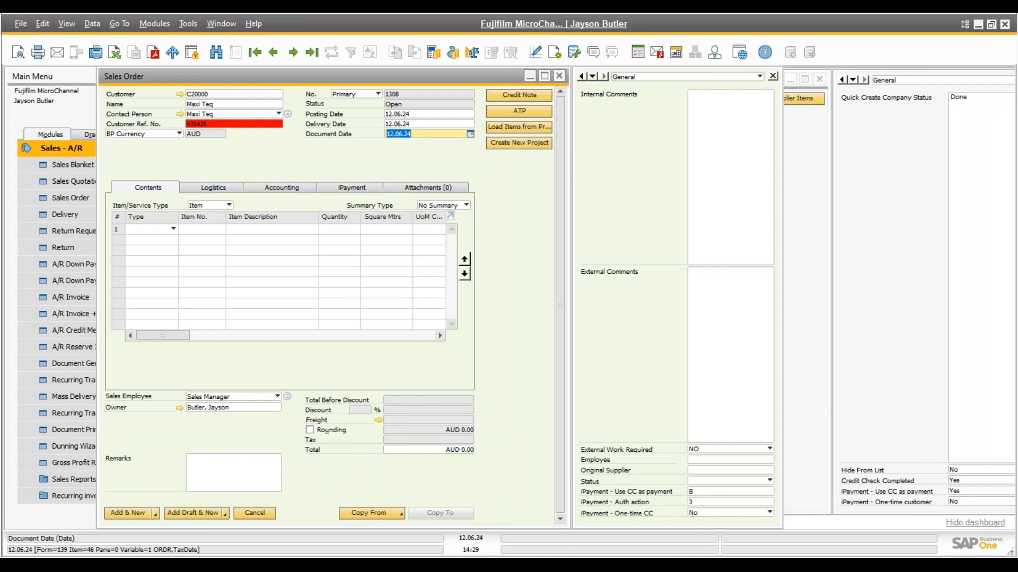
Add item A00002 J.B. Officeprint 1111, save the order, and bring order 1308 back up
click(209, 229)
key(Tab)
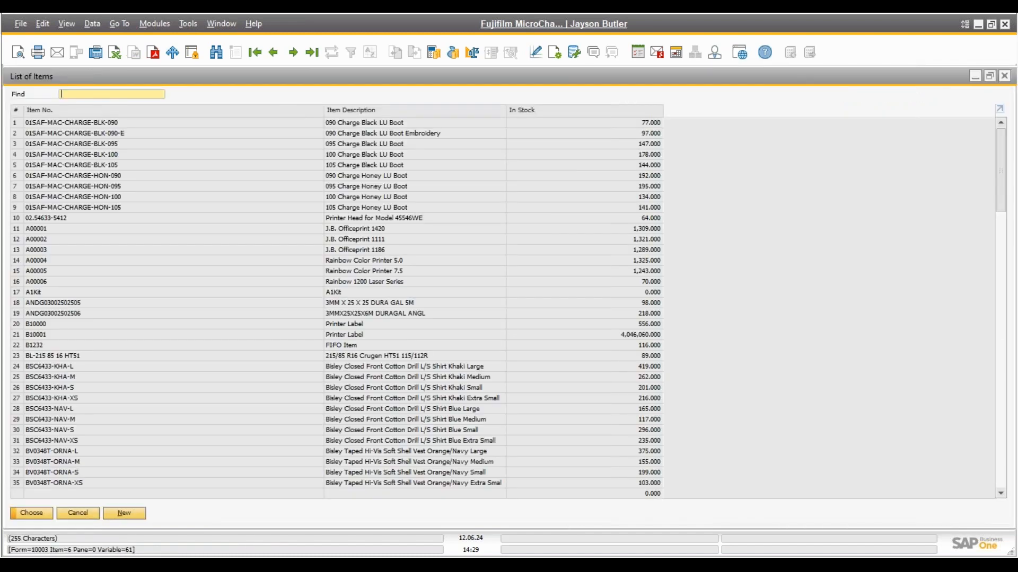
double_click(208, 239)
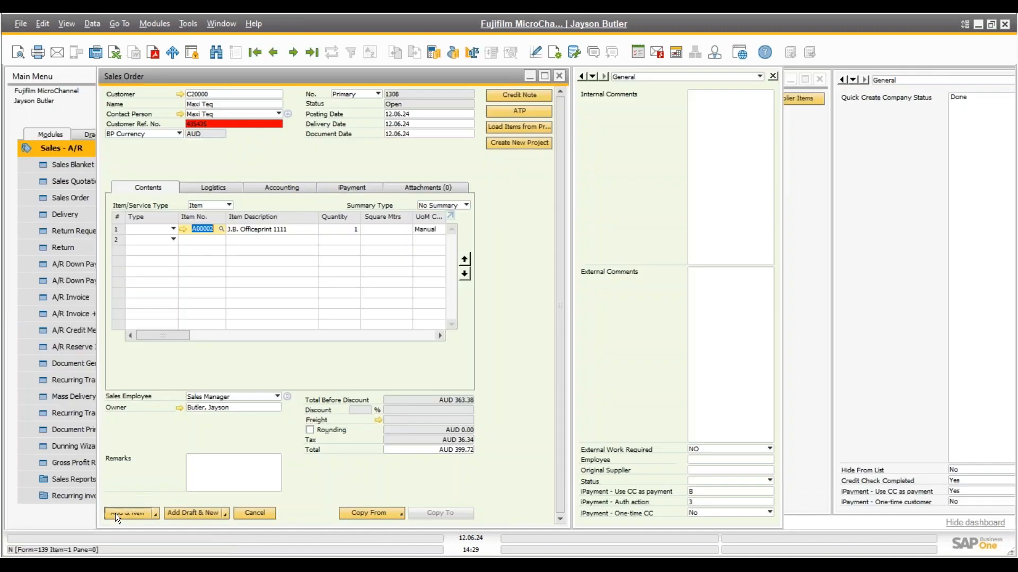
click(115, 513)
click(360, 305)
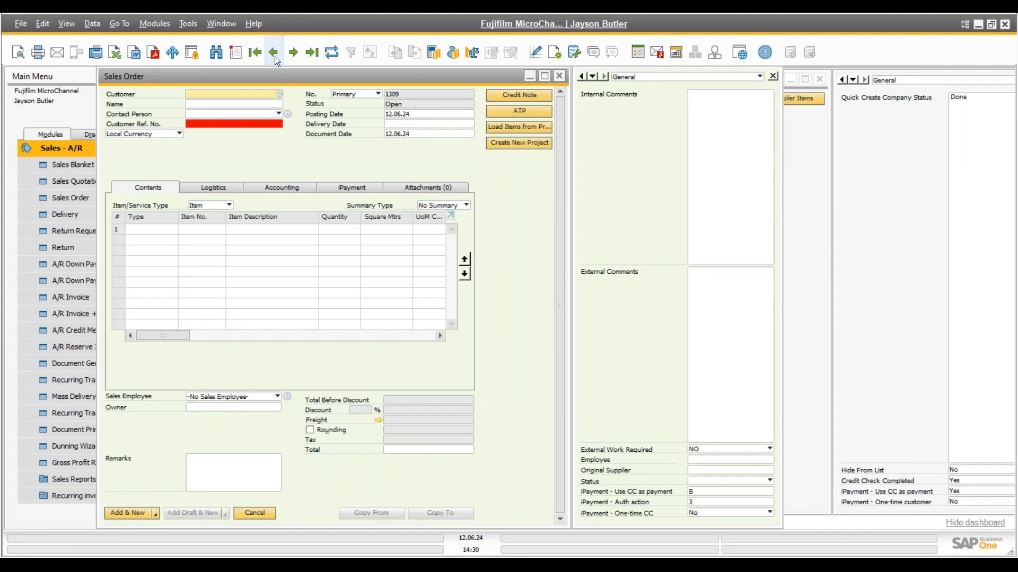
key(Page_Up)
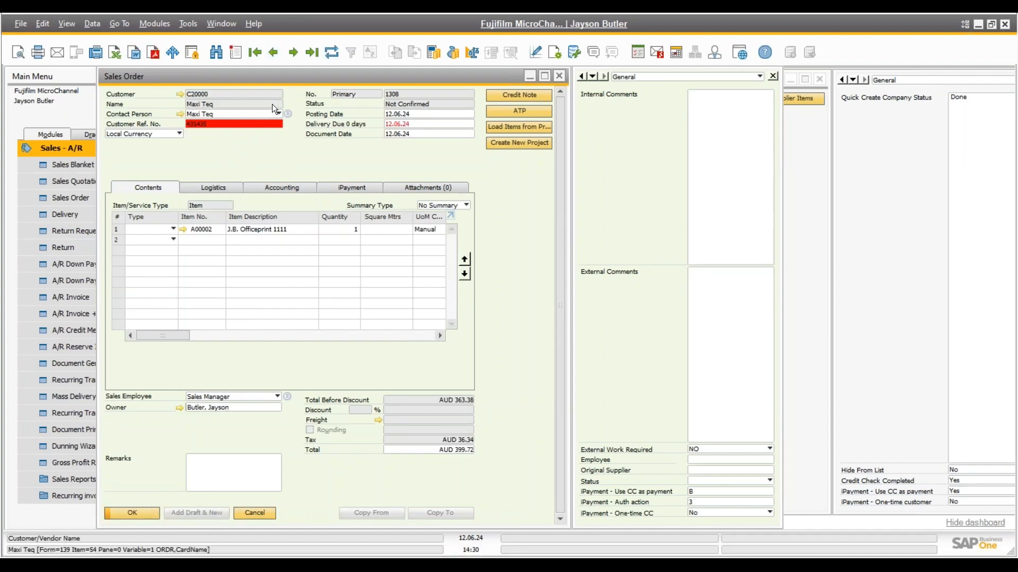
Tick Confirmed on the Logistics tab and update sales order 1308, accepting the credit-limit warning
right_click(264, 163)
key(Escape)
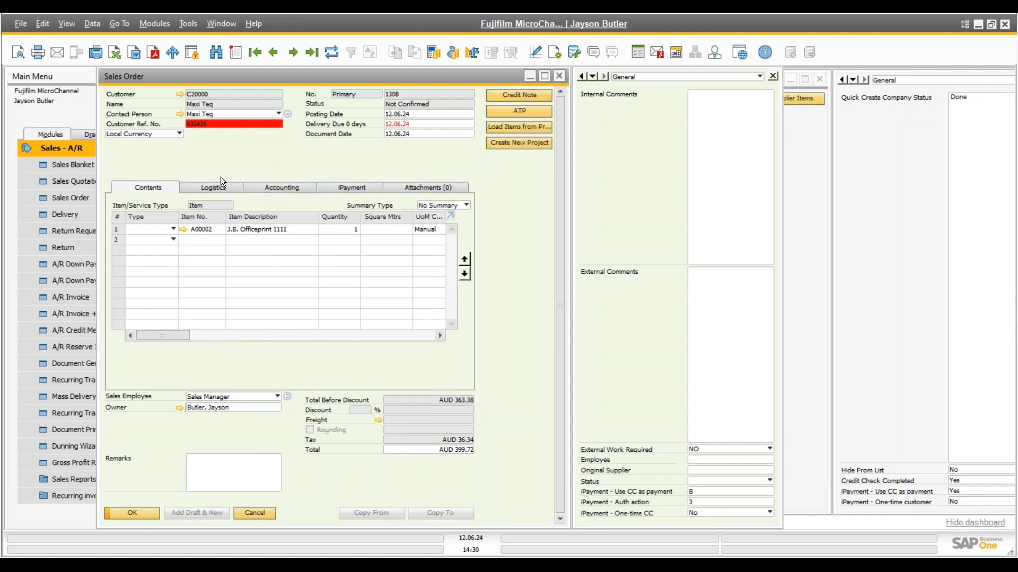
click(216, 187)
click(310, 240)
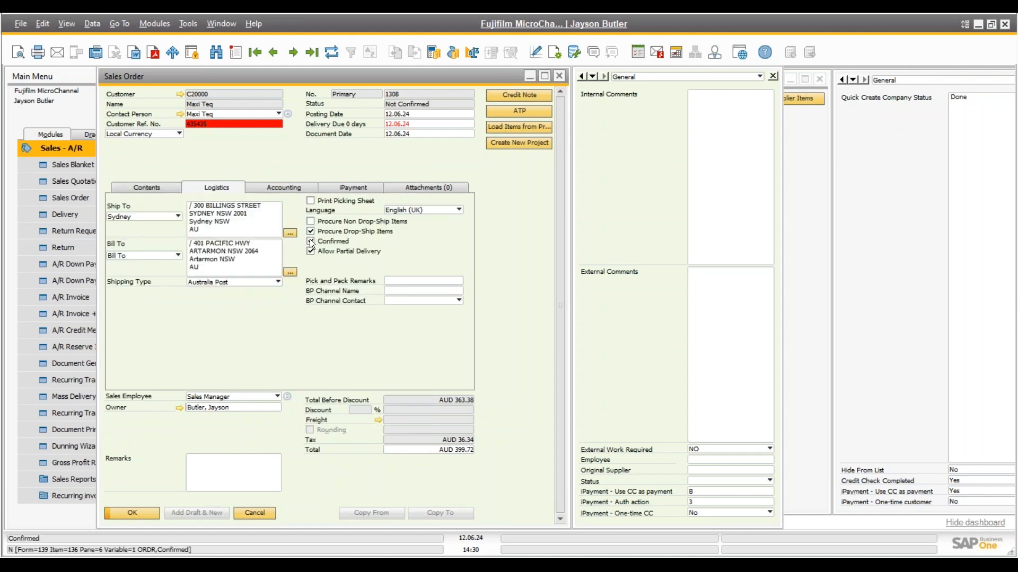
click(134, 510)
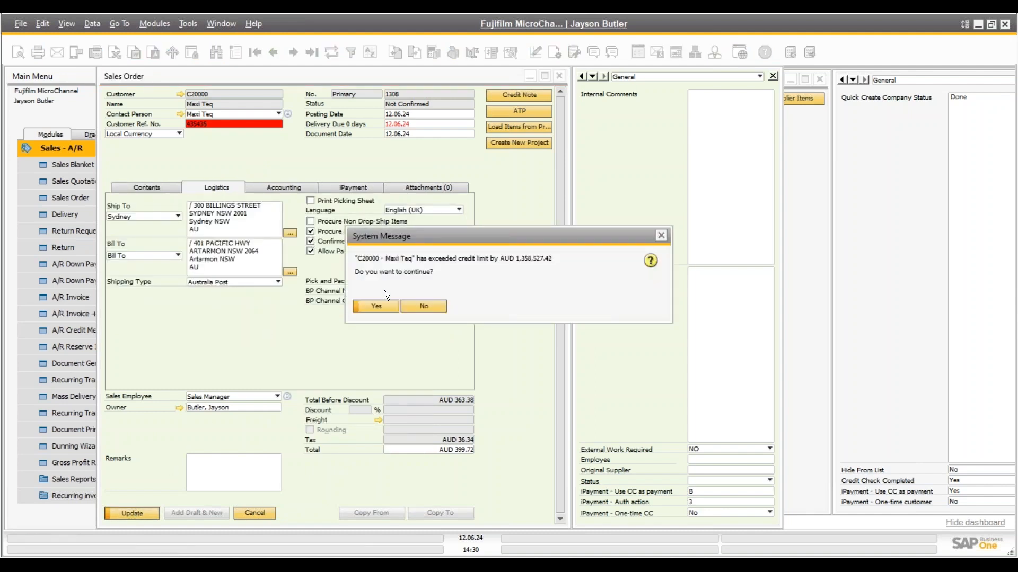
click(376, 306)
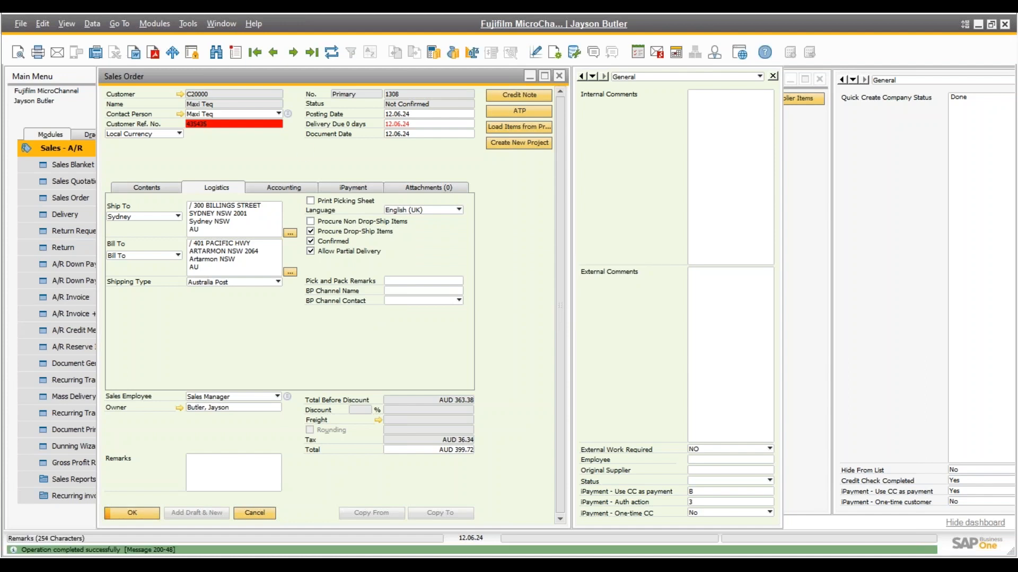
Look over the order's extra actions list without choosing one
right_click(304, 154)
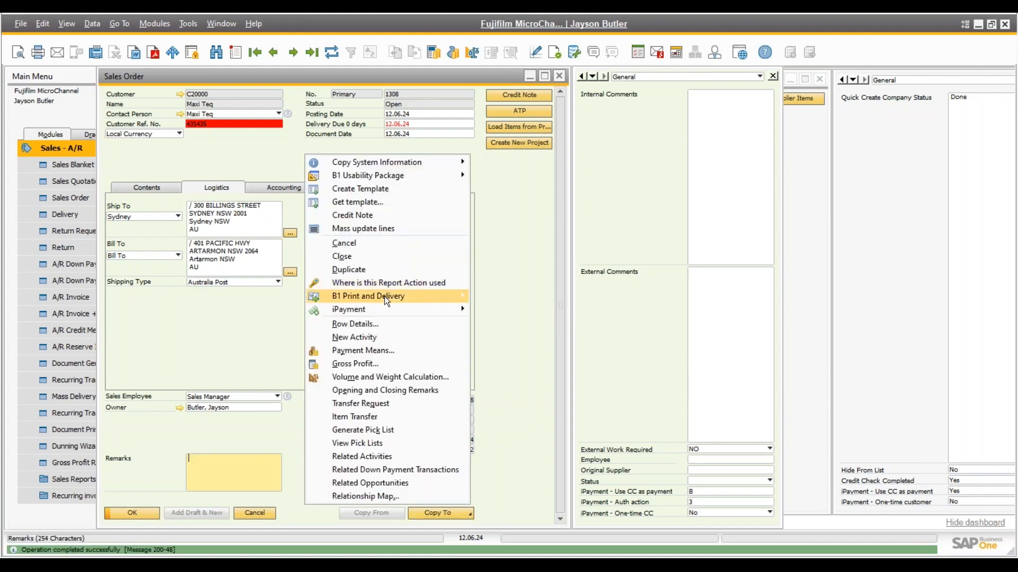
mouse_move(384, 296)
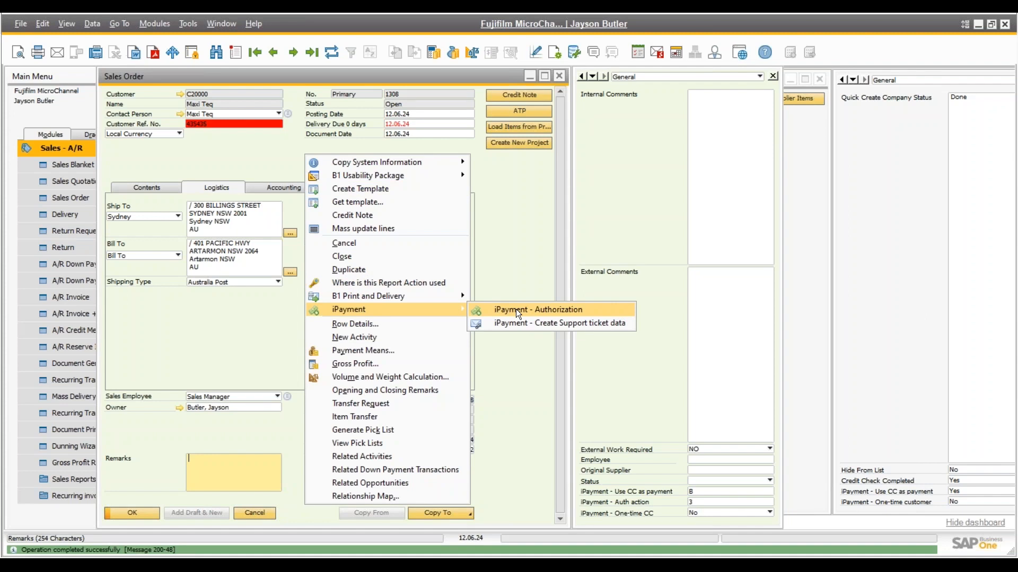
click(179, 95)
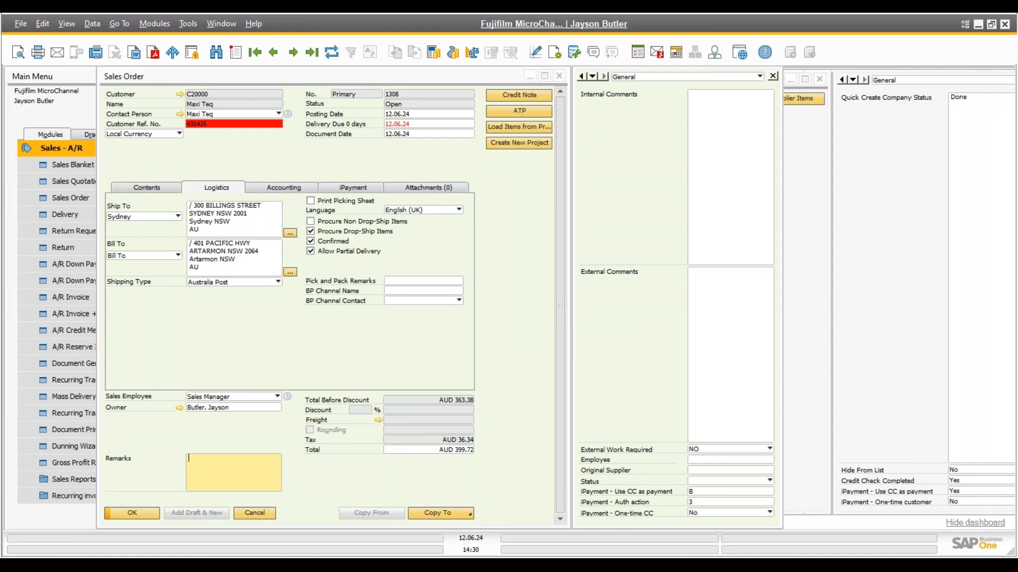
Confirm Maxi Teq's iPayment - Use CC stays Yes and One-time customer stays No
click(955, 492)
click(955, 491)
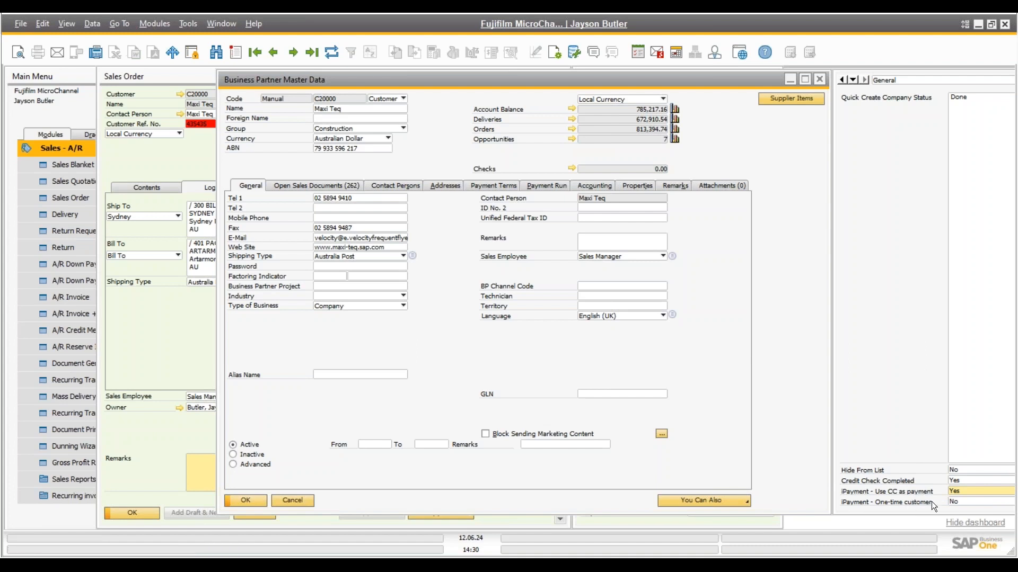
click(961, 500)
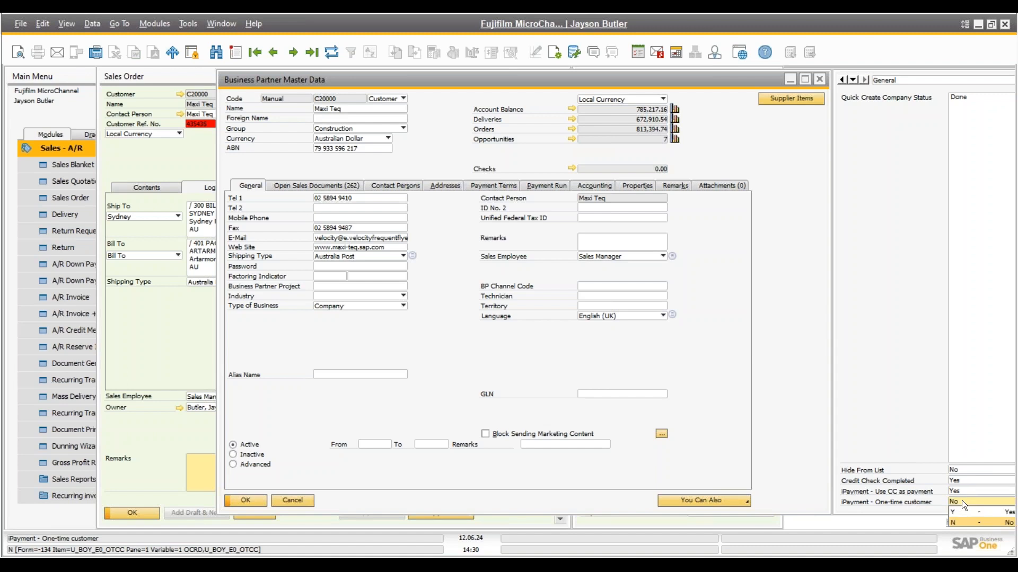
click(961, 502)
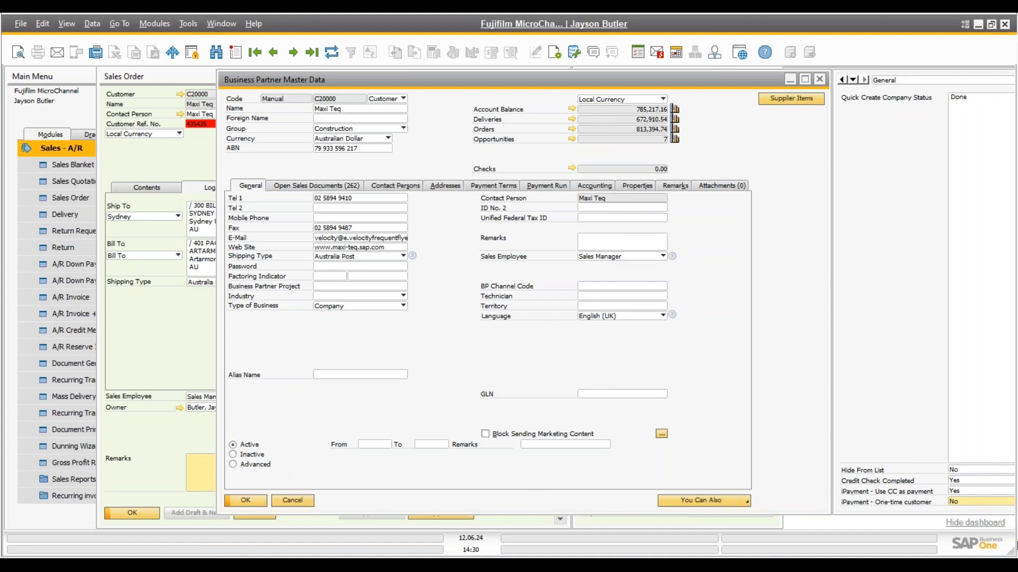
Close the Maxi Teq record and launch iPayment - Authorization for the sales order
click(301, 501)
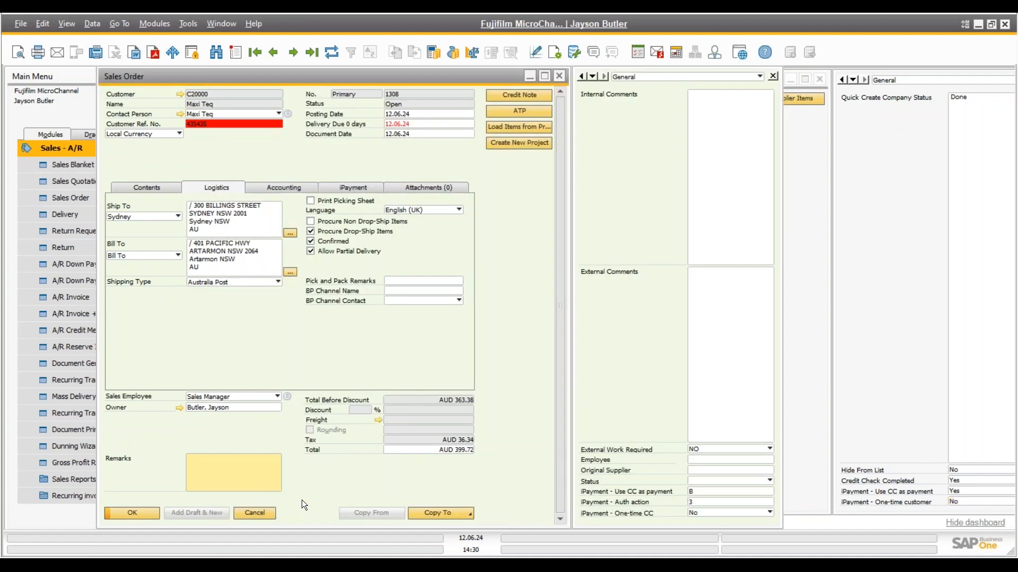
right_click(267, 319)
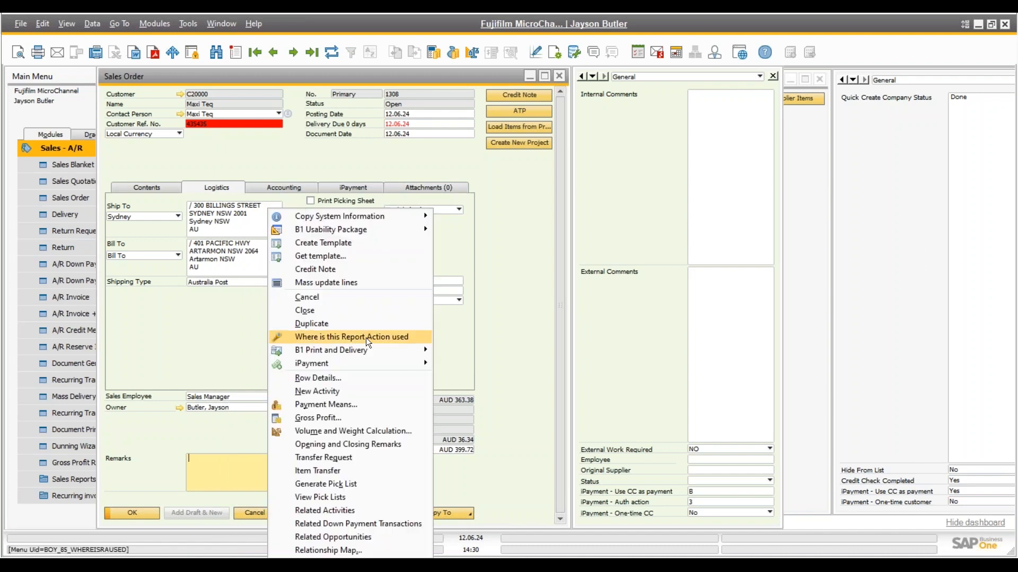
mouse_move(364, 364)
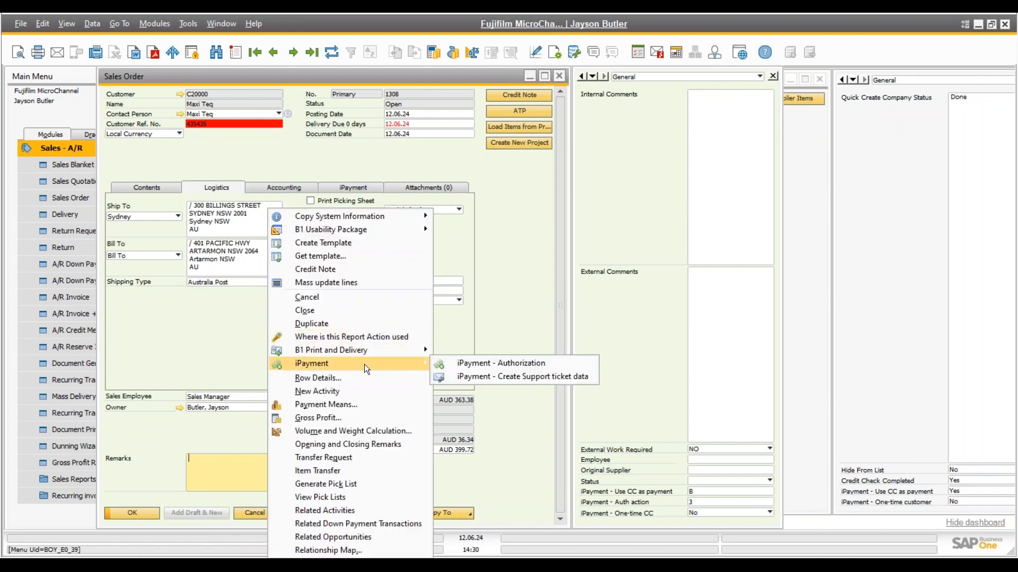
click(514, 365)
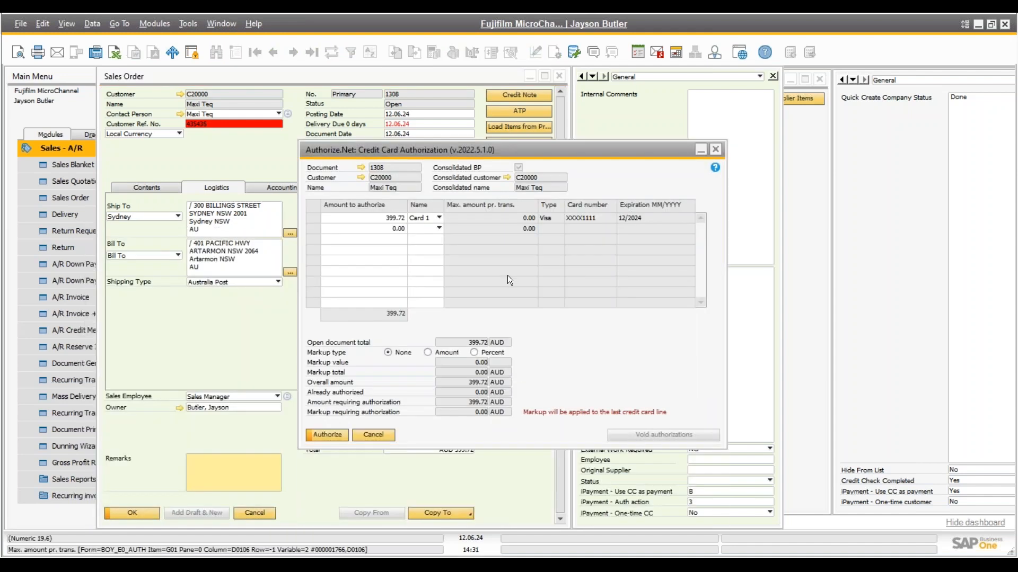
Authorize the 399.72 AUD total on Card 1
drag(447, 146, 450, 102)
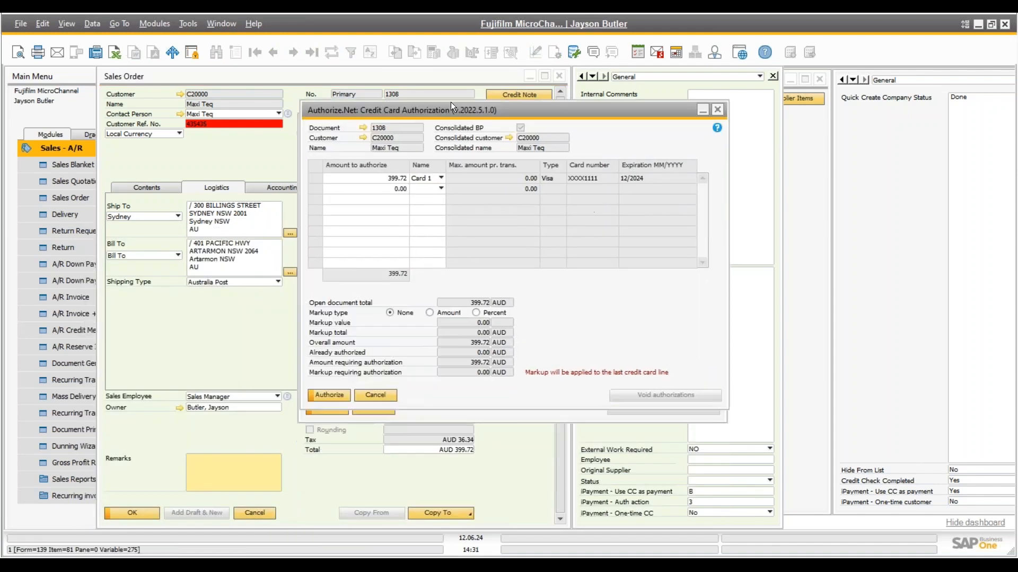
click(422, 171)
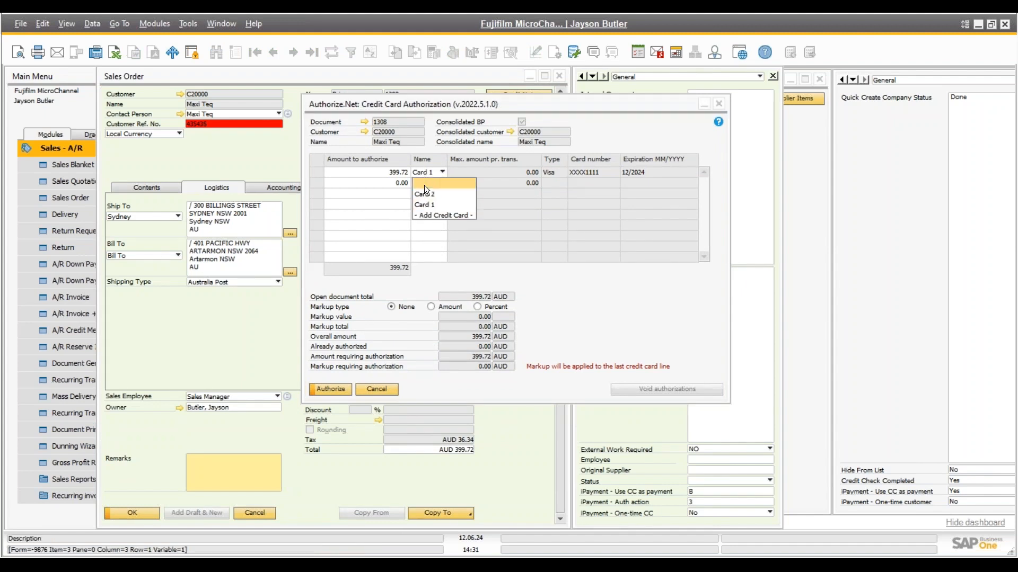
click(429, 171)
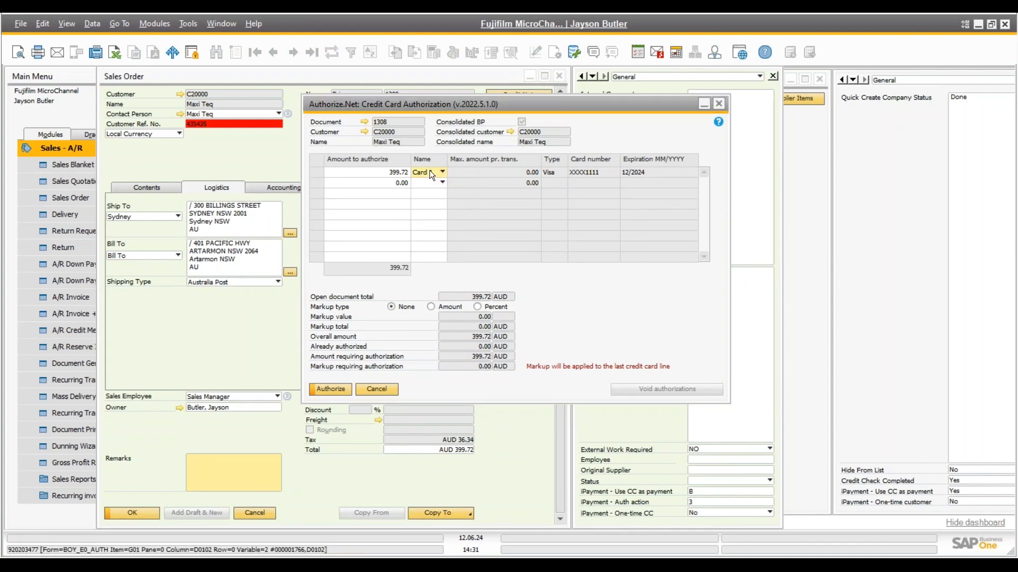
click(429, 171)
click(438, 148)
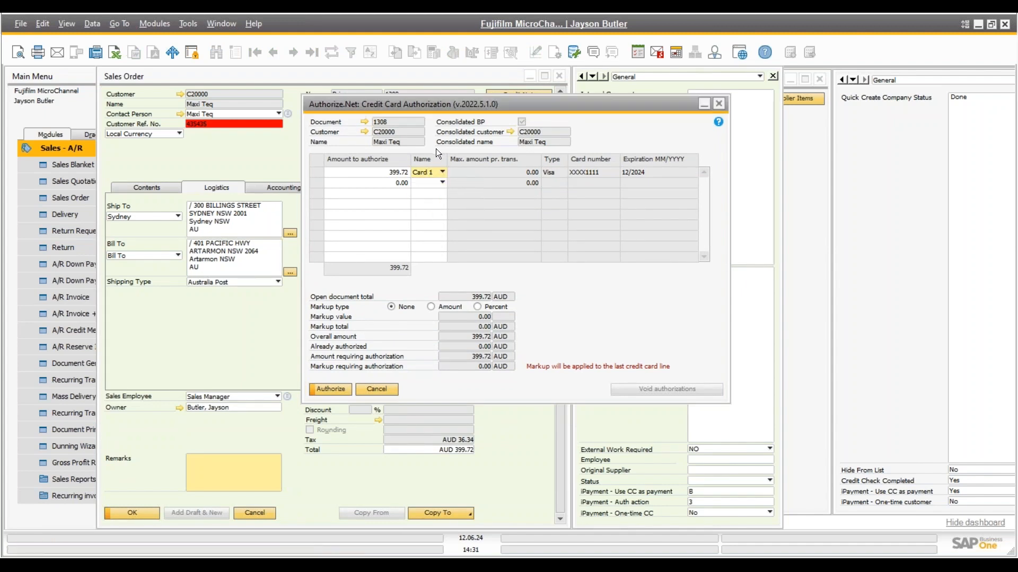
click(332, 390)
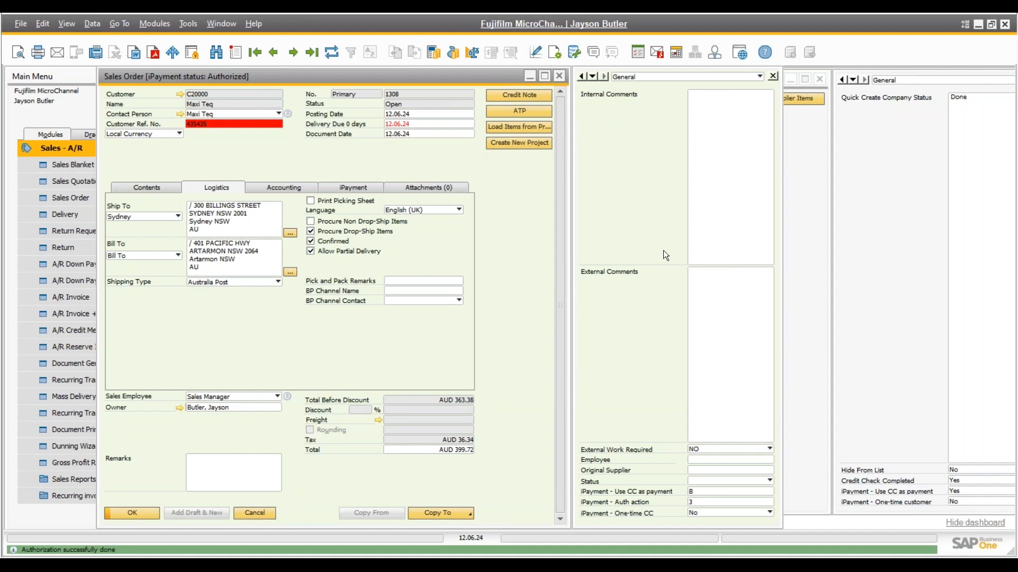
click(354, 189)
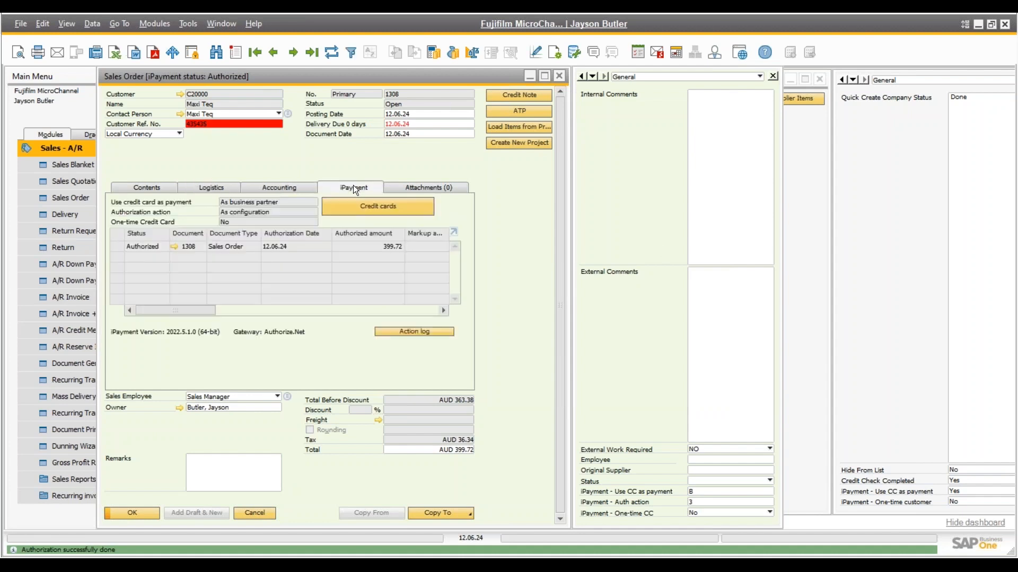
double_click(247, 77)
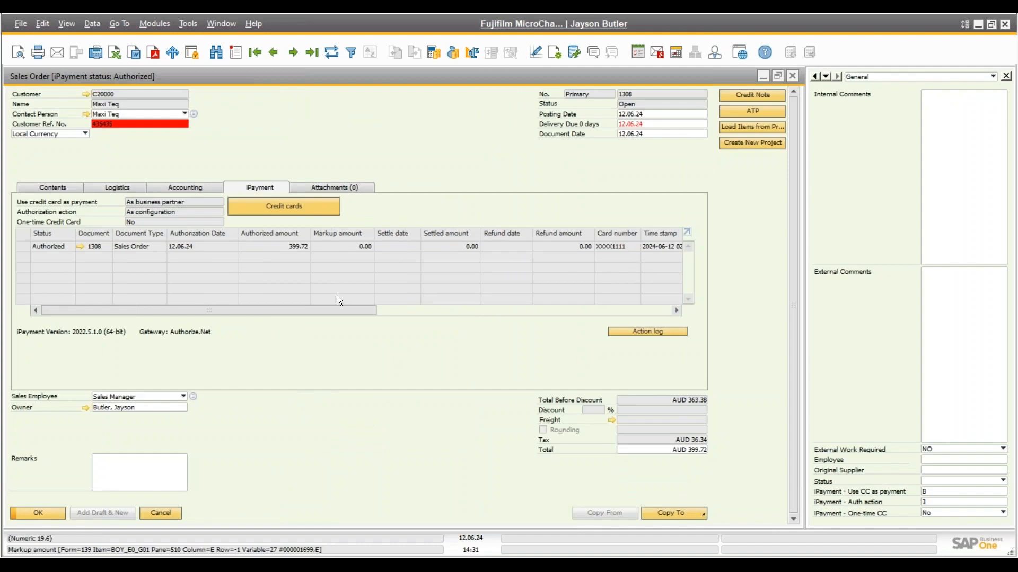
drag(336, 310, 157, 319)
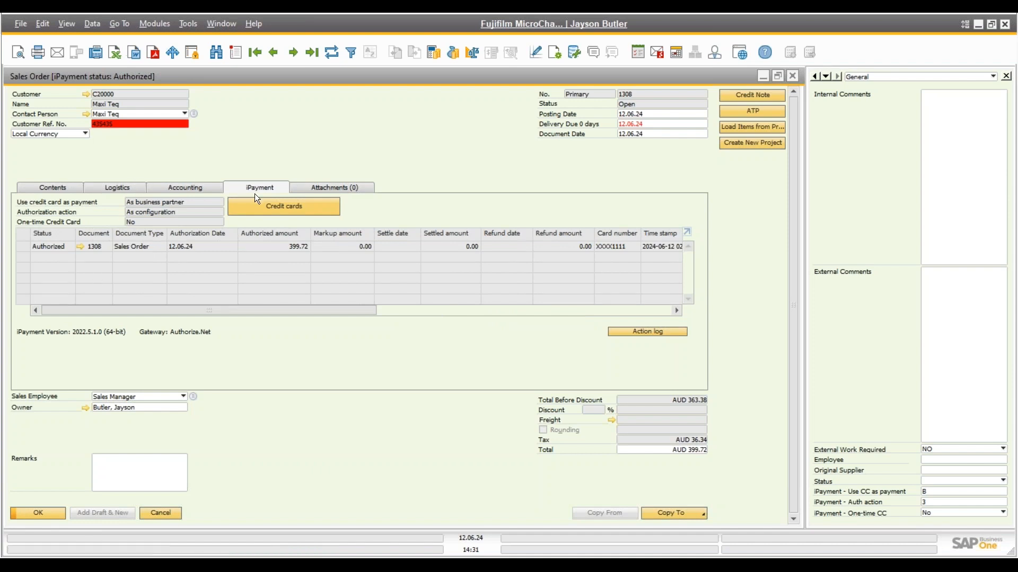
click(266, 208)
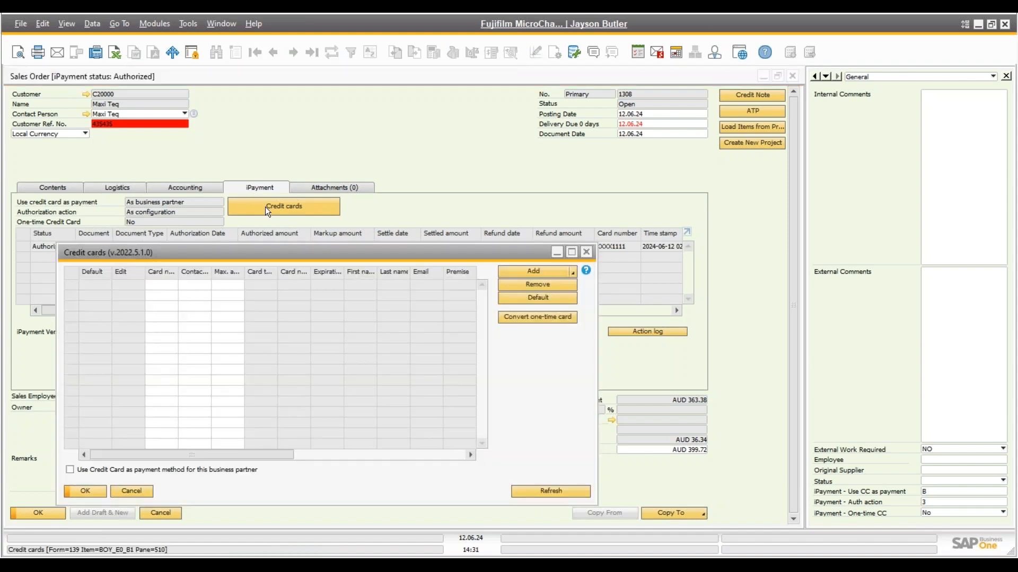
drag(372, 378, 425, 376)
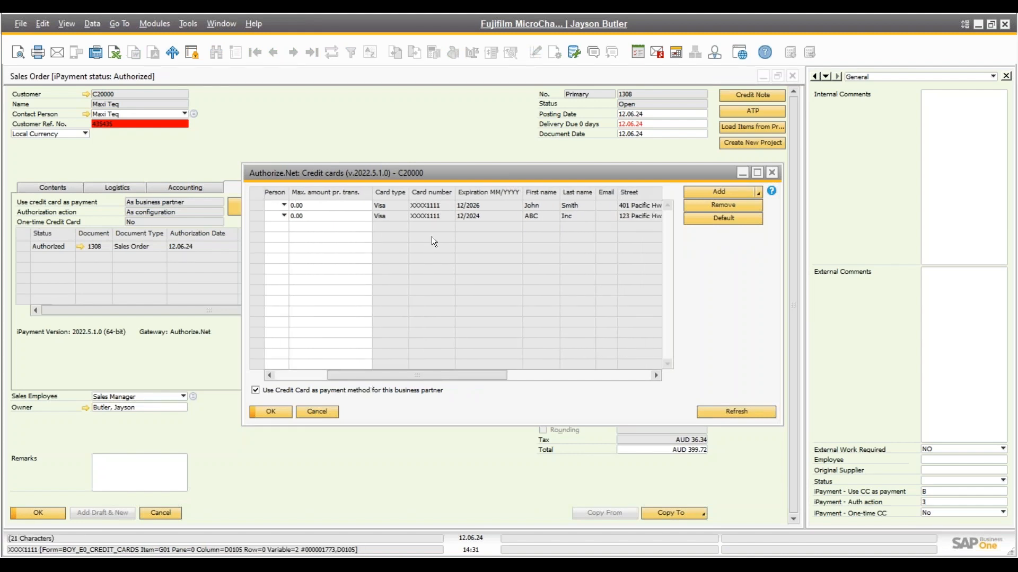
drag(405, 377, 335, 370)
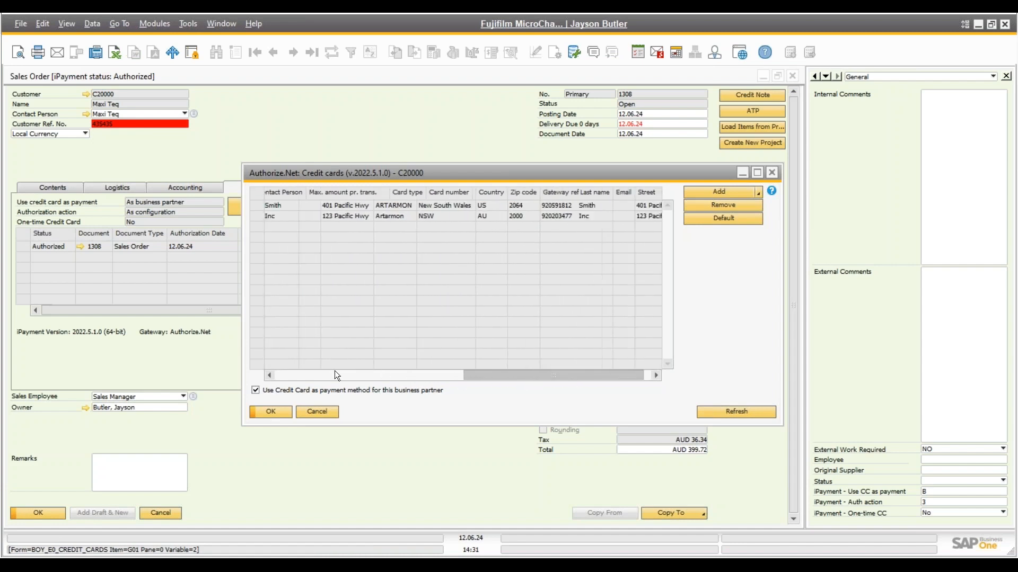
click(316, 411)
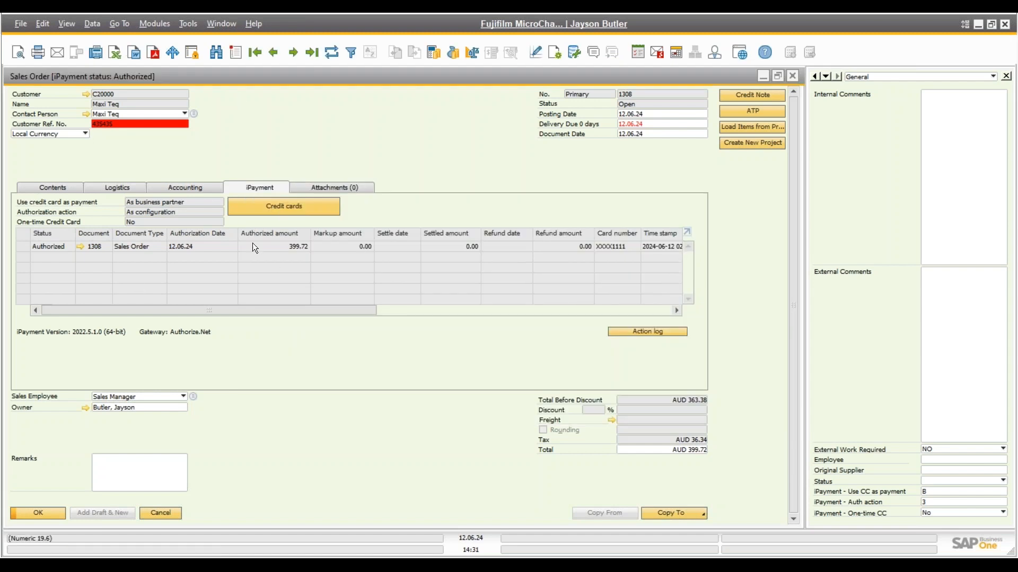
From the Contents tab, copy sales order 1308 into a new A/R invoice, accepting the credit-limit warning
click(59, 188)
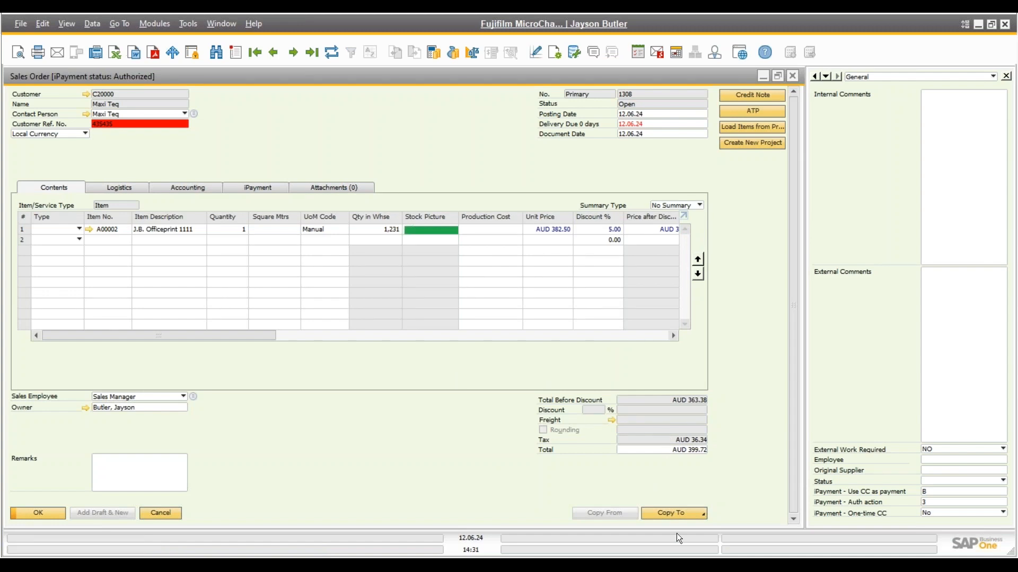
click(691, 511)
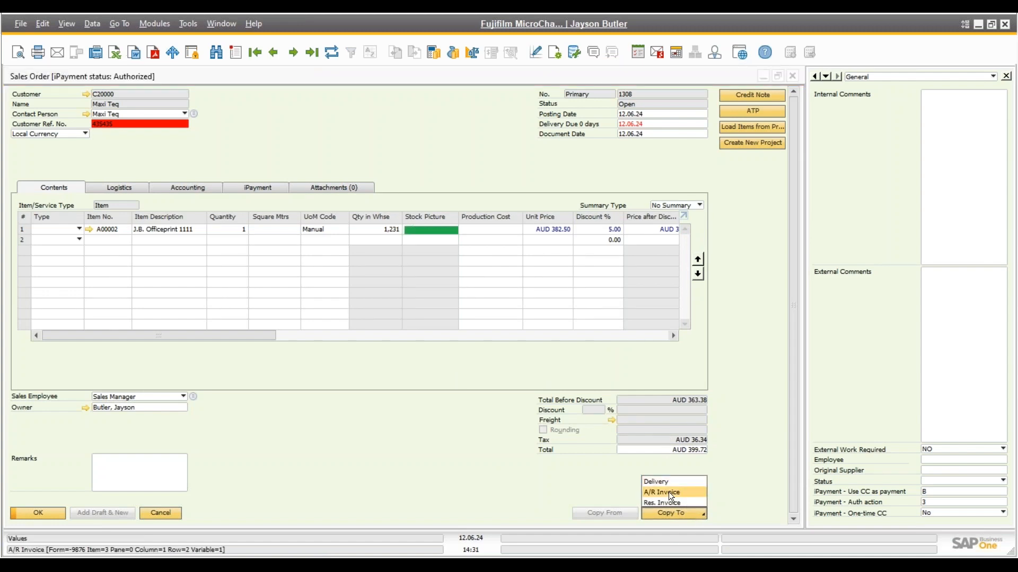
click(668, 491)
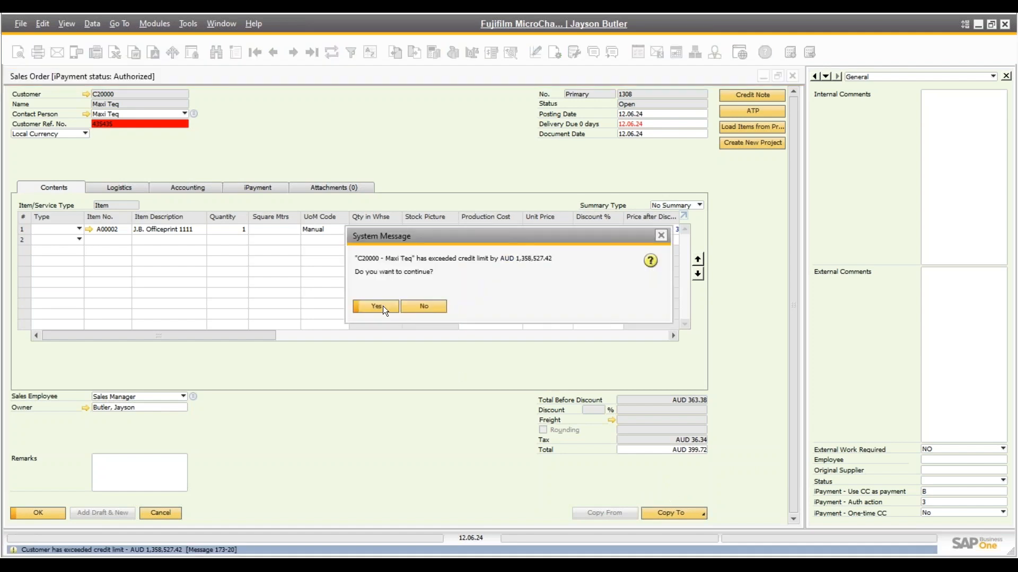
click(377, 306)
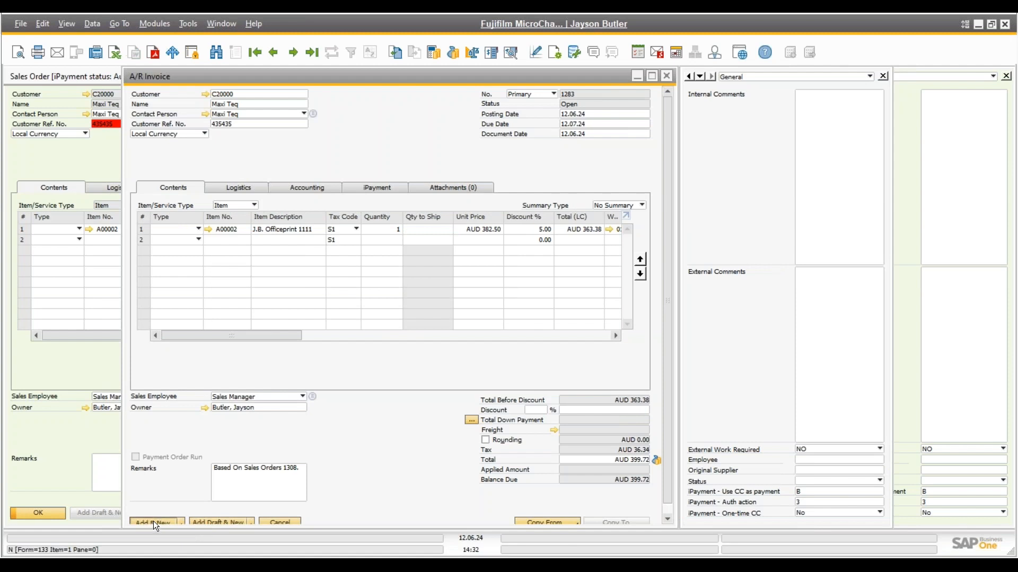
Add A/R invoice 1283, accepting the credit-limit and confirmation messages
click(154, 522)
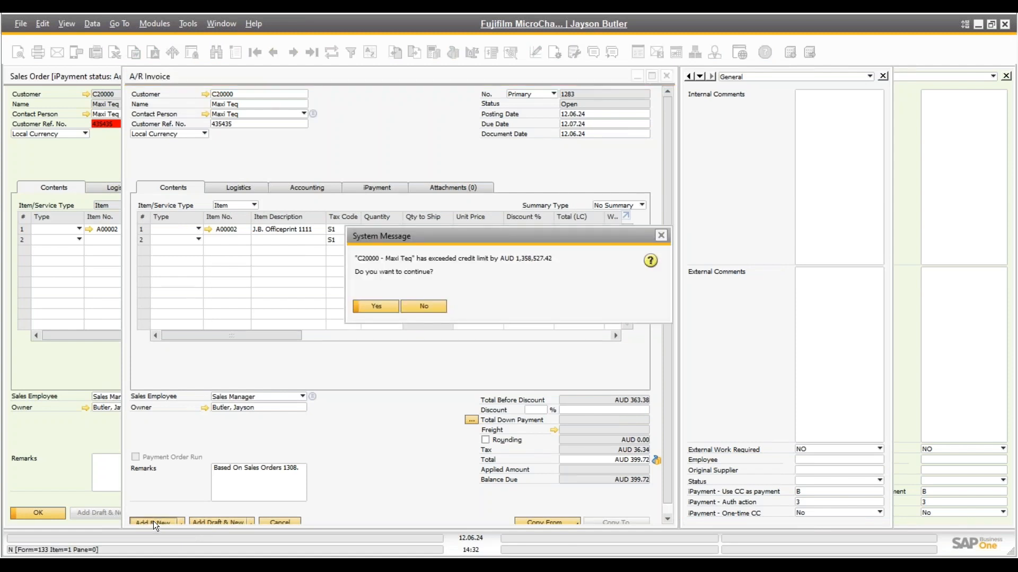
click(374, 307)
click(372, 306)
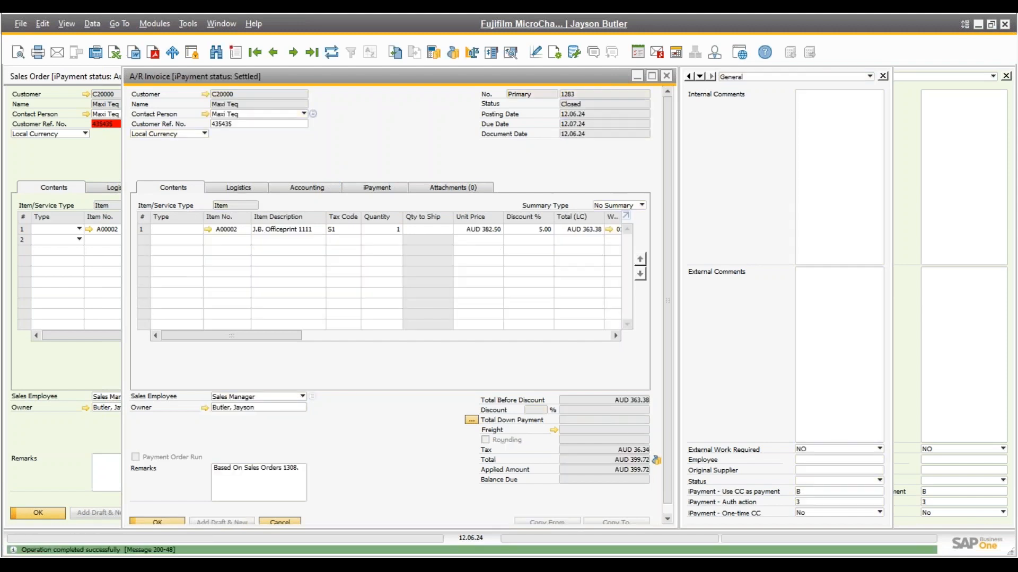
Check the invoice's iPayment settlement details and open incoming payment 966
click(379, 185)
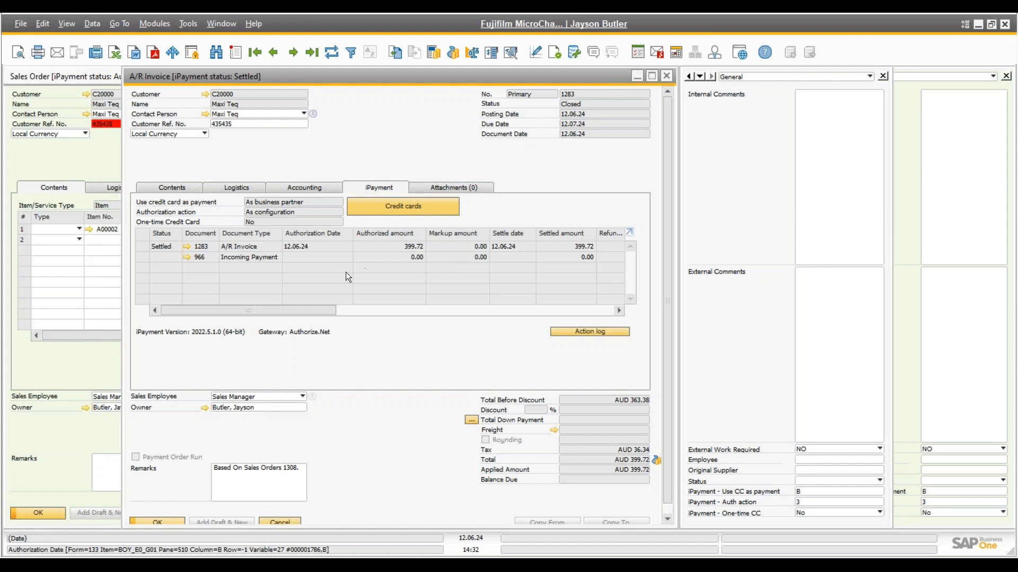
drag(301, 310, 88, 332)
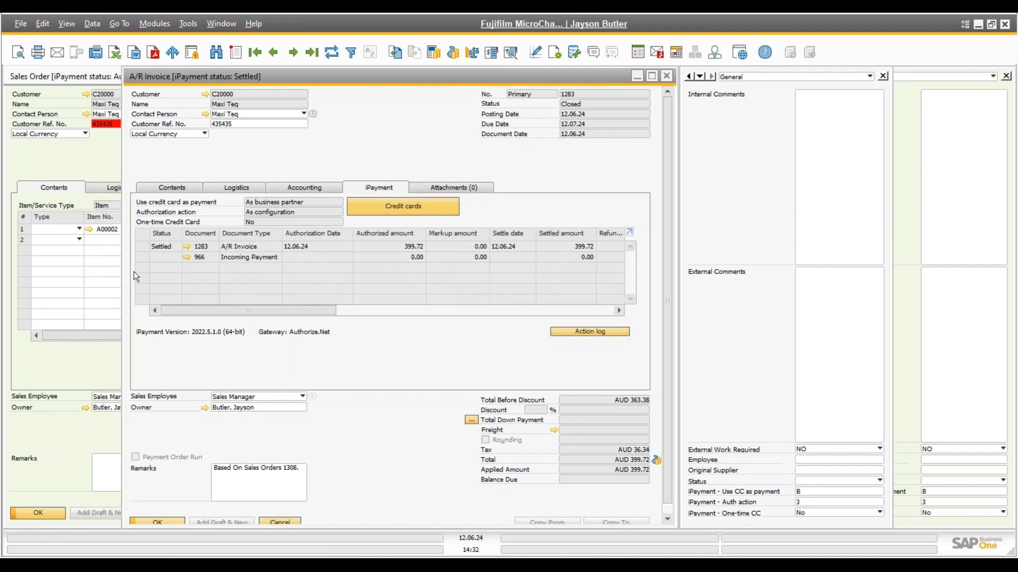
click(187, 258)
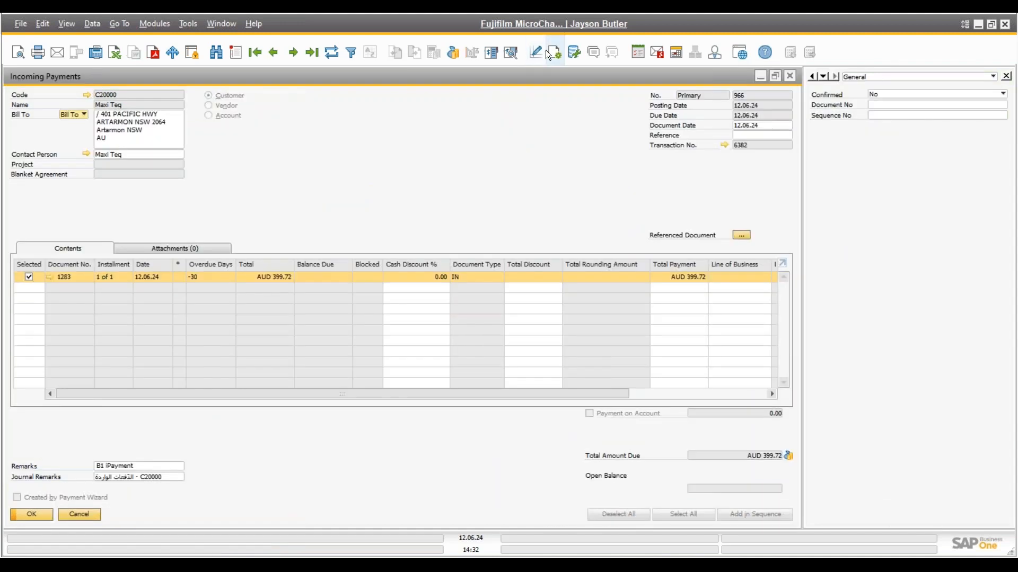
Review payment 966's Visa payment means, close the payment and invoice, and start a blank sales order
click(455, 53)
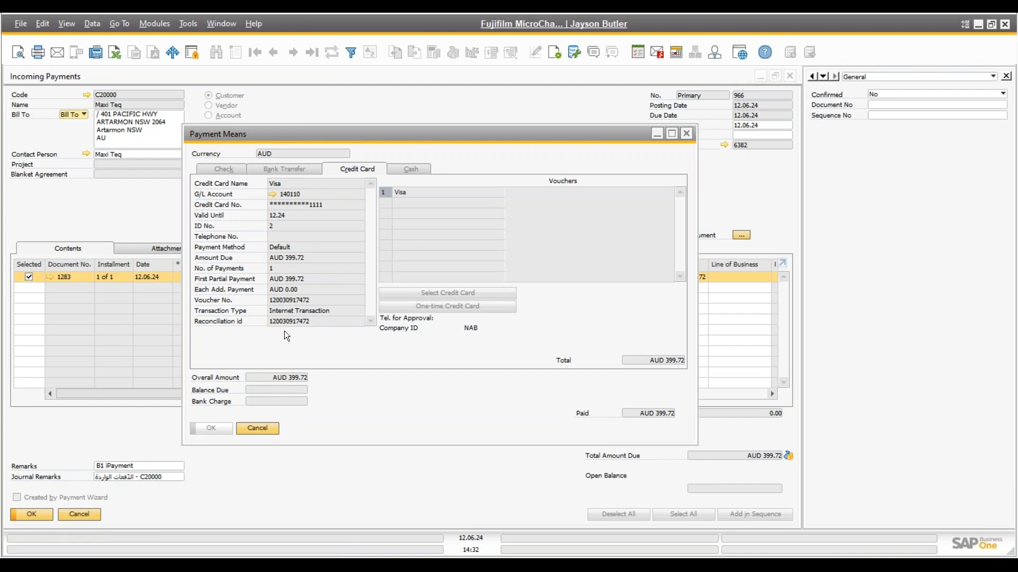
click(257, 428)
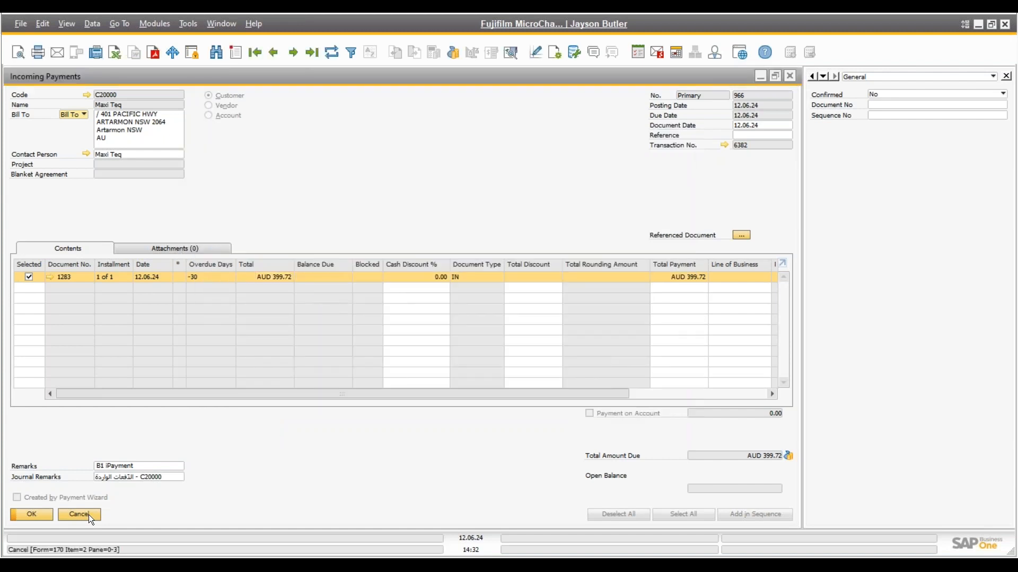
click(79, 514)
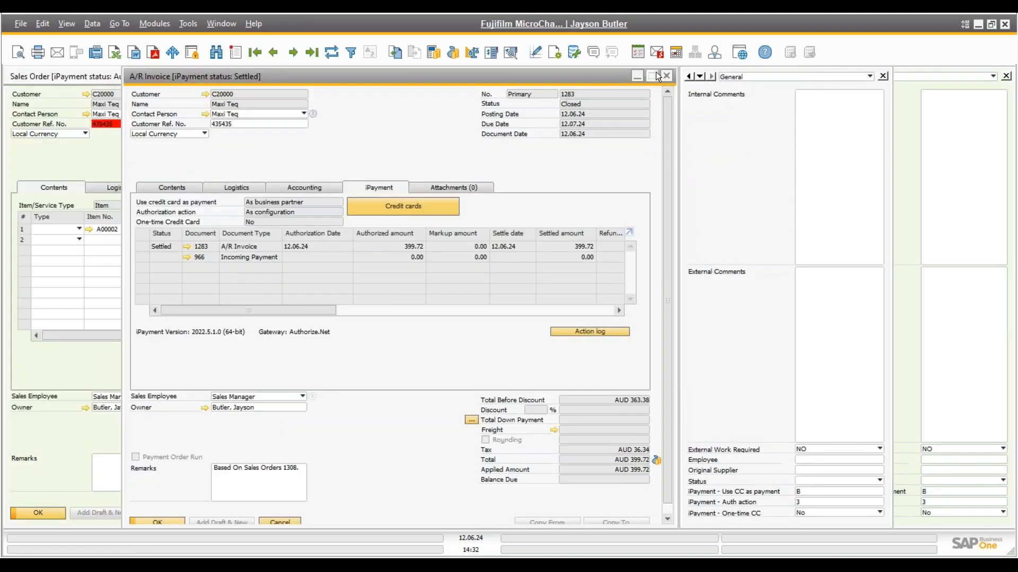
click(666, 76)
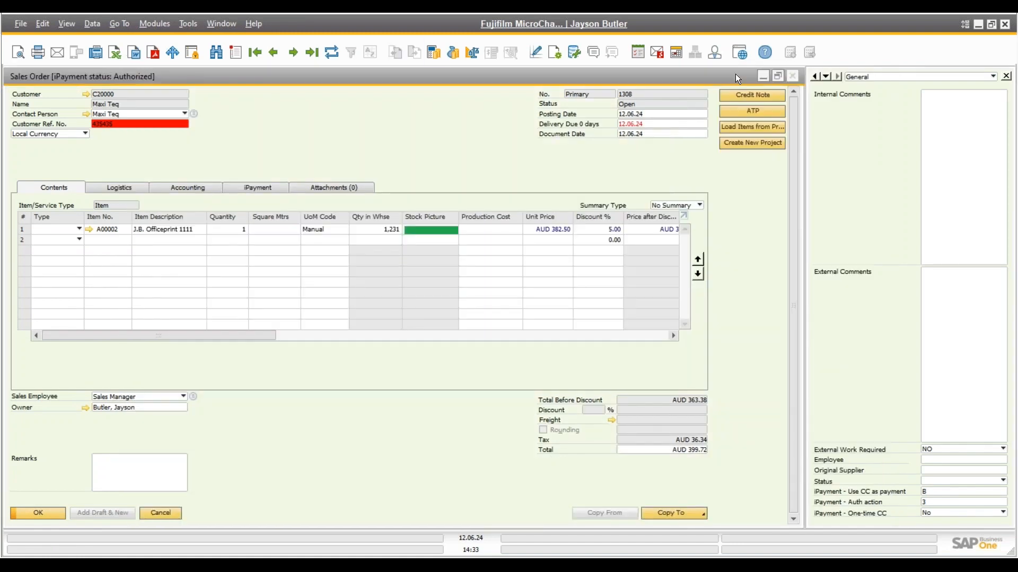
click(231, 56)
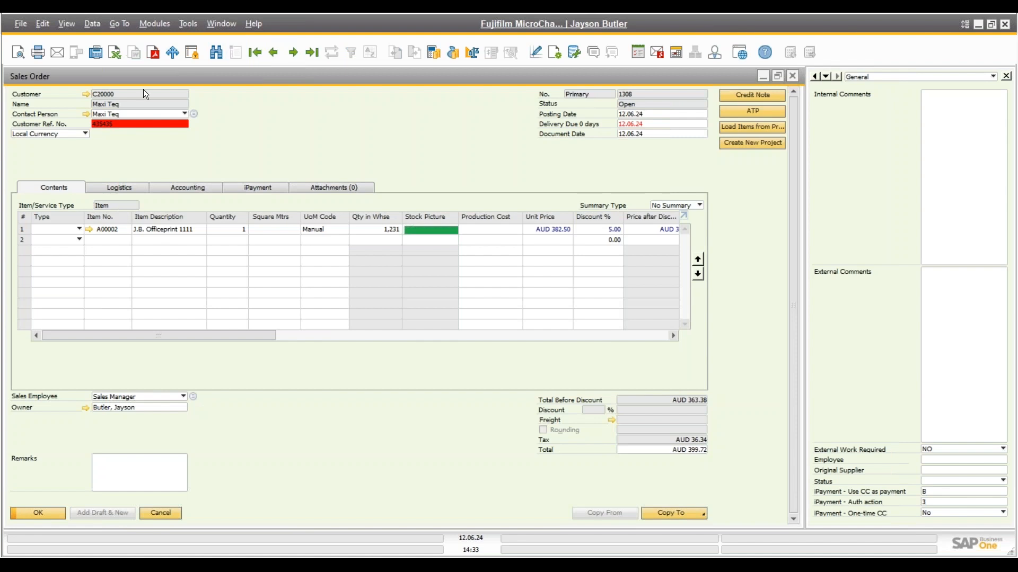
Choose Web Customer (C99998), accept the credit-limit warning, and confirm it has no stored credit cards
click(116, 104)
text(web)
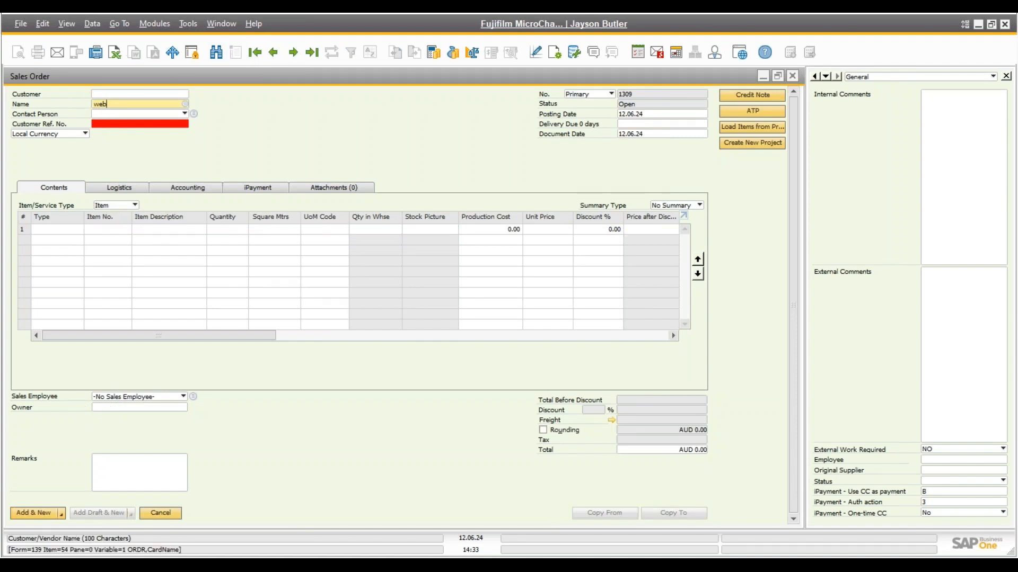
click(126, 114)
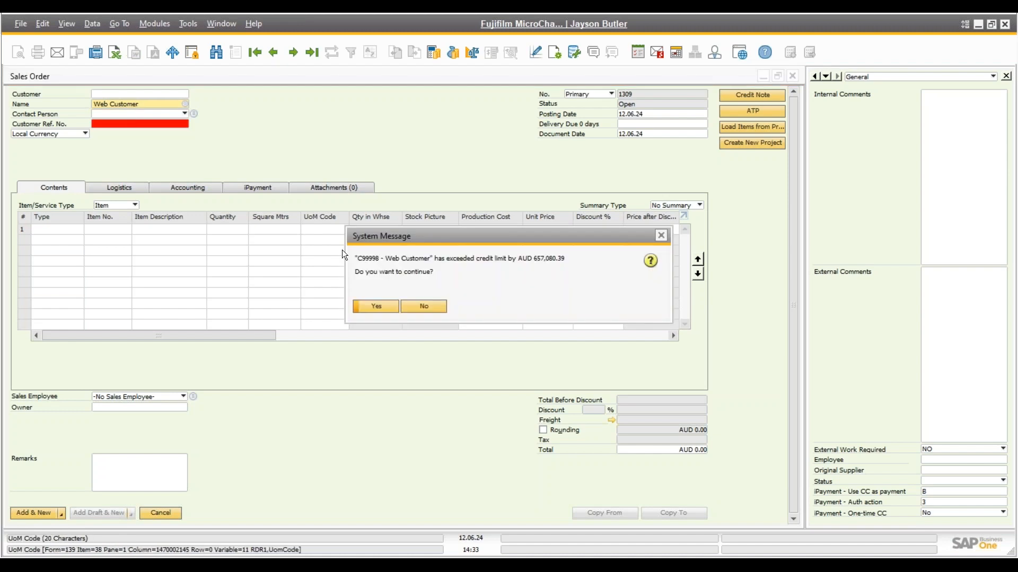
click(374, 307)
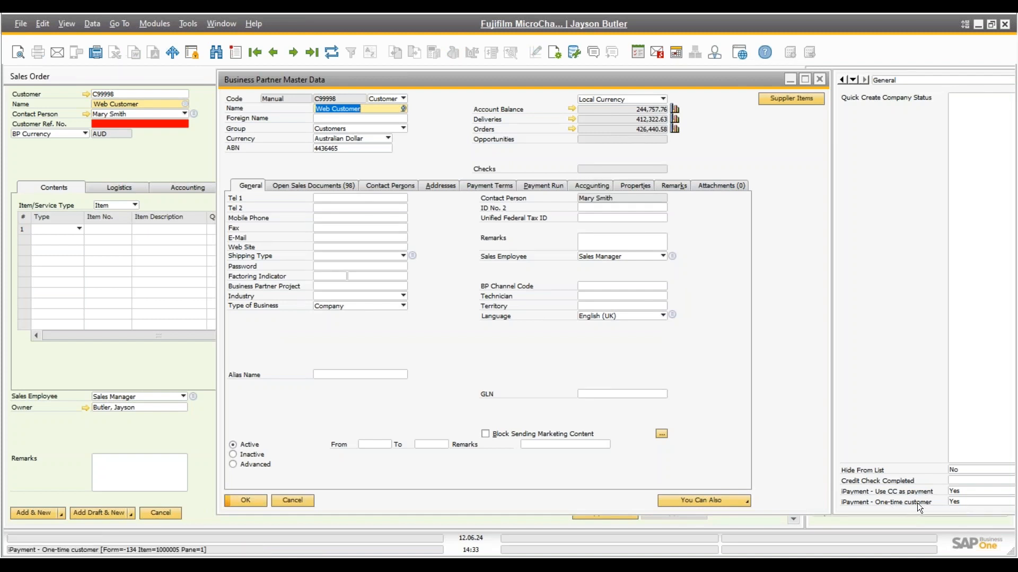
click(485, 186)
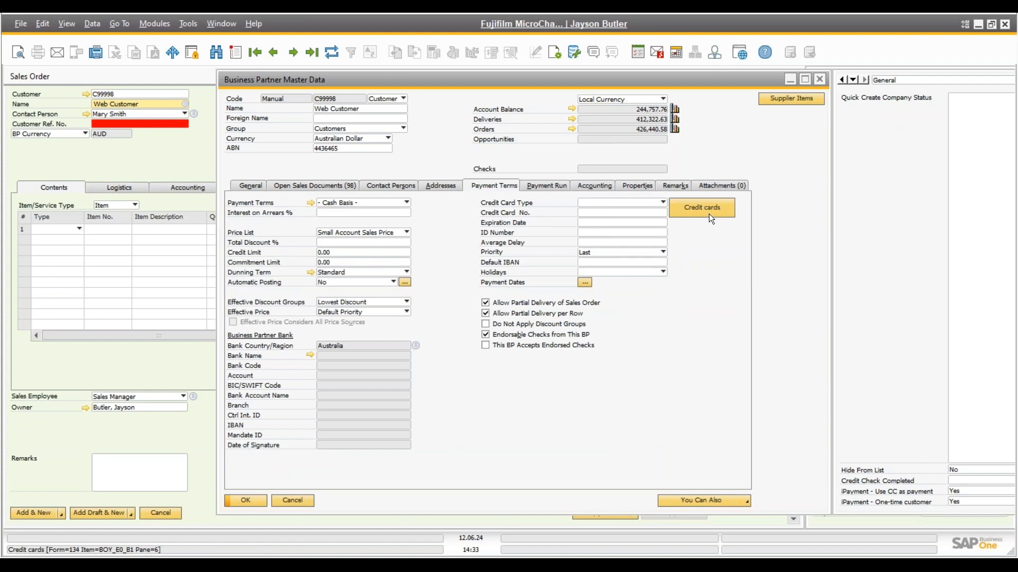
click(709, 216)
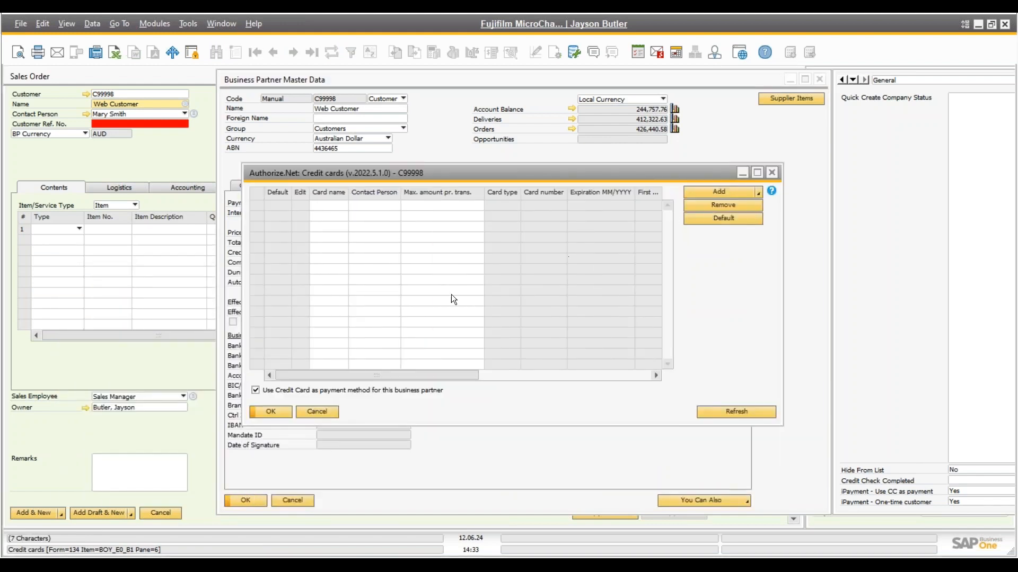
click(316, 412)
Close the customer master data and add item A00003 J.B. Officeprint 1186 to the order
click(292, 500)
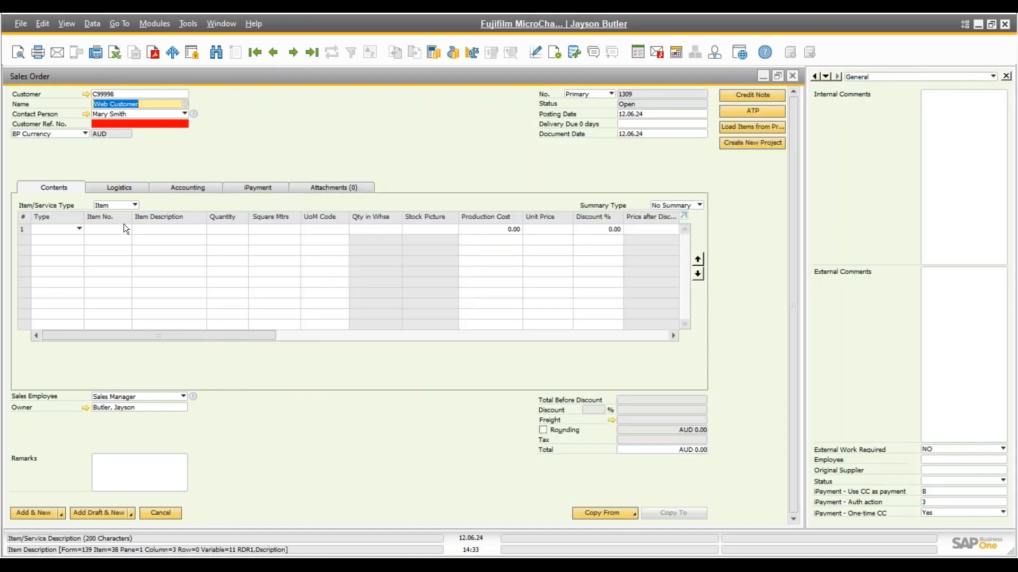
key(Tab)
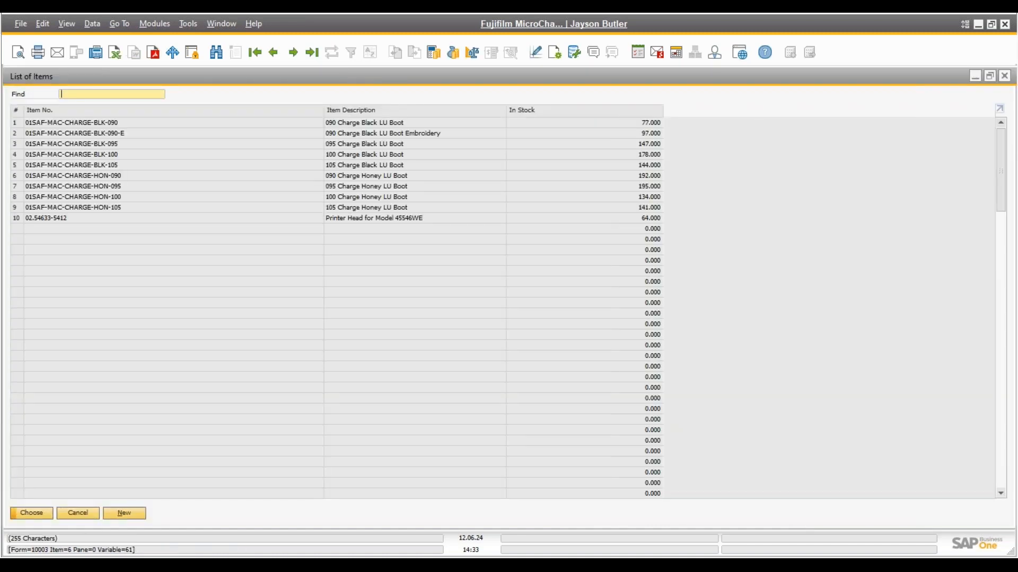
click(43, 248)
key(Return)
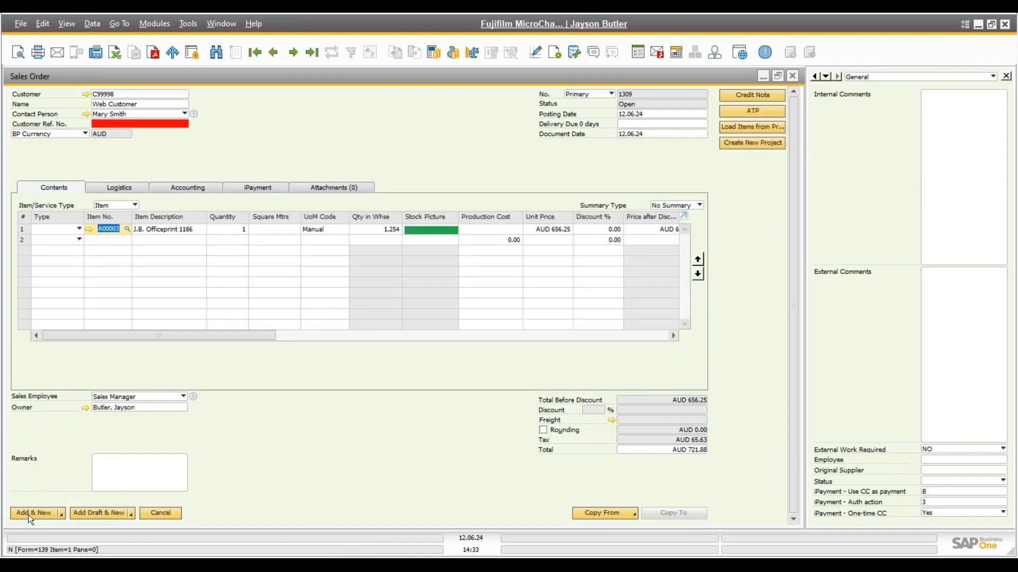
click(28, 514)
Enter reference 43535 and delivery date 12.06.24, add the order, and return to order 1309
text(43535)
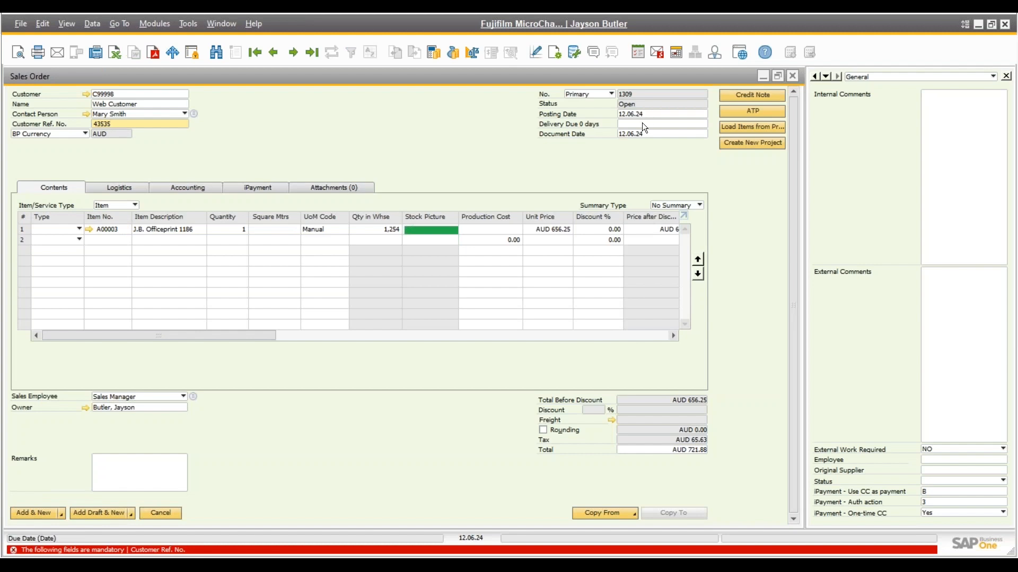
click(642, 124)
text(12.06.24)
key(Tab)
key(Return)
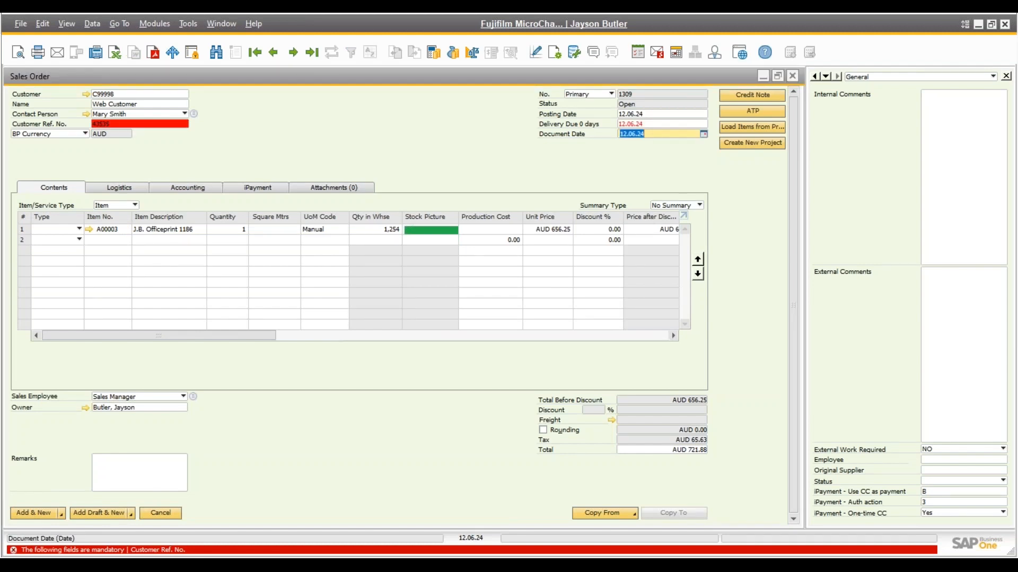
click(373, 308)
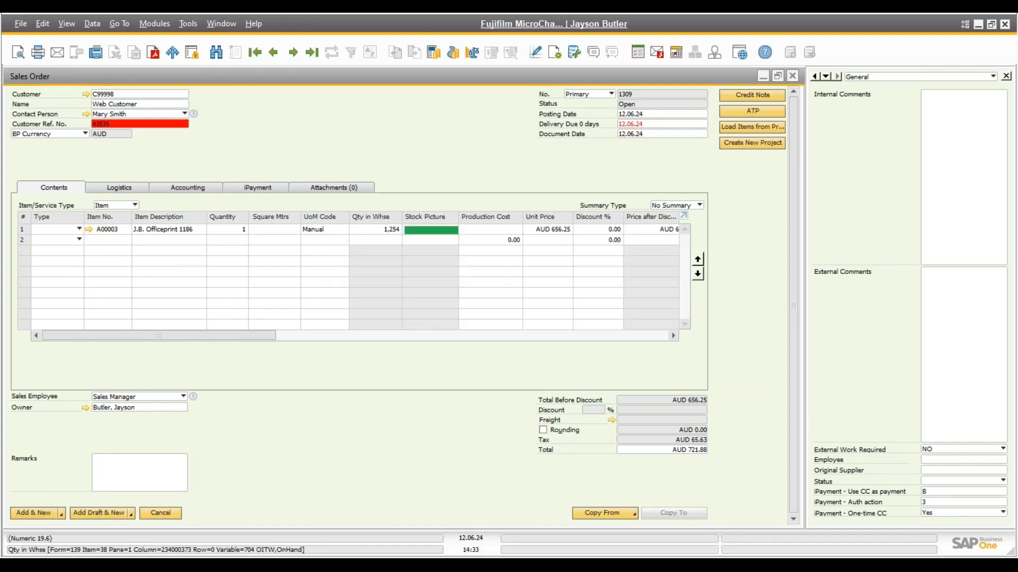
click(275, 51)
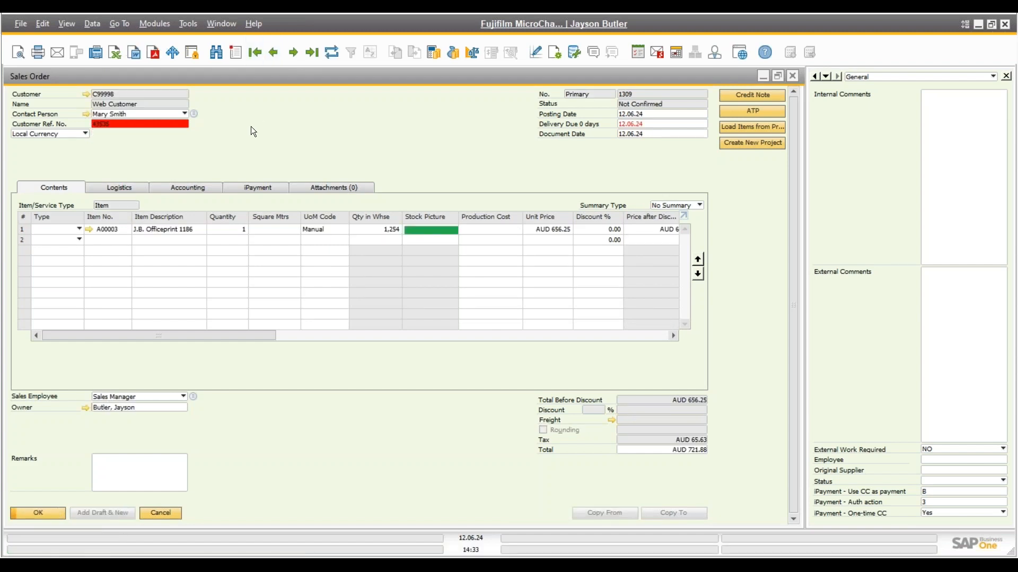
Launch iPayment - Authorization for sales order 1309
right_click(251, 126)
mouse_move(317, 286)
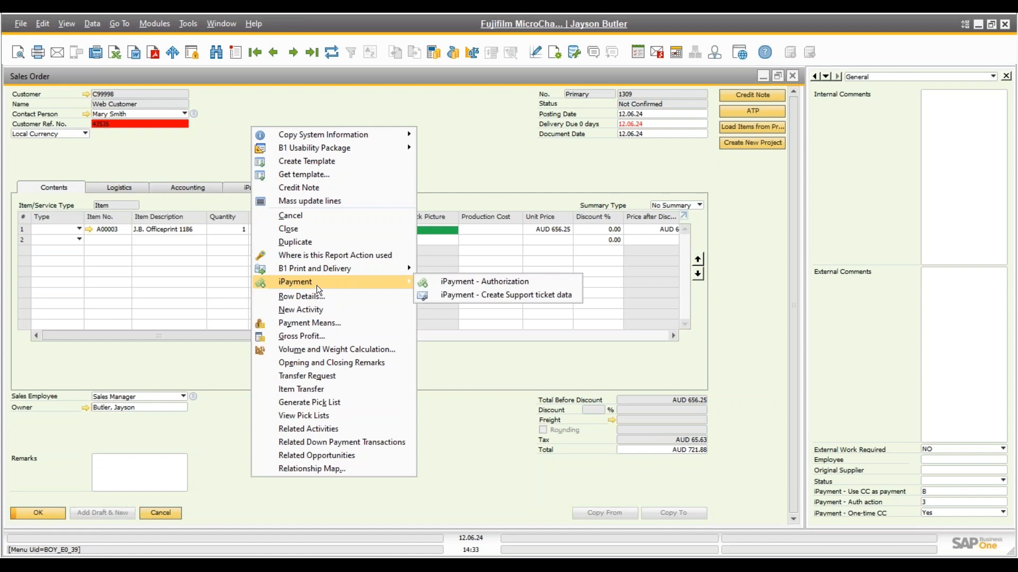
click(491, 282)
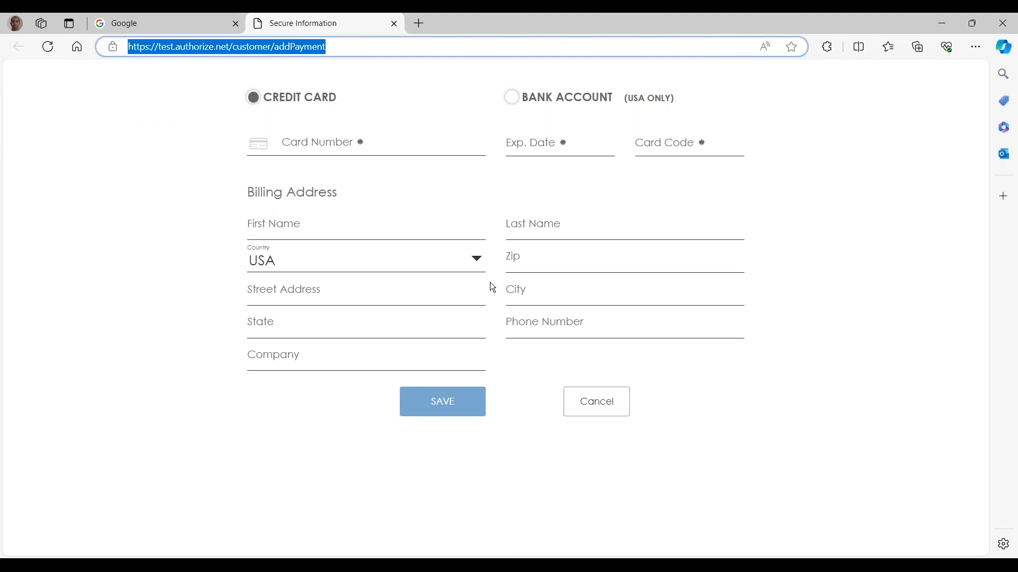
Enter the test card number, expiry date, card code, and the cardholder's first and last name
click(330, 143)
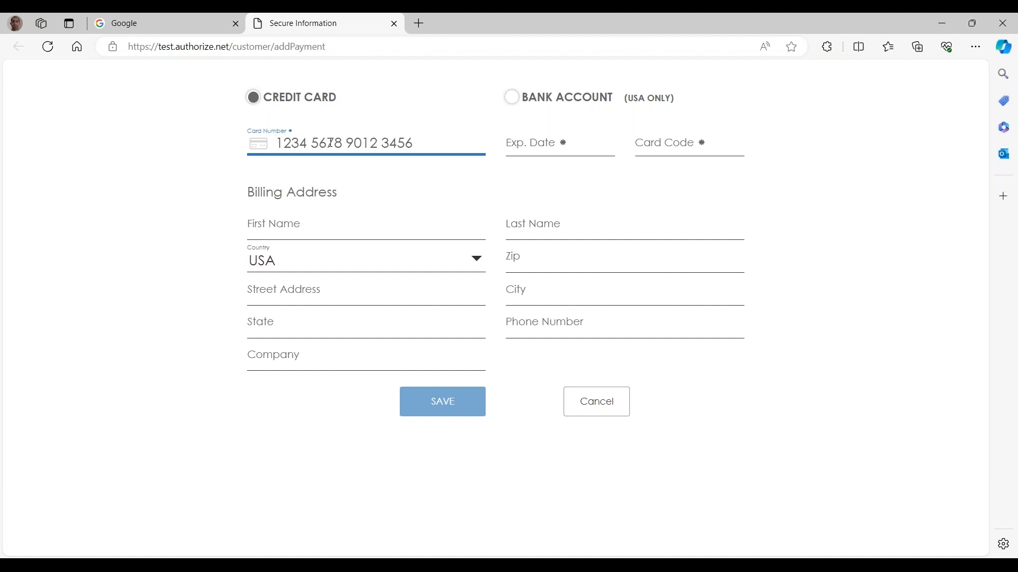
text(4444 3333 2222 1111)
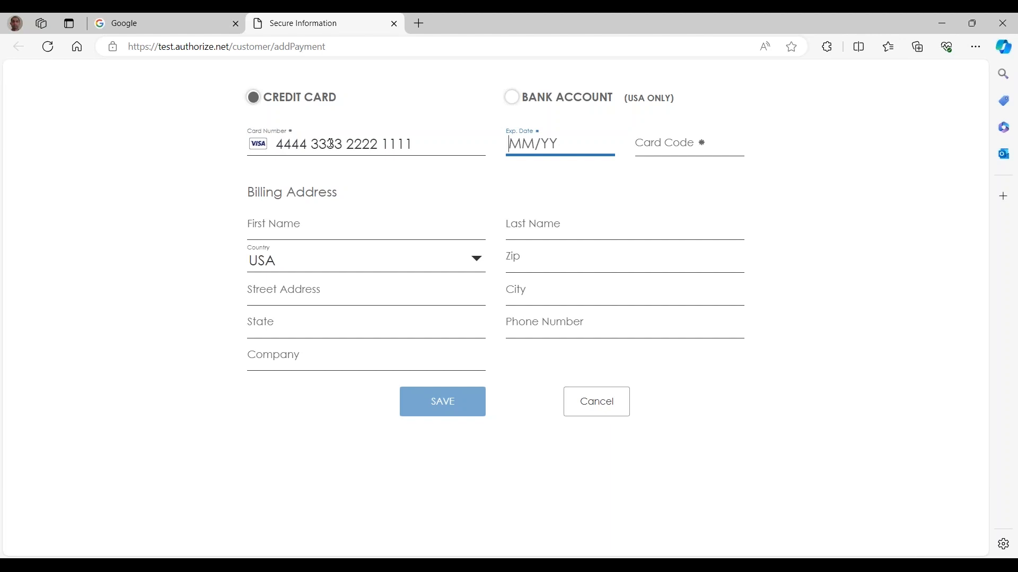
text(11/26)
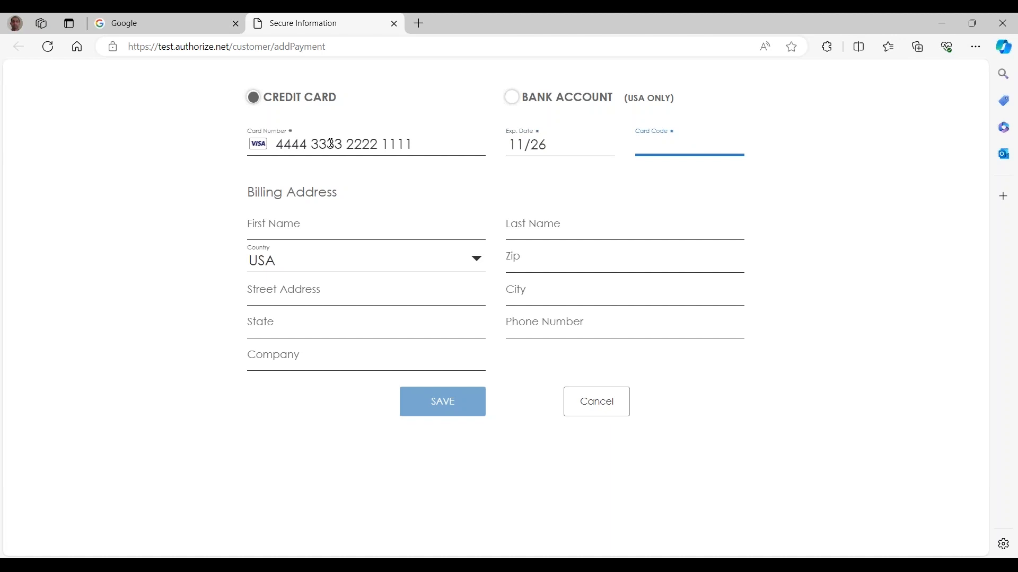
text(000)
key(Tab)
text(John)
key(Tab)
text(Smoth)
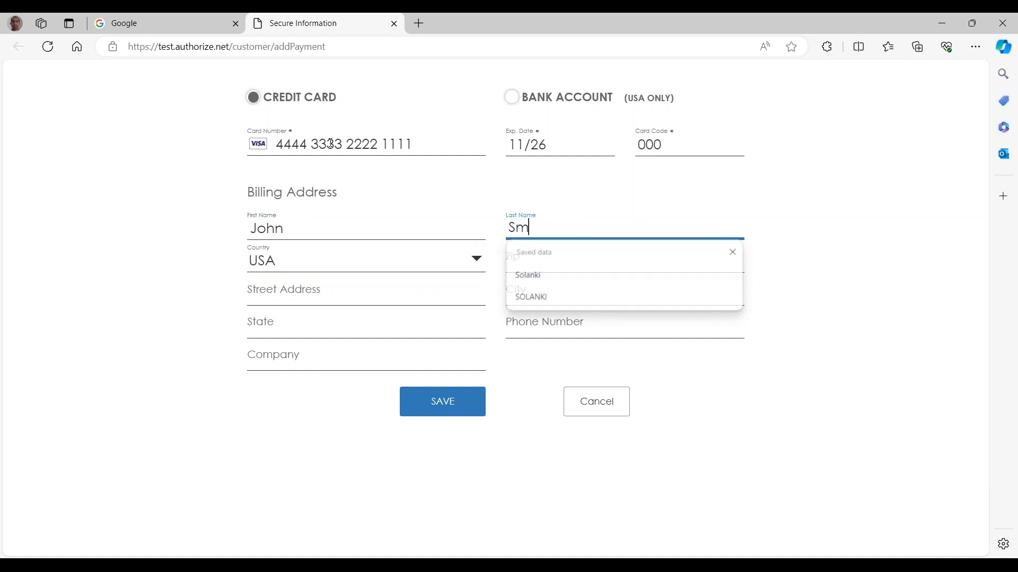
key(BackSpace)
key(BackSpace)
key(BackSpace)
text(ith)
key(Tab)
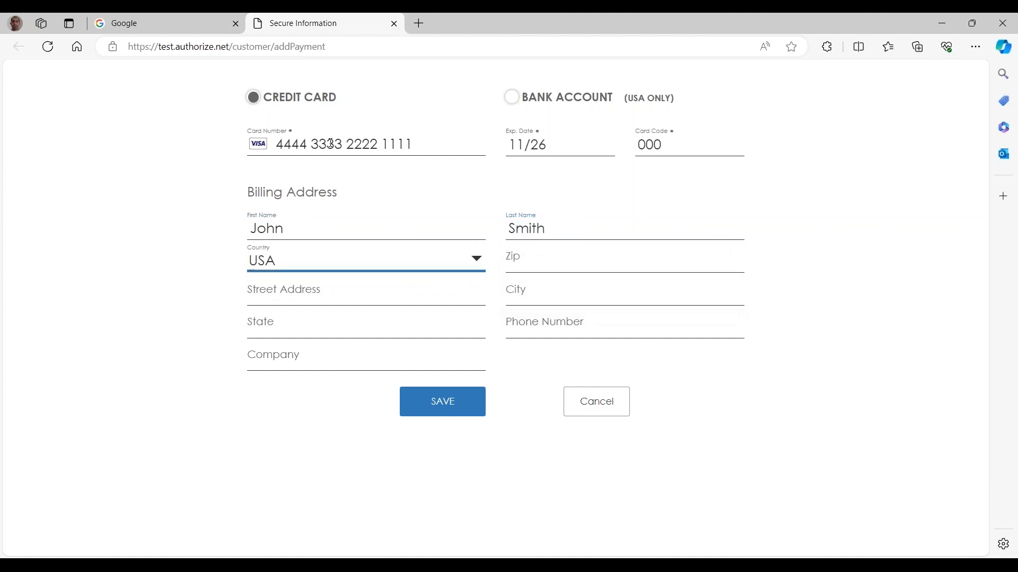
Autofill the billing address, save the card details, and return to SAP Business One
click(532, 259)
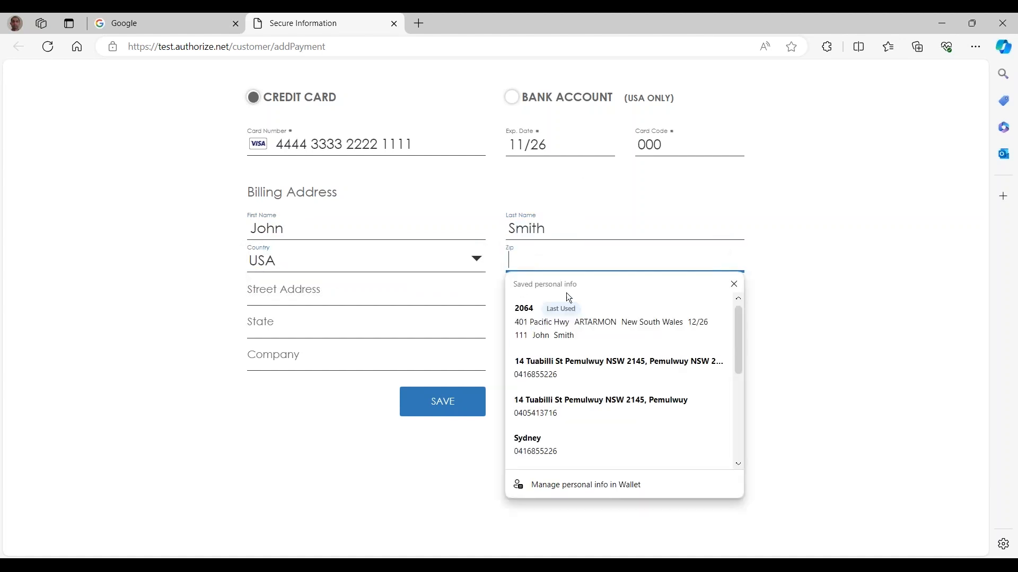
click(561, 338)
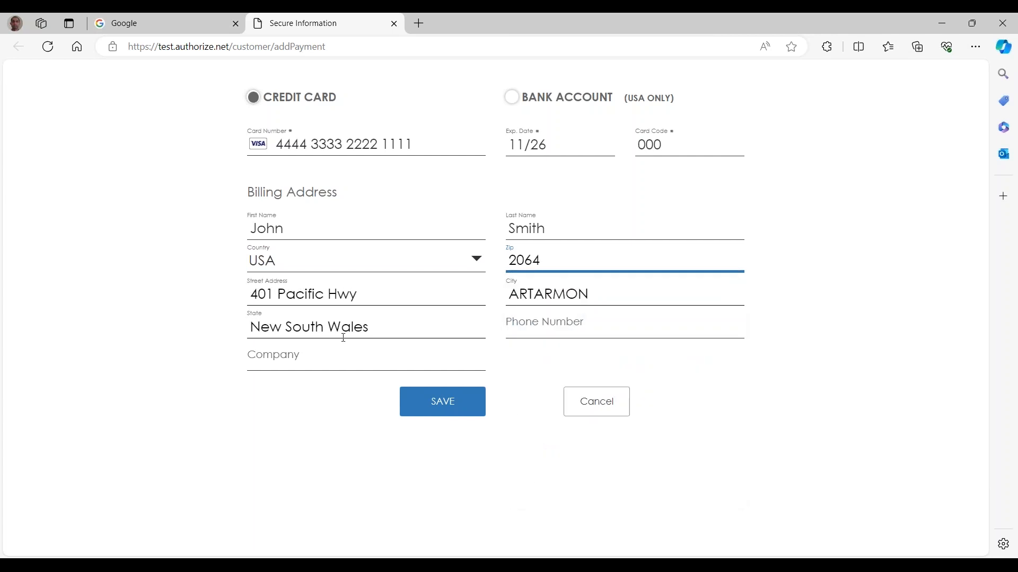
click(439, 401)
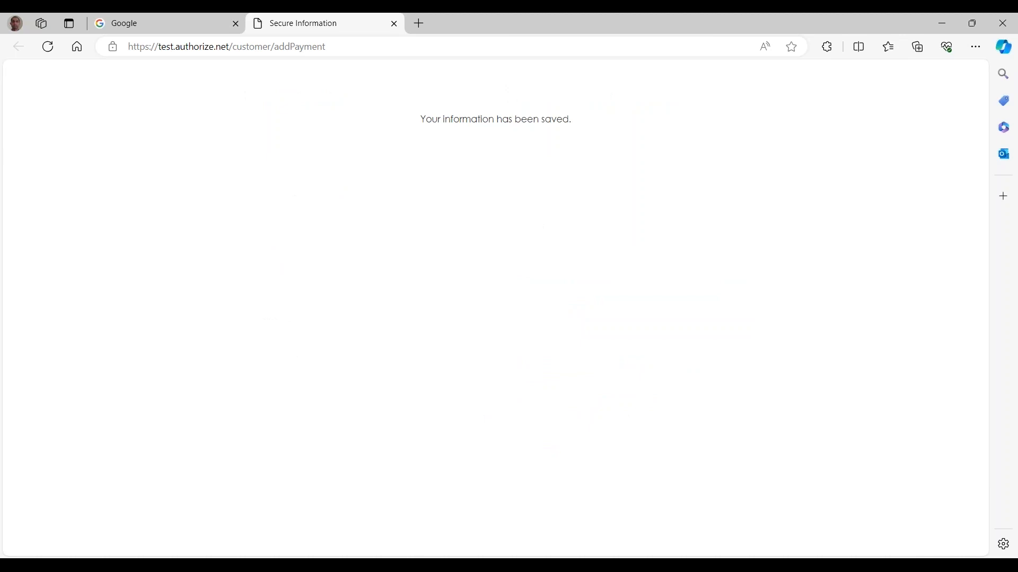
key(alt+Tab)
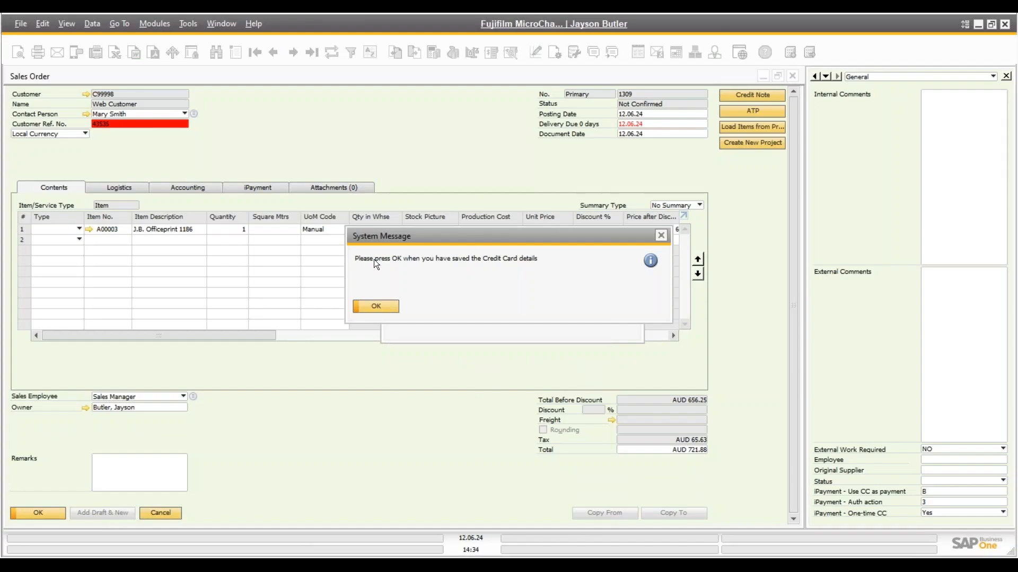
Authorize AUD 721.88 on the saved Visa card for order 1309 and confirm the iPayment status shows Authorized
click(375, 305)
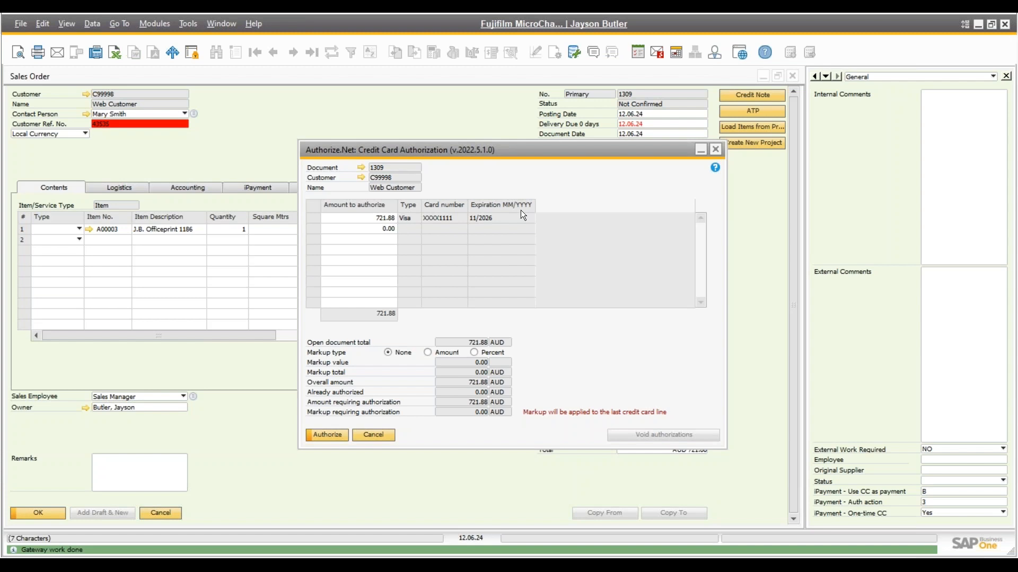
drag(481, 148, 418, 115)
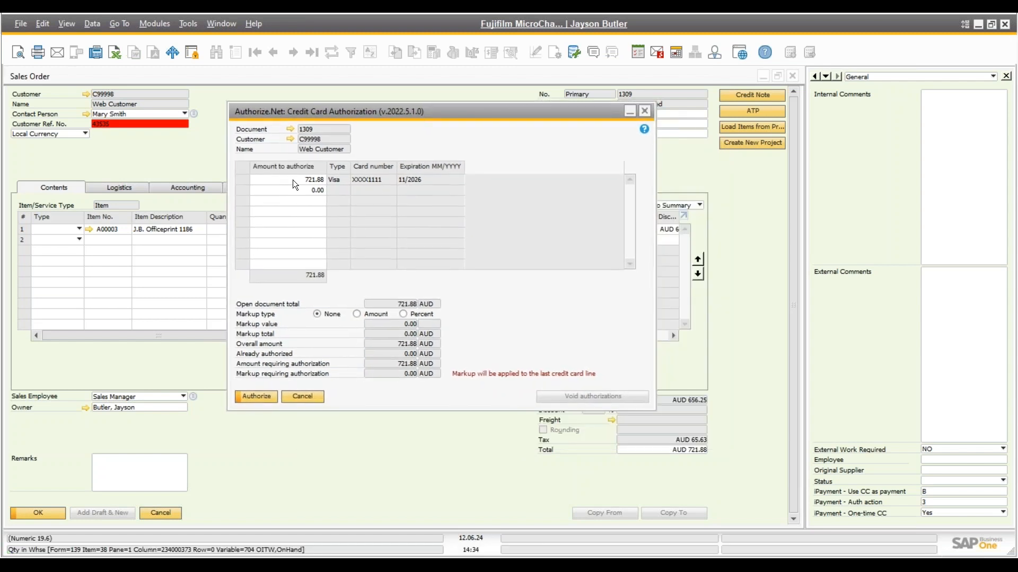
click(255, 396)
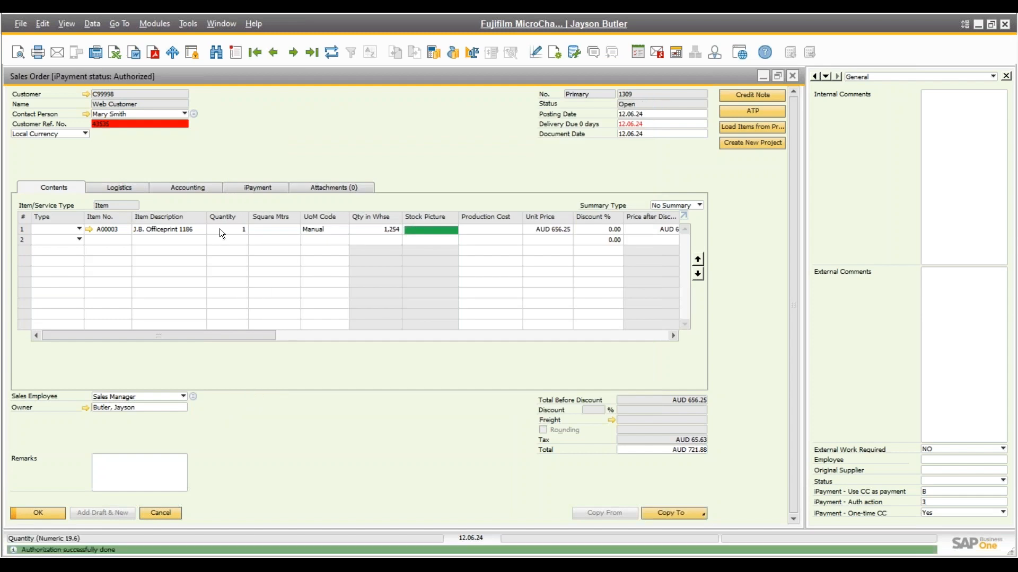
click(247, 190)
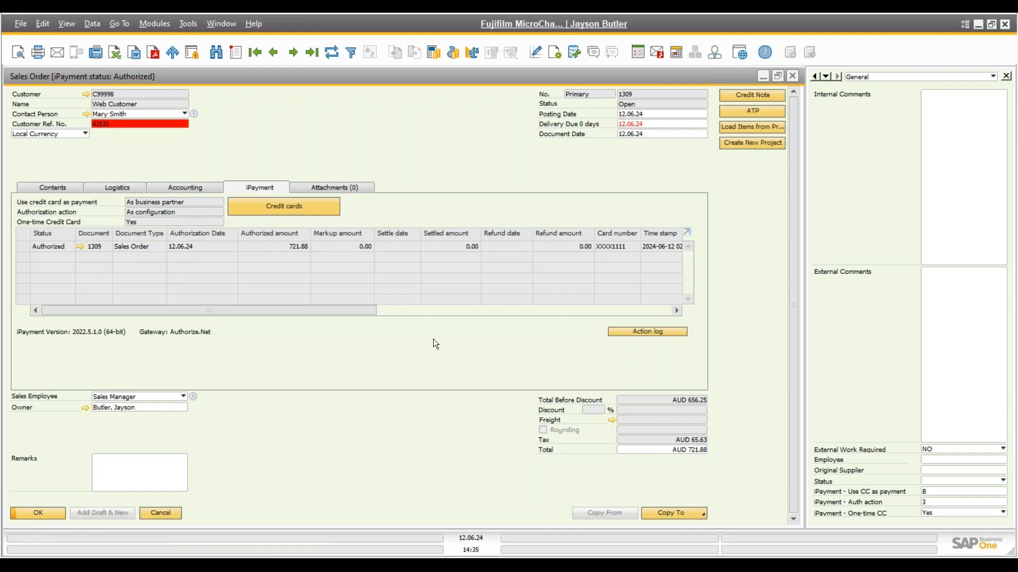
Copy sales order 1309 to A/R invoice 1284, accepting the credit limit warnings, and add it
click(669, 513)
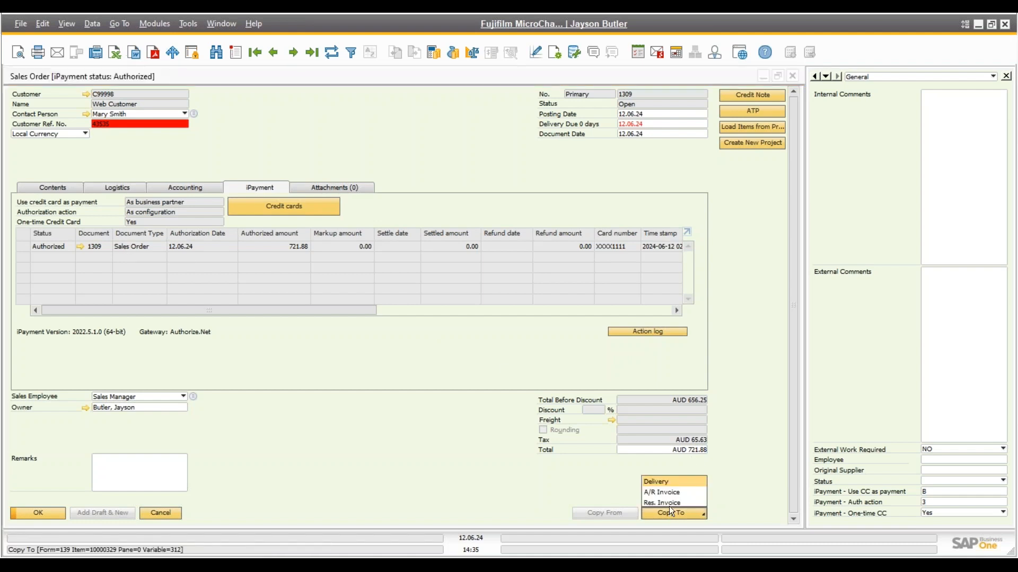
click(667, 493)
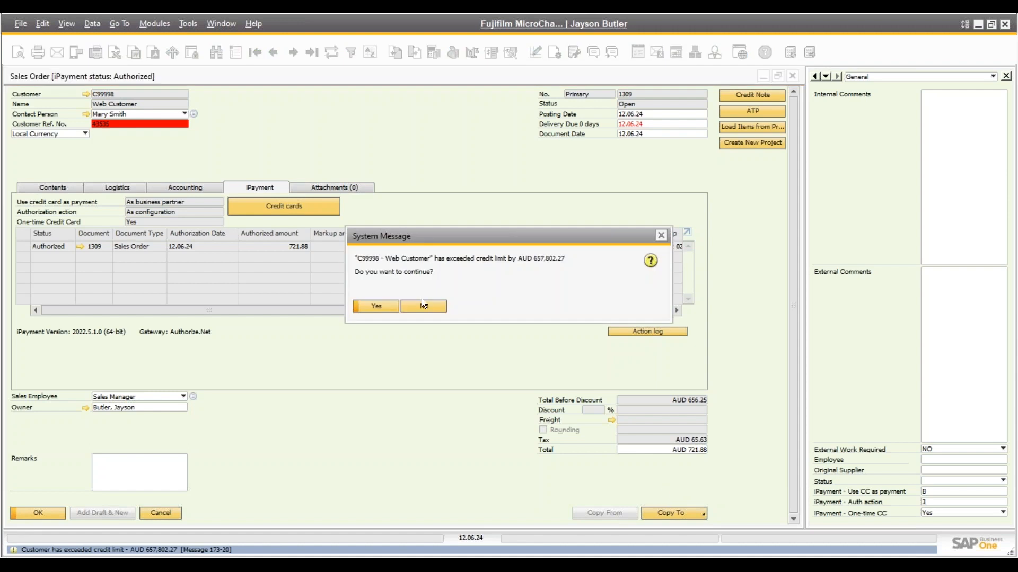
click(361, 305)
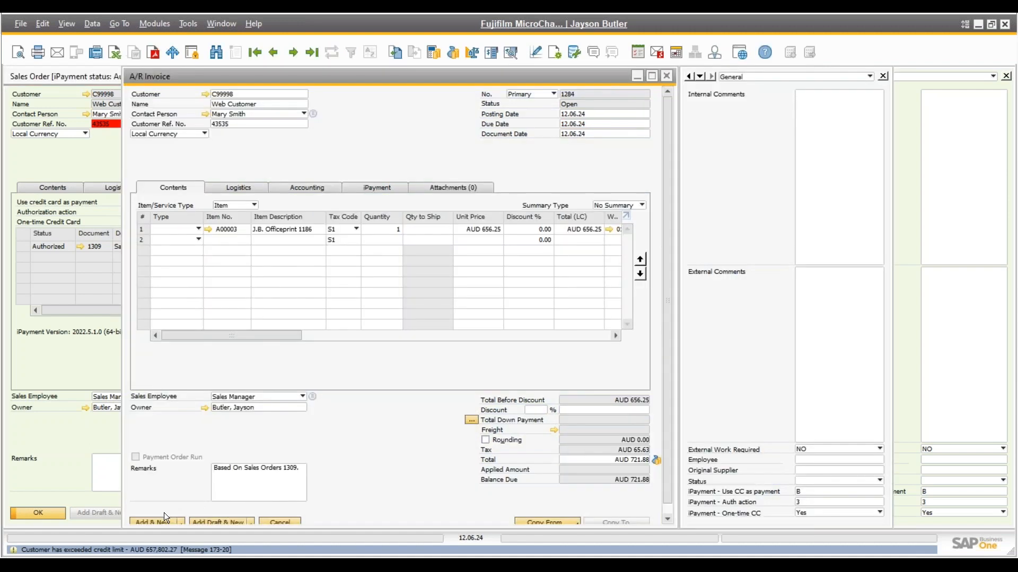
click(164, 521)
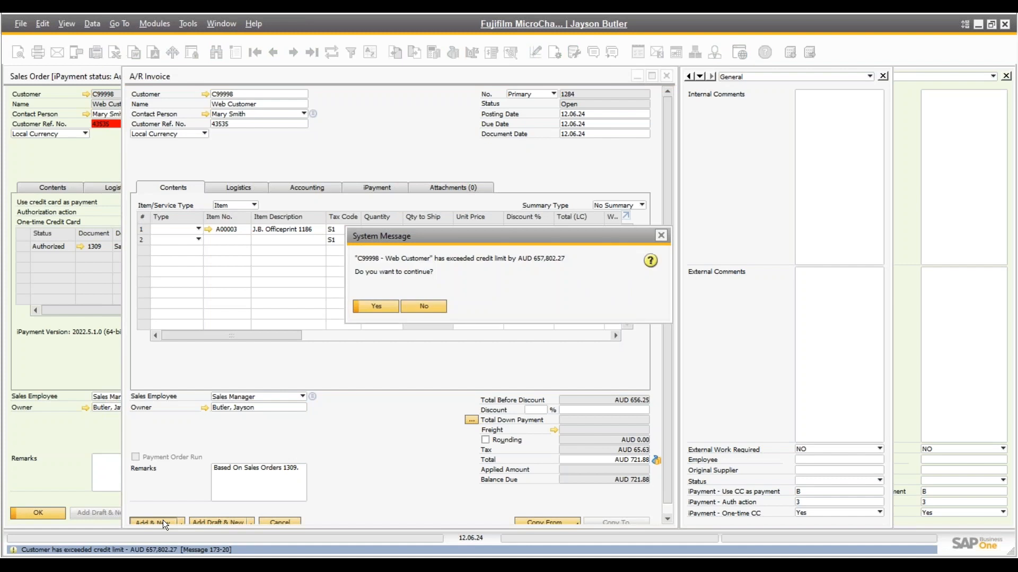
click(362, 306)
click(361, 306)
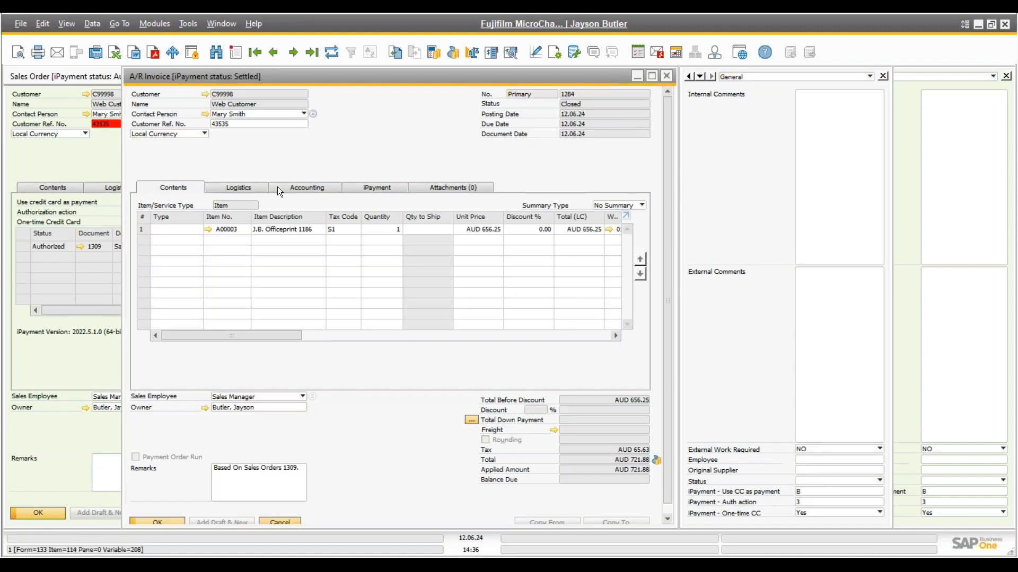
Check the AUD 721.88 settlement on the invoice's iPayment tab, then close the invoice, order and business partner windows
click(370, 188)
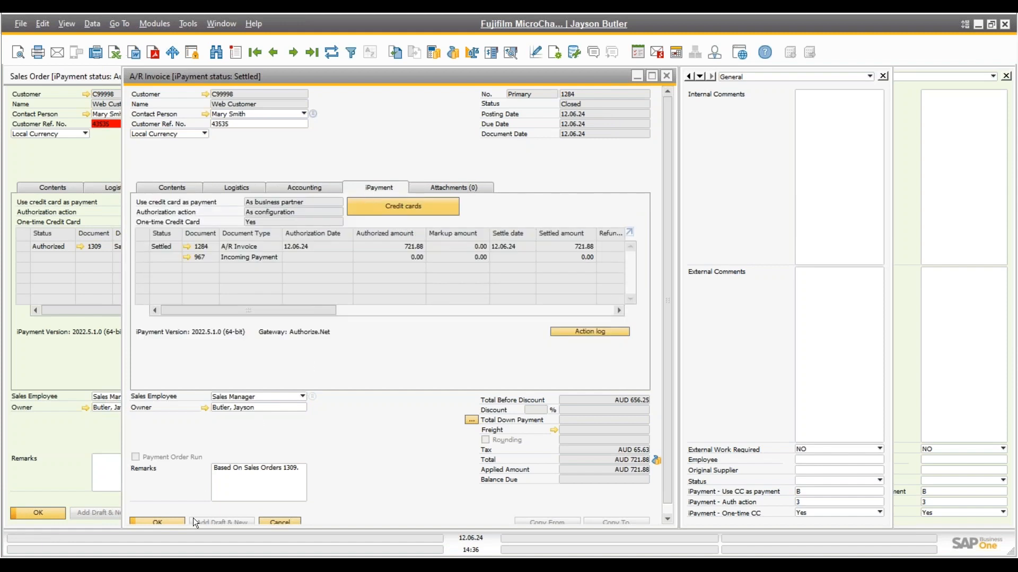
click(285, 519)
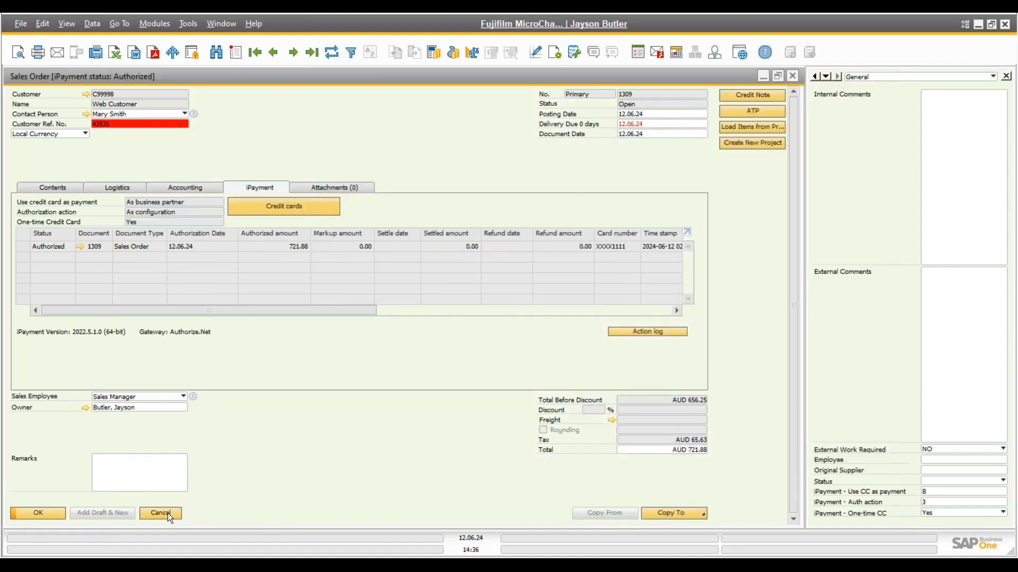
click(161, 513)
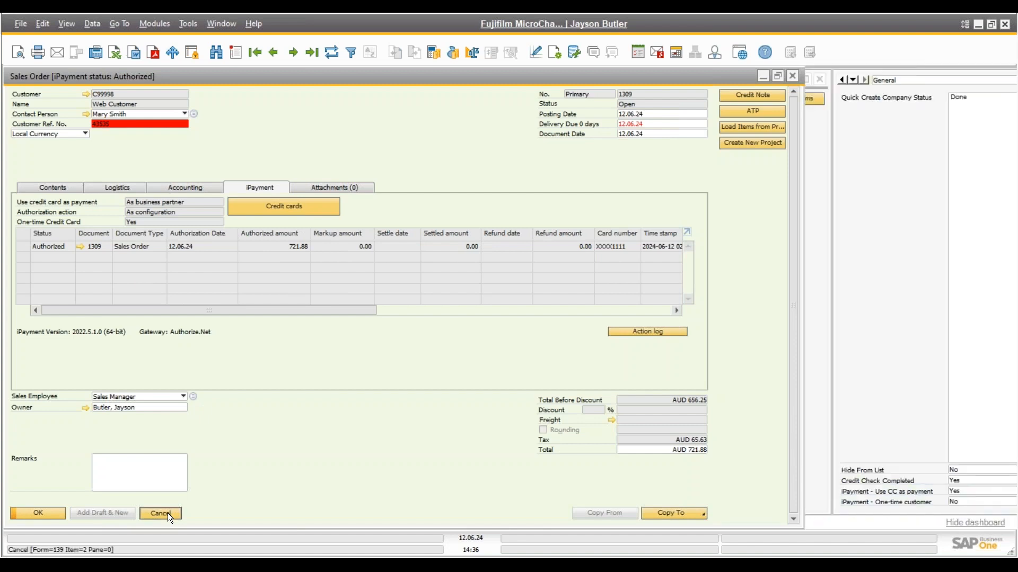
click(821, 79)
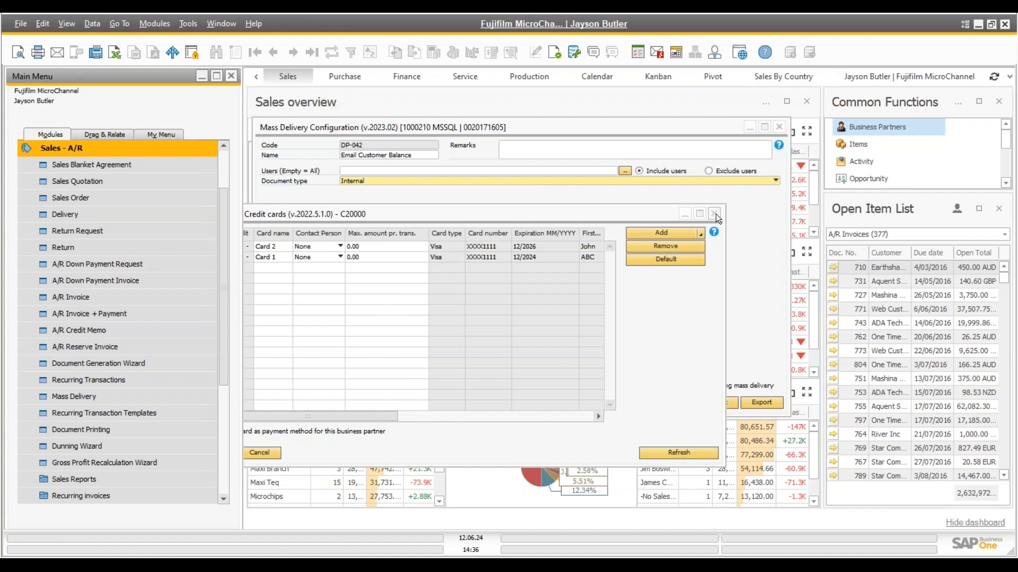
Close the Mass Delivery Configuration and Mass Delivery windows
click(779, 127)
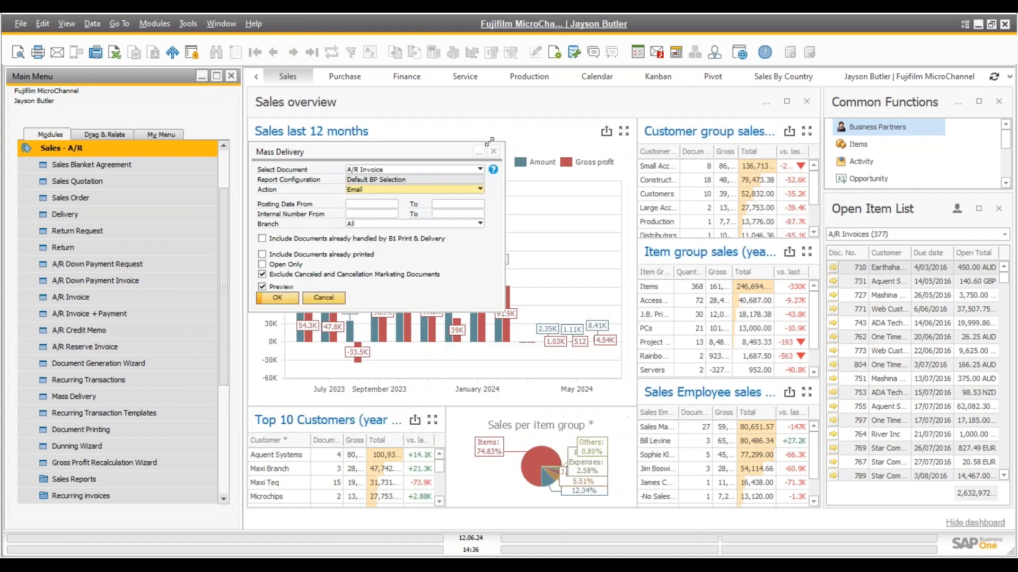
click(494, 152)
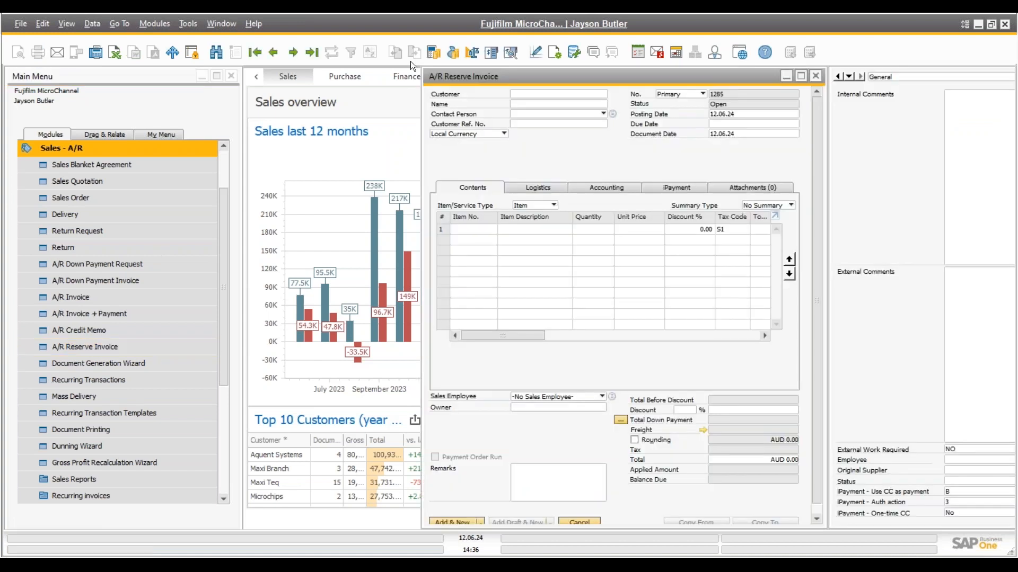
Display reserve invoice 1280 for Web Customer (AUD 943.25), review its payment and item lines, and start emailing it
drag(463, 76, 241, 82)
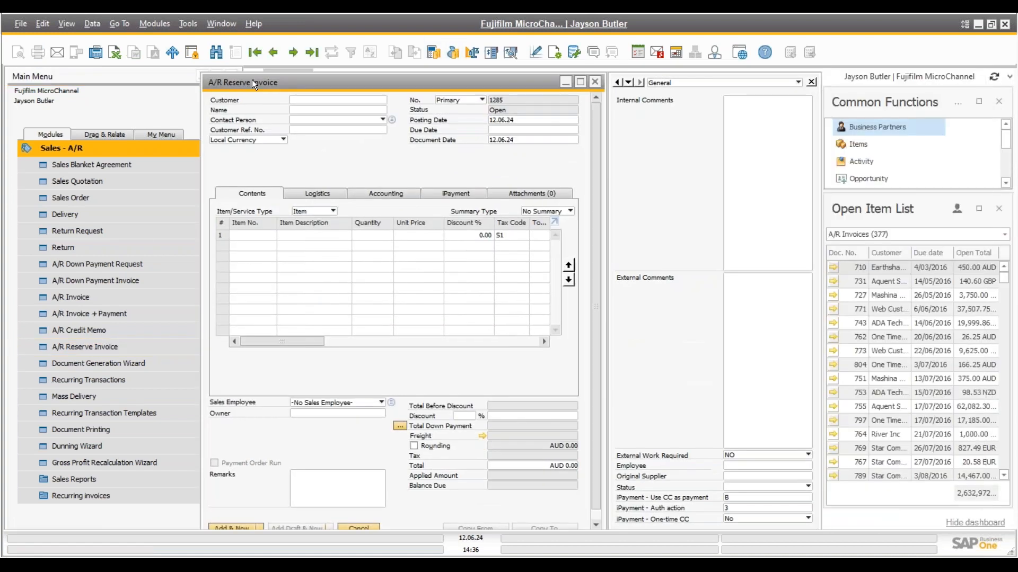
click(312, 52)
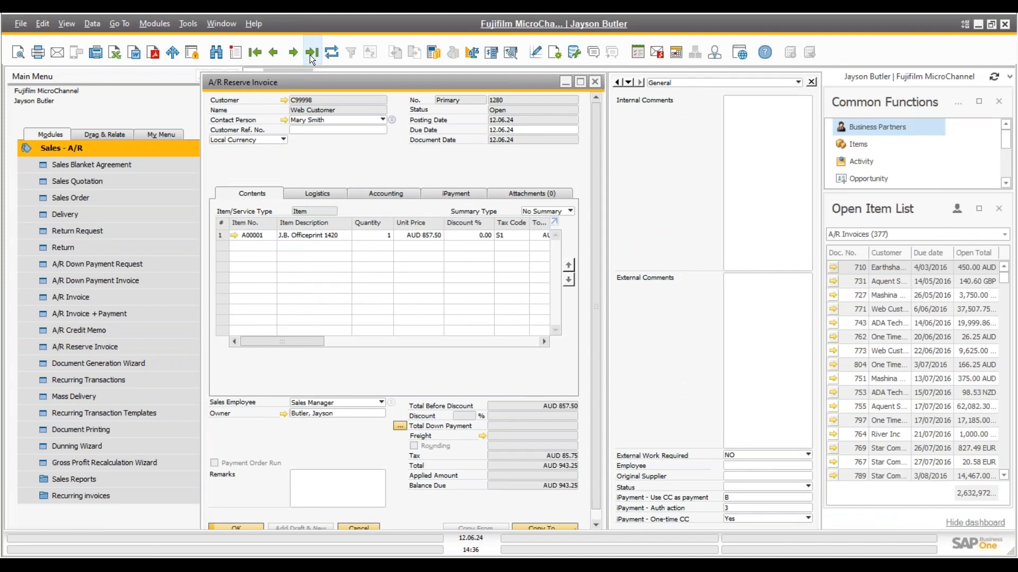
click(447, 197)
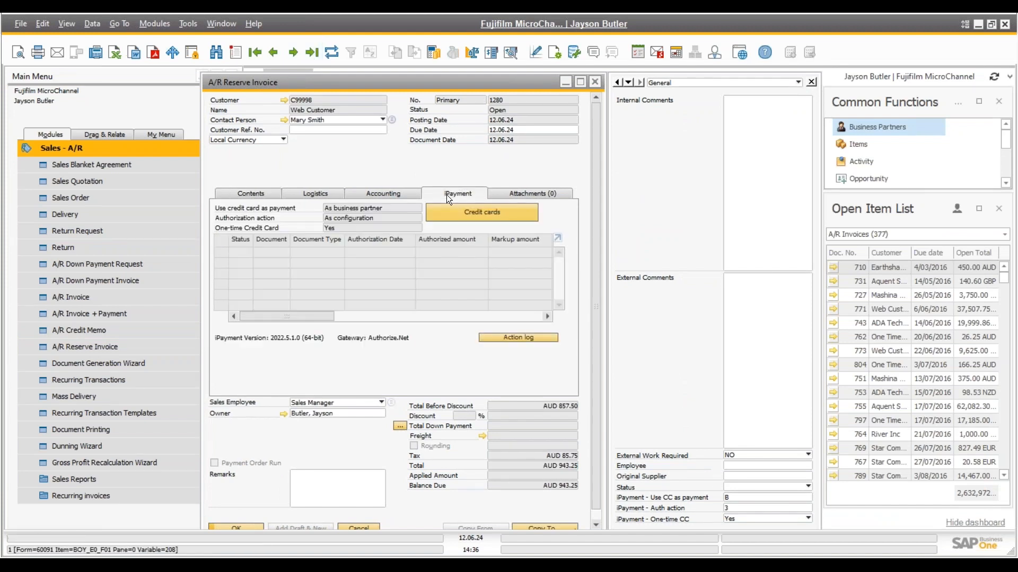
click(262, 198)
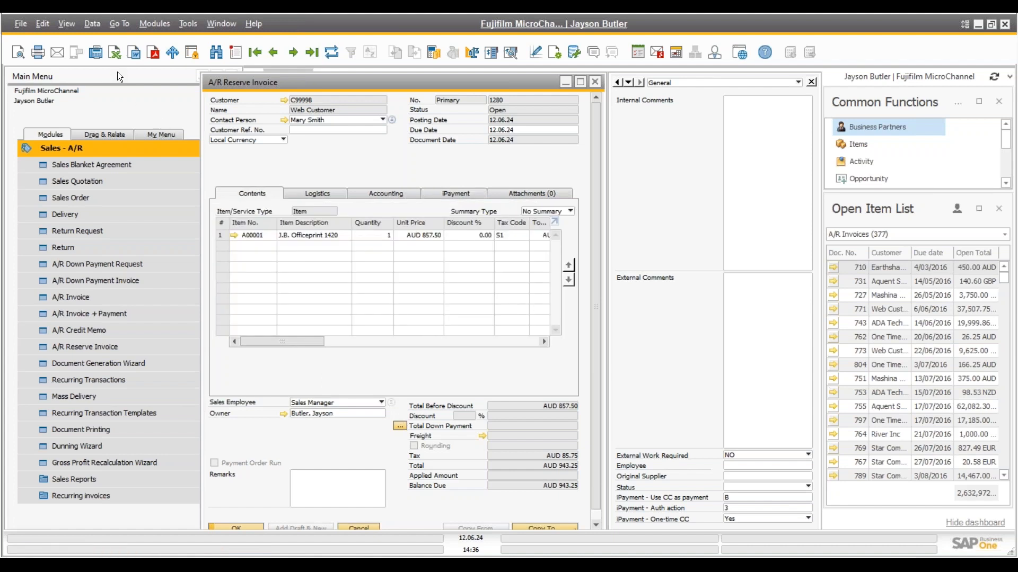
click(56, 53)
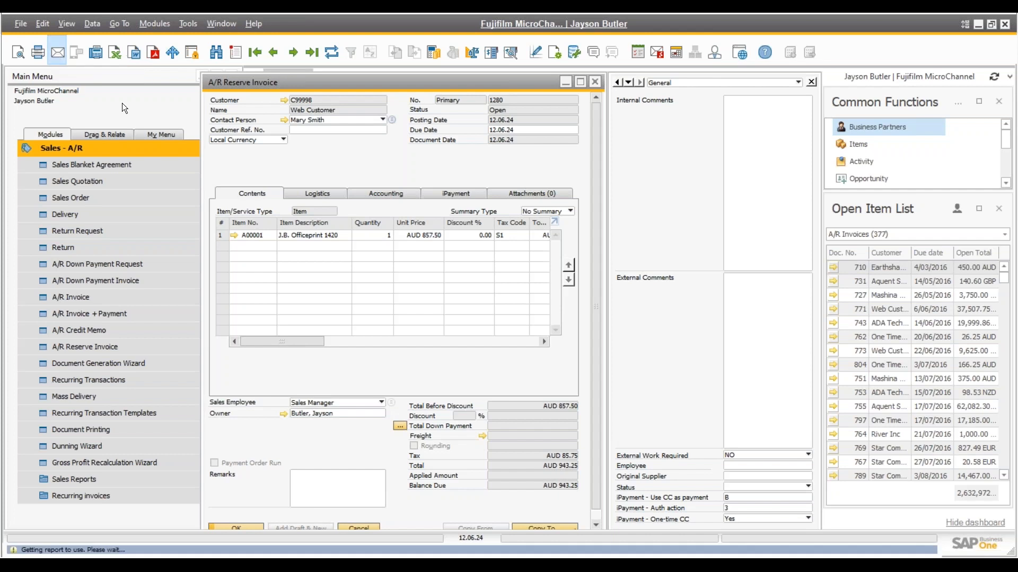
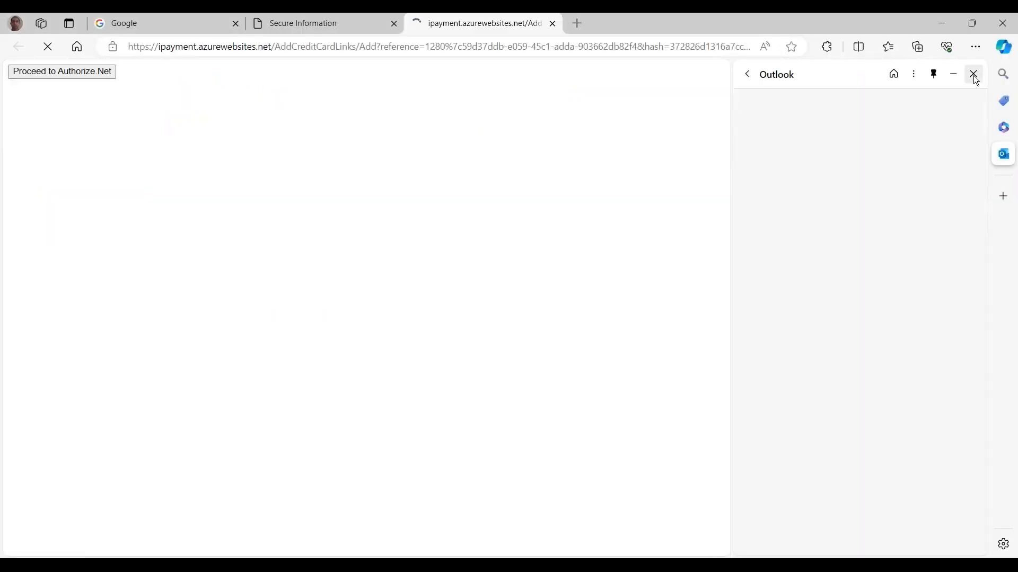
Close the Outlook side pane and the older Secure Information tab, leaving the Authorize.Net card form open
click(973, 75)
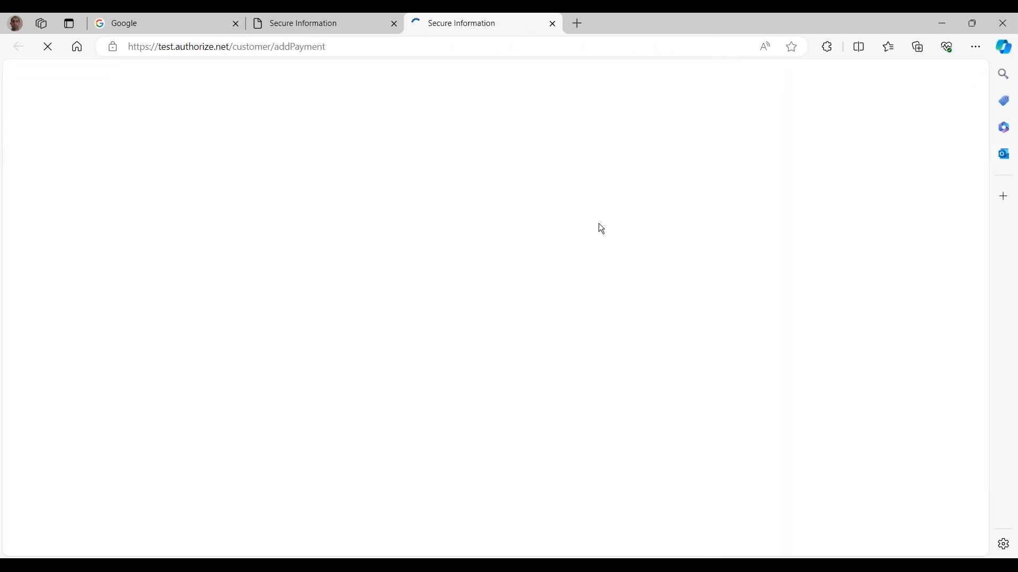
click(360, 25)
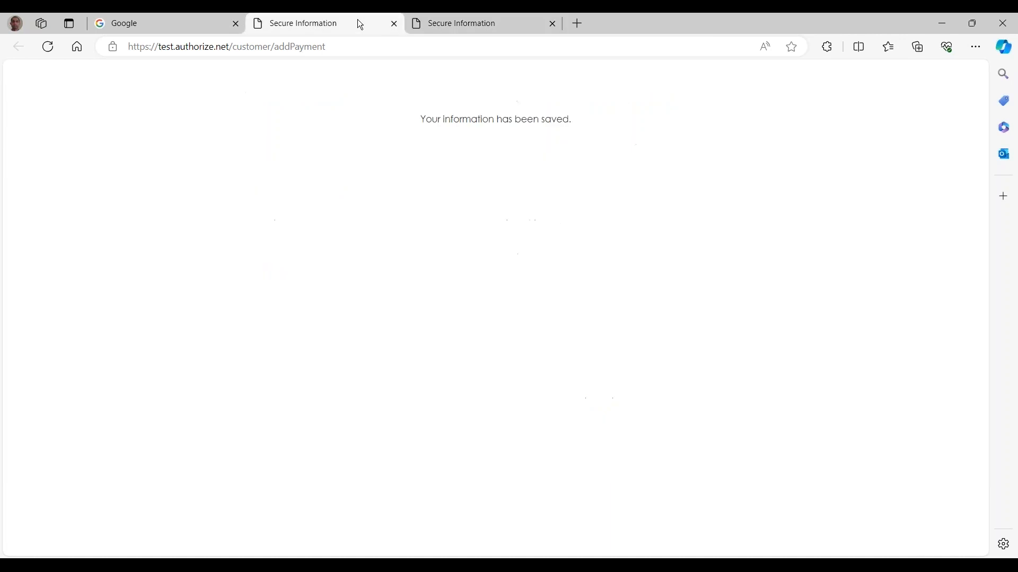
click(394, 24)
Enter the Visa card number, expiry 12/28, card code, and the cardholder's first and last names
click(286, 142)
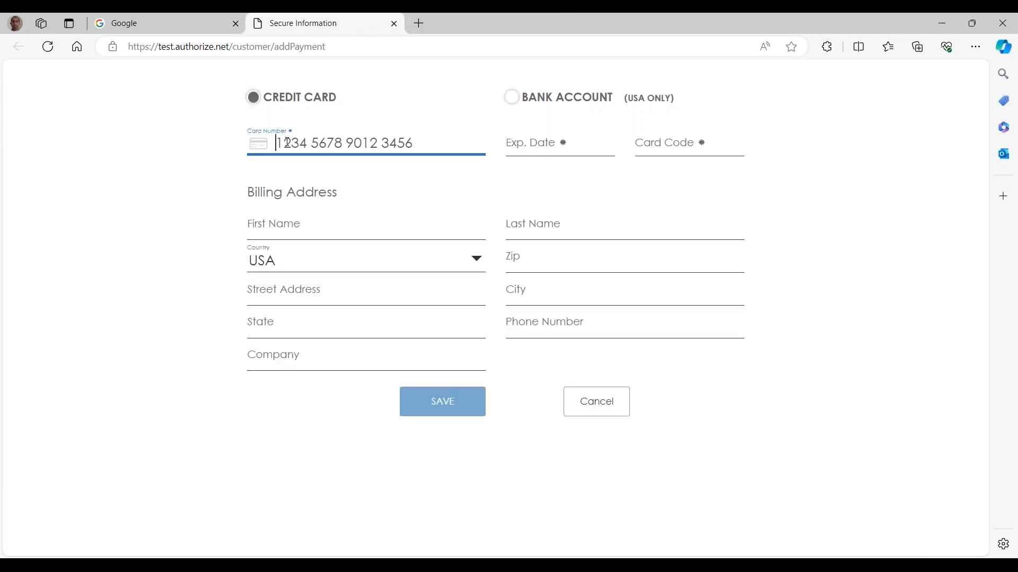
text(4444333322221111)
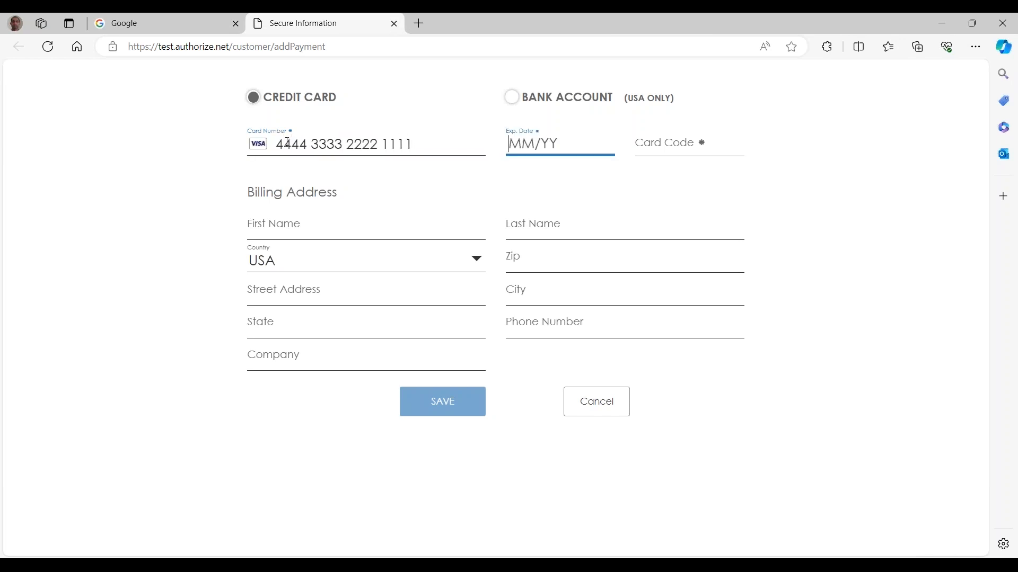
text(1)
key(BackSpace)
text(12/28)
key(Tab)
text(999)
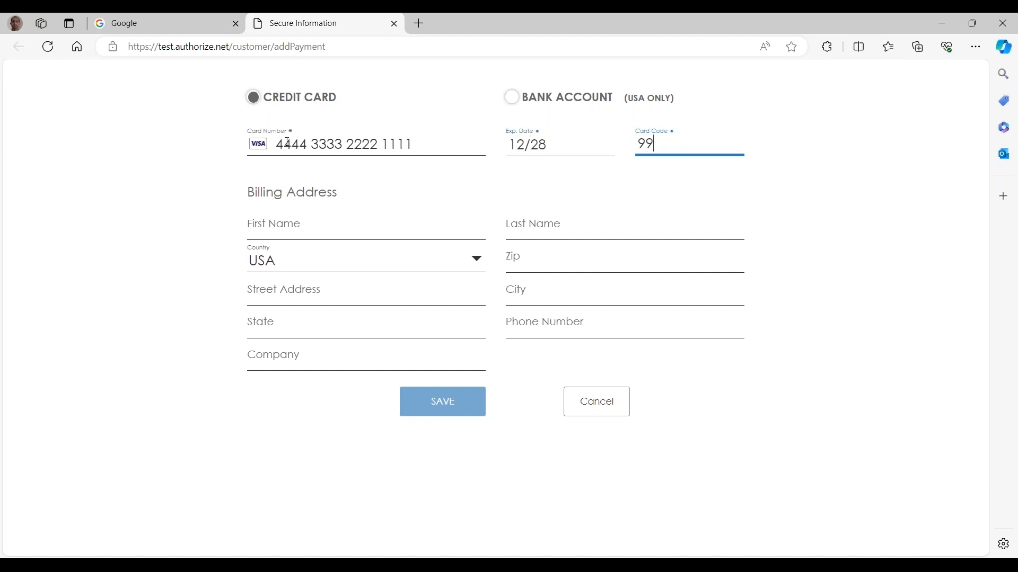
key(Tab)
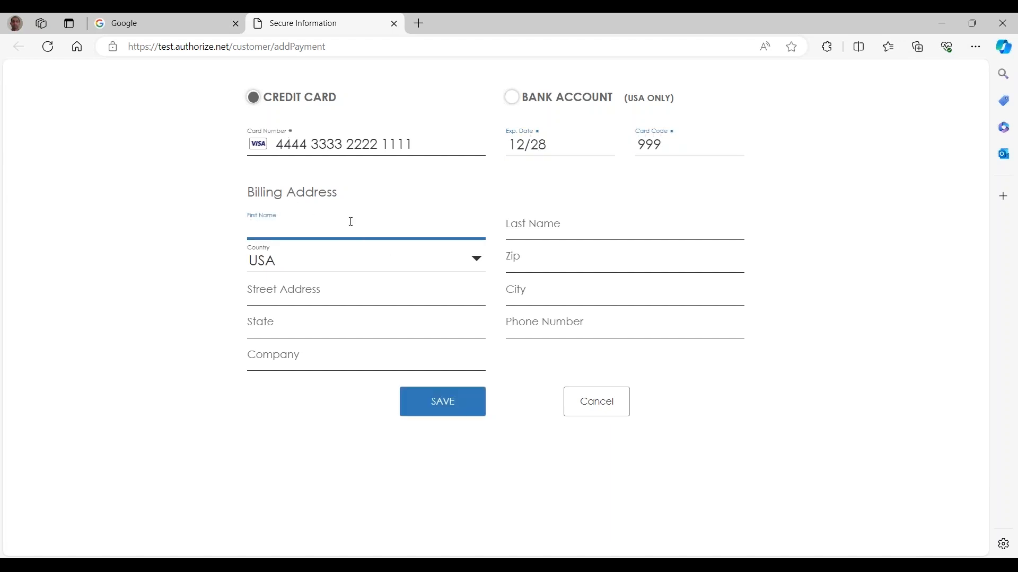
text(AAA)
key(Tab)
text(BBB)
key(Tab)
Autofill the billing address, set the country to Australia, and save the card
click(538, 262)
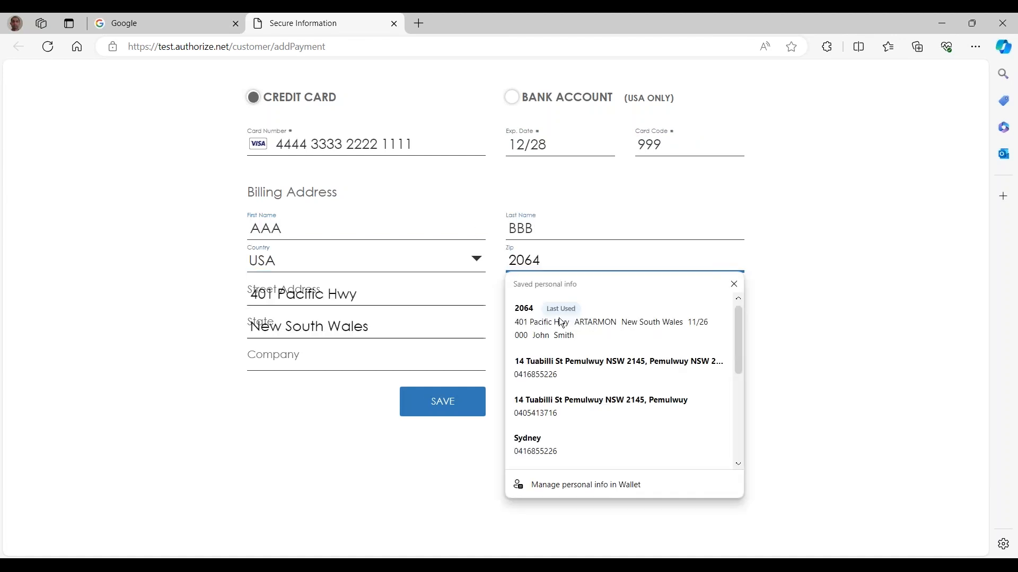
click(585, 317)
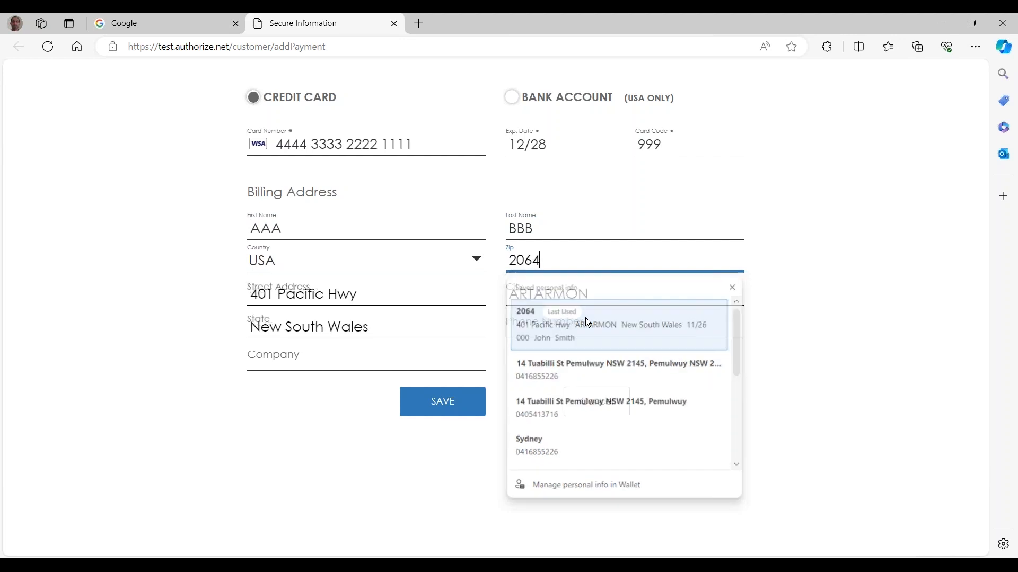
click(473, 262)
text(aus)
key(Return)
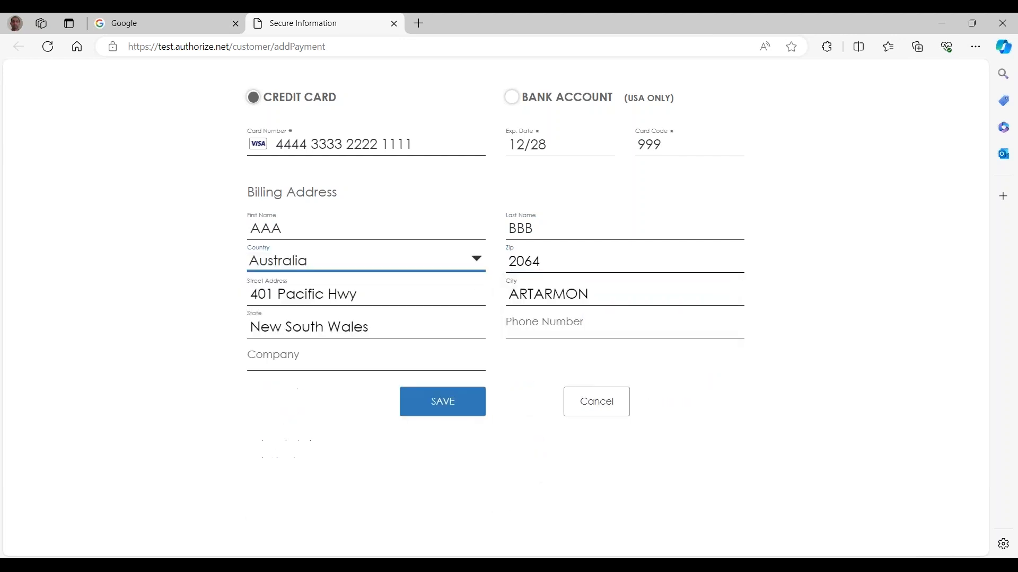
click(446, 414)
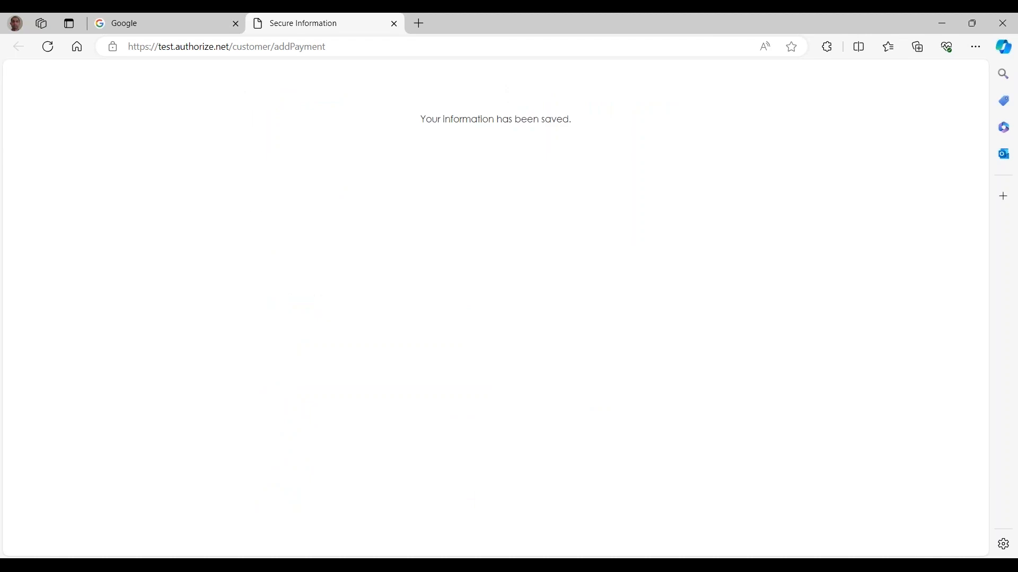
Close the Authorize.Net tab and return to SAP Business One
click(395, 24)
key(alt+Tab)
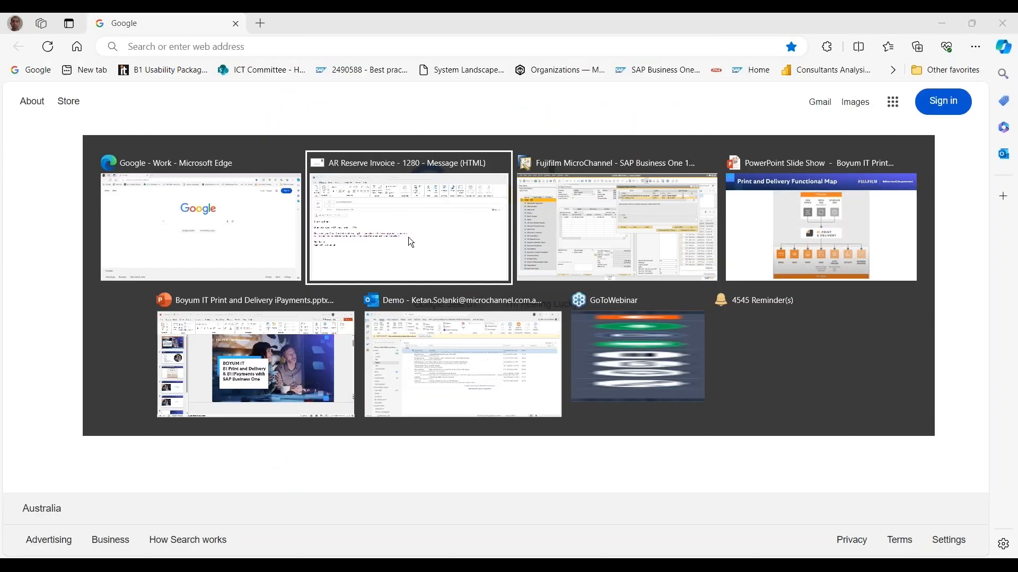
key(alt+Tab)
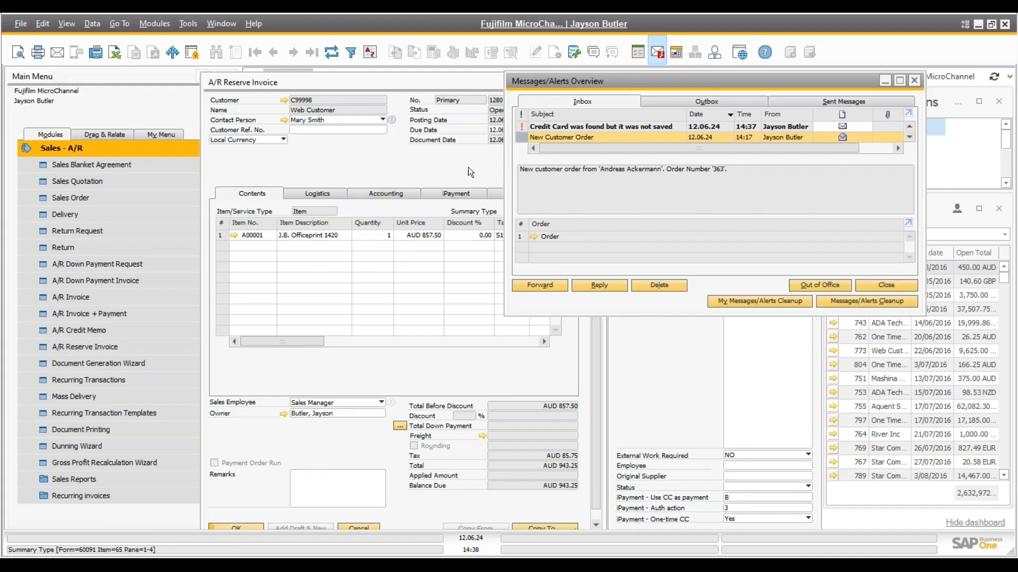
Bring reserve invoice 1280 forward, view its iPayment tab, and refresh the payment log
click(370, 81)
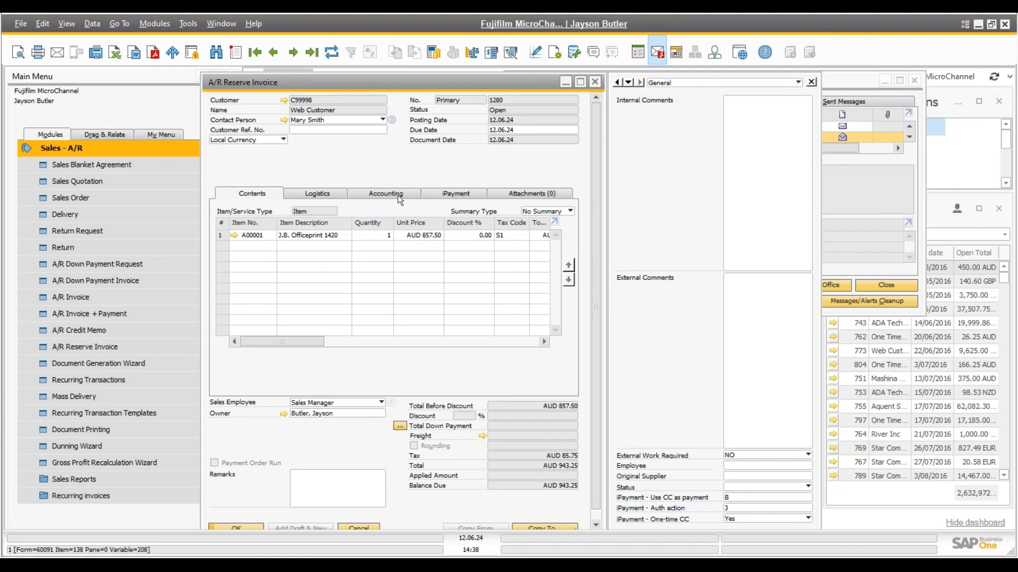
click(457, 193)
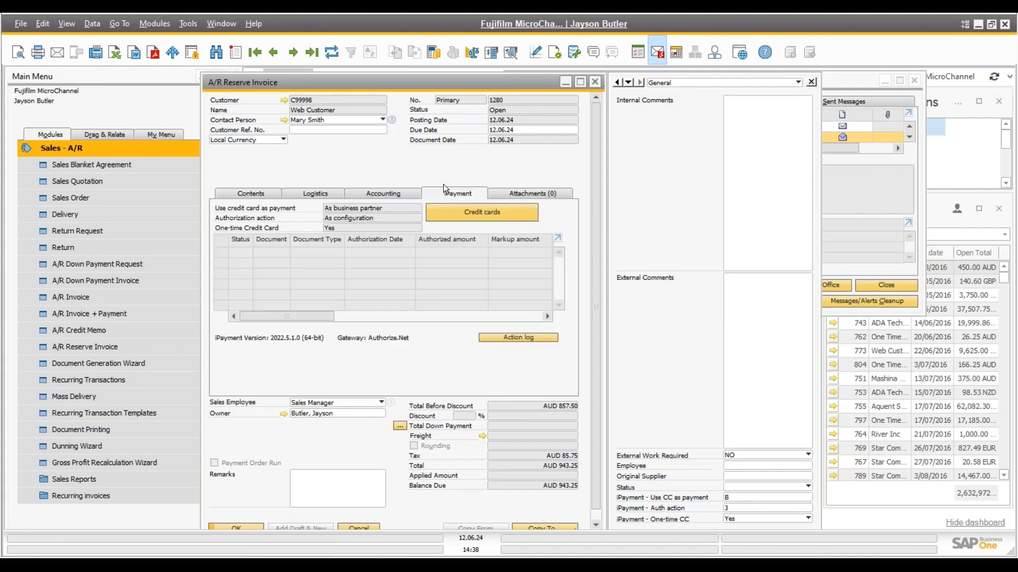
click(325, 55)
Bring the Messages/Alerts inbox forward and scroll to the older 'New Credit Card Added' alert
click(844, 77)
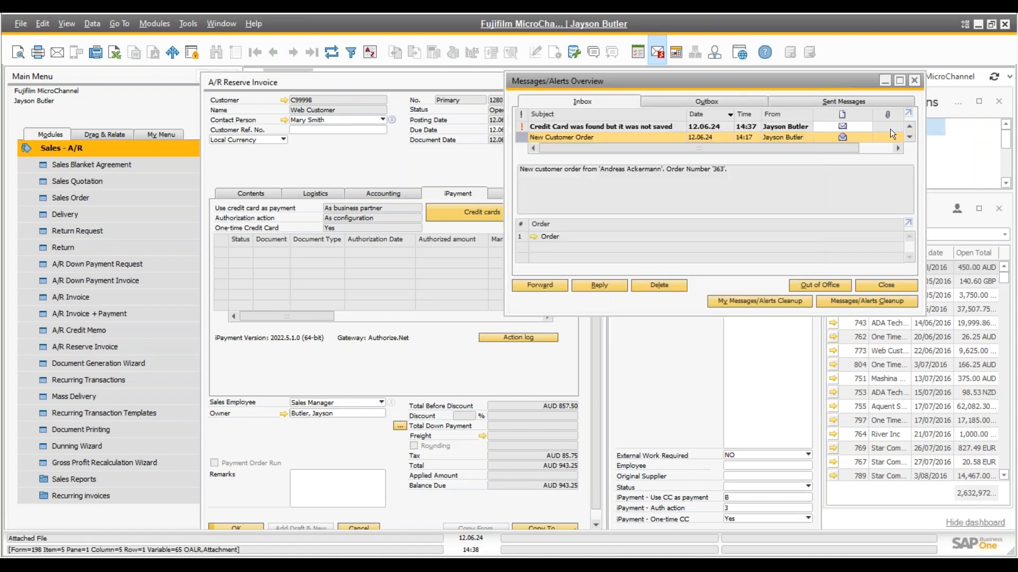
click(912, 138)
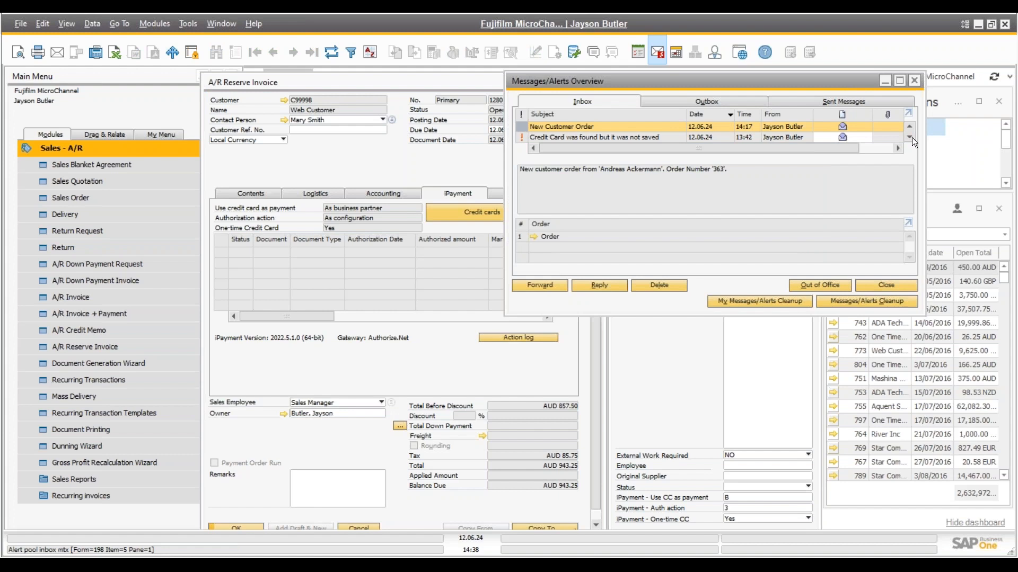
click(911, 138)
click(912, 138)
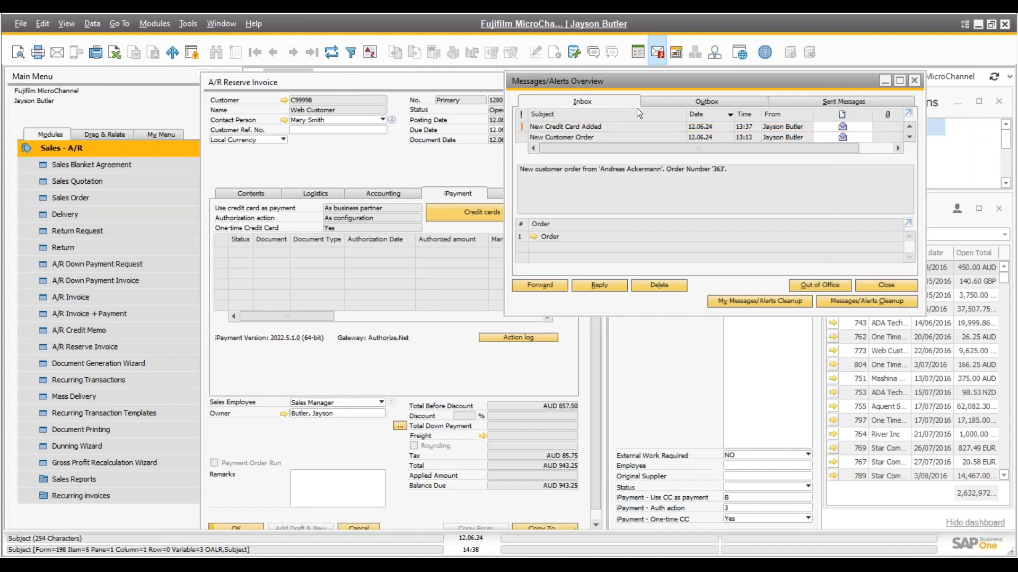